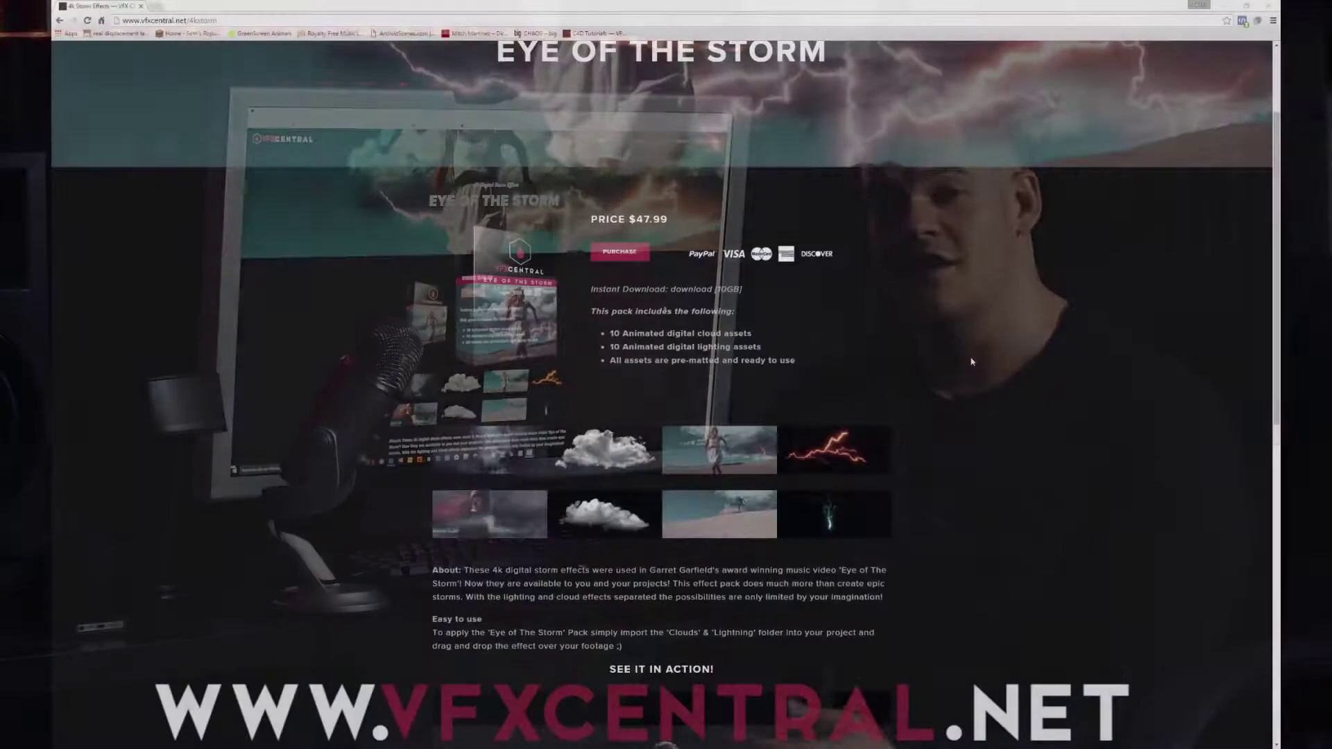
# Look through the sample images of clouds, storm shots and lightning in the Eye of the Storm product gallery
pyautogui.scroll(-5, 971, 364)
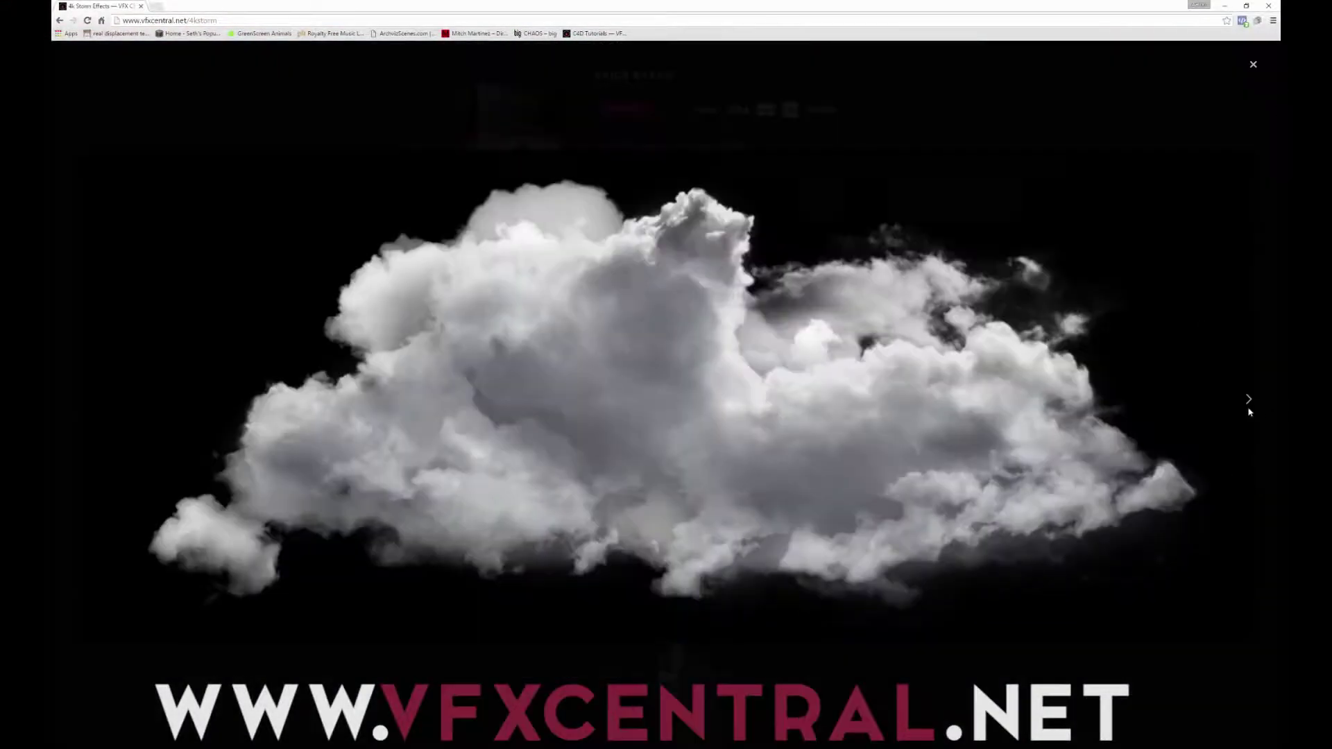
pyautogui.click(1248, 411)
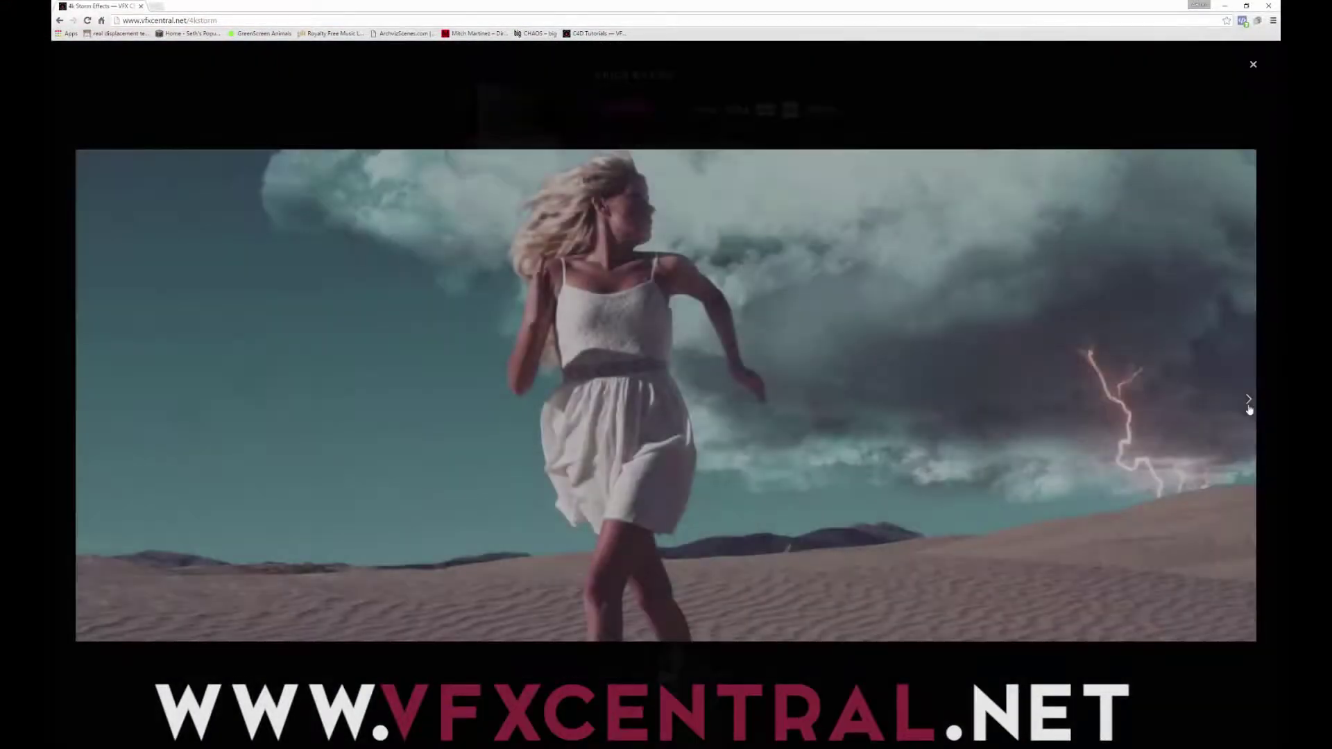
pyautogui.click(1248, 410)
pyautogui.click(1249, 410)
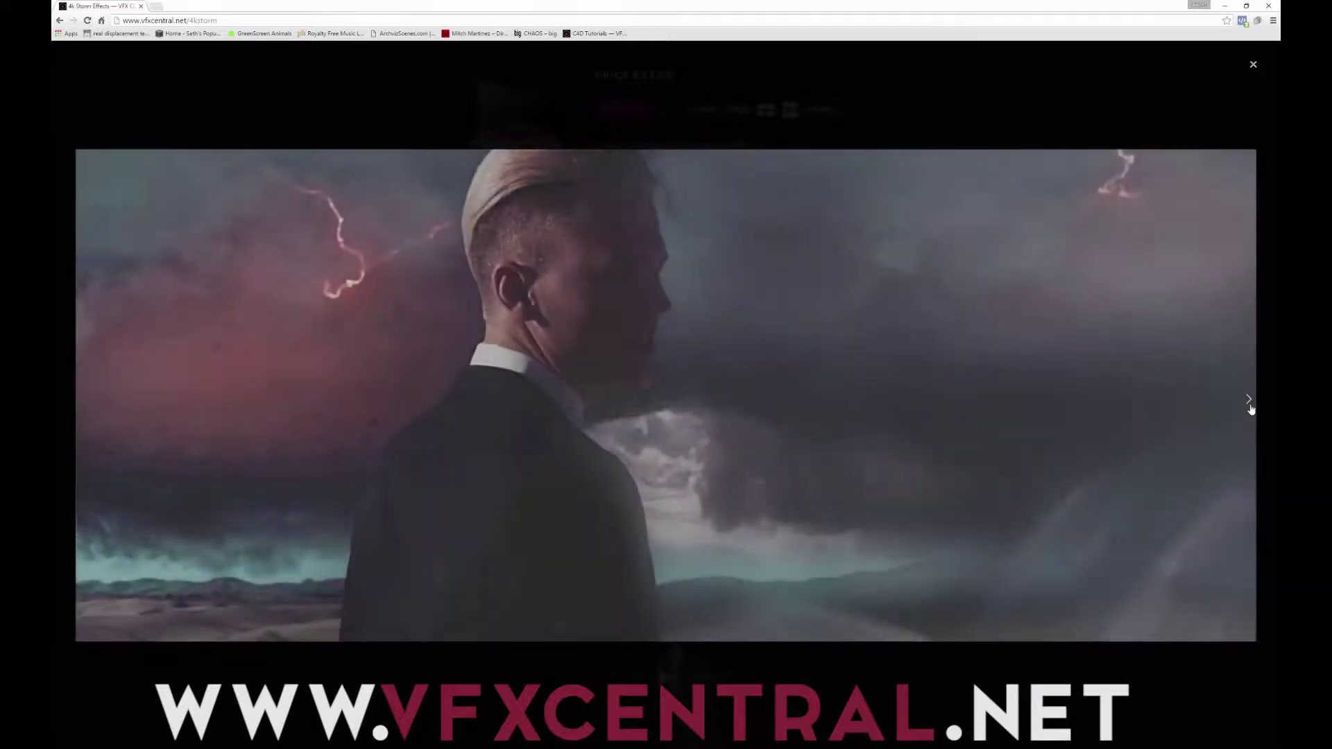
pyautogui.click(1250, 410)
pyautogui.click(1250, 408)
pyautogui.click(1250, 409)
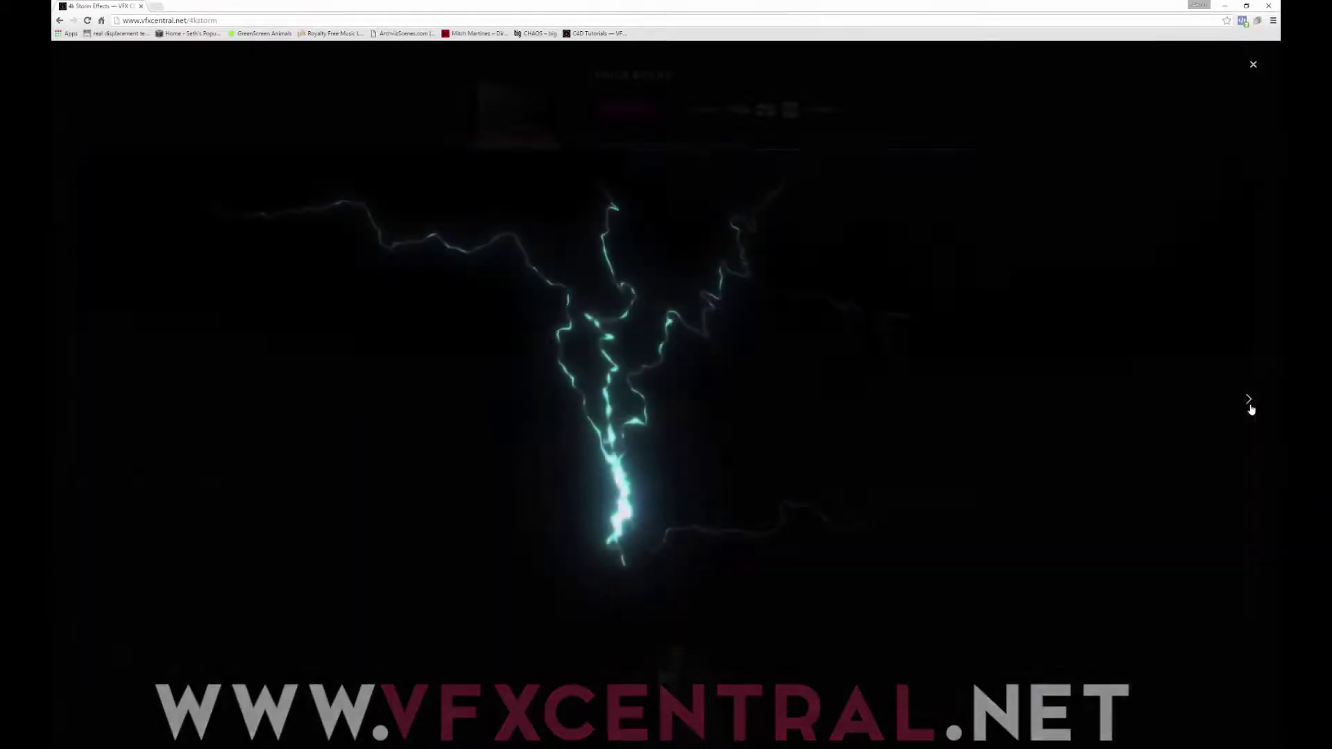
pyautogui.click(1250, 409)
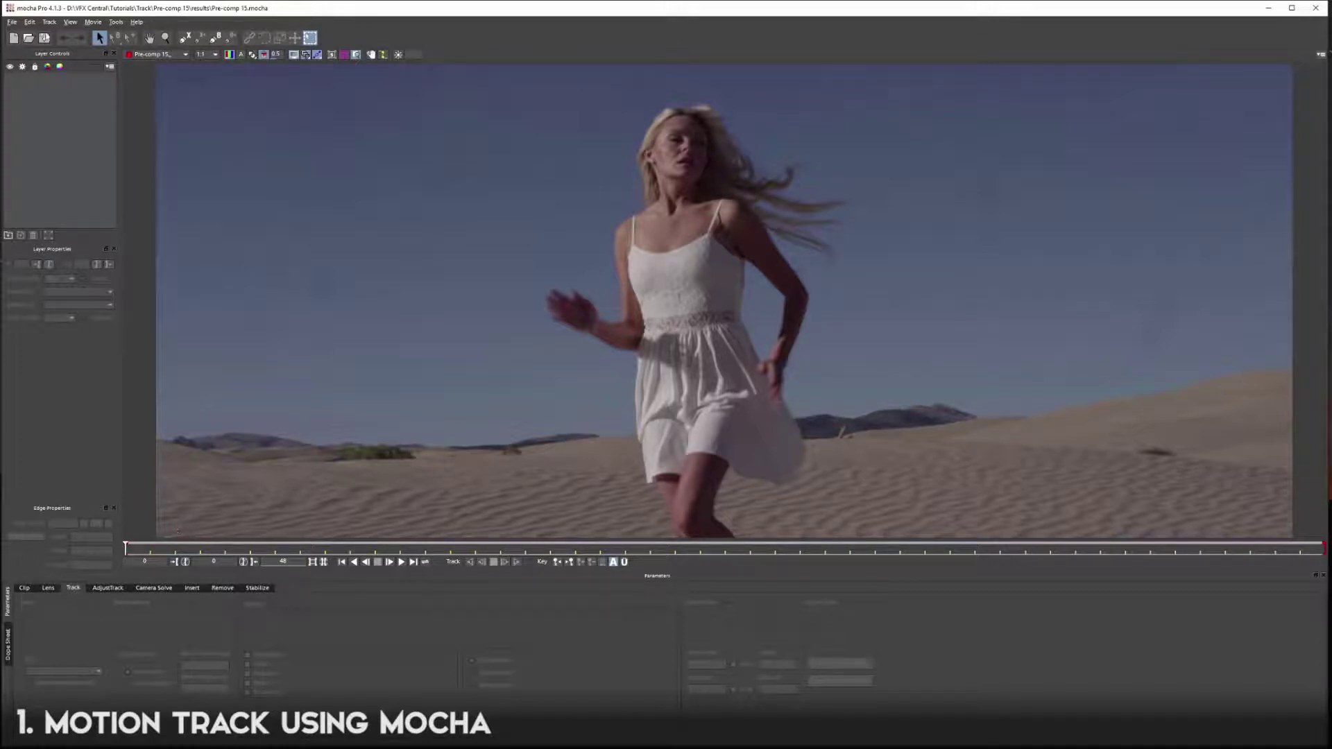
# Draw a closed X-spline around the distant mountain to the right of the woman as a new tracking layer
pyautogui.click(183, 38)
pyautogui.click(978, 392)
pyautogui.click(917, 399)
pyautogui.click(916, 428)
pyautogui.click(1022, 430)
pyautogui.click(1044, 405)
pyautogui.rightClick(1044, 405)
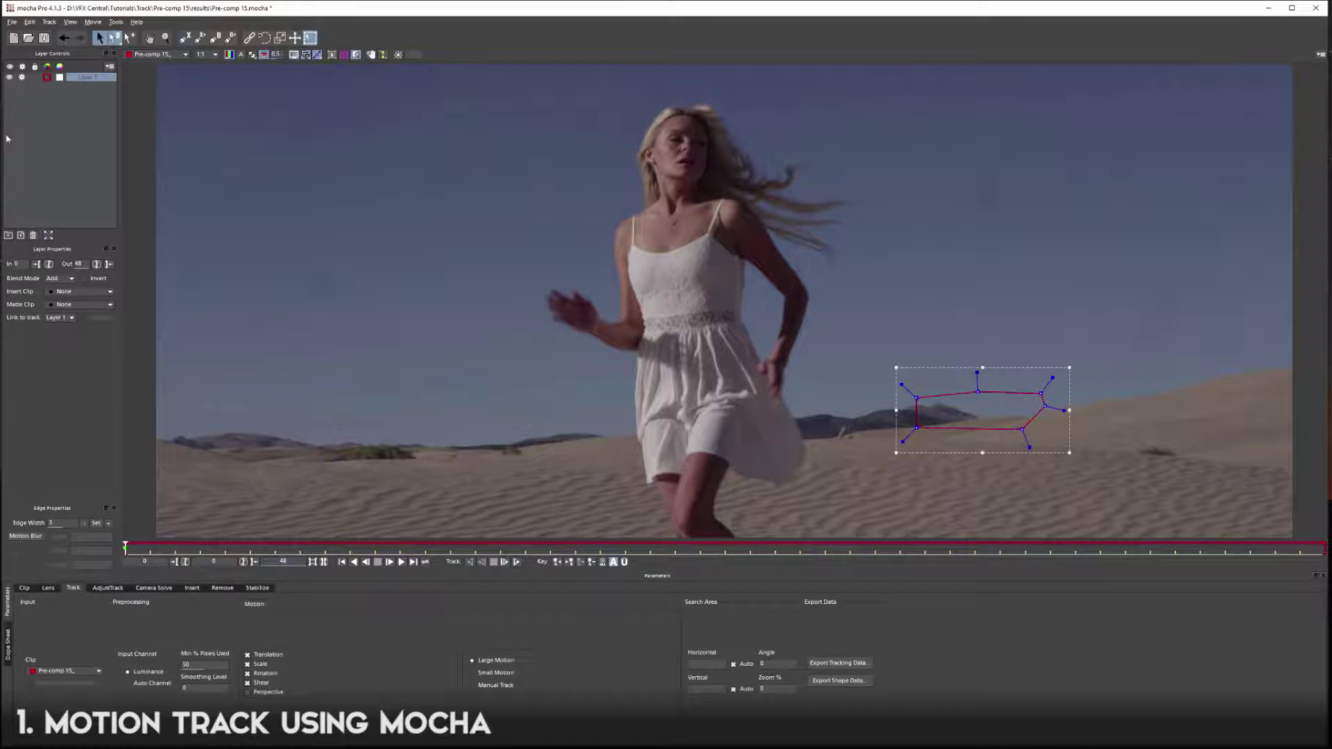
# Add another closed X-spline to the same layer, around the distant mountain at the far left of the shot
pyautogui.click(201, 38)
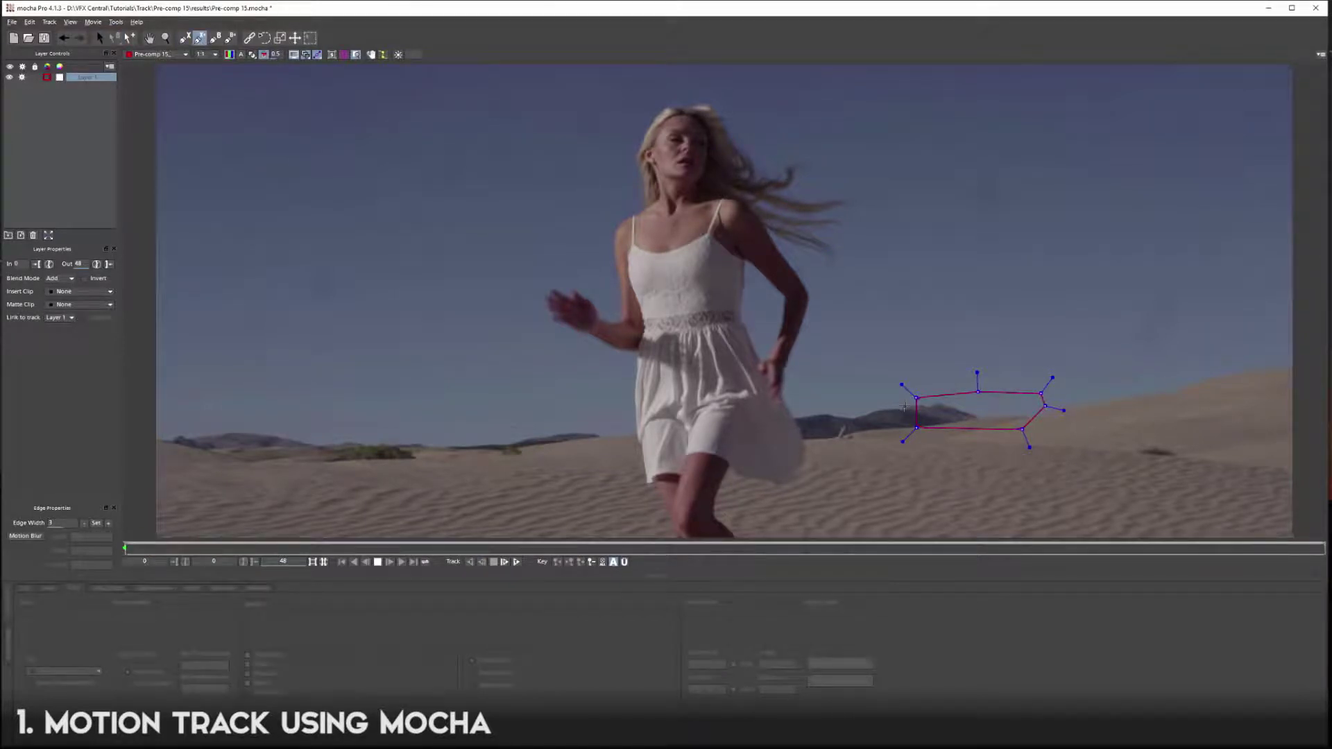
pyautogui.click(275, 419)
pyautogui.click(211, 423)
pyautogui.click(216, 448)
pyautogui.click(253, 452)
pyautogui.click(278, 445)
pyautogui.rightClick(278, 435)
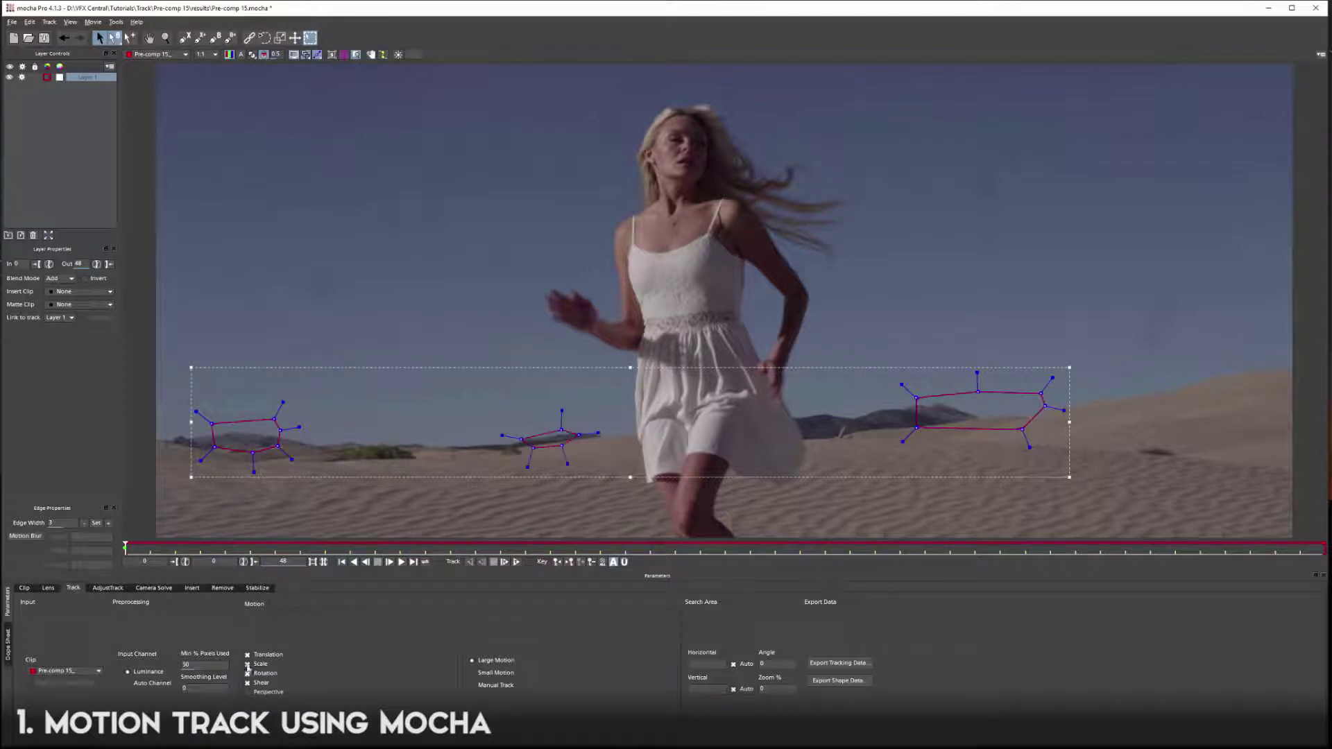
# Exclude shear from the tracked motion and track the layer forward through the clip
pyautogui.click(247, 683)
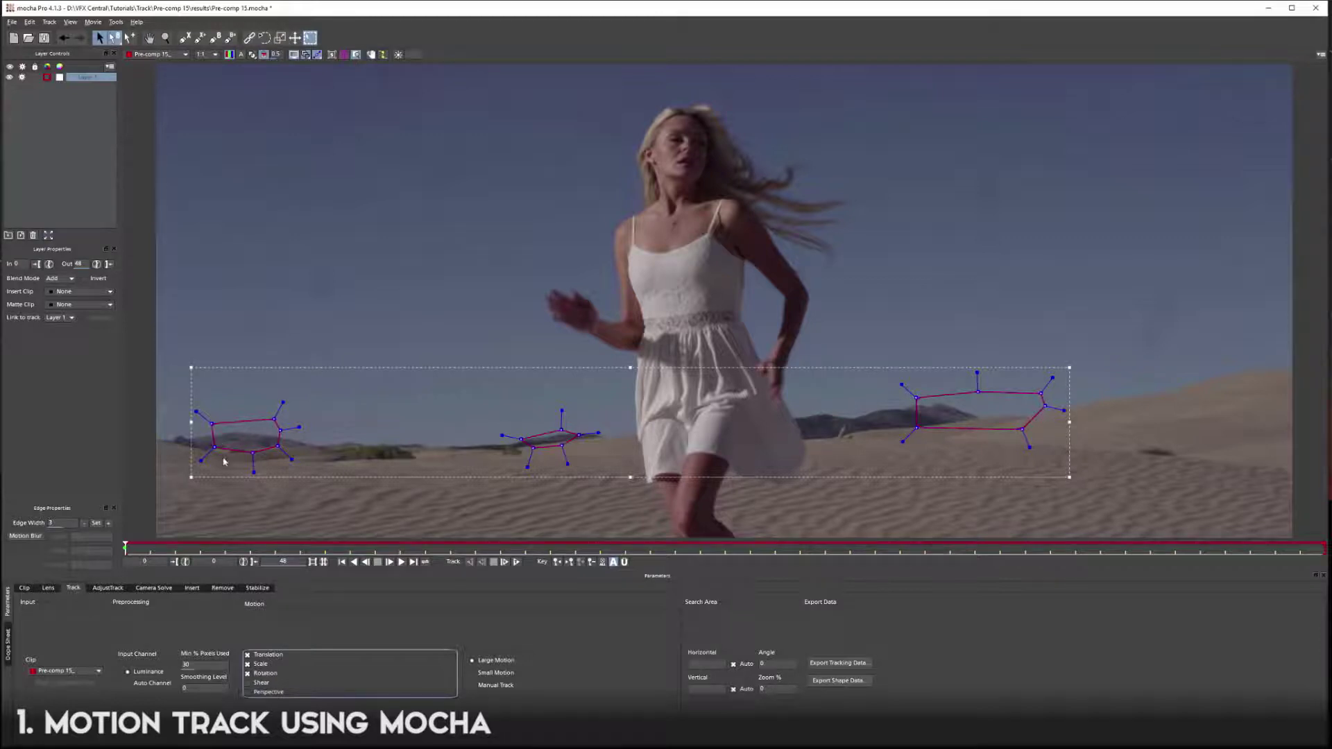
pyautogui.click(517, 563)
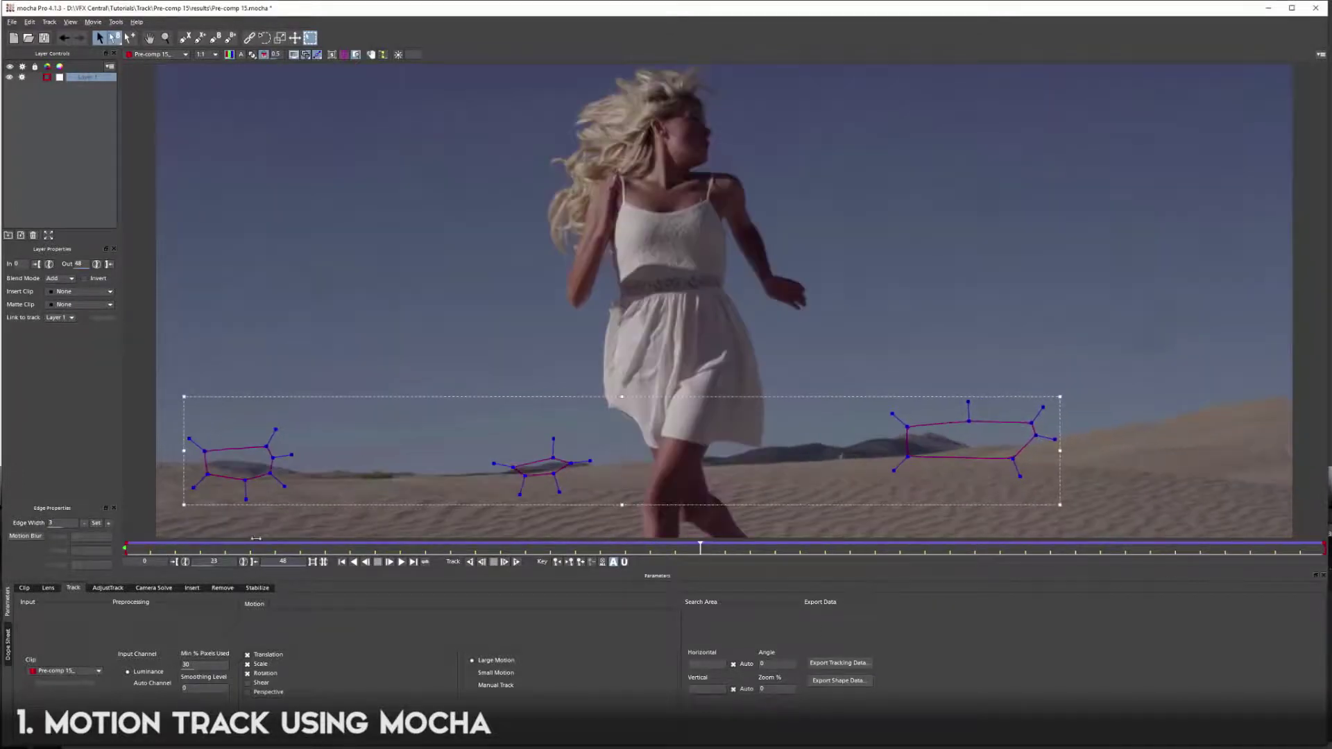
# On the first frame, start a new X-spline layer tracing the ridge line of the background mountains from the far left
pyautogui.press('Home')
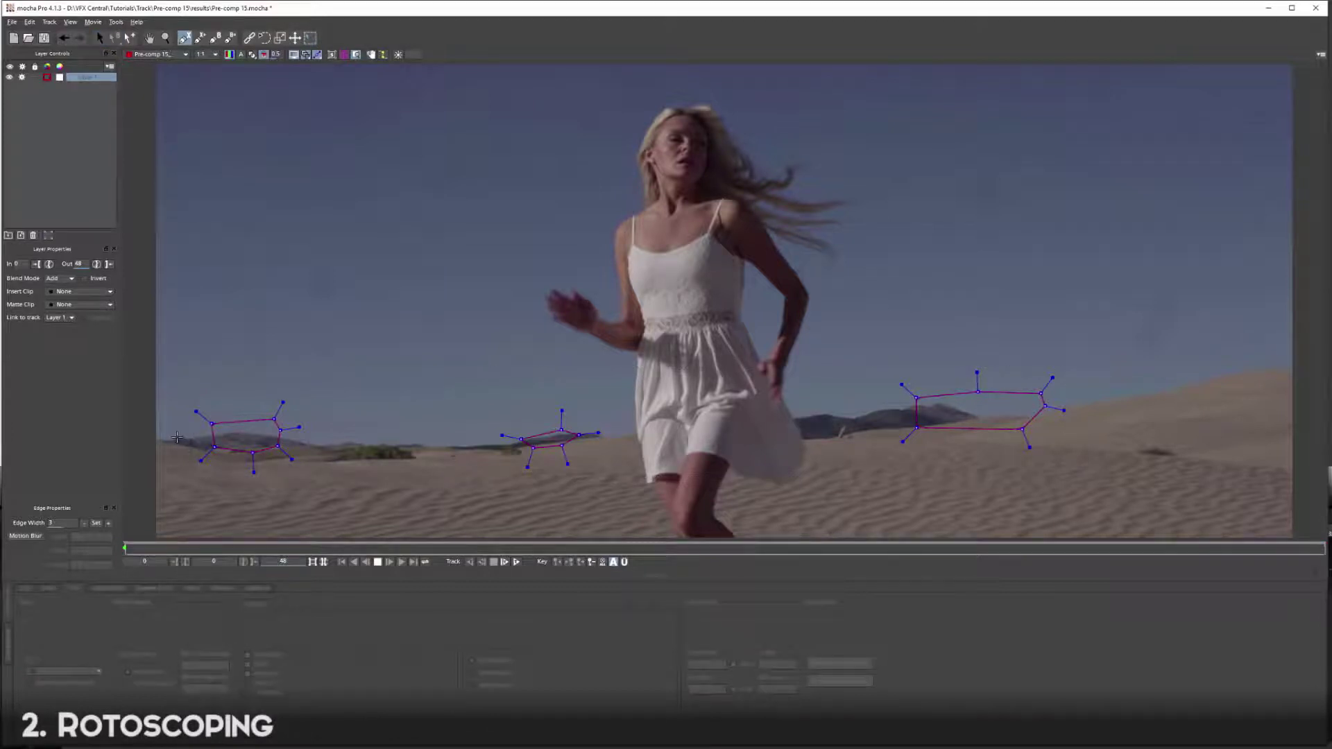
pyautogui.click(173, 440)
pyautogui.click(189, 439)
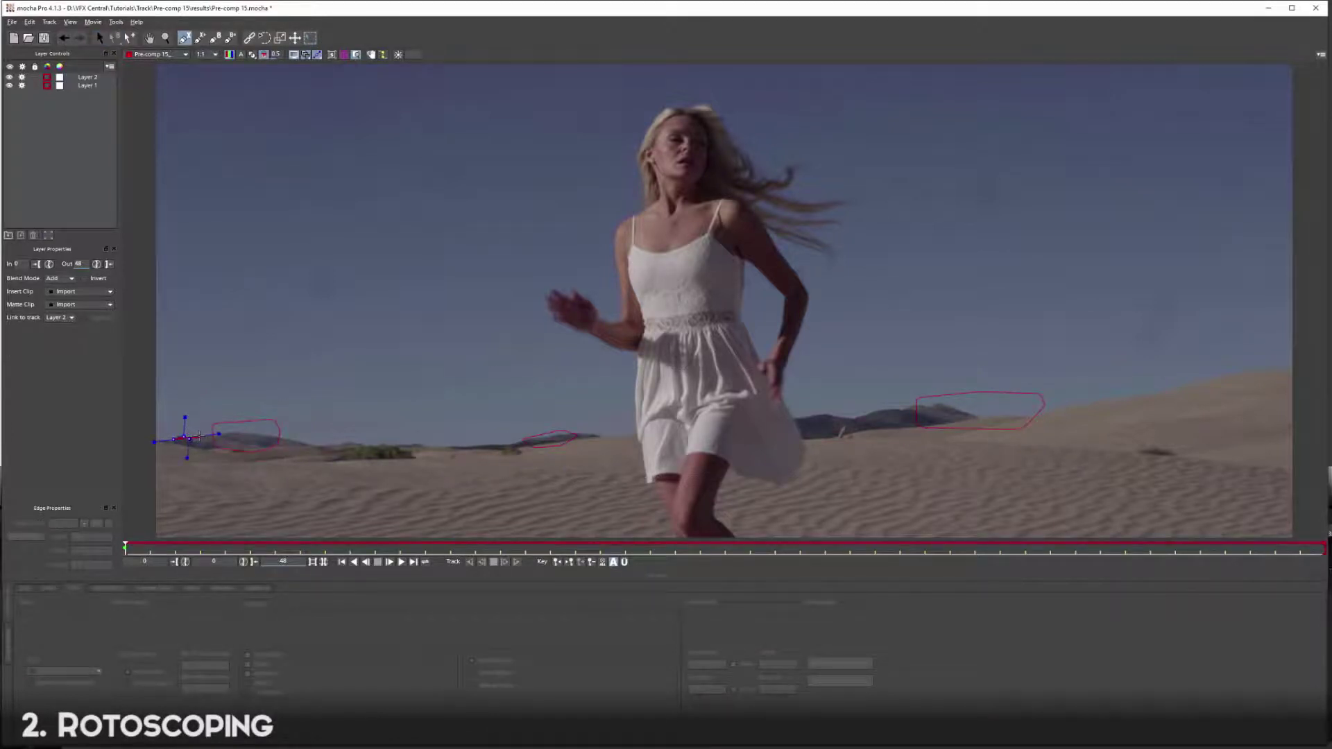
pyautogui.press('z')
pyautogui.moveTo(199, 435); pyautogui.dragTo(212, 401)
pyautogui.click(221, 421)
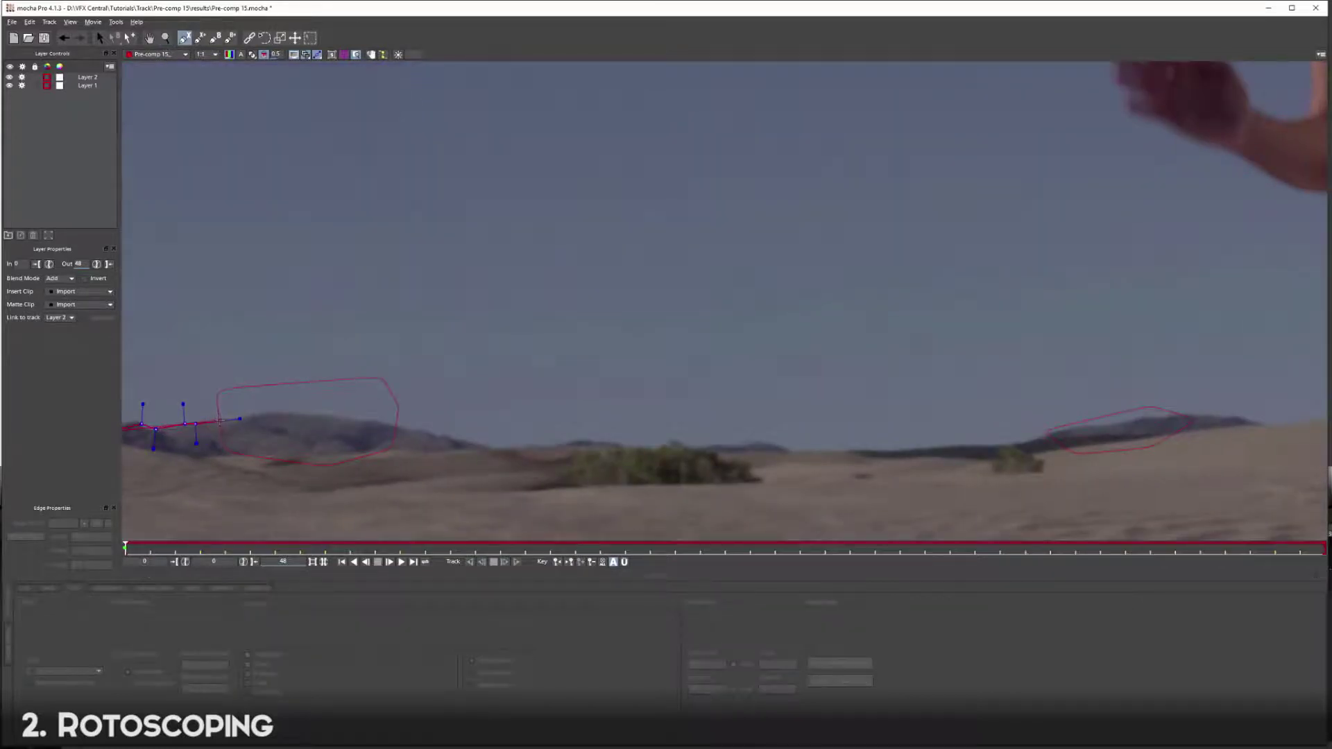
pyautogui.click(246, 419)
pyautogui.click(264, 412)
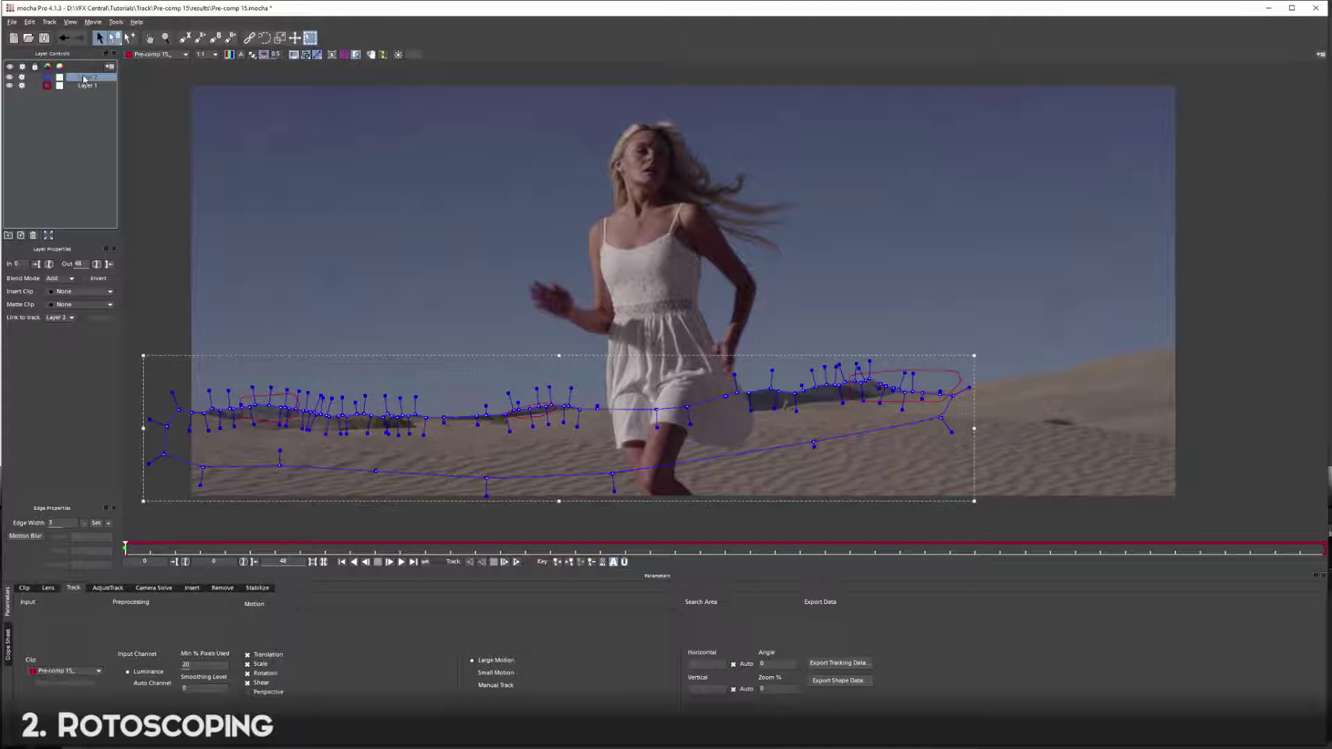
# Link Layer 2 to the track of Layer 1 and check the mountain outline through to the last frame
pyautogui.click(67, 319)
pyautogui.click(62, 334)
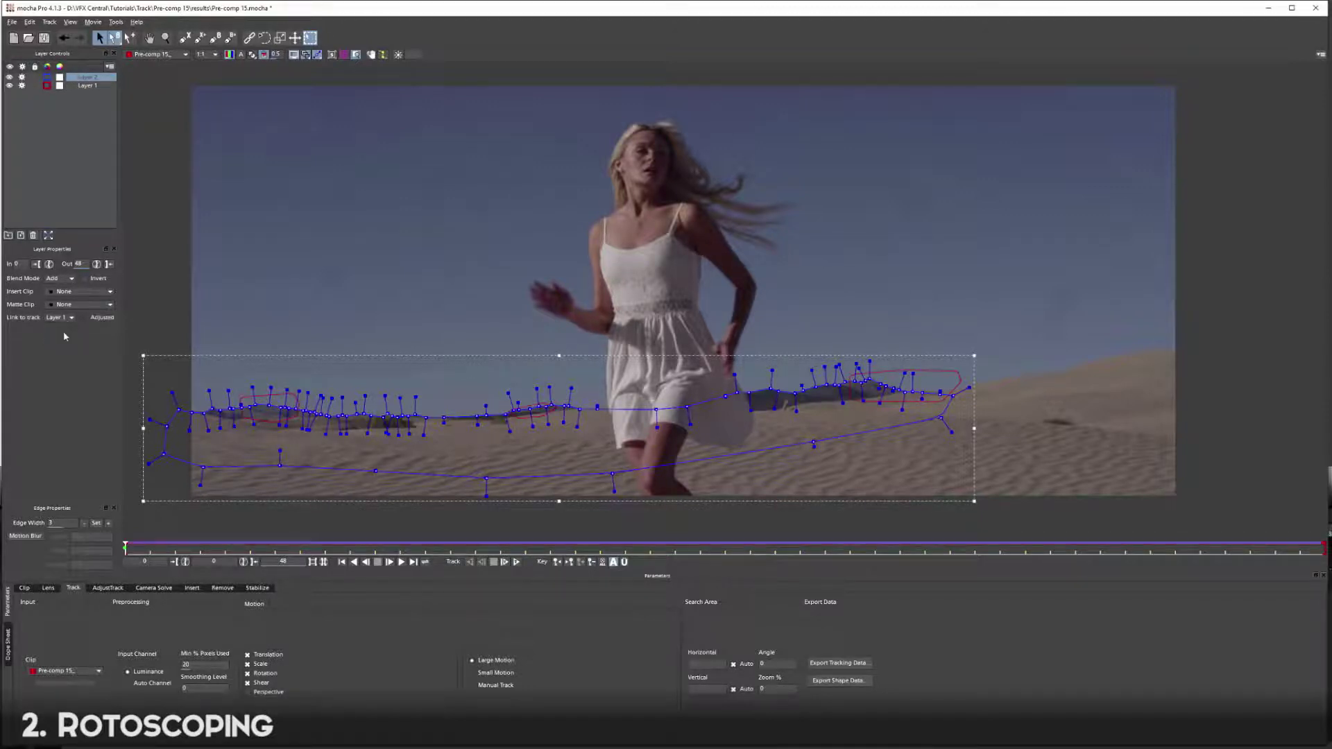
pyautogui.click(141, 551)
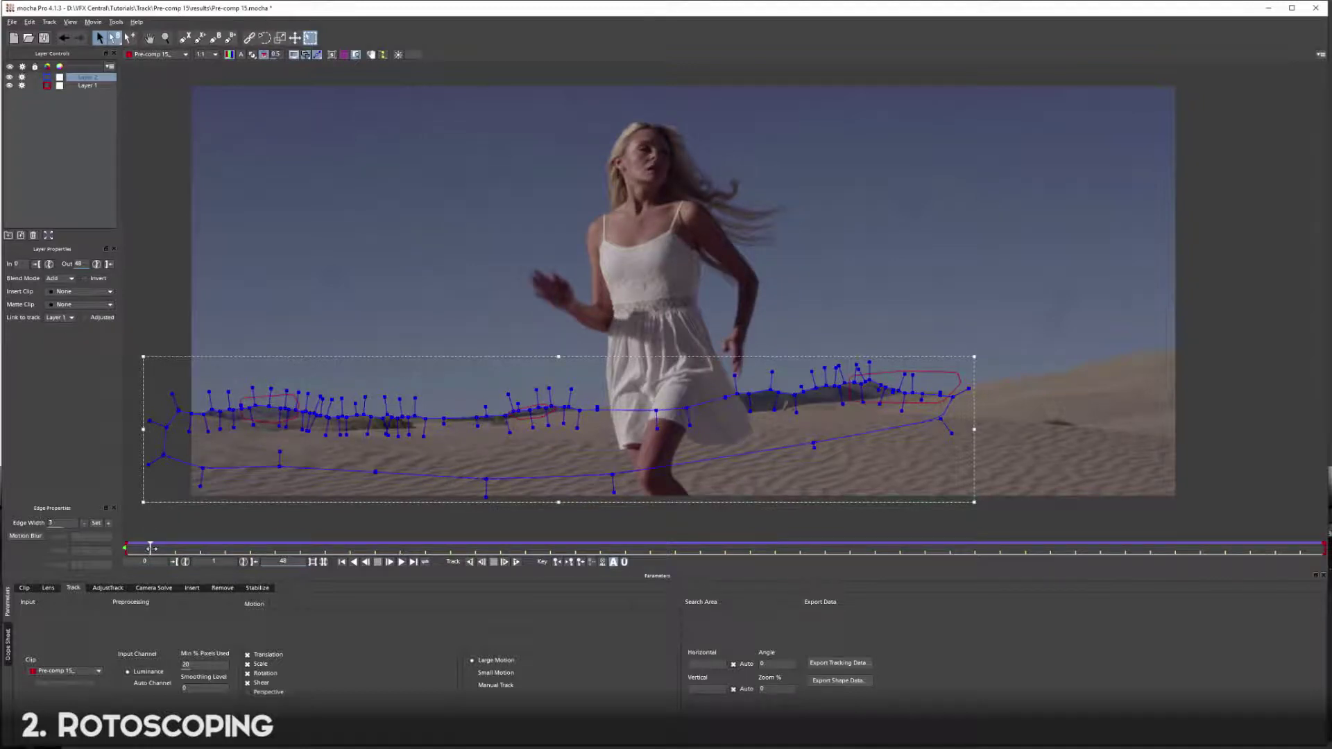
pyautogui.moveTo(151, 548); pyautogui.dragTo(615, 546)
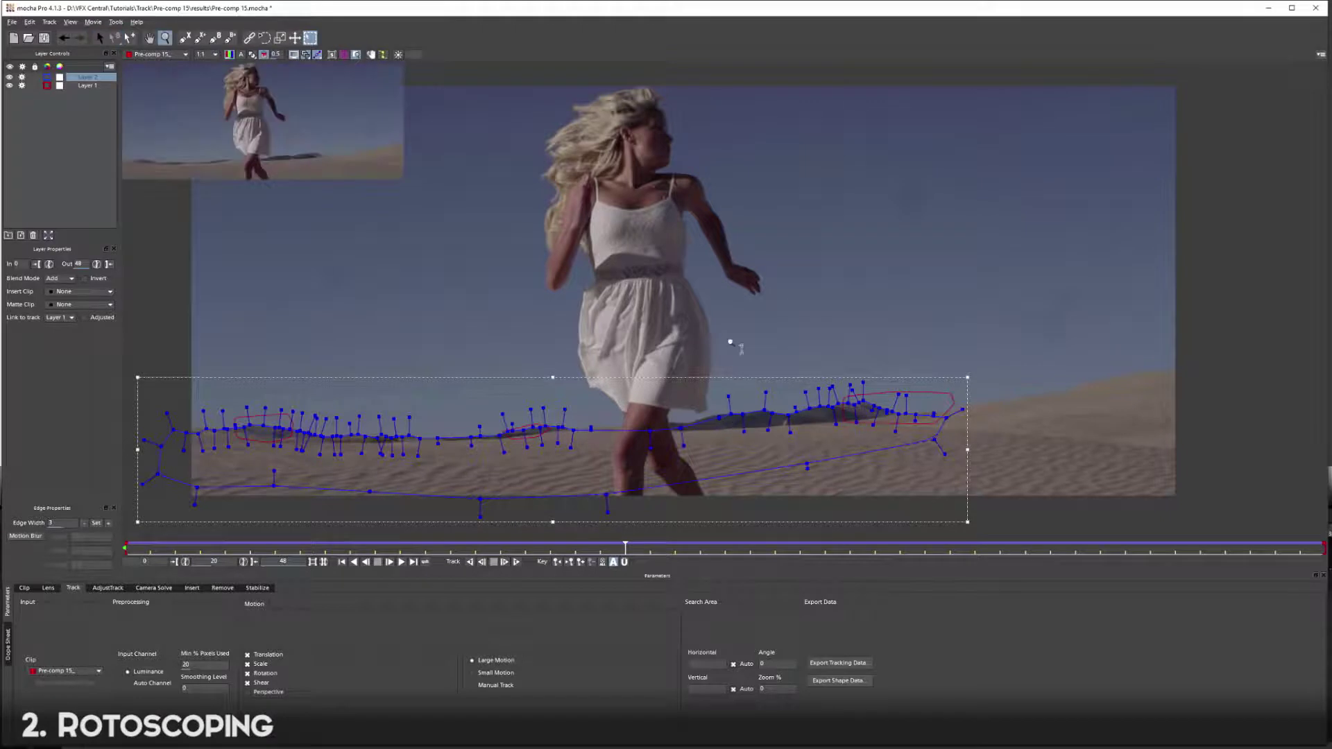
pyautogui.scroll(2, 721, 430)
pyautogui.scroll(-3, 719, 415)
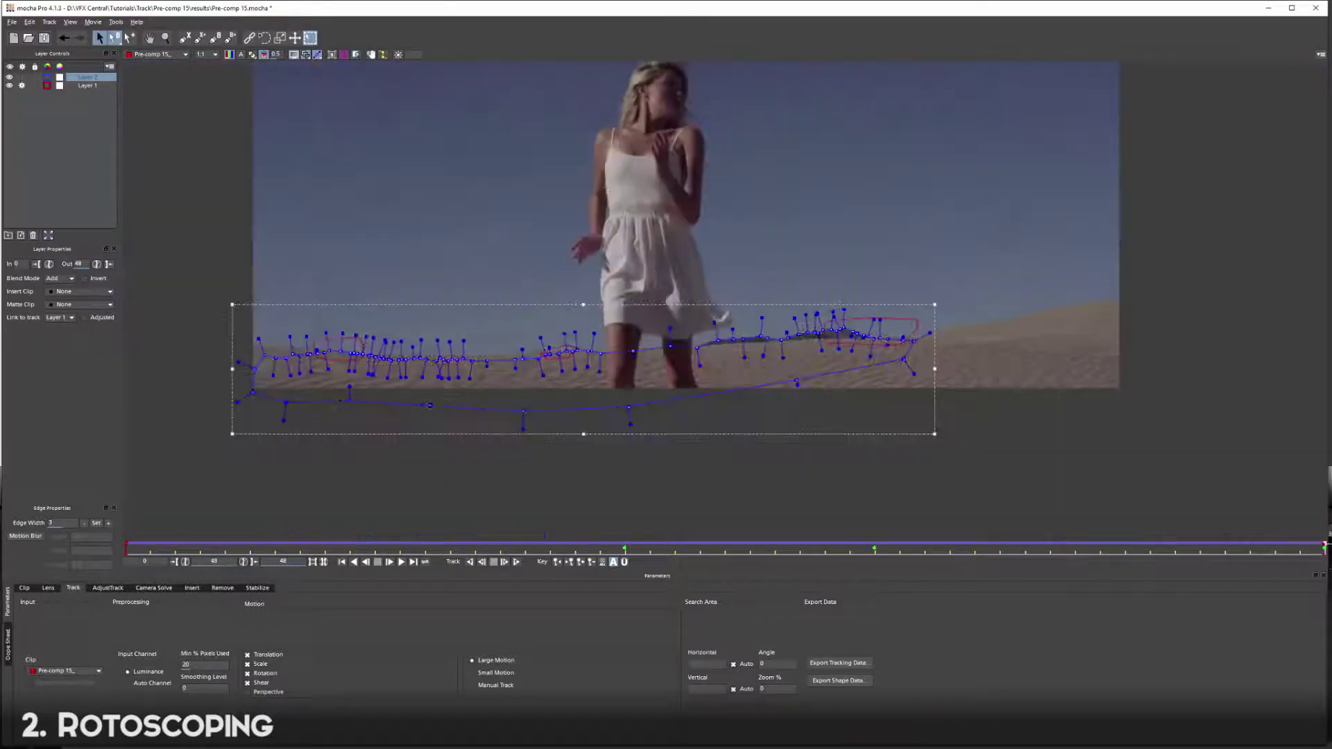
pyautogui.moveTo(3, 545); pyautogui.dragTo(1326, 544)
# Compare the two layers, leaving the tracking layer hidden and the mountain outline of Layer 2 visible
pyautogui.click(10, 77)
pyautogui.click(89, 86)
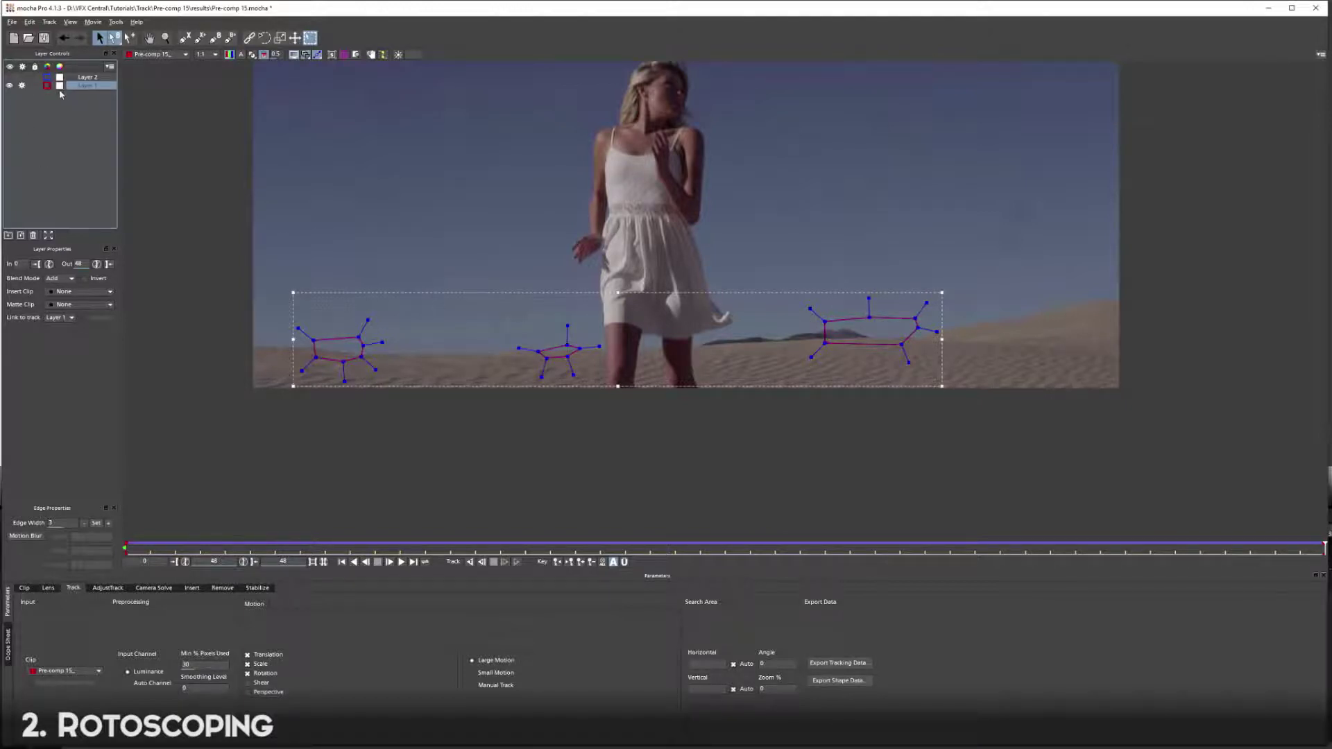
pyautogui.click(91, 79)
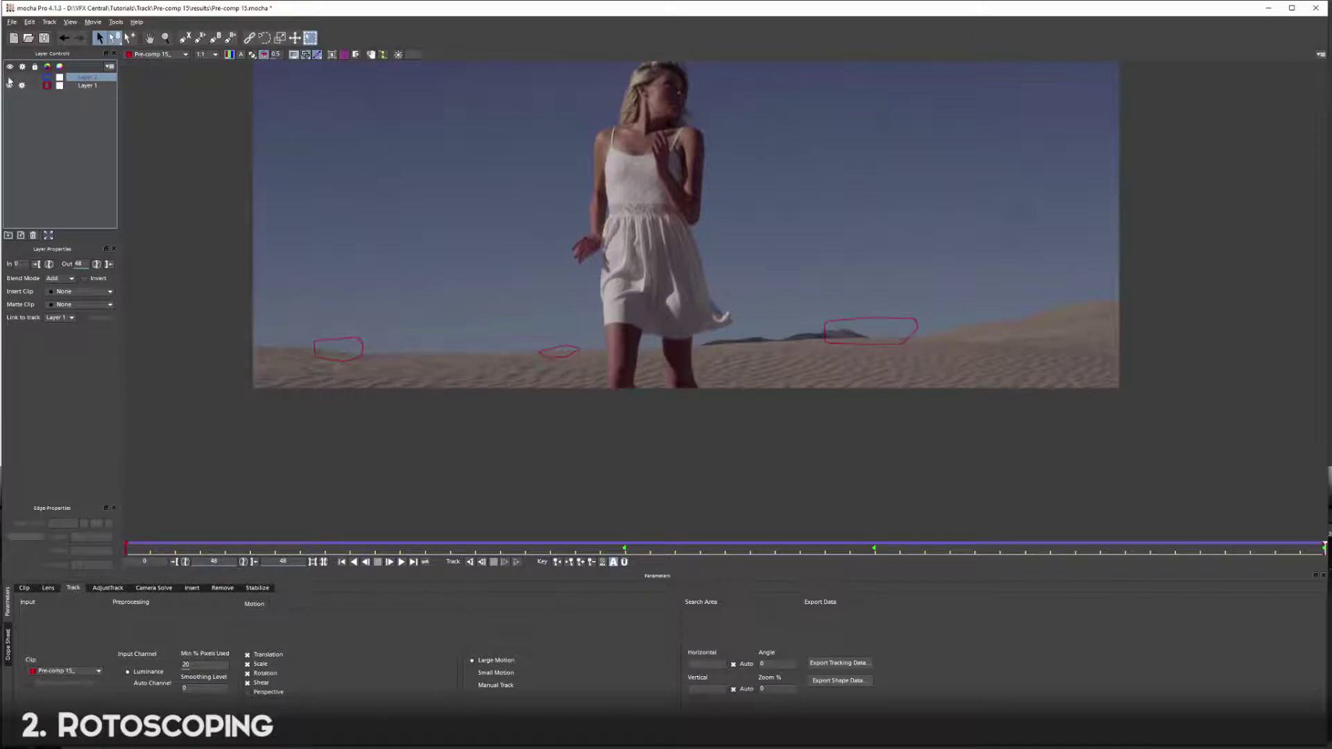
pyautogui.click(97, 88)
pyautogui.click(93, 81)
pyautogui.click(9, 77)
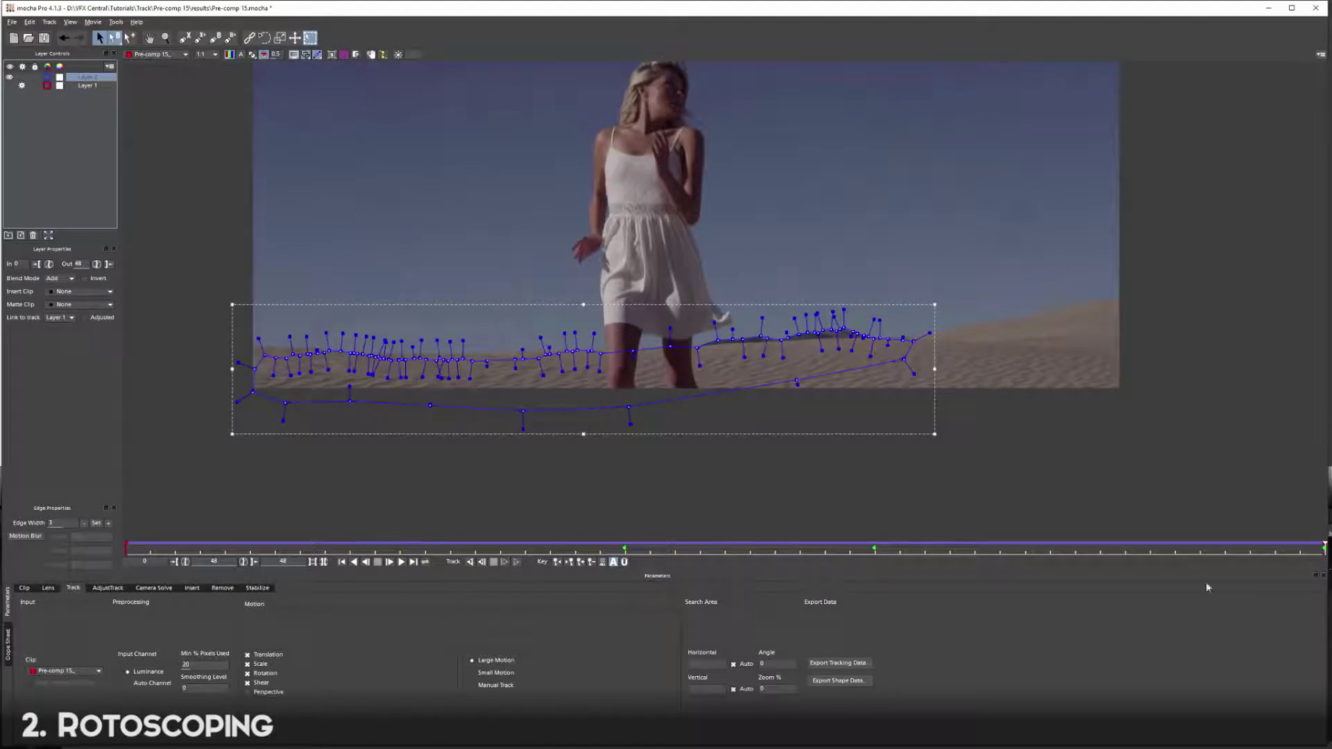
# Check how well the mountain outline follows the ridge near the end and the start of the clip
pyautogui.click(1172, 547)
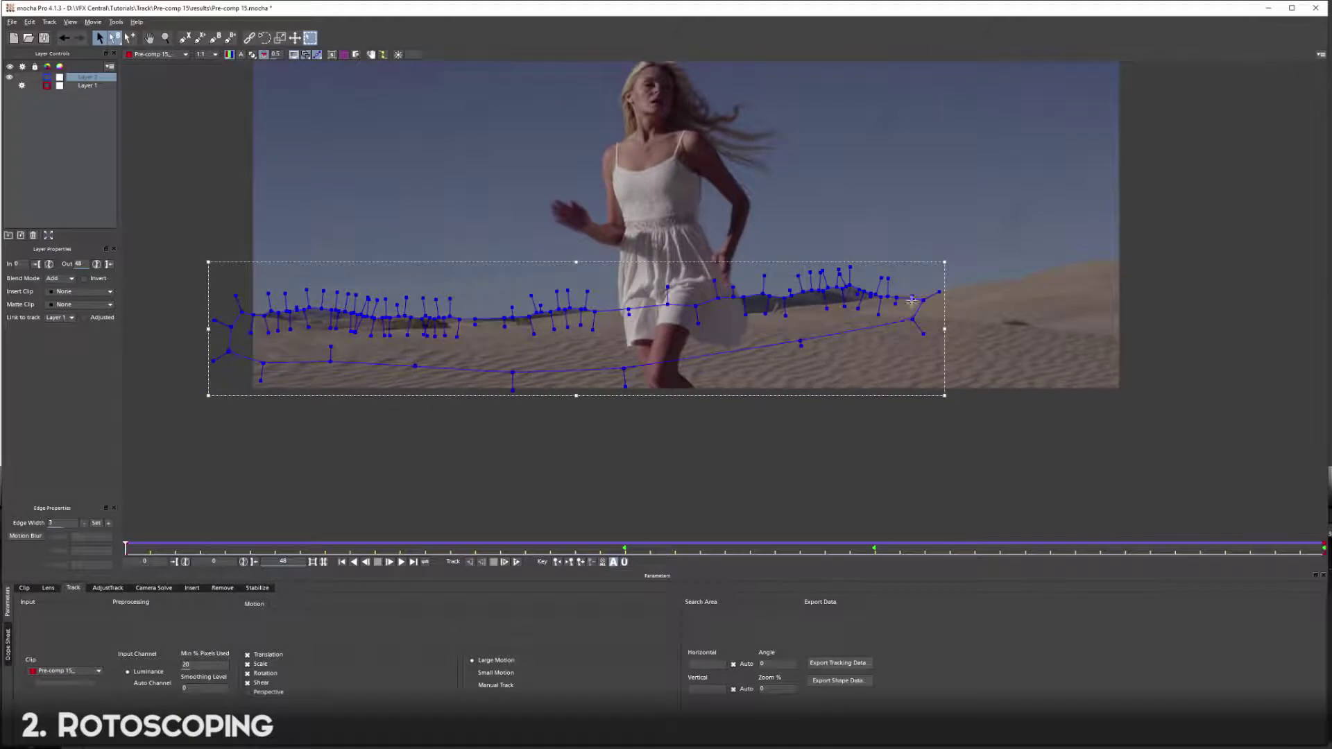
pyautogui.click(140, 549)
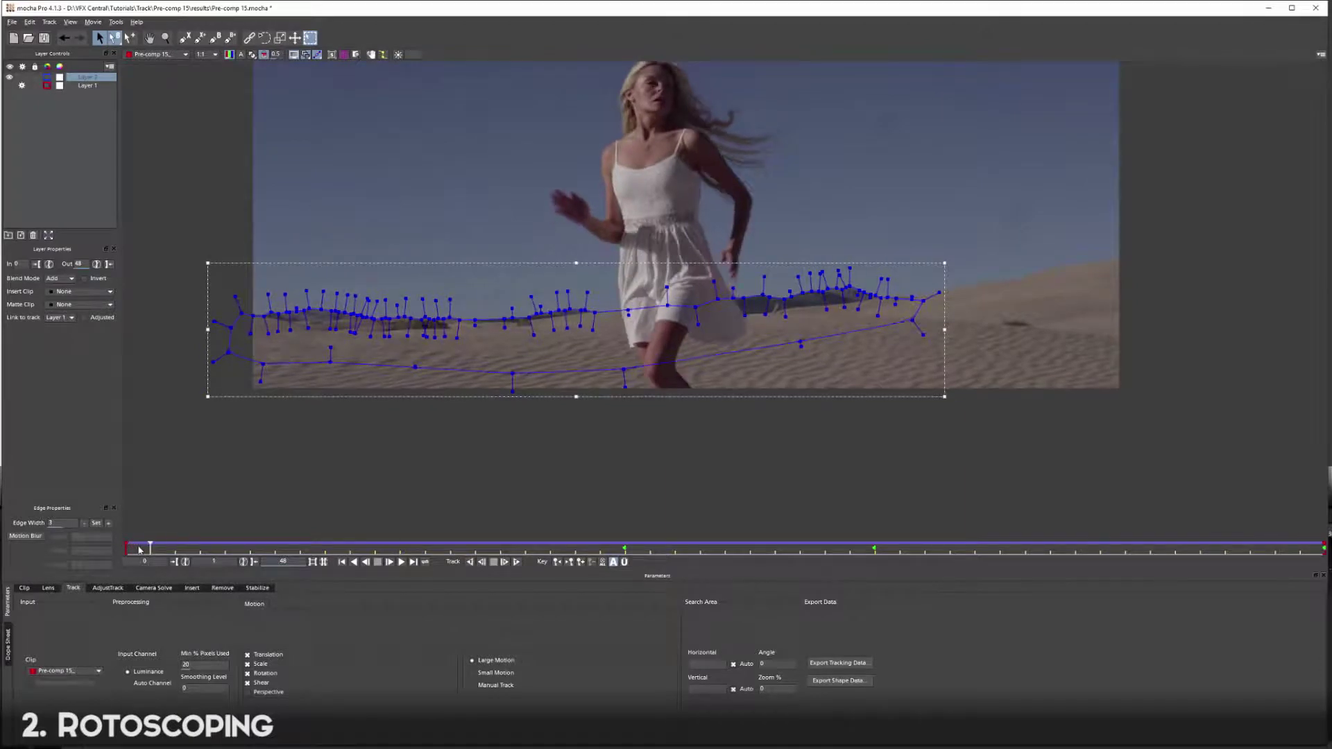
pyautogui.press('b')
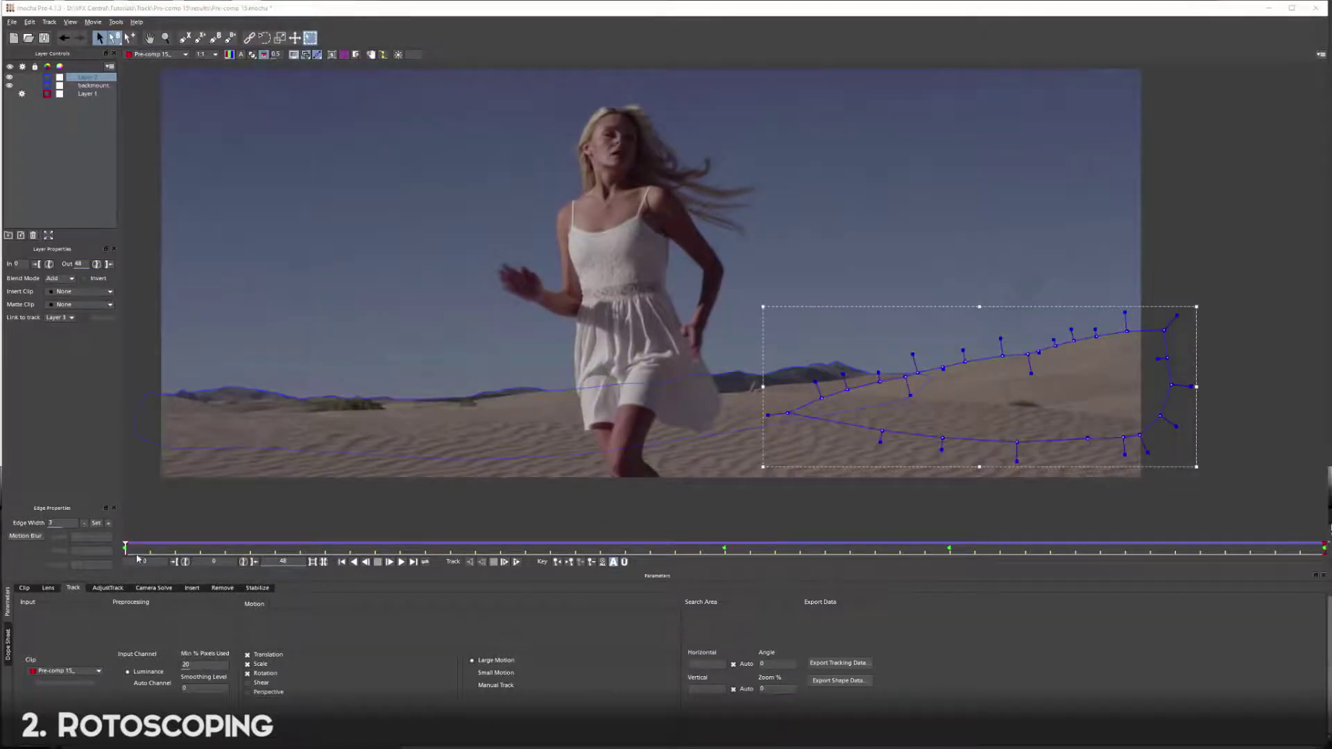
pyautogui.click(136, 552)
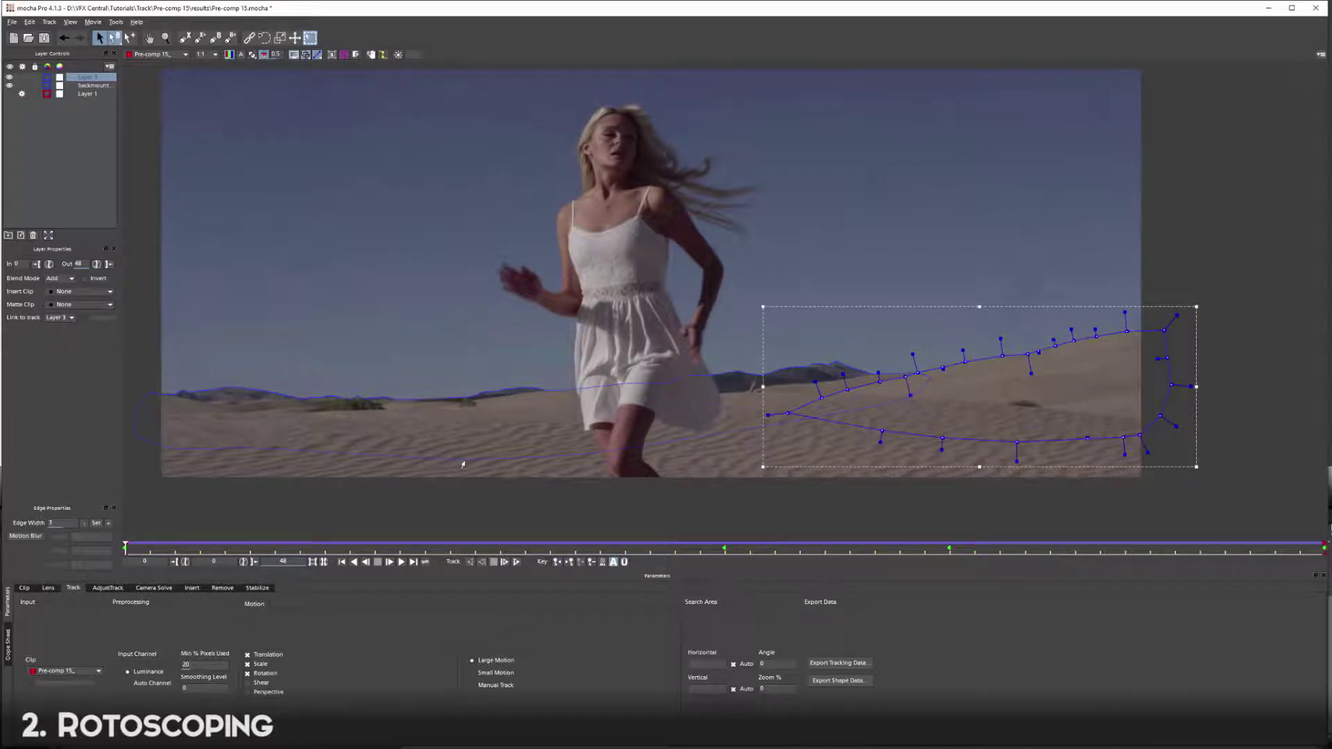
# Export the background mountain layer's shape as mocha shape data for After Effects and copy it to the clipboard
pyautogui.click(87, 87)
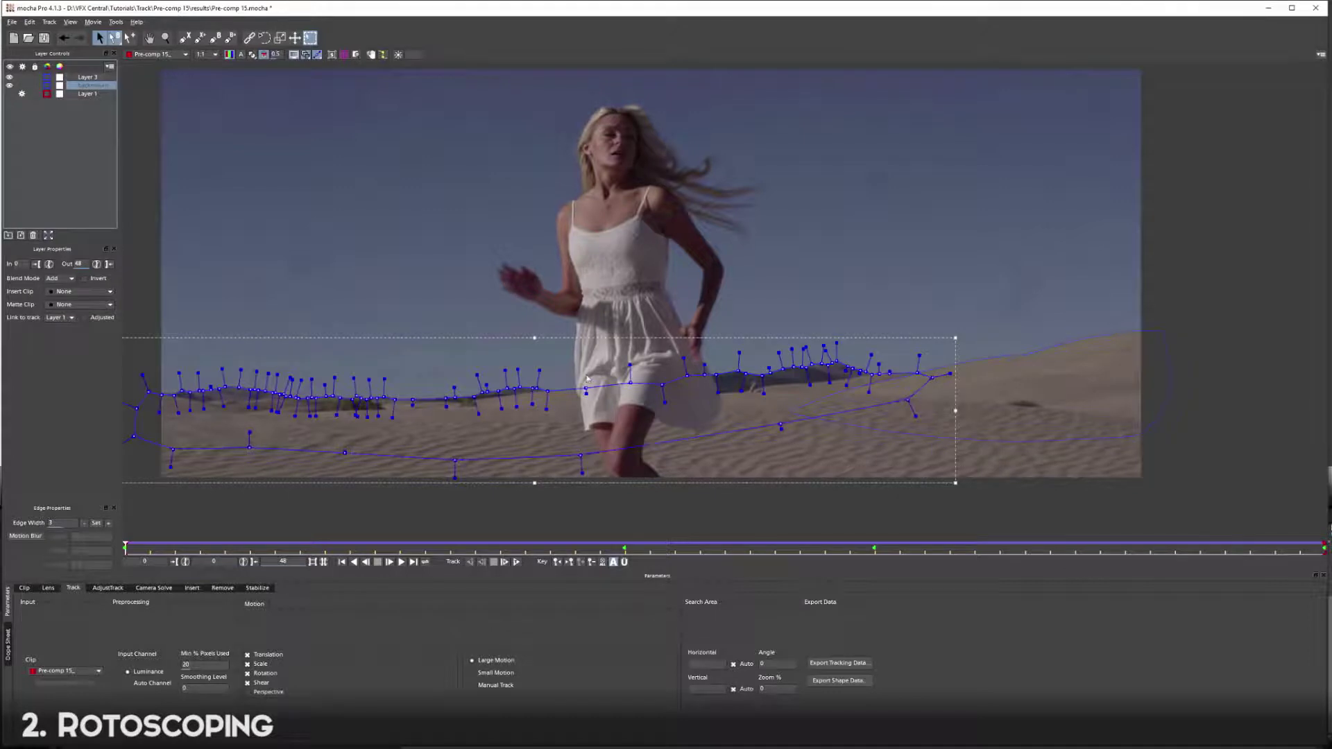
pyautogui.click(838, 680)
pyautogui.click(647, 366)
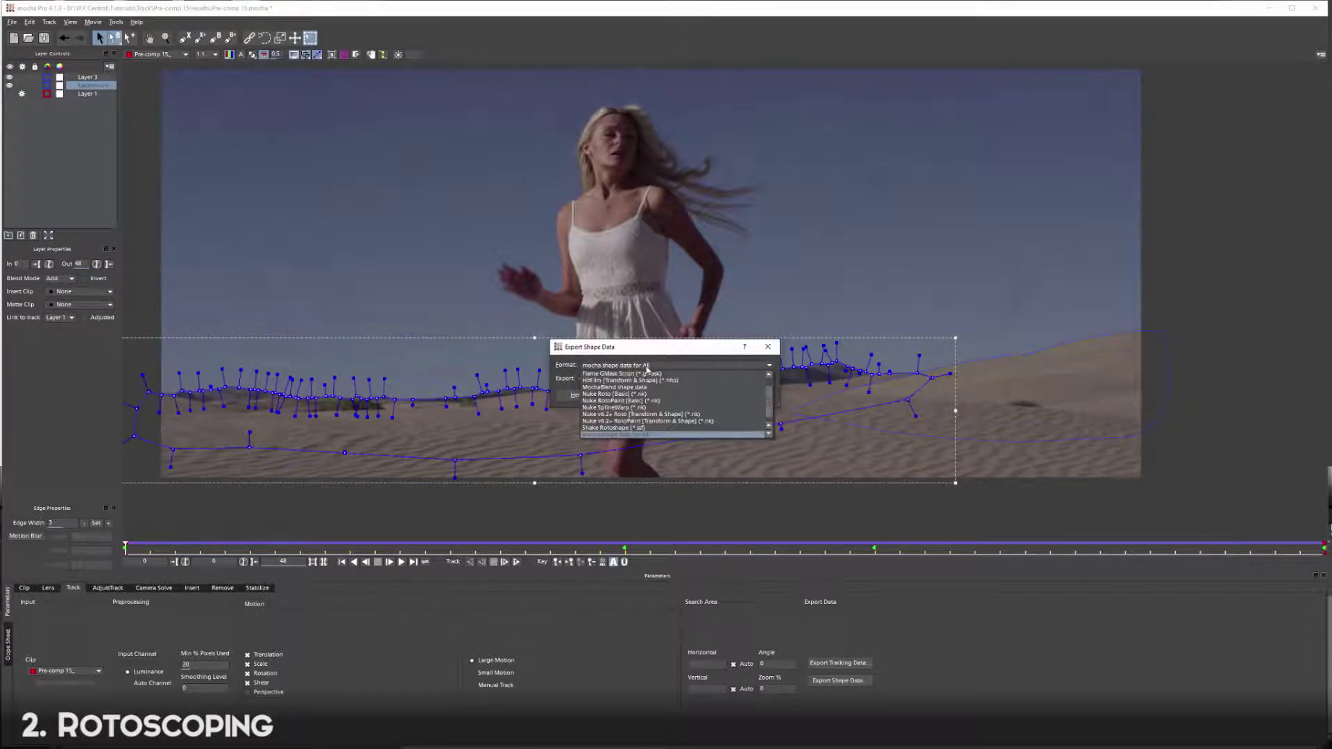
pyautogui.click(601, 434)
pyautogui.click(644, 395)
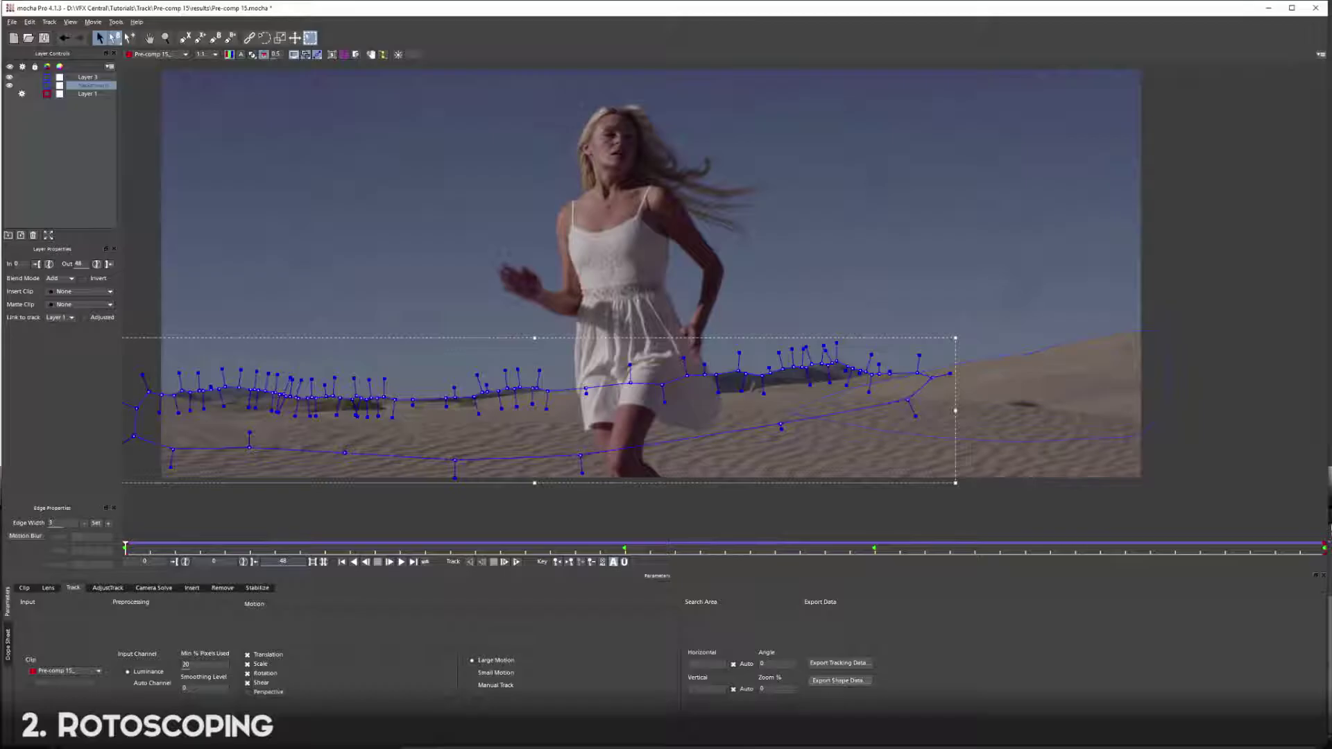
# Switch to After Effects and add a new white solid (FFFFFF) above the footage in Pre-comp 15
pyautogui.hotkey('alt', 'Tab')
pyautogui.press('Home')
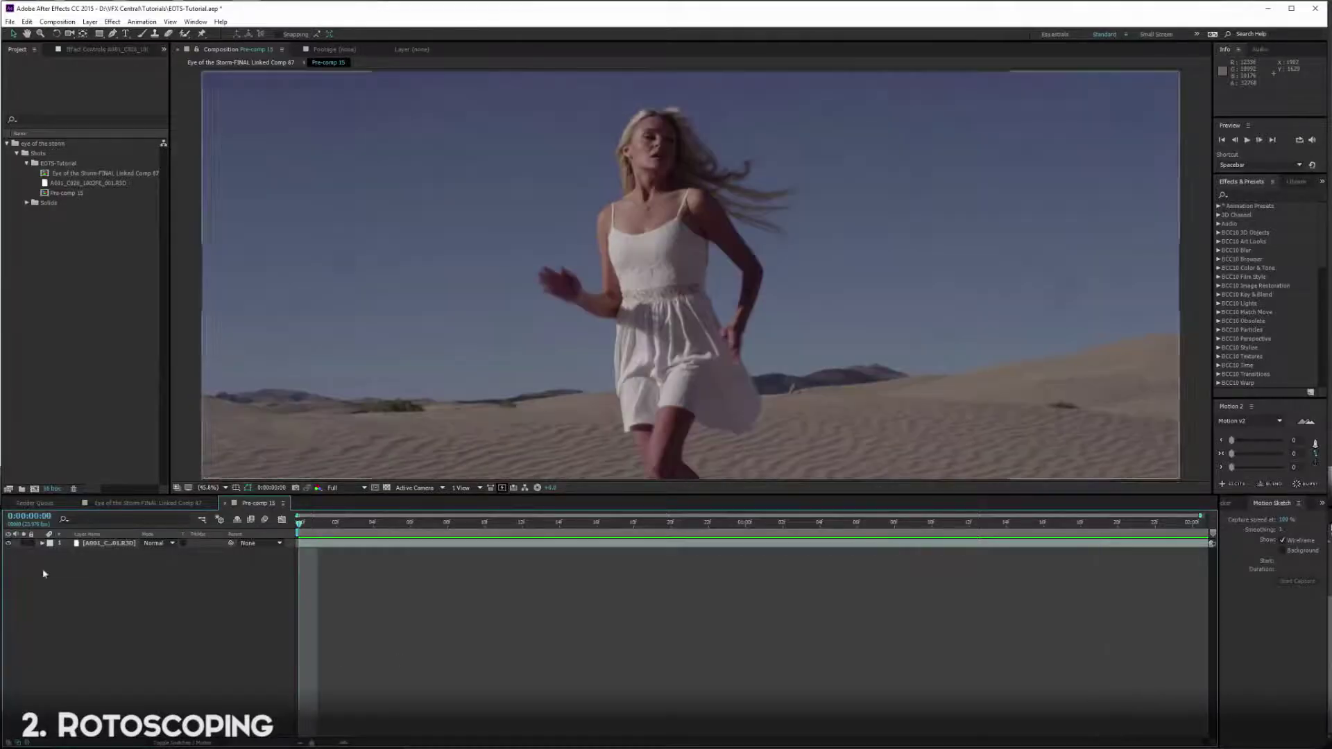
pyautogui.rightClick(83, 563)
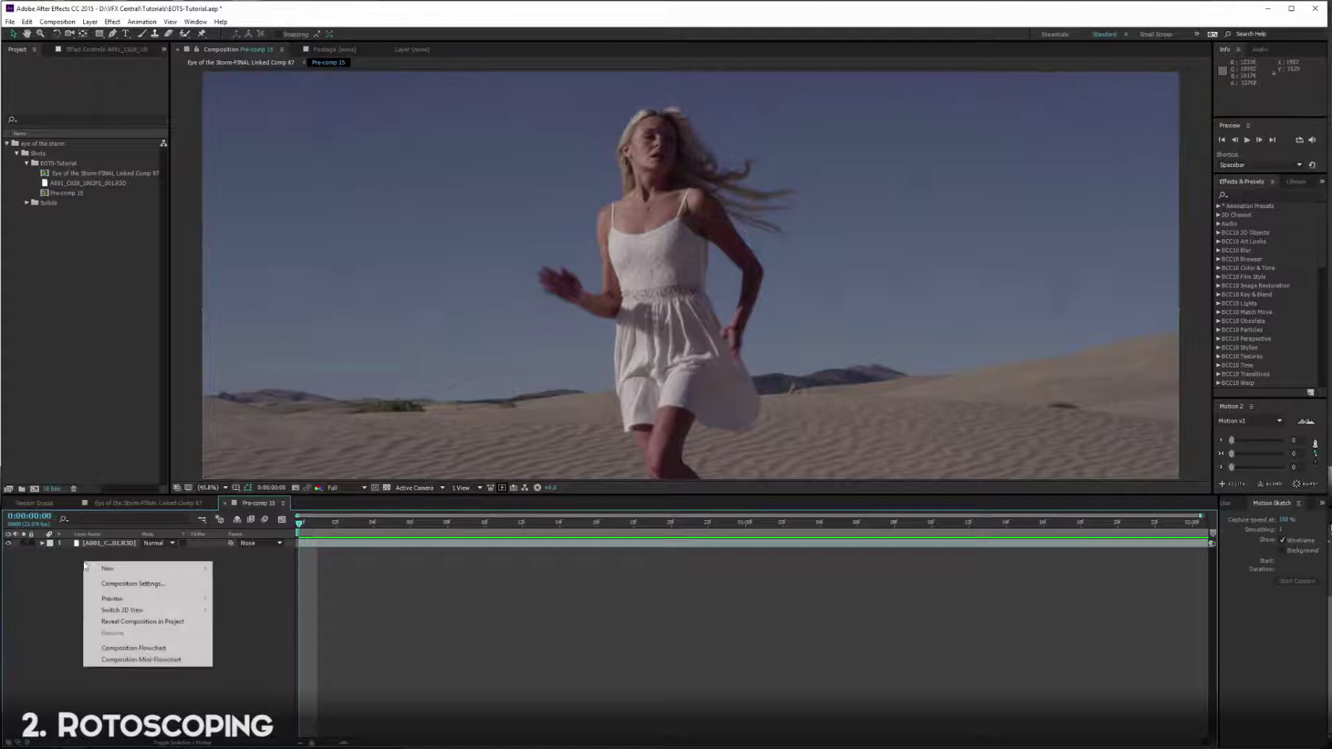
pyautogui.moveTo(111, 568)
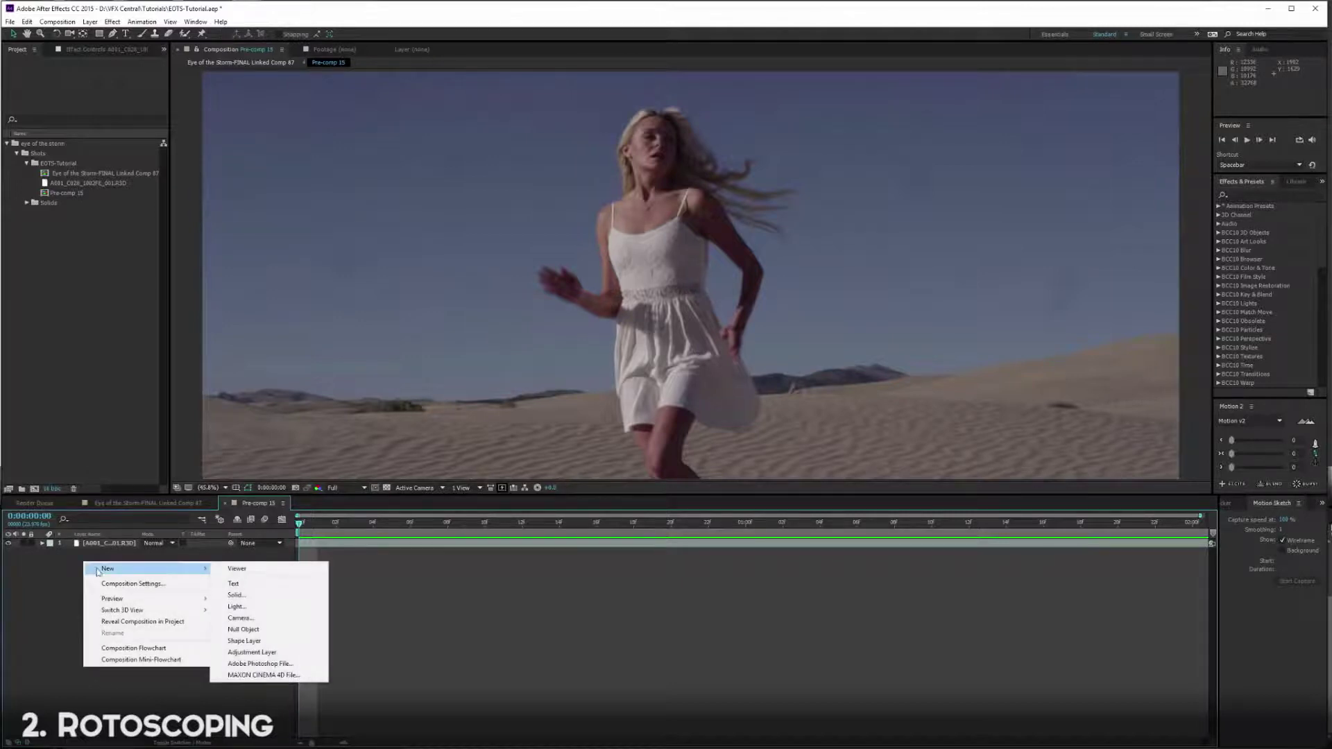
pyautogui.click(260, 595)
pyautogui.click(854, 433)
pyautogui.write('FFFFFF')
pyautogui.press('Return')
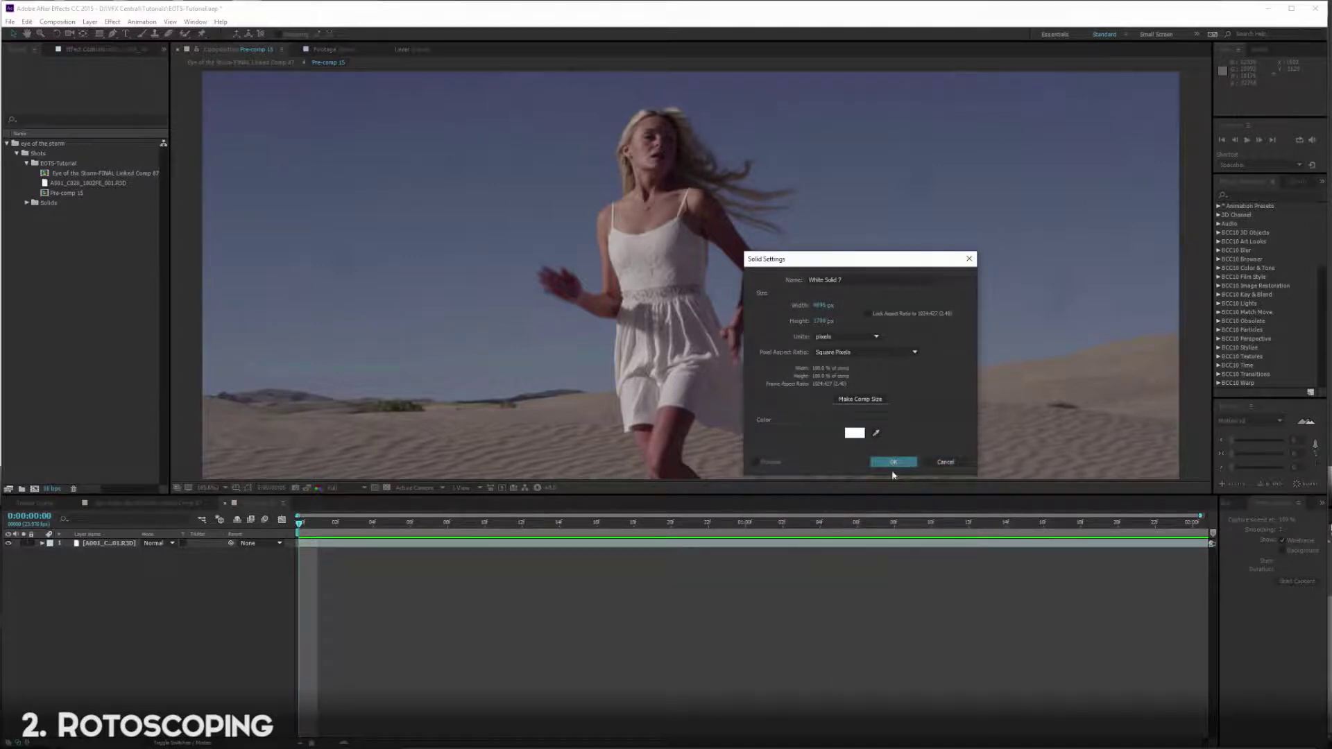
pyautogui.click(893, 462)
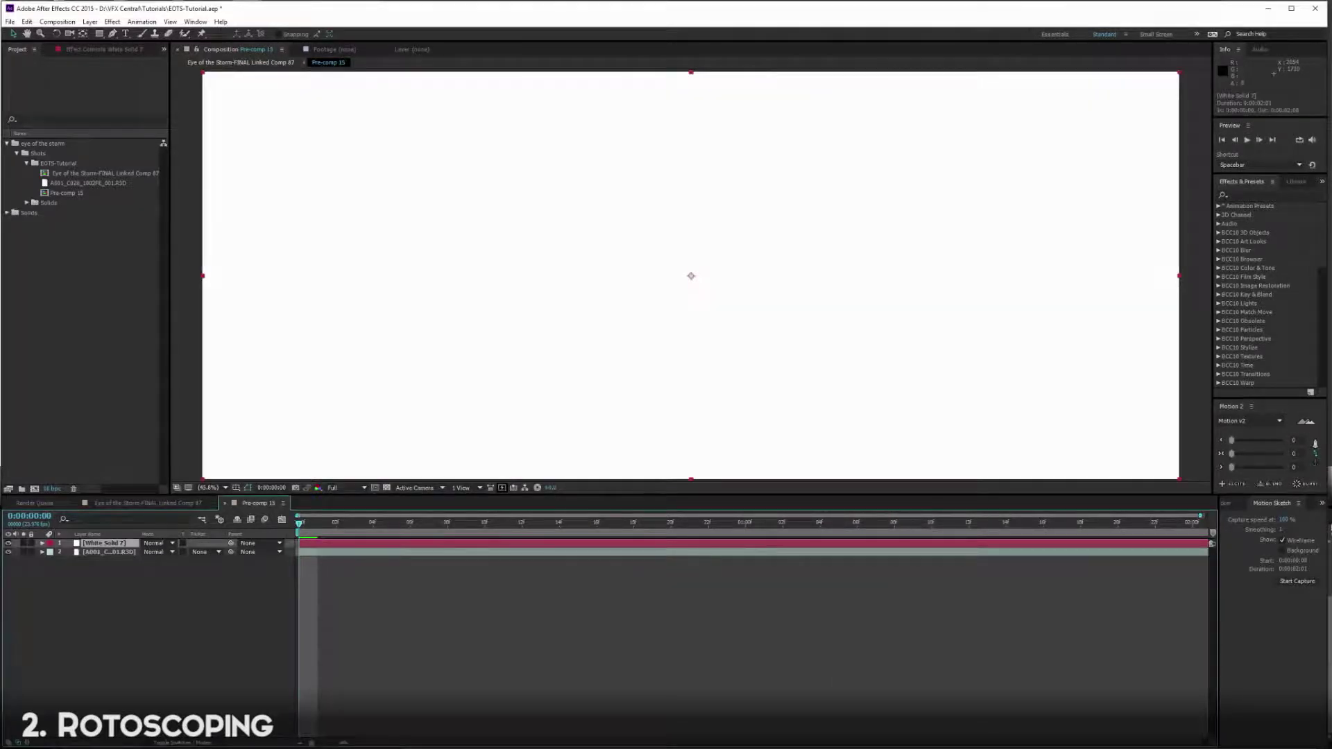
# Paste the copied mocha mask onto the white solid
pyautogui.click(25, 21)
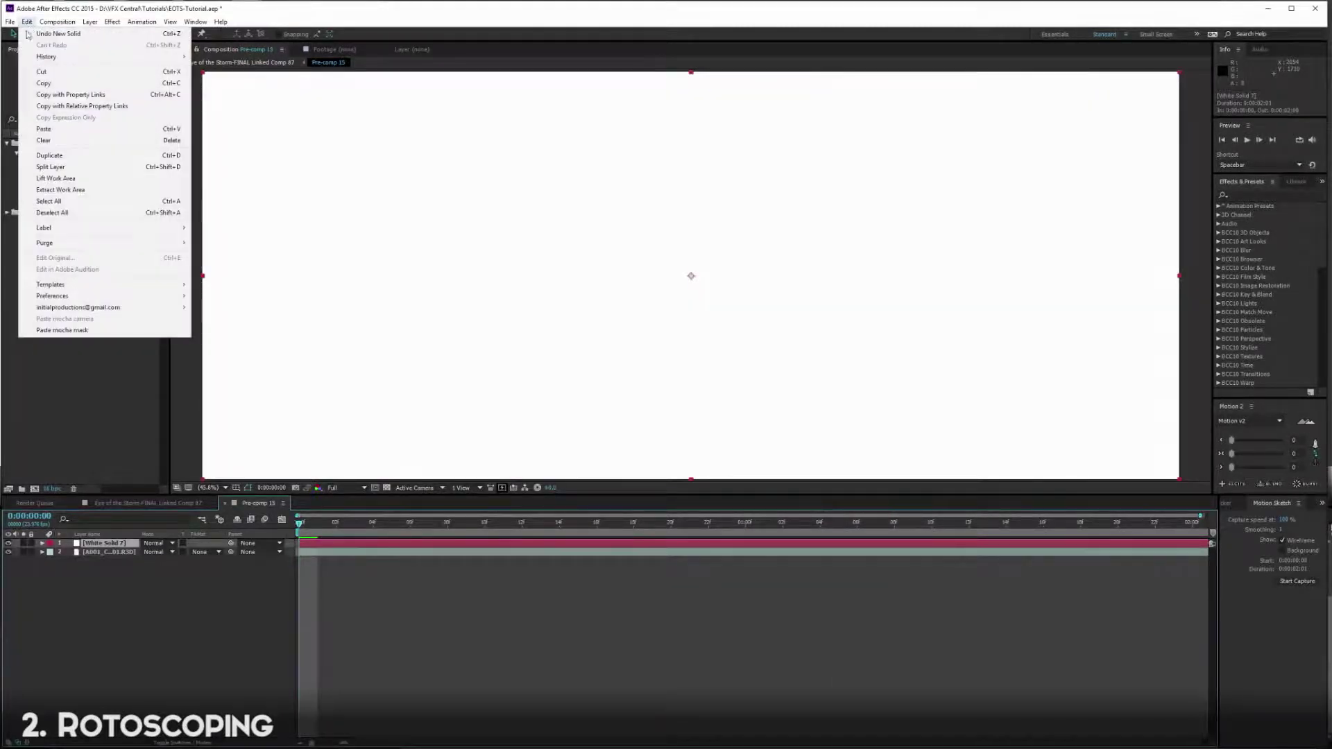
pyautogui.click(73, 332)
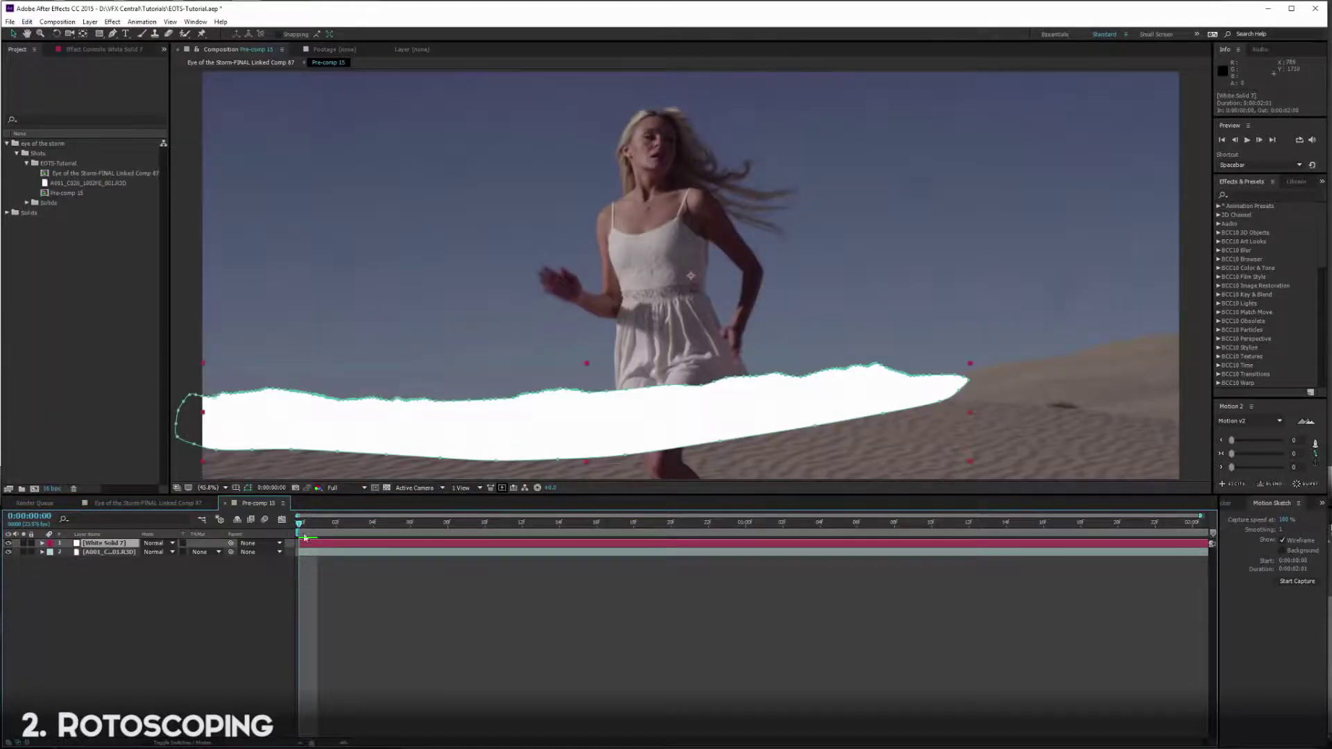
# Switch to mocha Pro and export the foreground dune layer's shape data to the clipboard for After Effects
pyautogui.press('space')
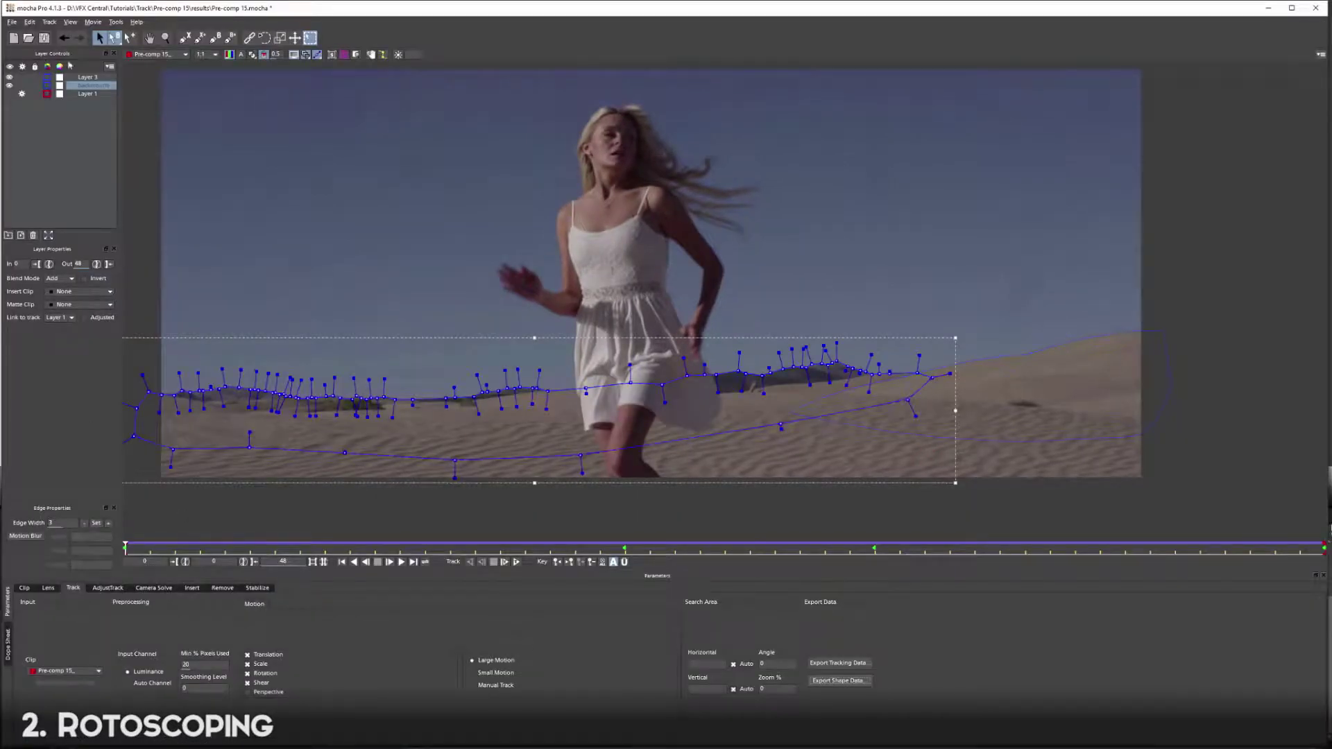
pyautogui.click(83, 78)
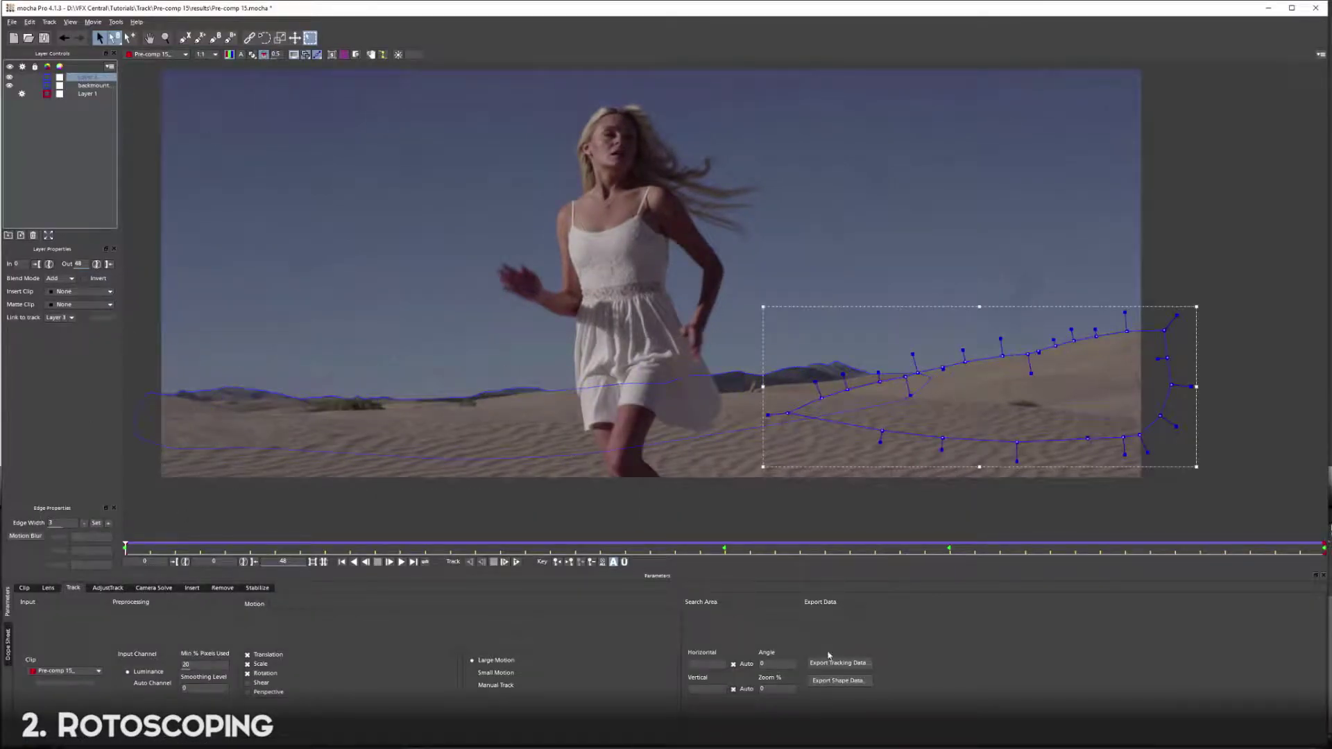
pyautogui.click(839, 680)
pyautogui.click(649, 394)
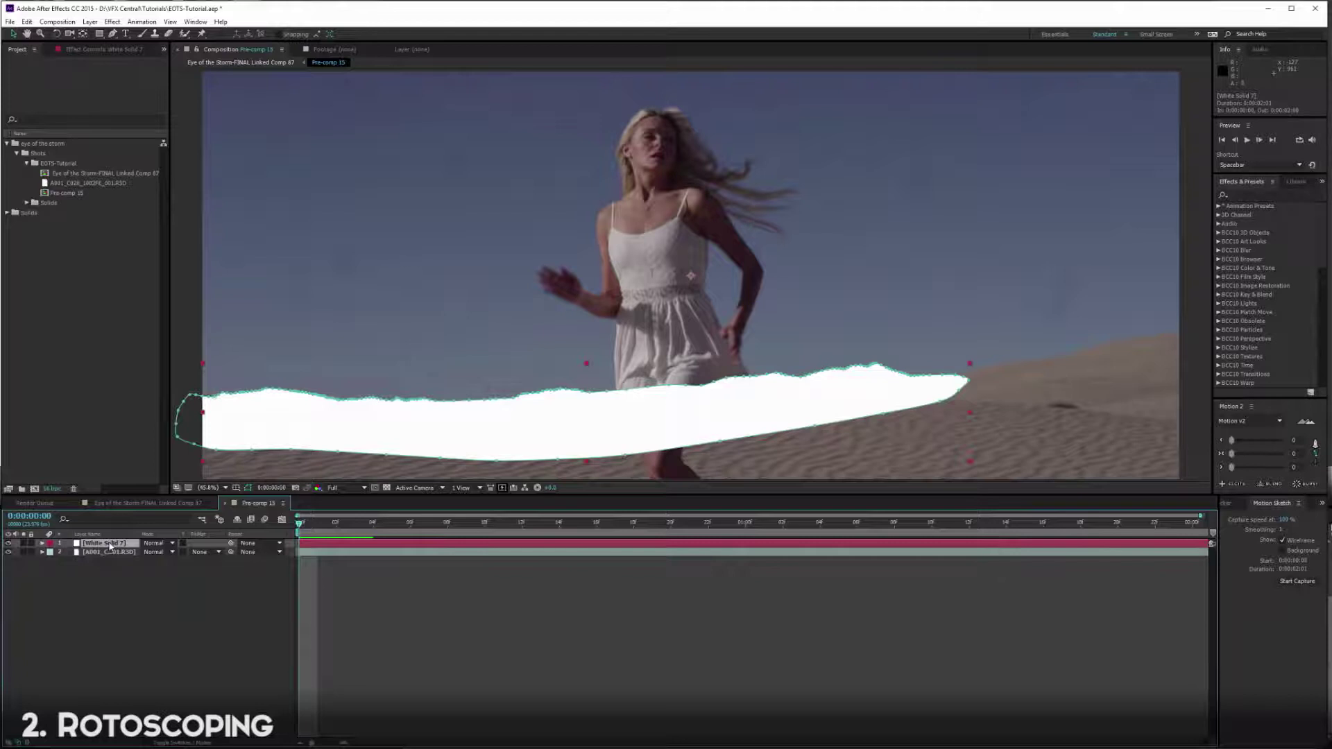
# Back in After Effects, paste the copied dune mask onto the white solid and preview both masks in motion
pyautogui.click(26, 21)
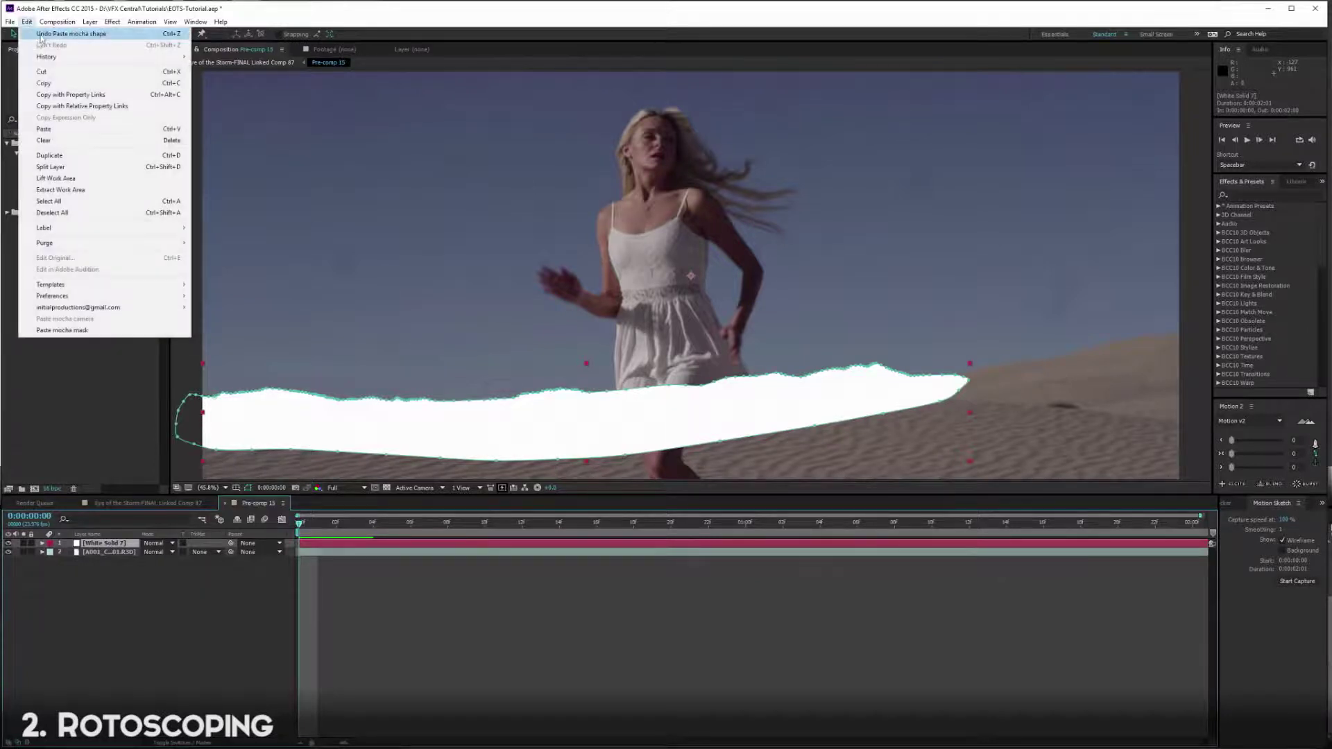
pyautogui.click(76, 331)
pyautogui.click(336, 524)
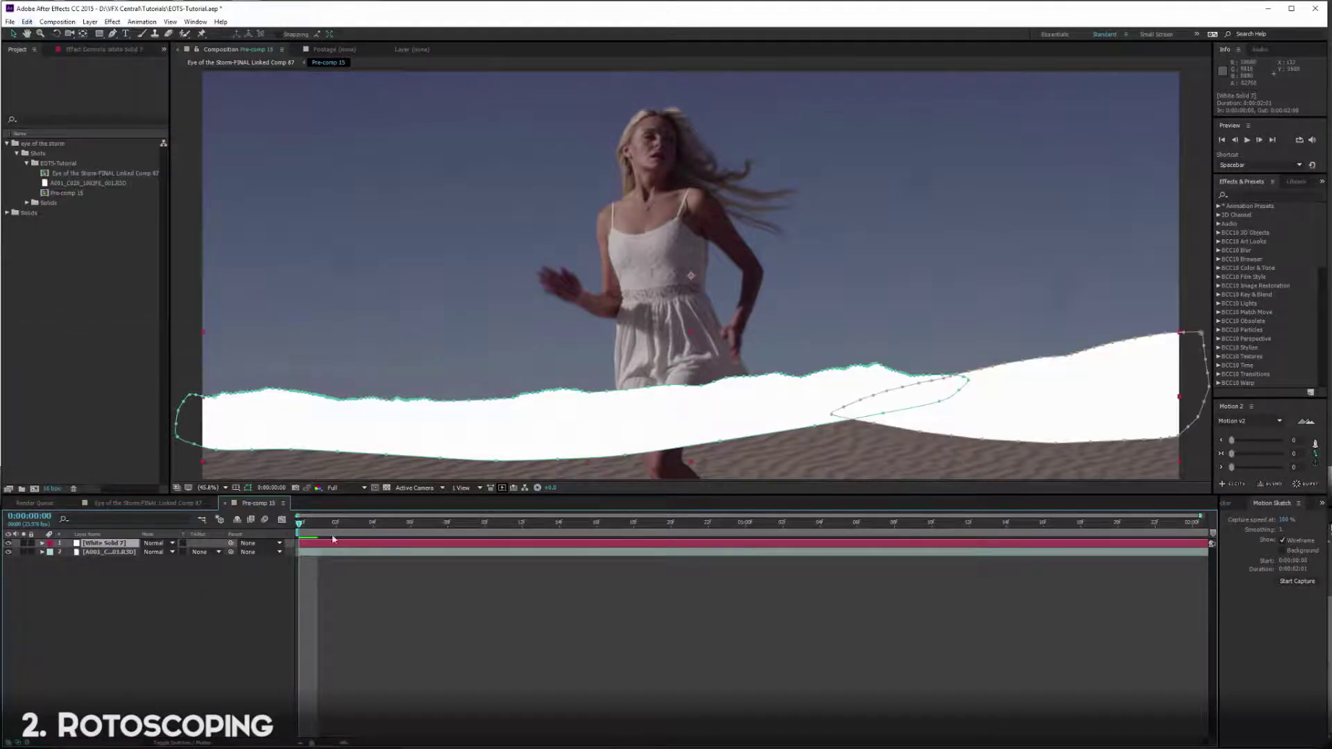
pyautogui.press('space')
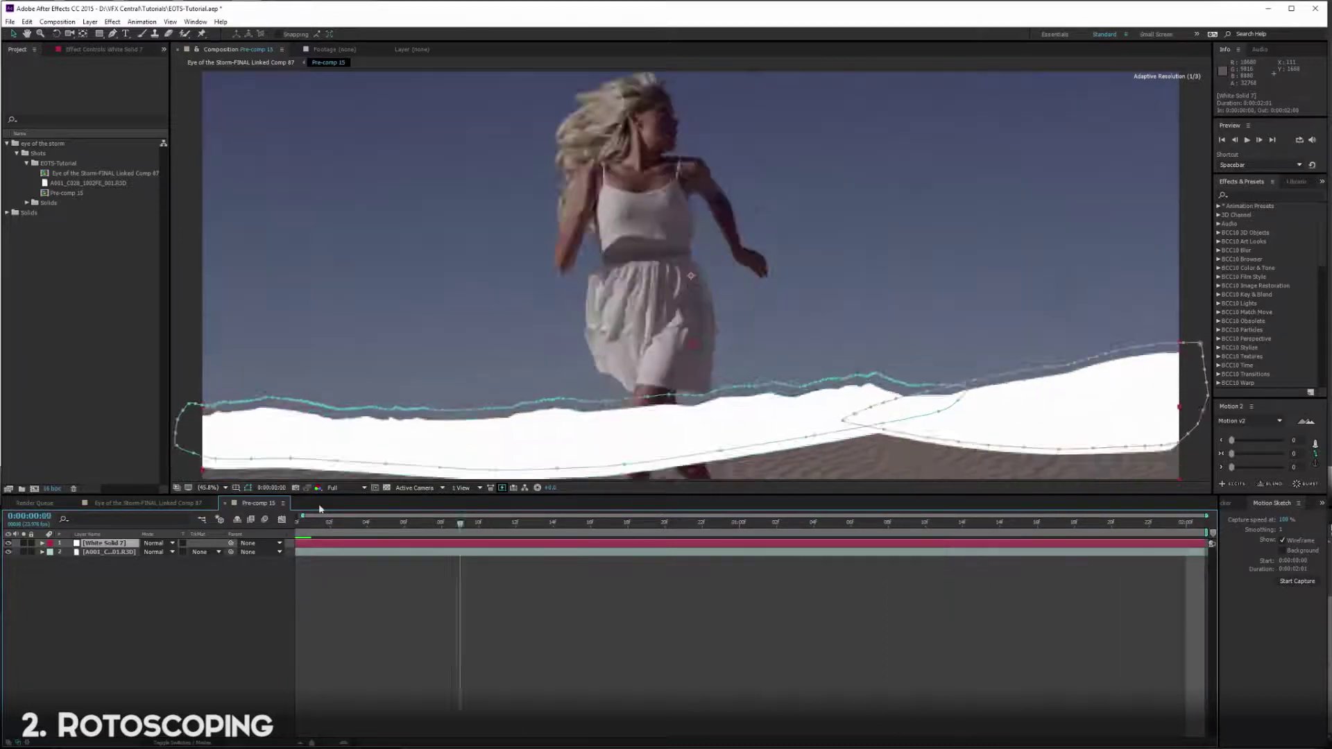
# Duplicate the footage layer and set the upper copy's track matte to Alpha Matte from the white solid
pyautogui.click(106, 552)
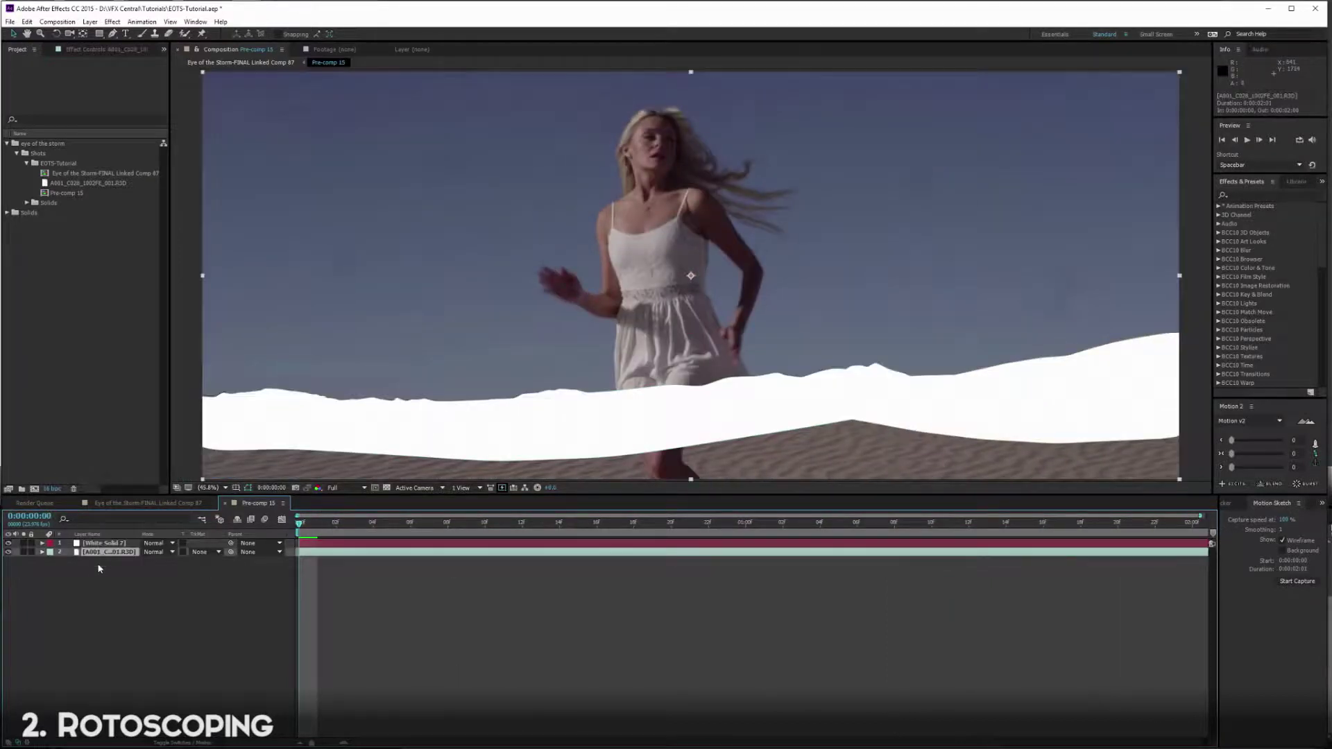
pyautogui.hotkey('ctrl', 'd')
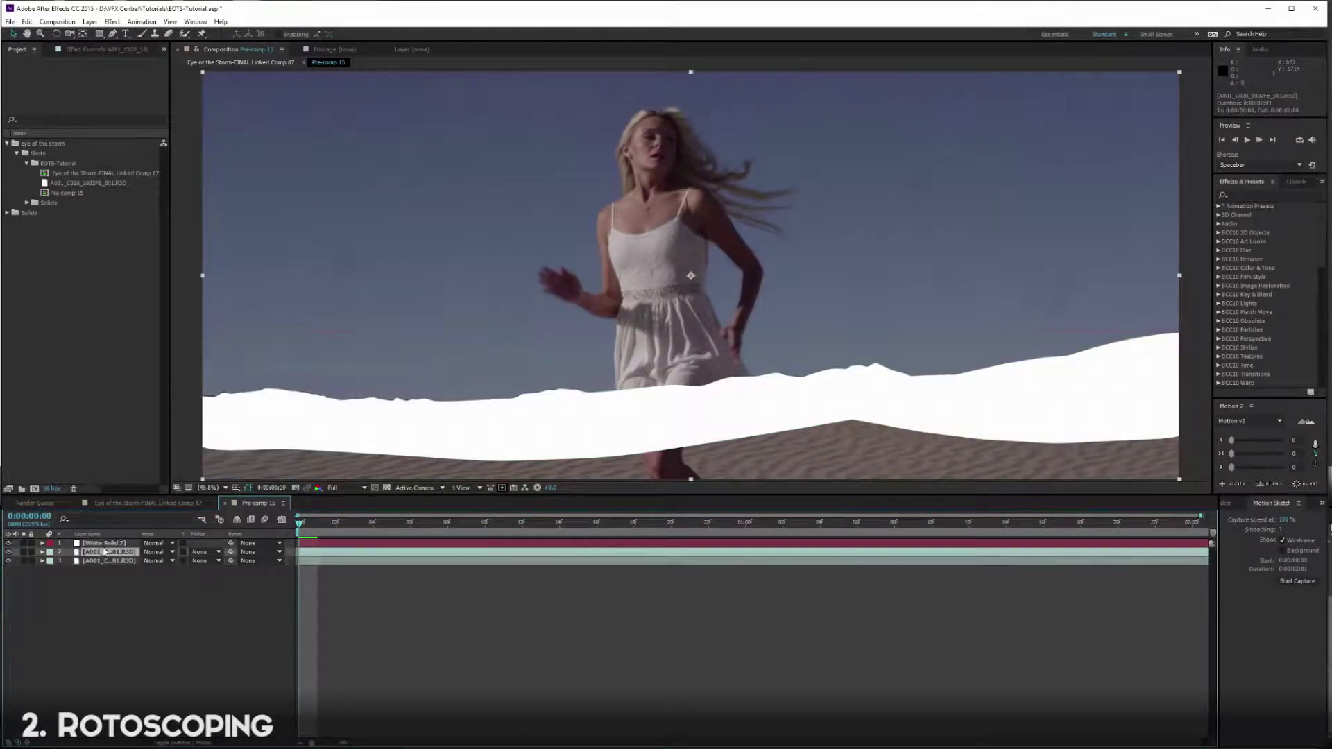
pyautogui.click(212, 555)
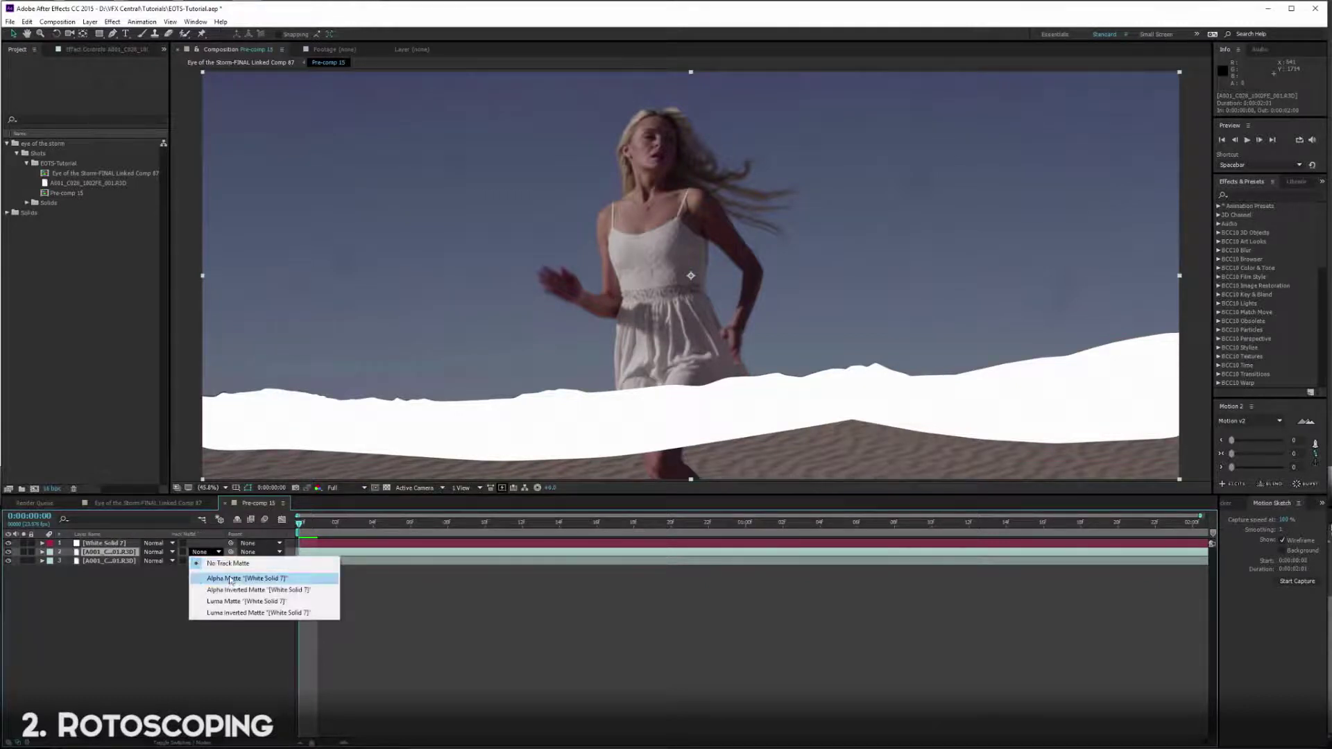
pyautogui.click(232, 579)
# Solo the matted footage copy and compare Luma Matte with Alpha Matte as its track matte
pyautogui.click(201, 559)
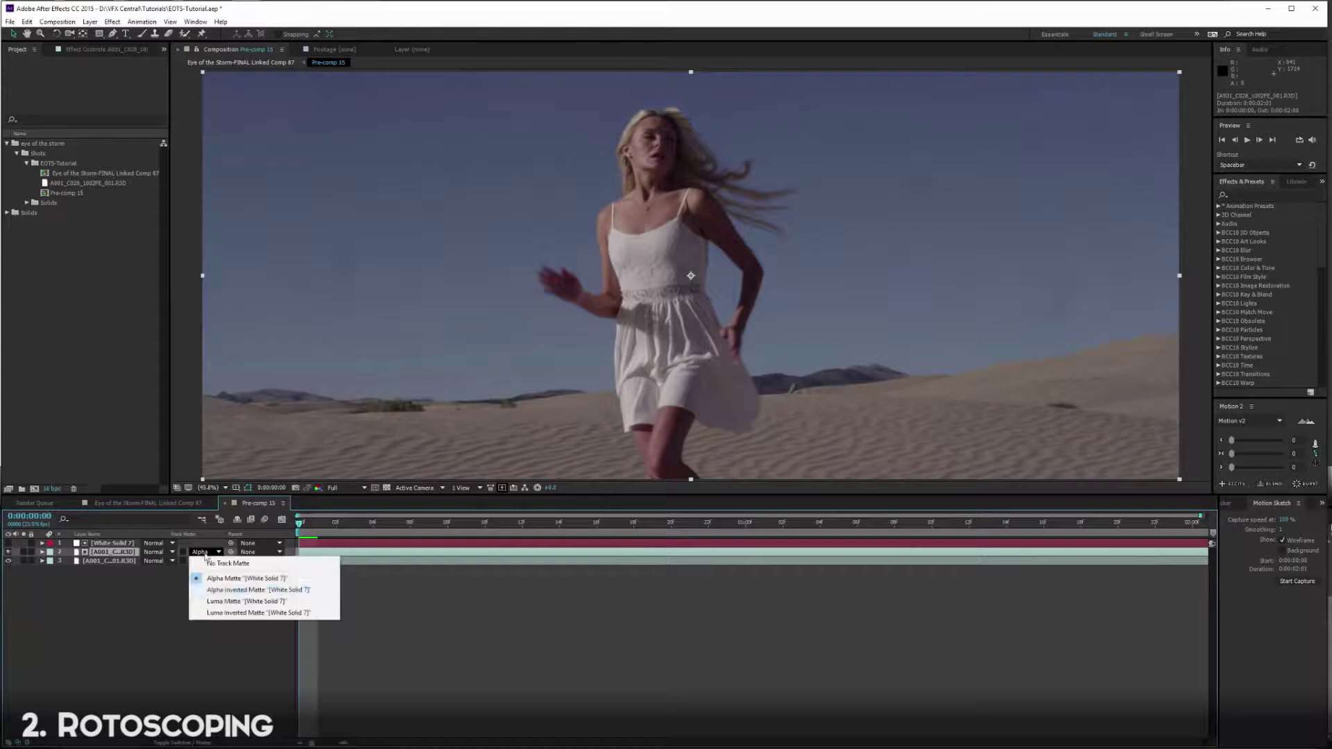
pyautogui.click(232, 600)
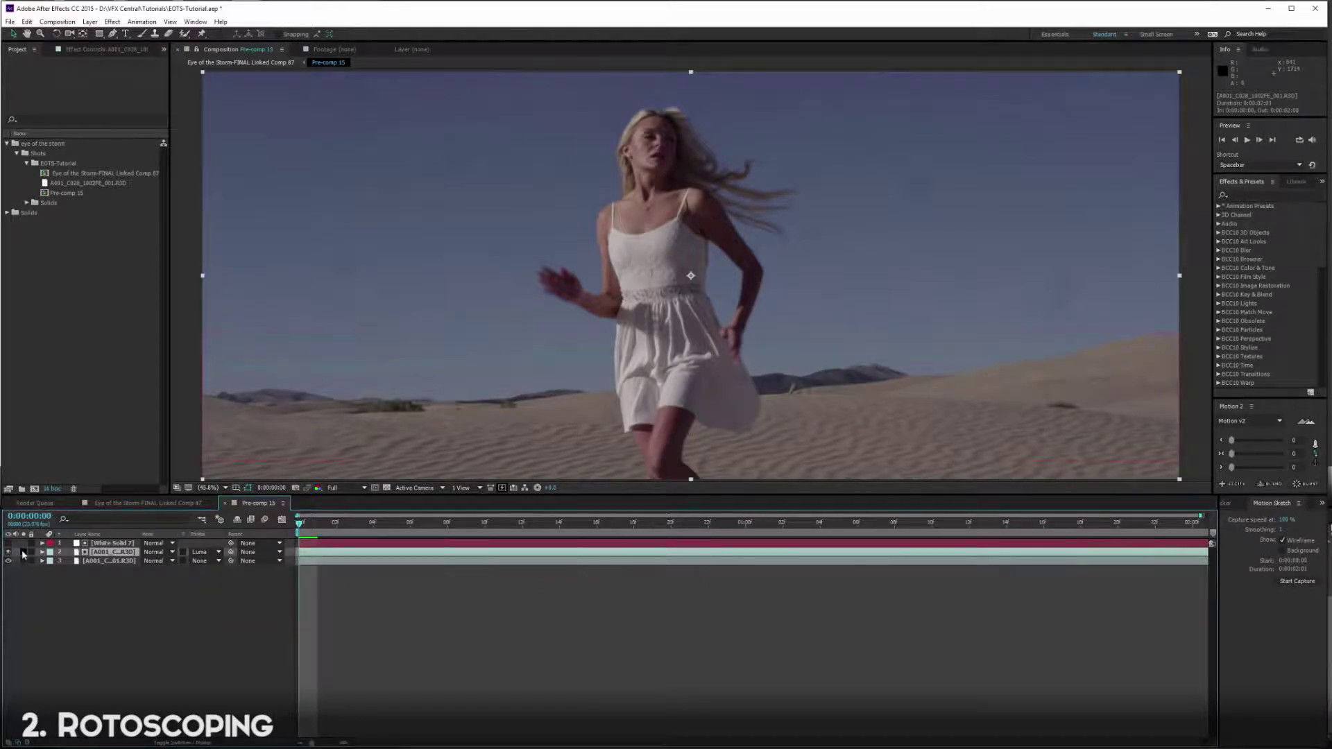
pyautogui.click(23, 552)
pyautogui.click(205, 552)
pyautogui.click(233, 579)
pyautogui.click(205, 552)
pyautogui.click(229, 600)
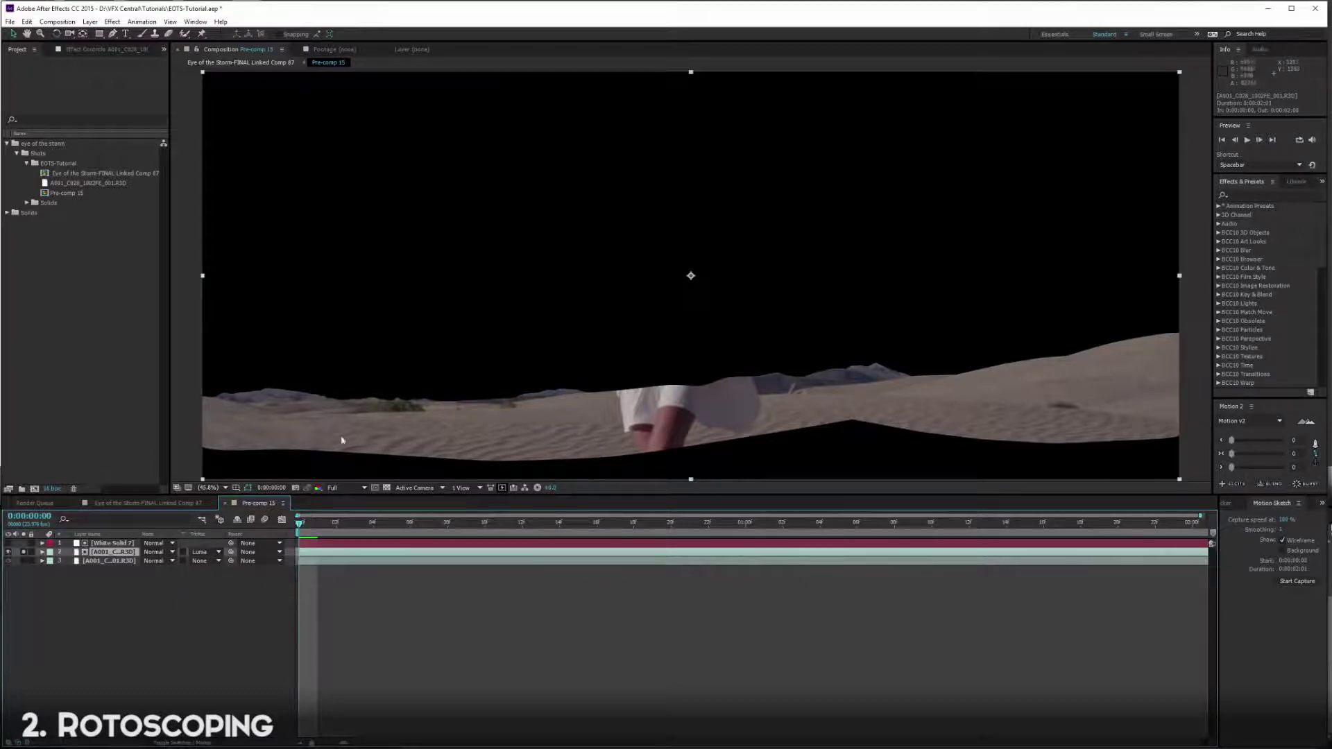
# Try Alpha Inverted Matte on the soloed footage copy and return its track matte to Alpha Matte
pyautogui.click(208, 553)
pyautogui.click(243, 590)
pyautogui.click(207, 552)
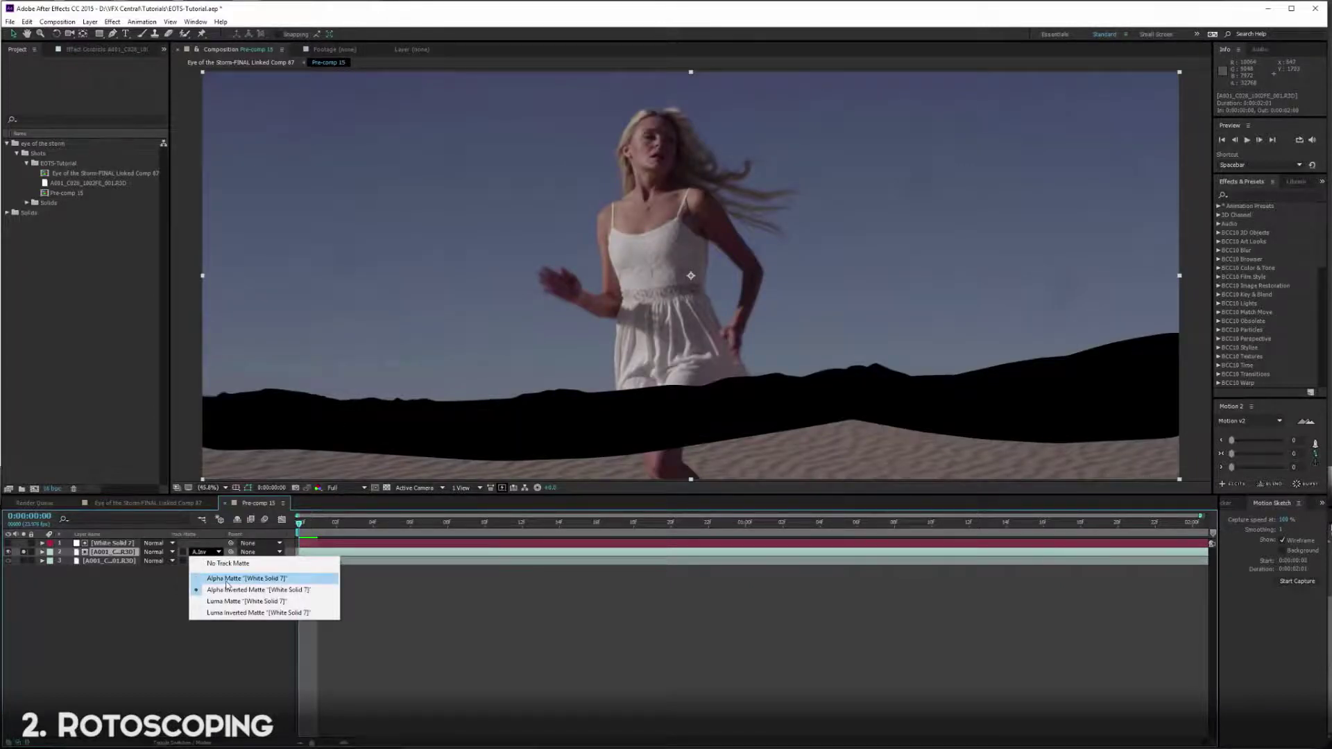
pyautogui.click(228, 579)
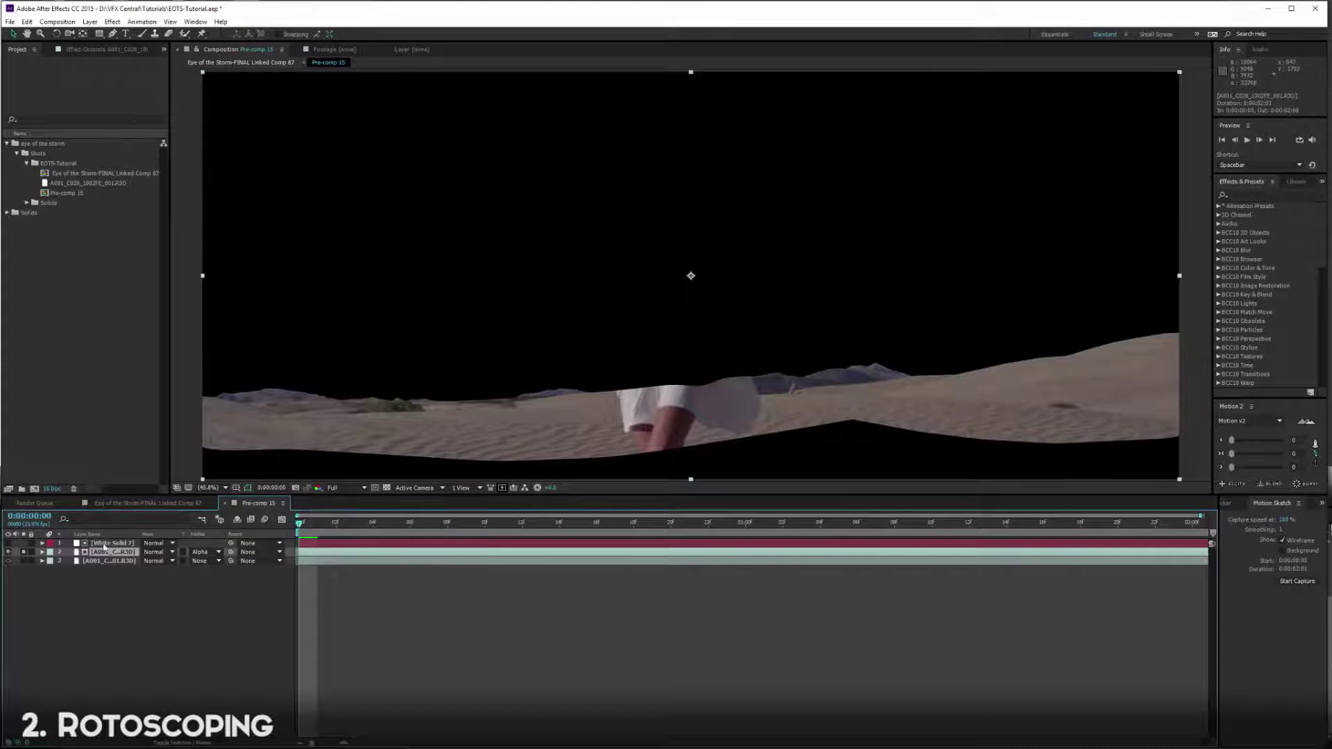
# Inspect how the white solid's masks cut out the desert by previewing the clip and scrubbing to an earlier frame
pyautogui.click(103, 545)
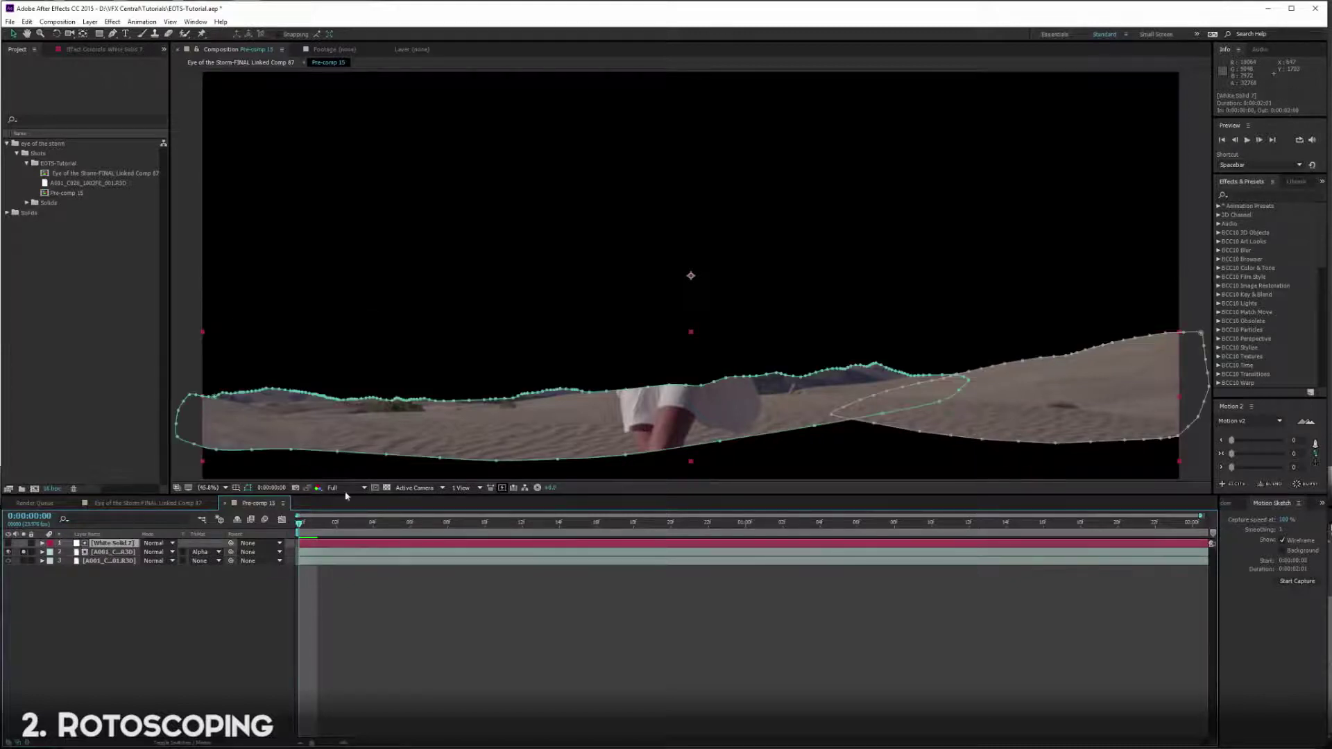
pyautogui.press('space')
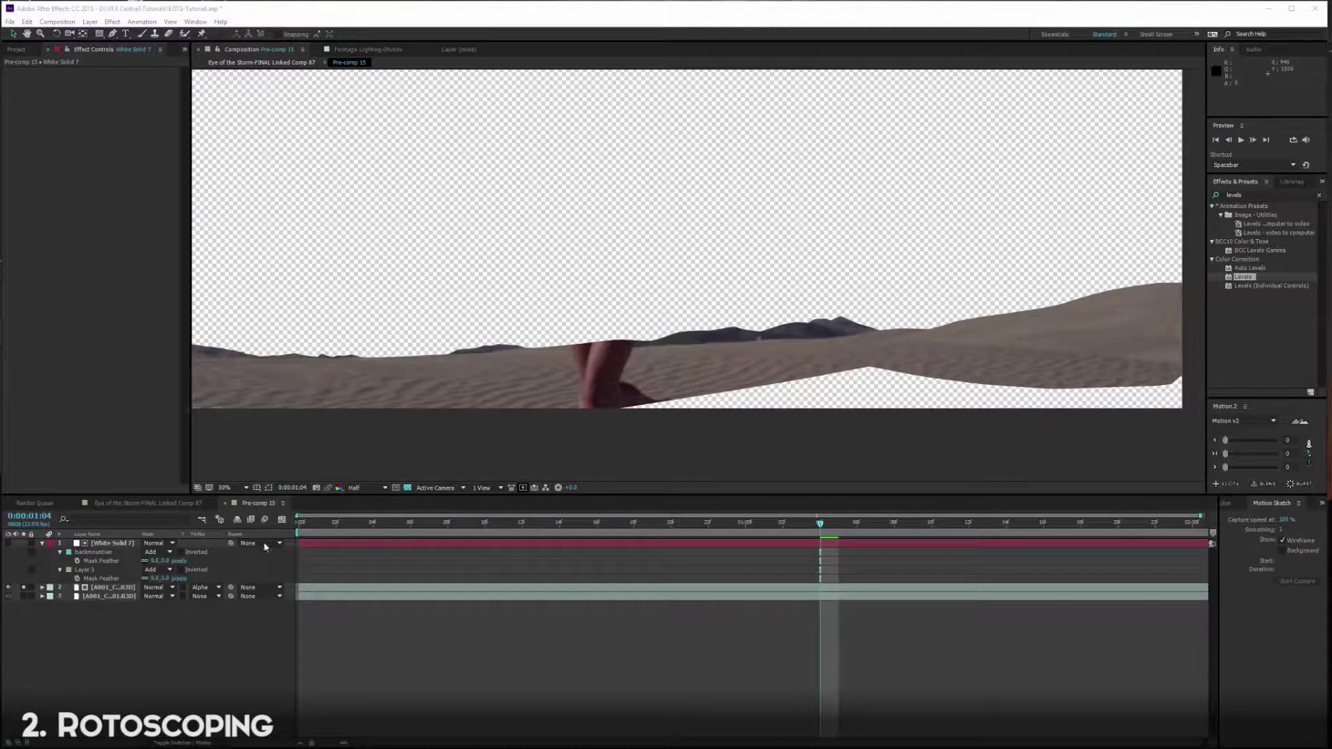
pyautogui.click(101, 549)
pyautogui.click(175, 743)
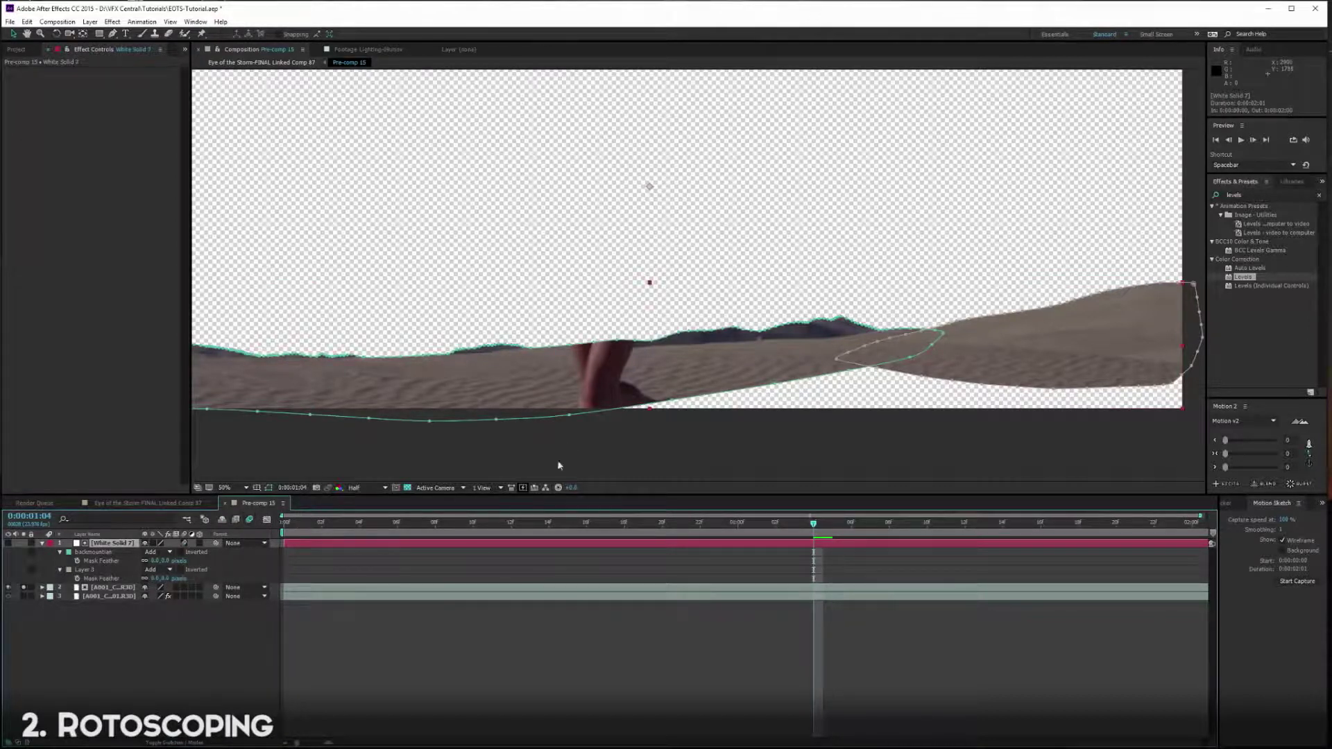
pyautogui.moveTo(793, 525); pyautogui.dragTo(653, 613)
pyautogui.click(652, 608)
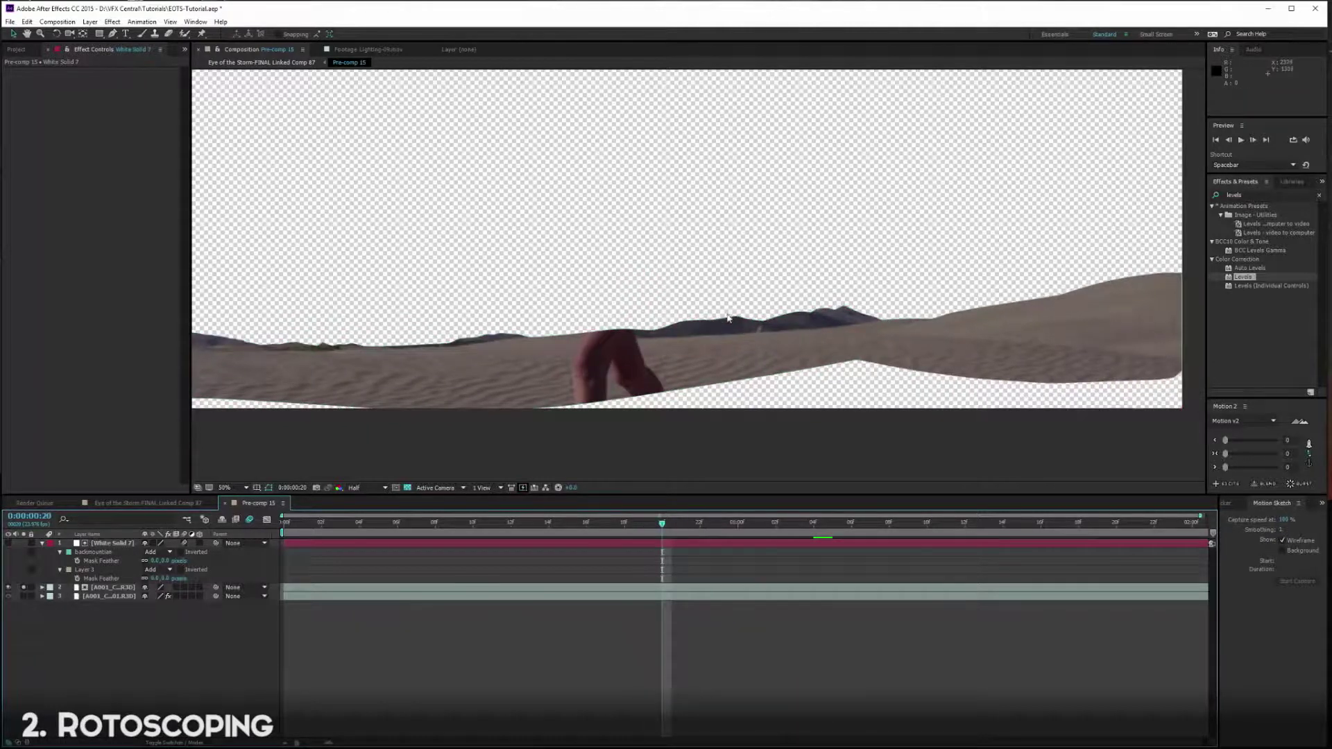
# Set the Mask Feather of the white solid's background mountain mask to 7 pixels
pyautogui.press('/')
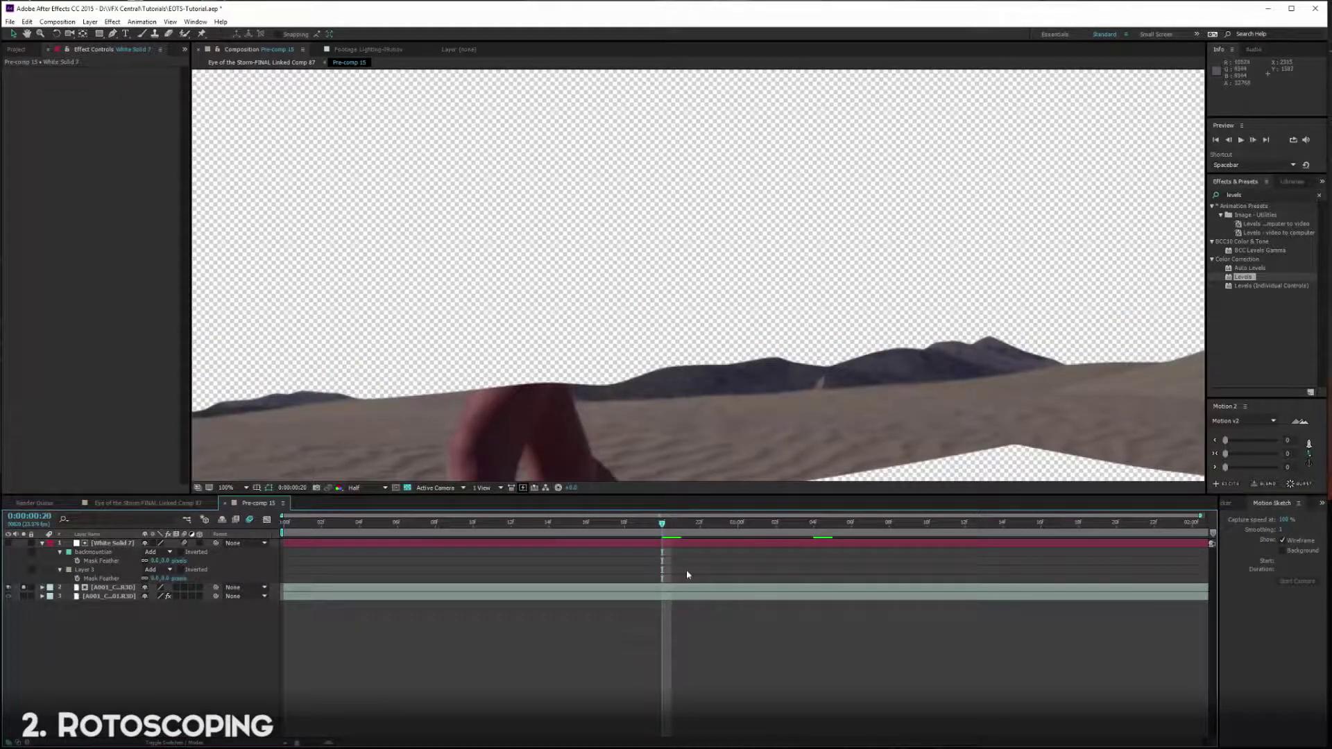
pyautogui.click(94, 559)
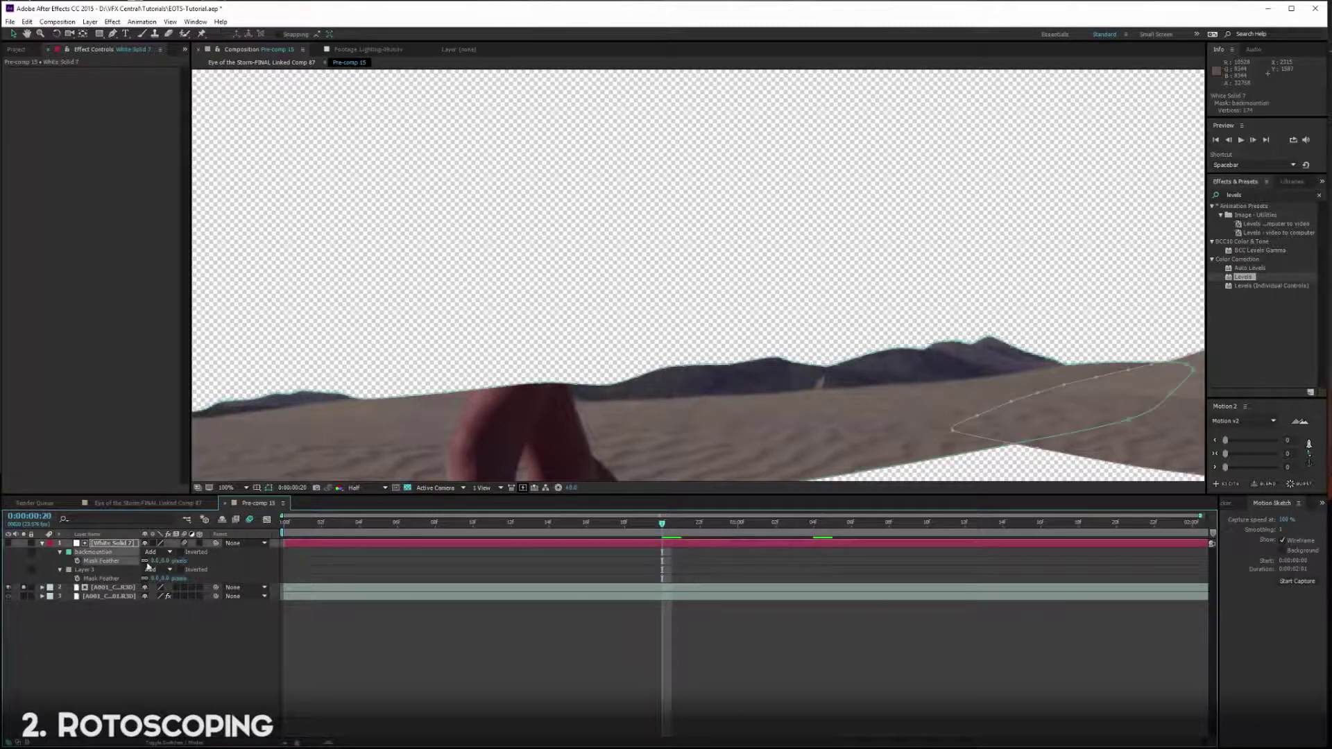
pyautogui.click(157, 561)
pyautogui.write('7')
pyautogui.press('Return')
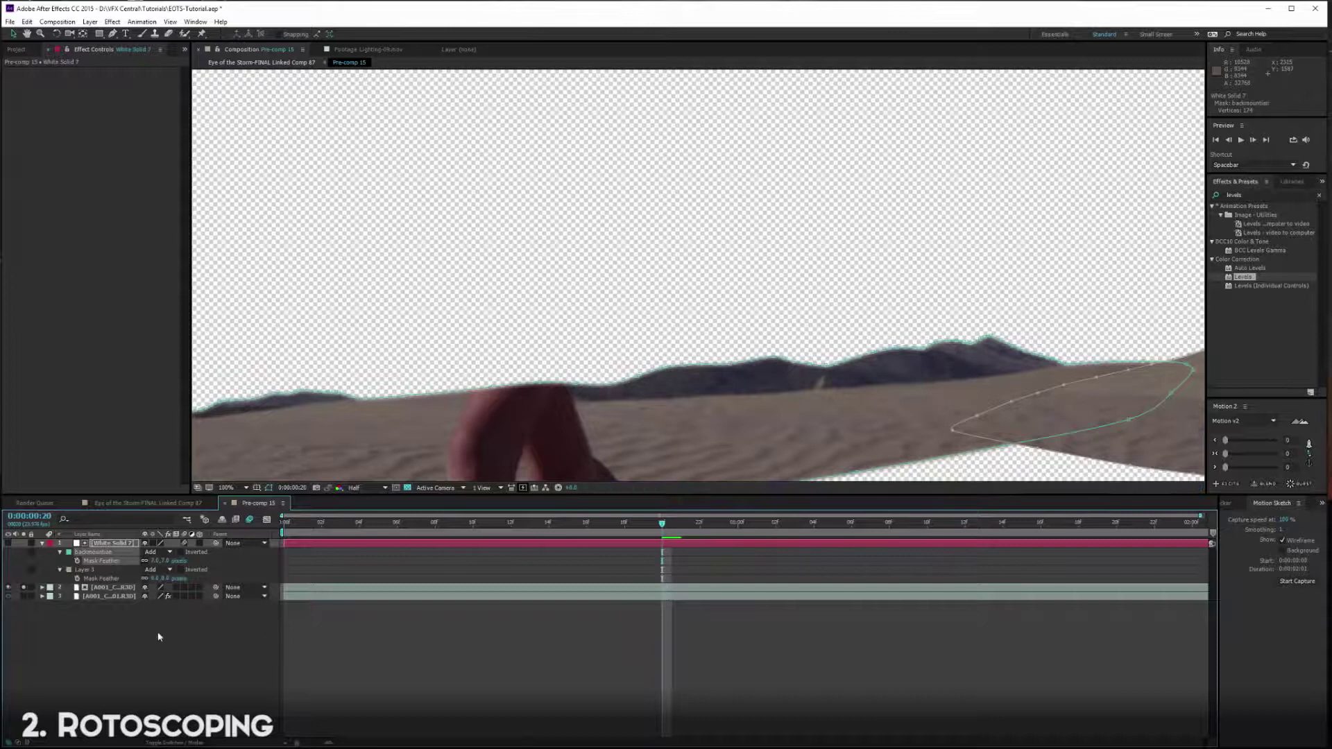
# Set the dune mask's Mask Feather to 7 pixels, check the whole softened ridge, and re-enter the feather value
pyautogui.click(158, 577)
pyautogui.write('7')
pyautogui.press('Return')
pyautogui.scroll(-2, 639, 305)
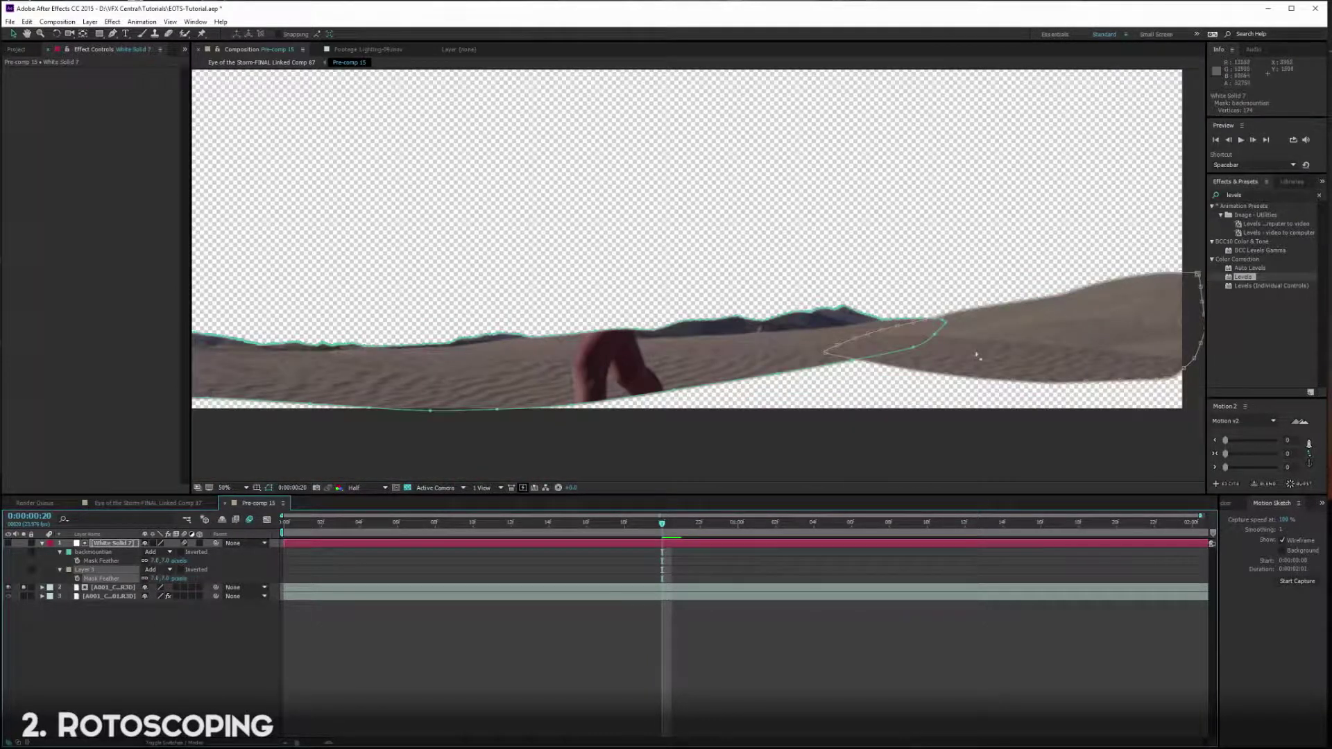
pyautogui.click(156, 578)
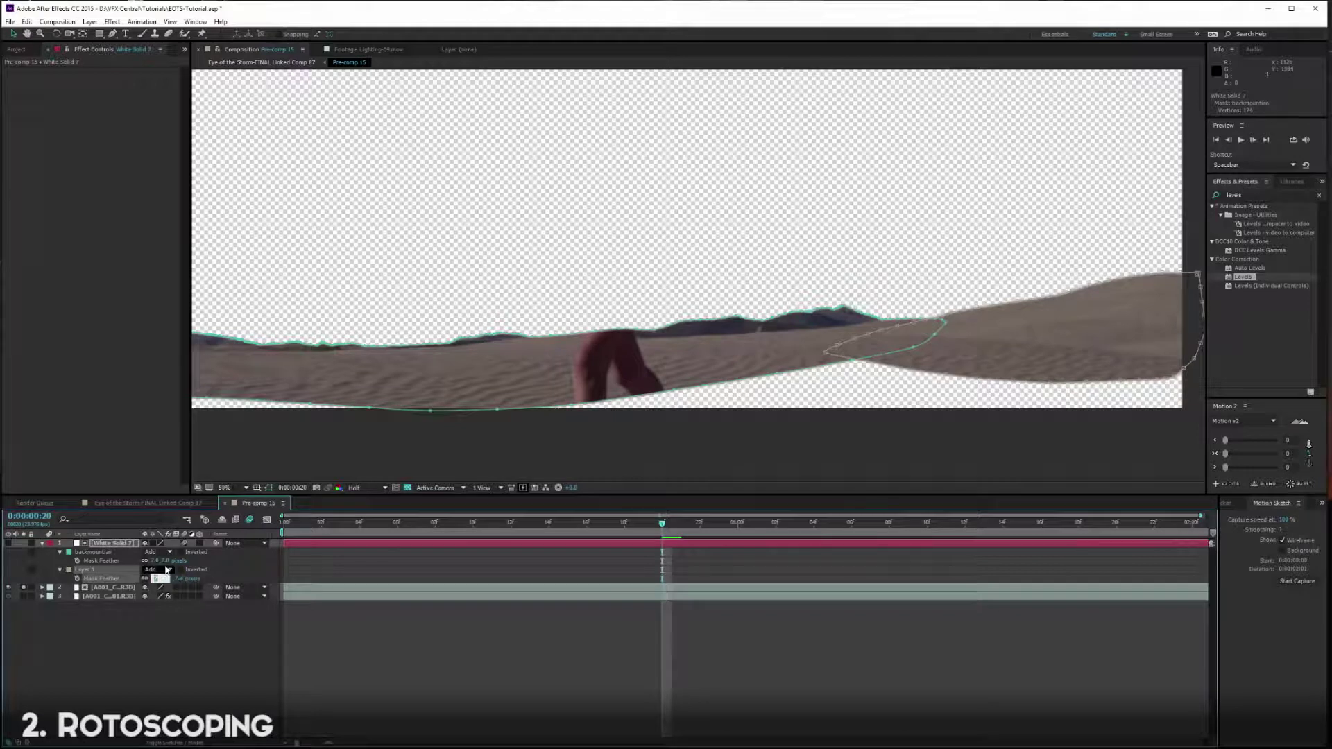
pyautogui.press('Return')
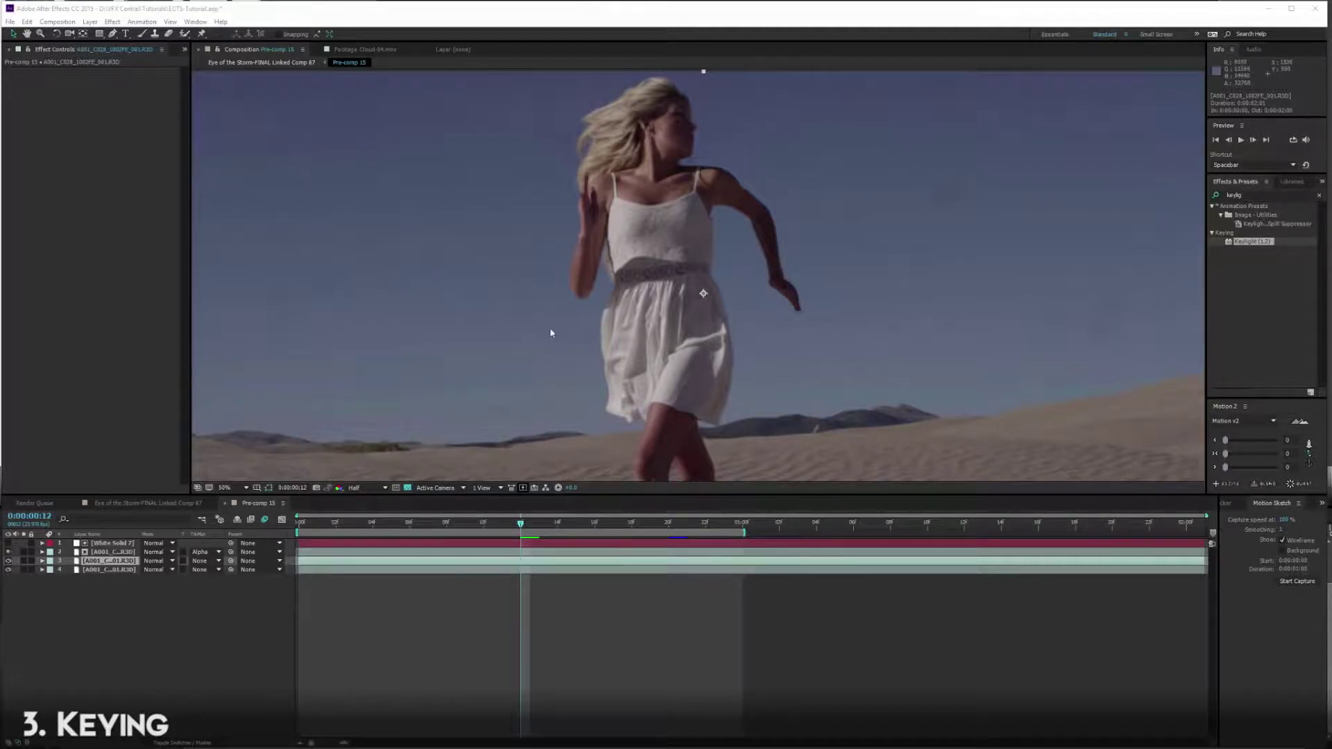
# Apply Keylight (1.2) to the unmatted footage copy in layer 3 and sample the blue sky beside the woman as Screen Colour
pyautogui.click(97, 562)
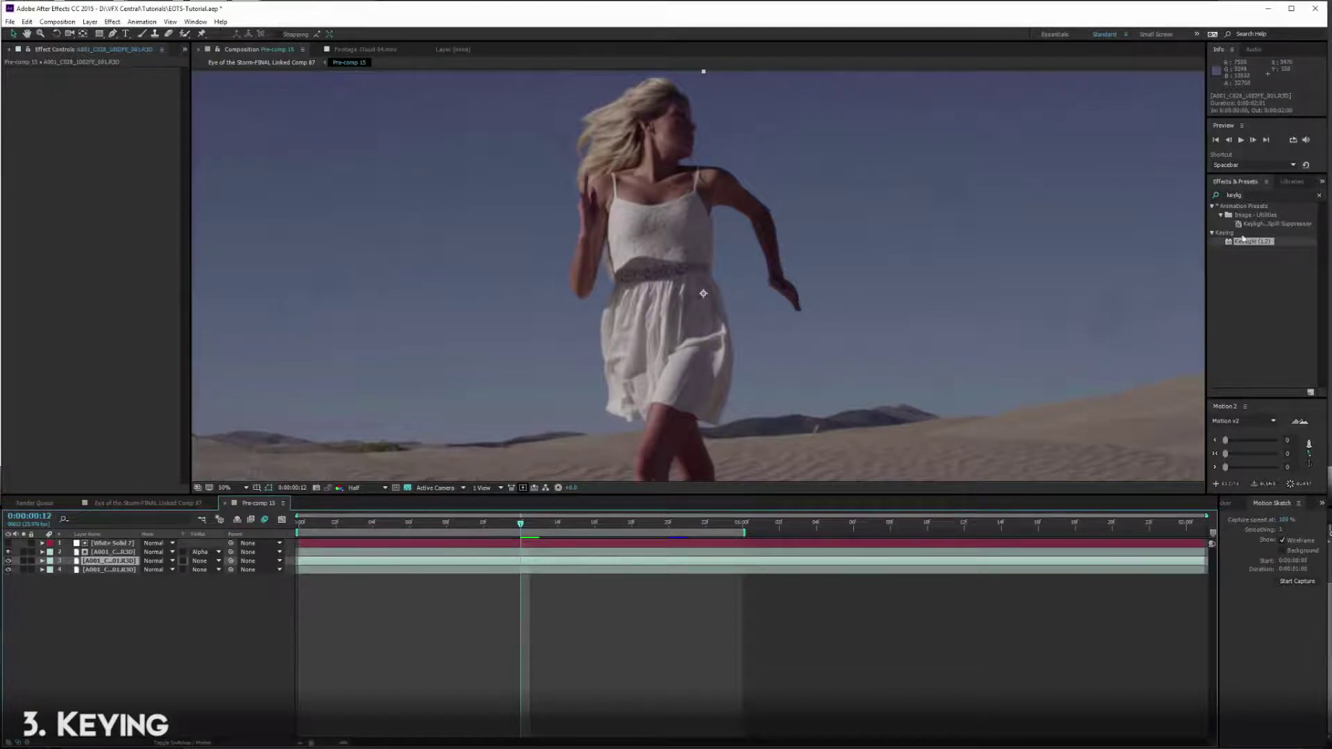
pyautogui.moveTo(1230, 245); pyautogui.dragTo(104, 562)
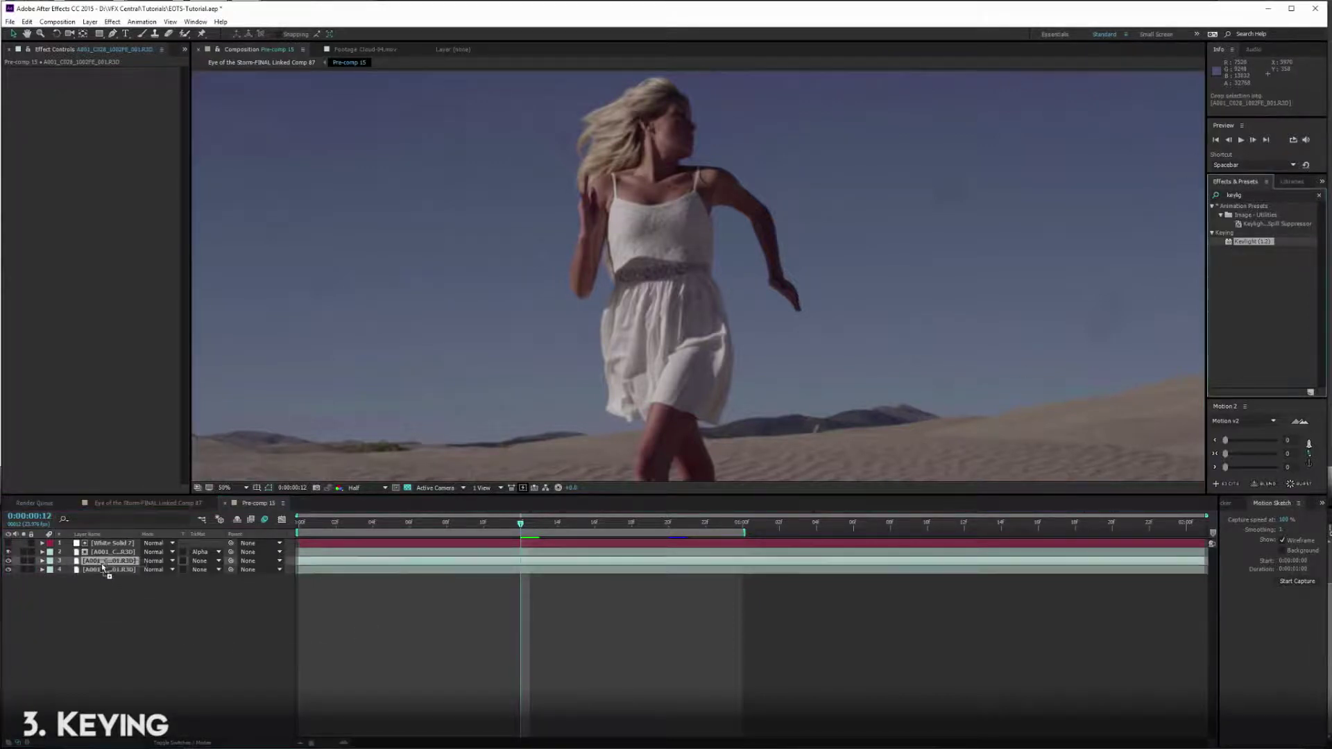
pyautogui.click(124, 136)
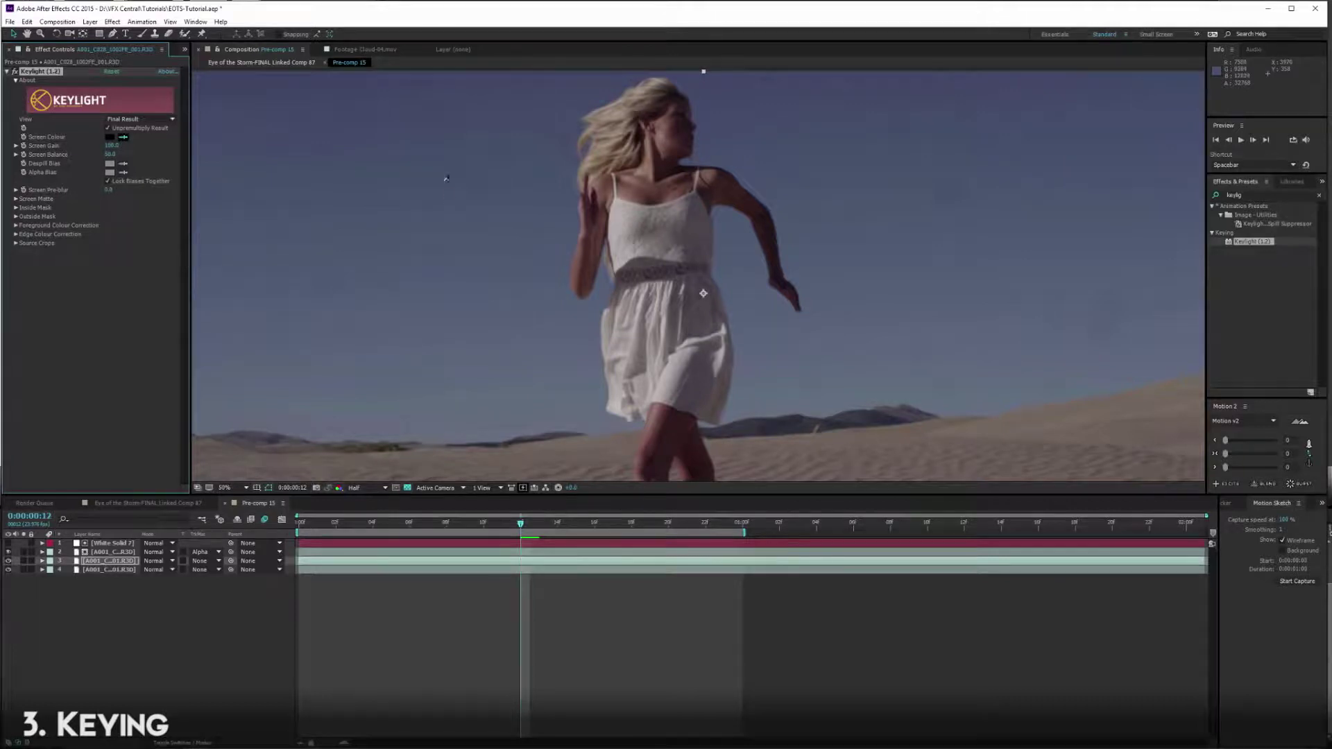
pyautogui.click(538, 270)
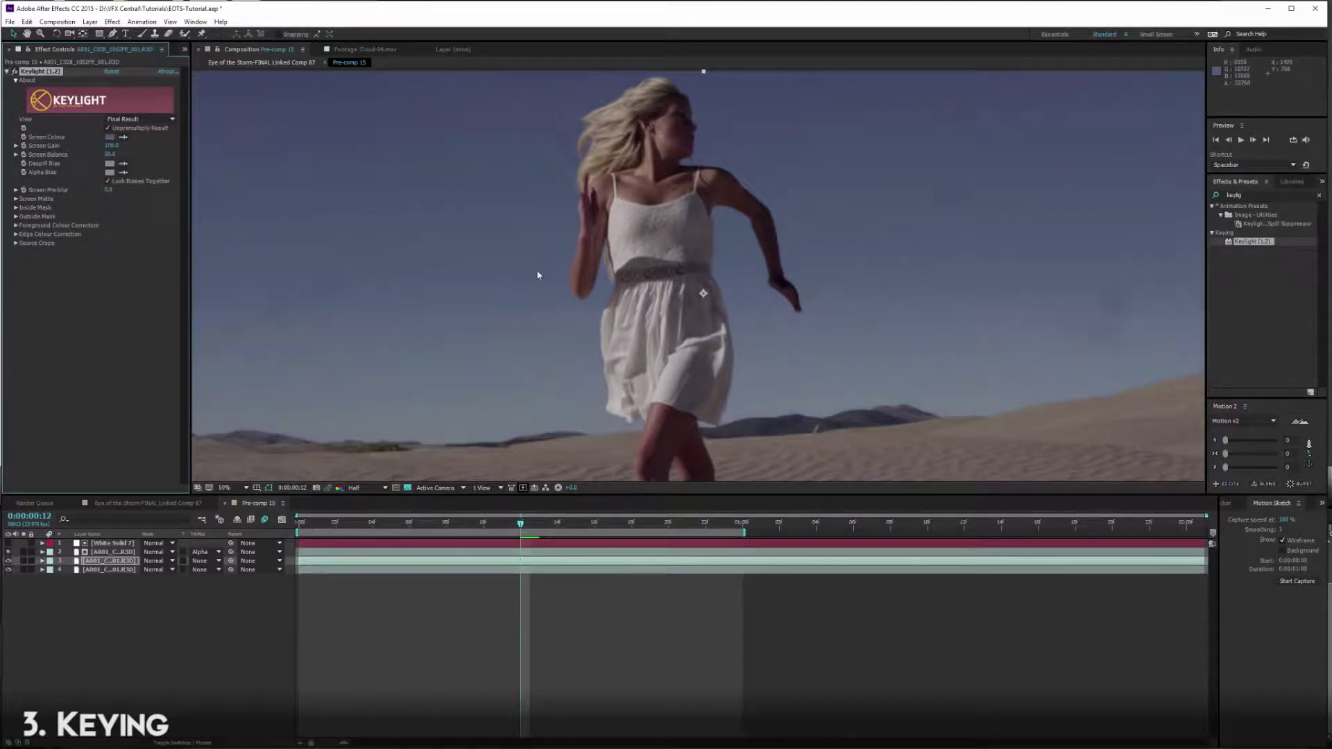
# Solo the keyed footage layer and set Keylight's view to Combined Matte
pyautogui.click(24, 561)
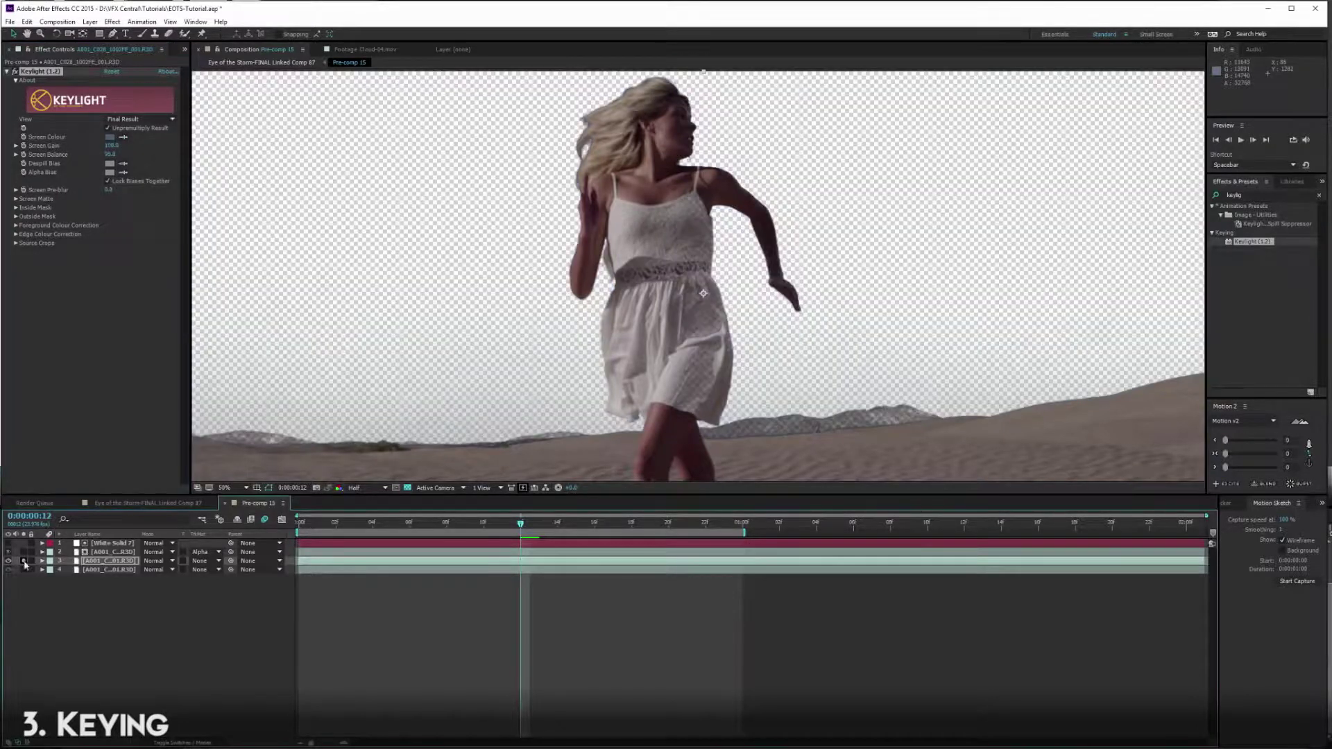
pyautogui.click(129, 118)
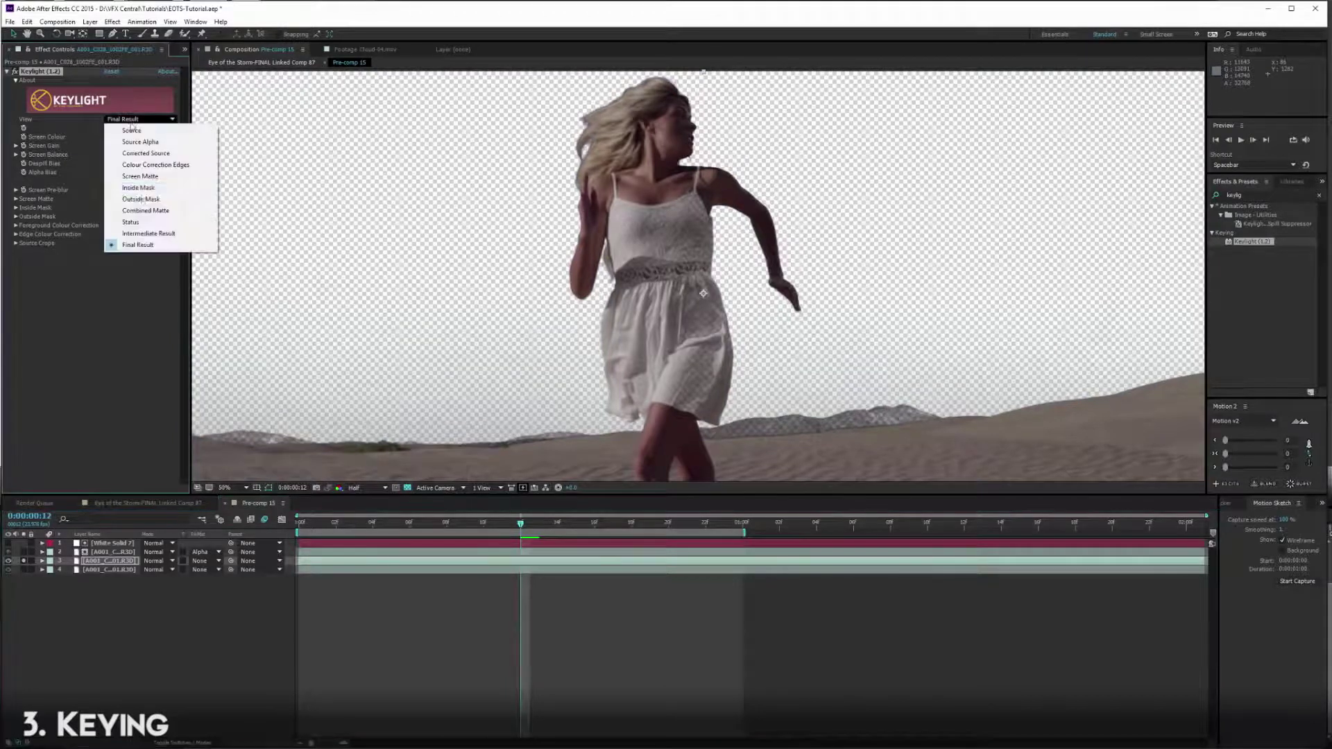
pyautogui.click(143, 212)
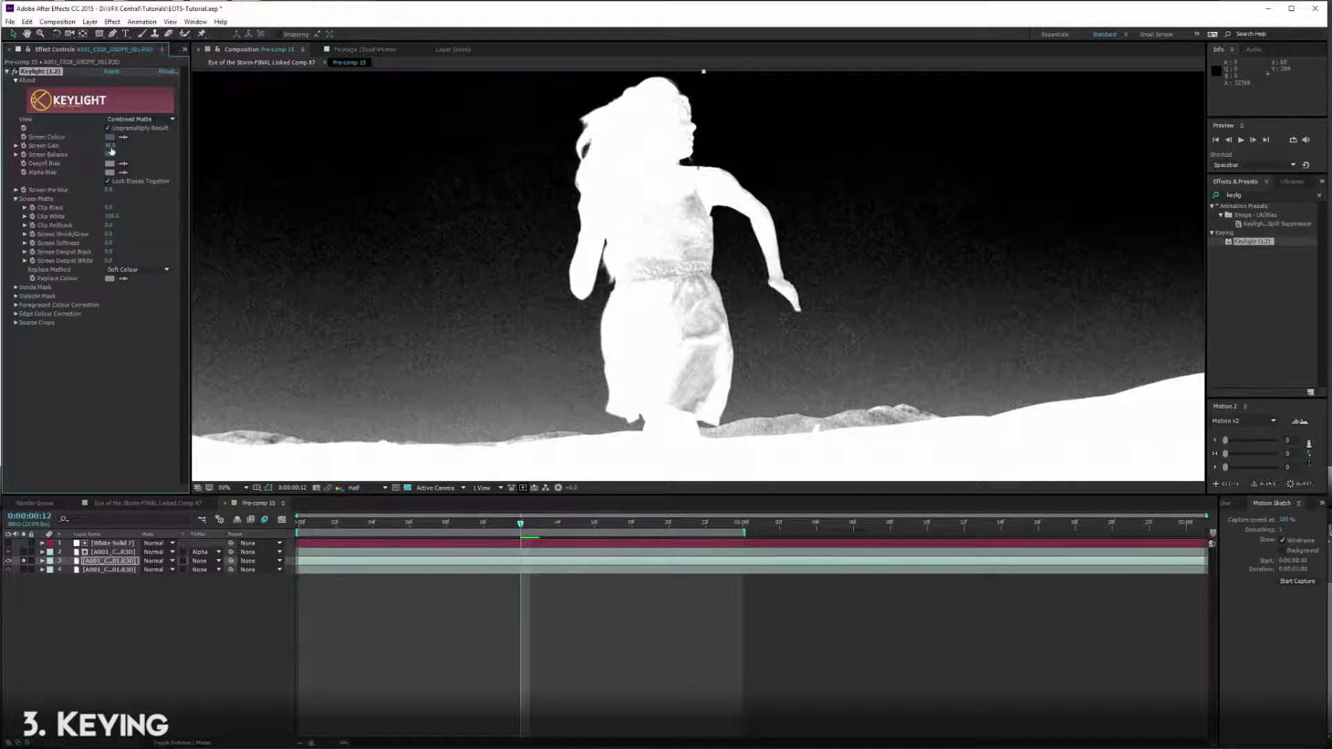
# Refine the matte with Screen Gain 130, Clip Black 19 and Clip White 21, and return Keylight's view to Final Result
pyautogui.moveTo(111, 150); pyautogui.dragTo(123, 147)
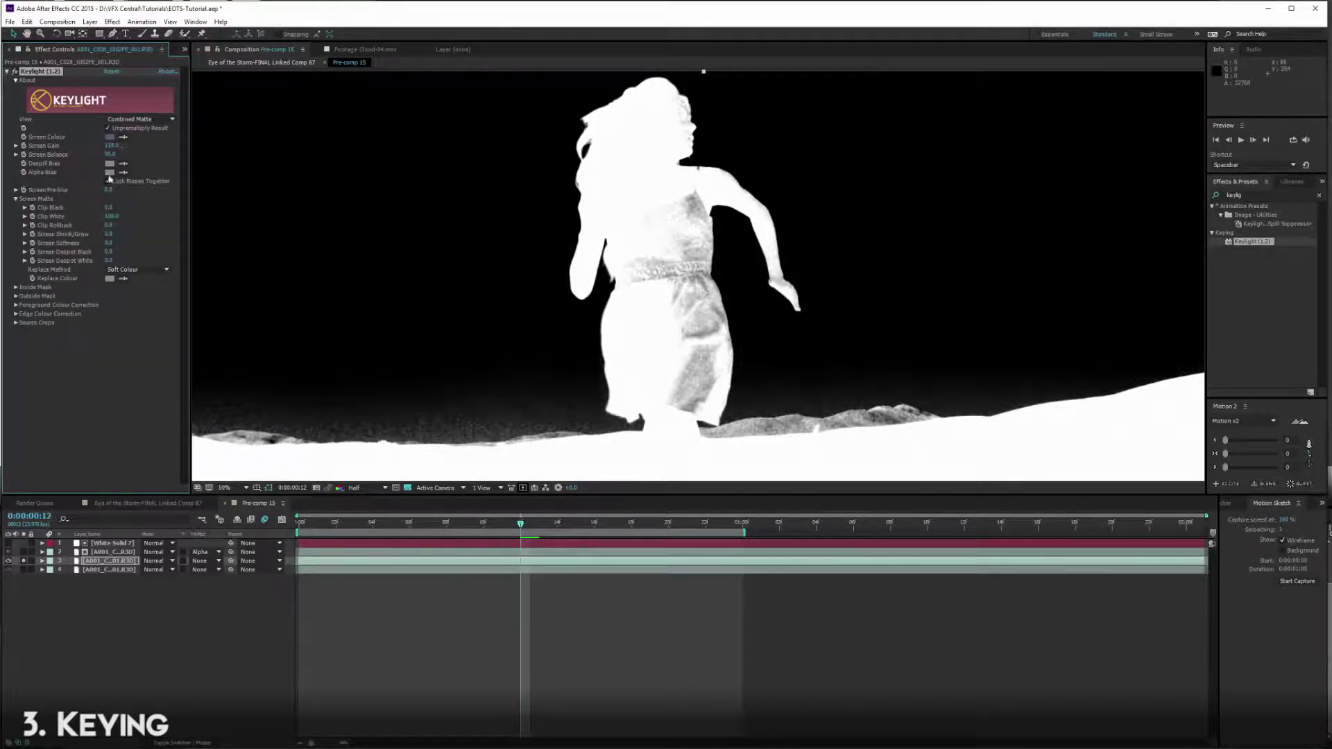
pyautogui.moveTo(109, 208); pyautogui.dragTo(98, 218)
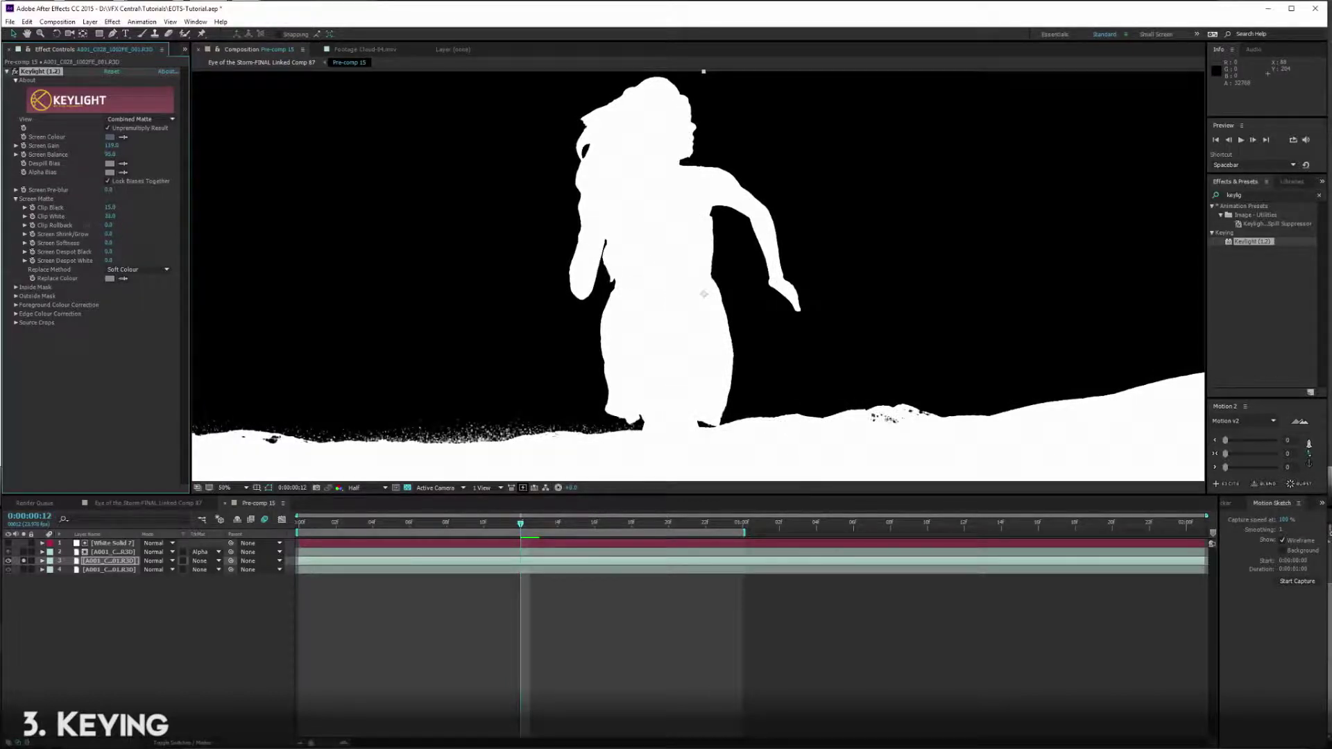
pyautogui.moveTo(109, 145); pyautogui.dragTo(124, 145)
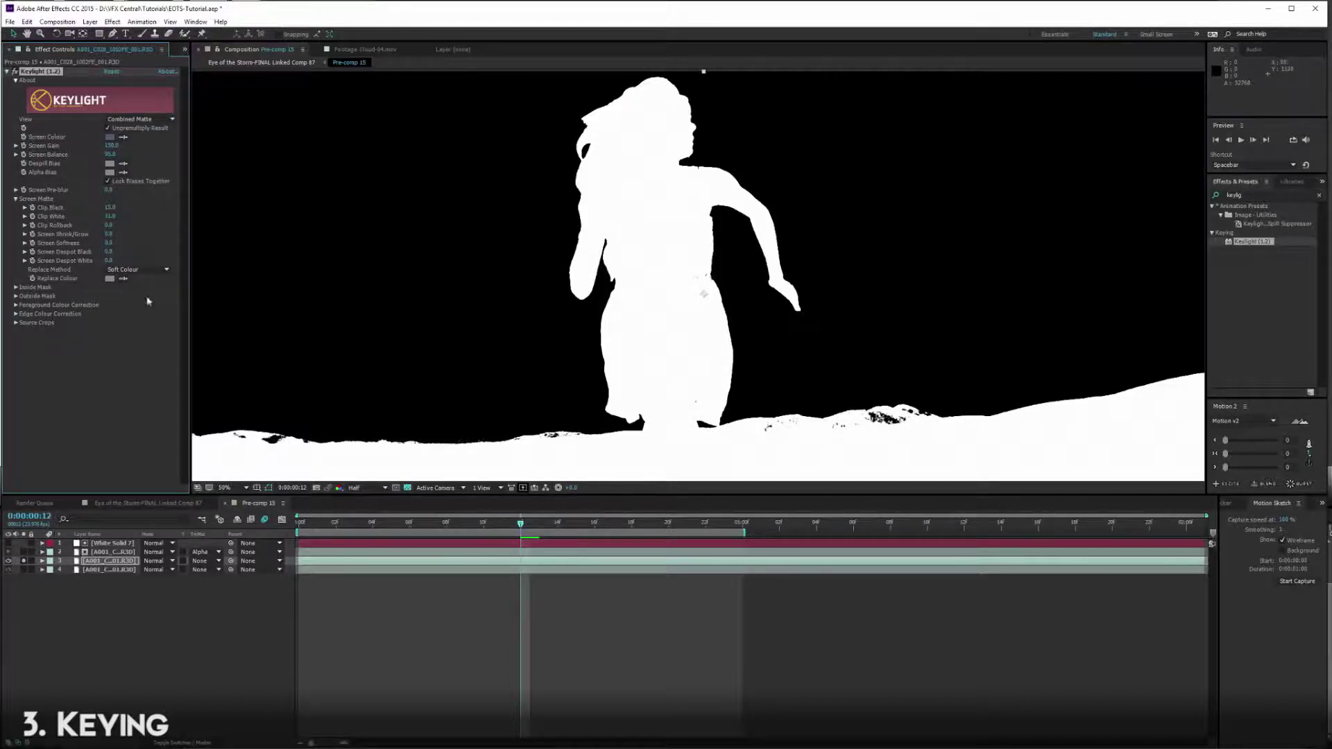
pyautogui.moveTo(110, 208); pyautogui.dragTo(105, 217)
pyautogui.click(131, 120)
pyautogui.click(146, 245)
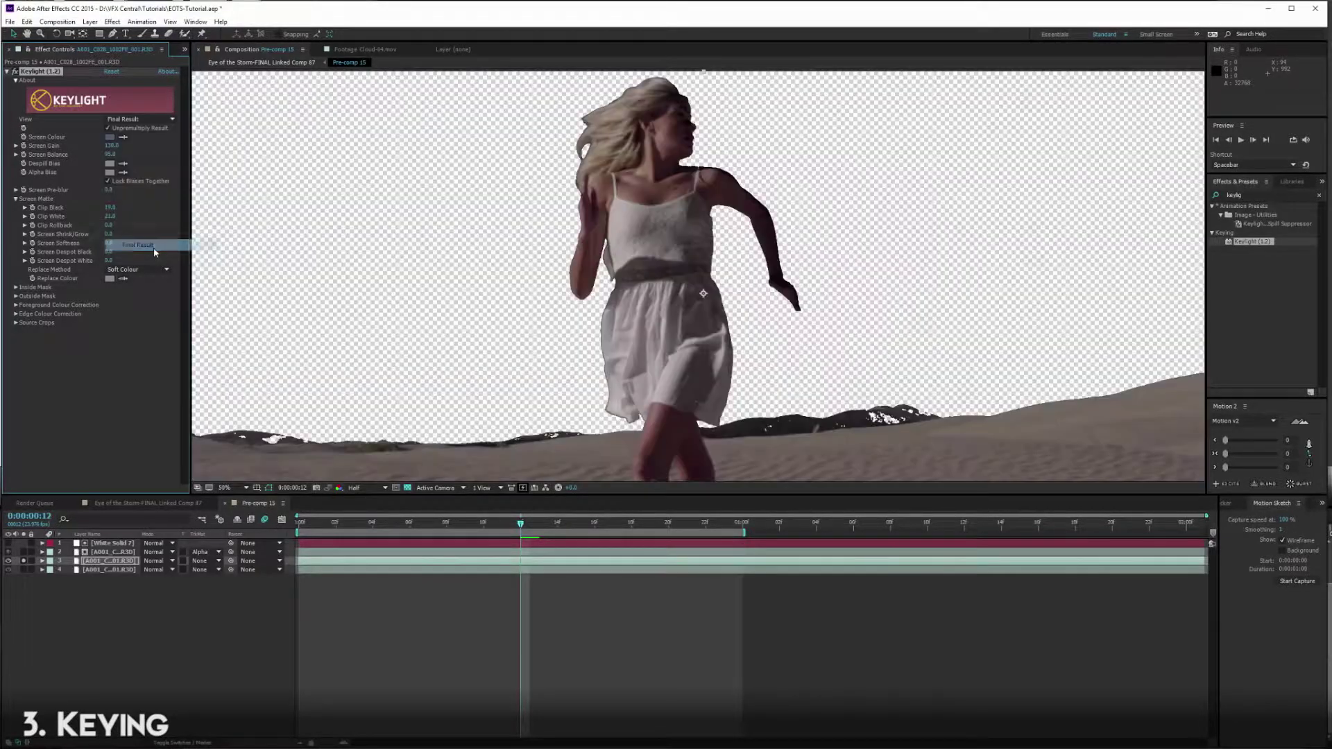
# Set Keylight's Replace Method to Hard Colour and slightly shrink the matte around the woman with Screen Shrink/Grow
pyautogui.click(136, 269)
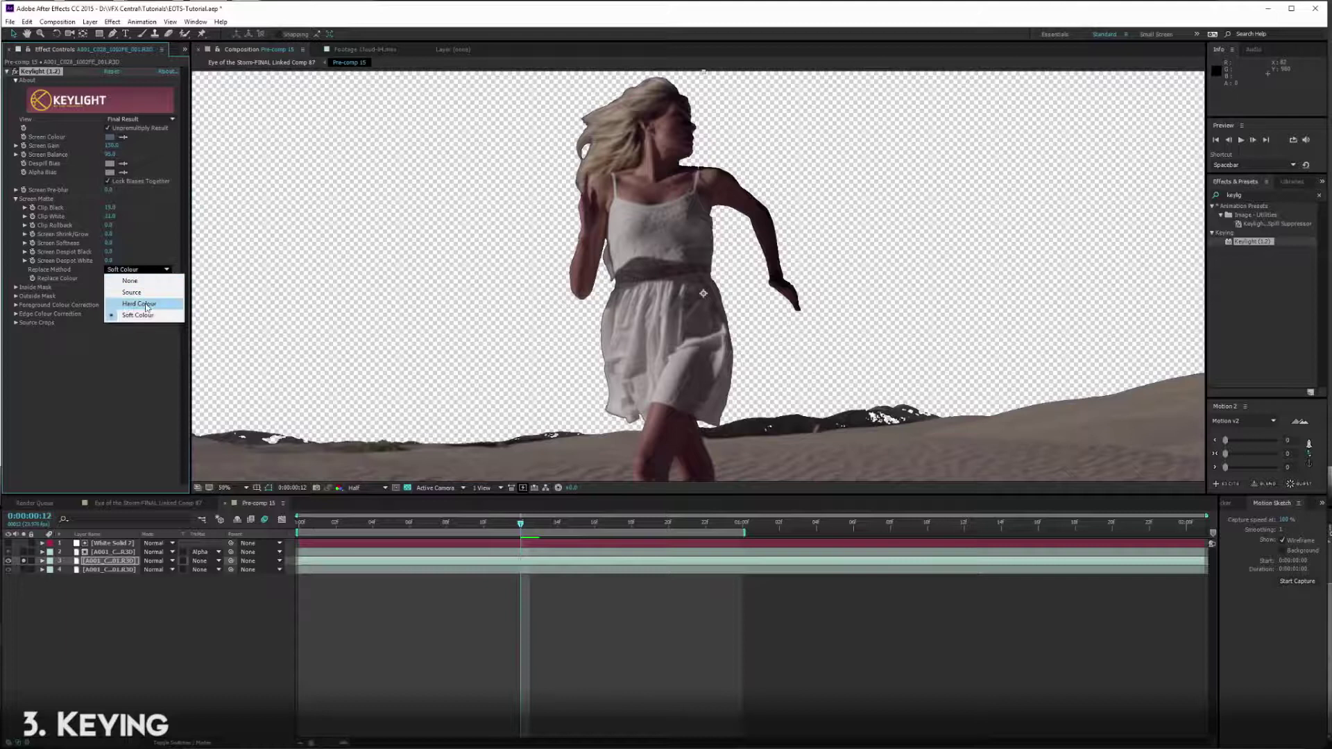
pyautogui.click(142, 303)
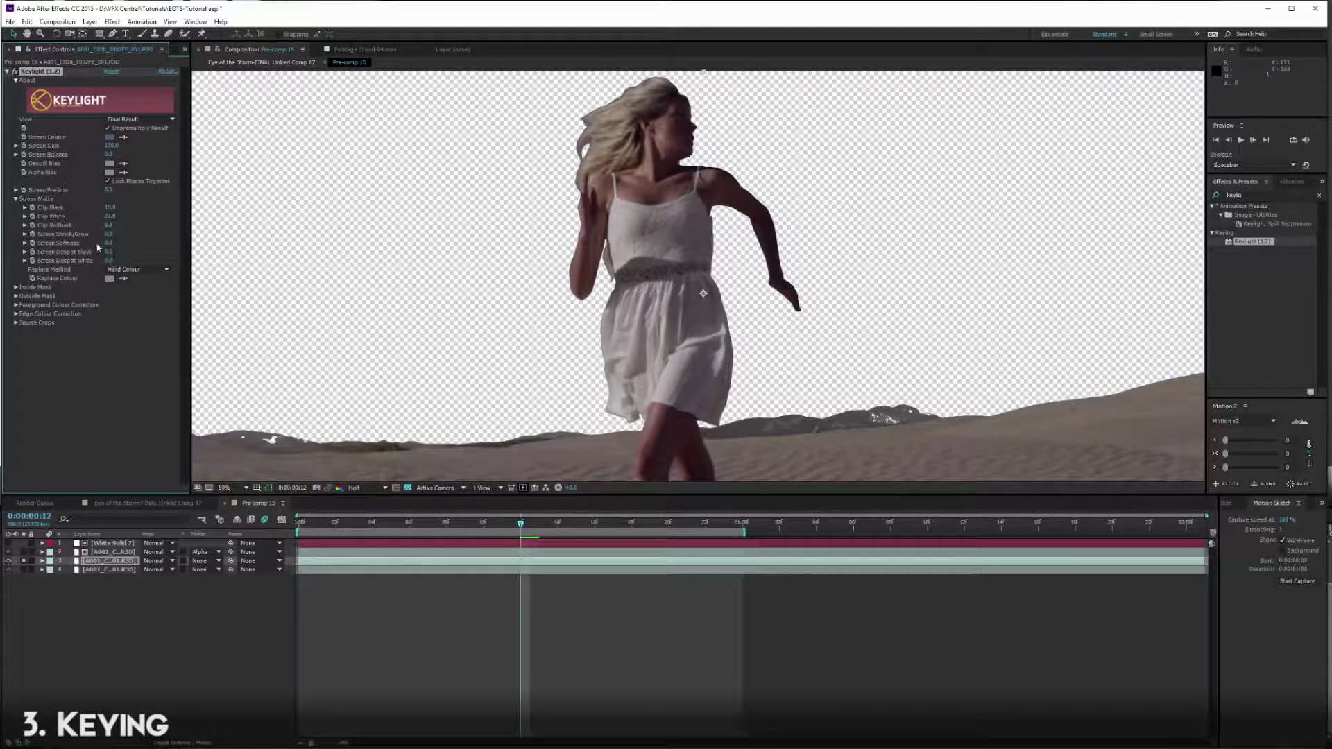
pyautogui.press('.')
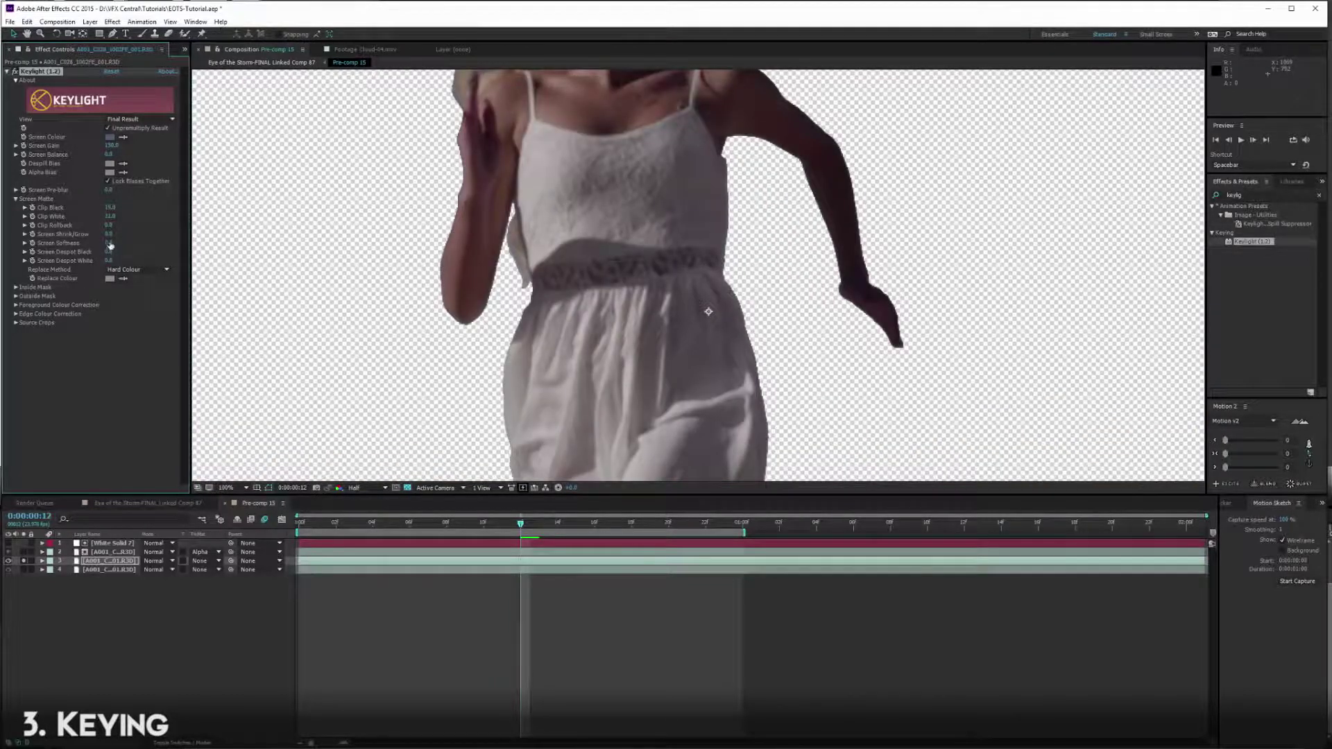
pyautogui.moveTo(109, 233); pyautogui.dragTo(98, 234)
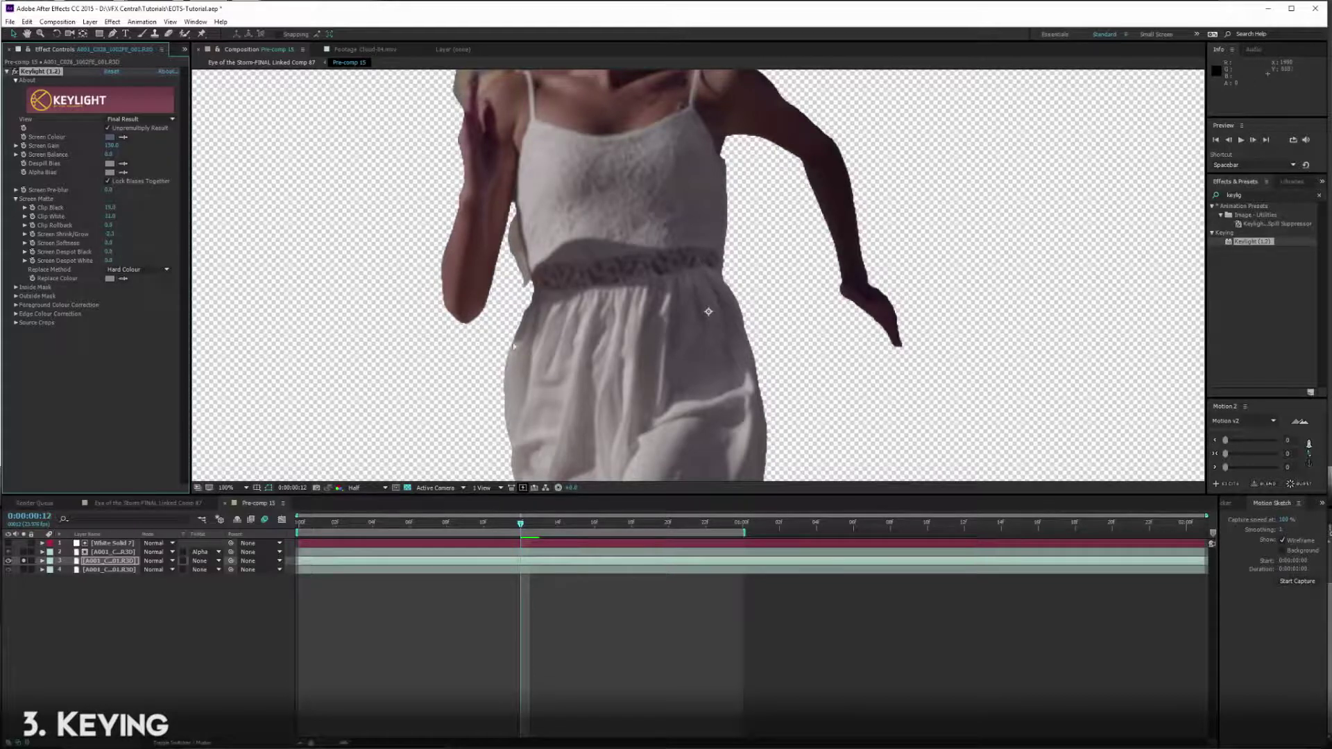
pyautogui.hotkey('shift', '/')
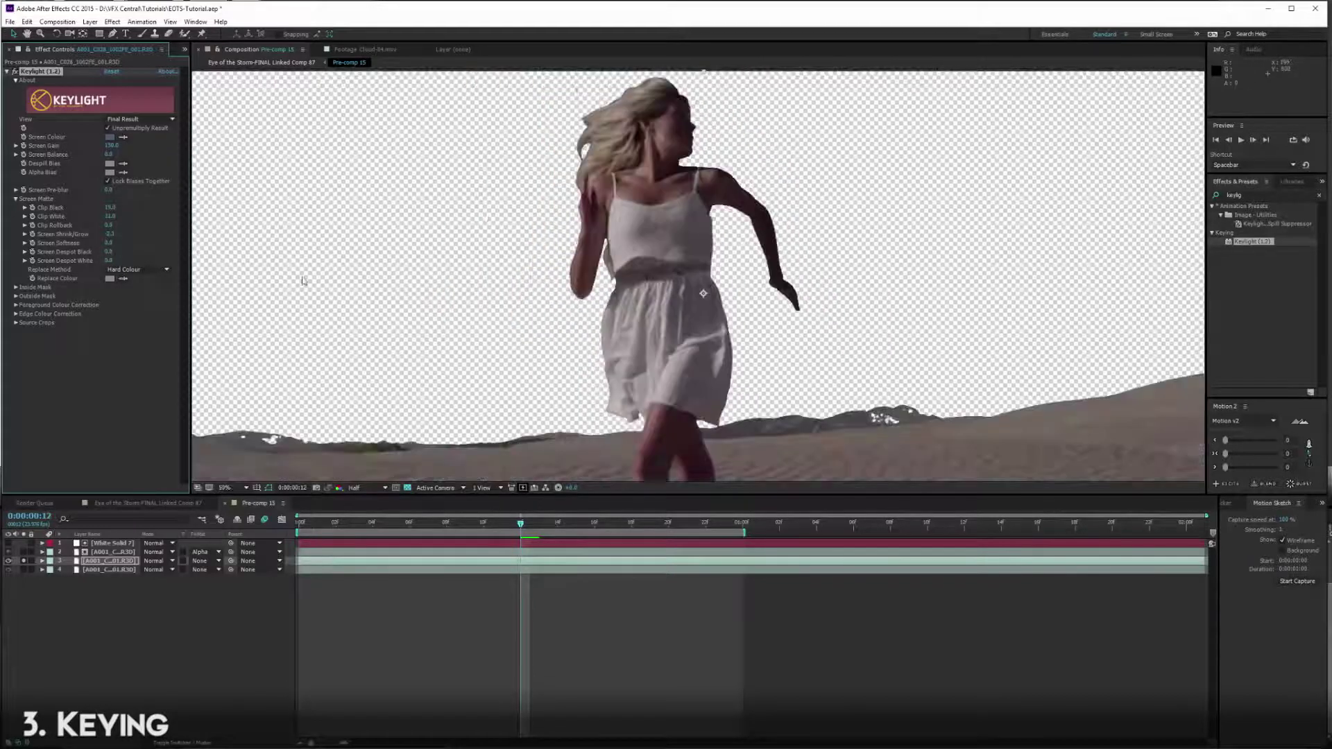
# Set Keylight's Screen Softness to 1.0
pyautogui.click(110, 243)
pyautogui.write('1')
pyautogui.press('Return')
# Find the RSMB effect and apply it to the keyed footage layer below Keylight
pyautogui.click(1254, 195)
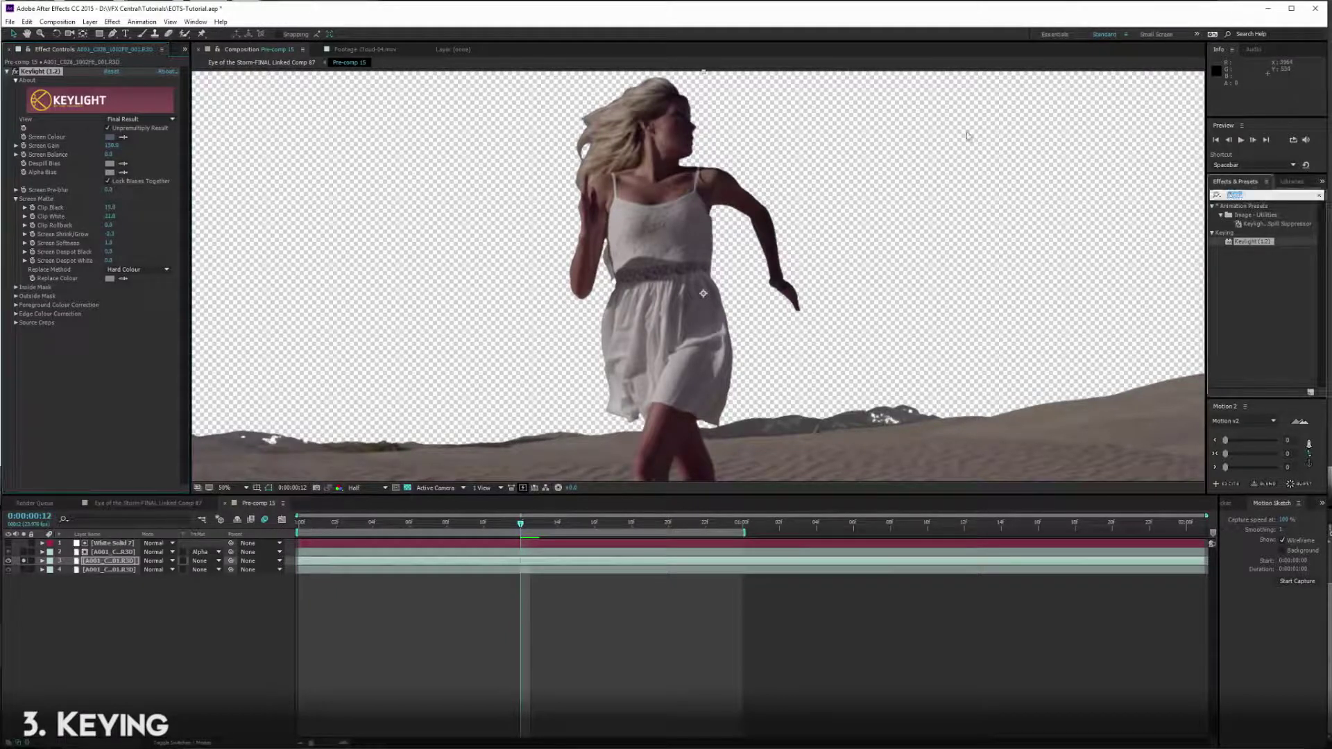
pyautogui.write('rsmb')
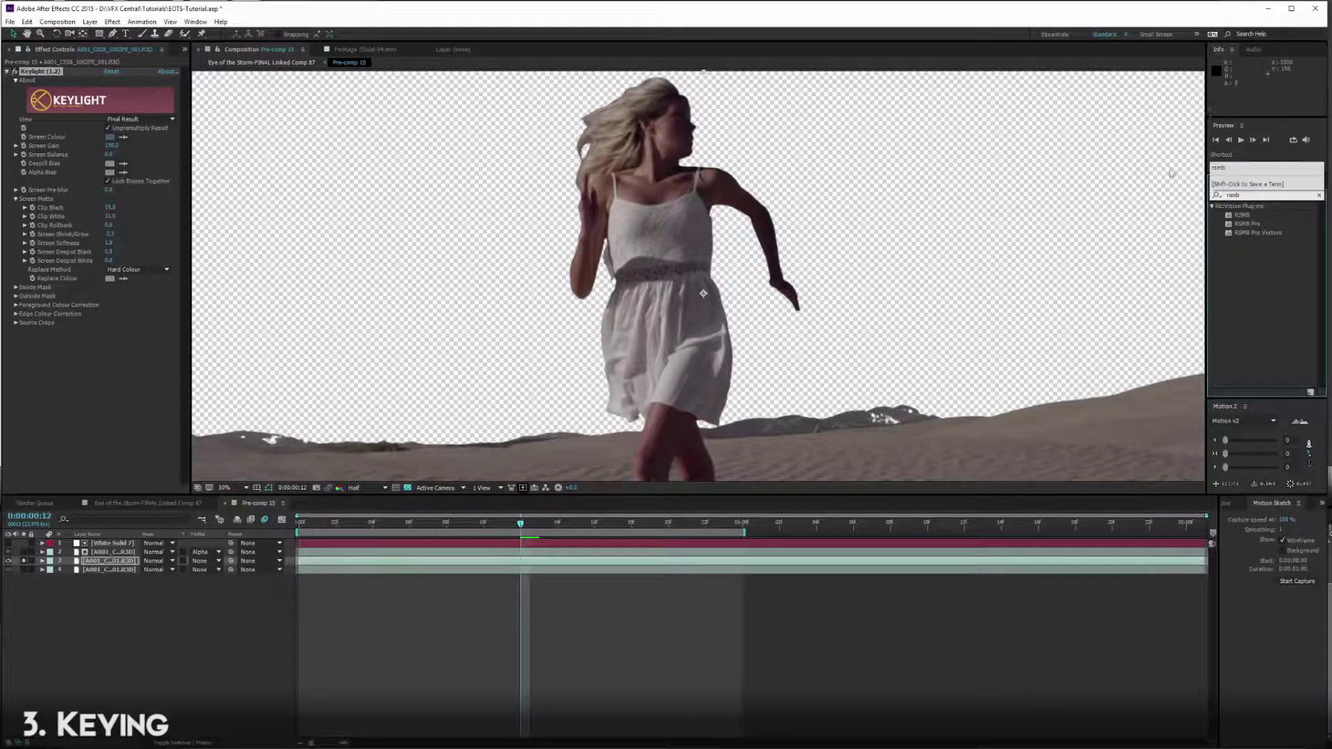
pyautogui.moveTo(1241, 215); pyautogui.dragTo(175, 366)
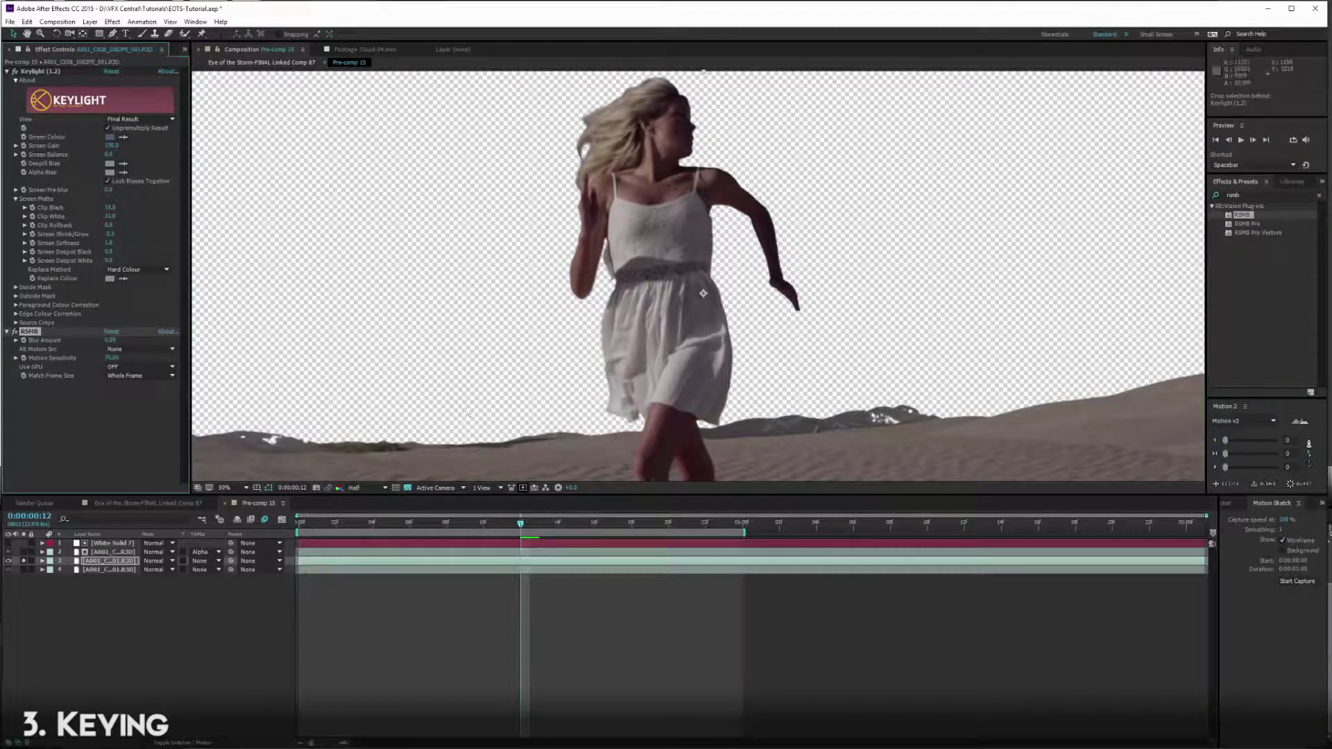
# Check the woman's motion-blurred edges at 0:00:00:15 and solo the matted desert layer together with the keyed footage
pyautogui.click(576, 523)
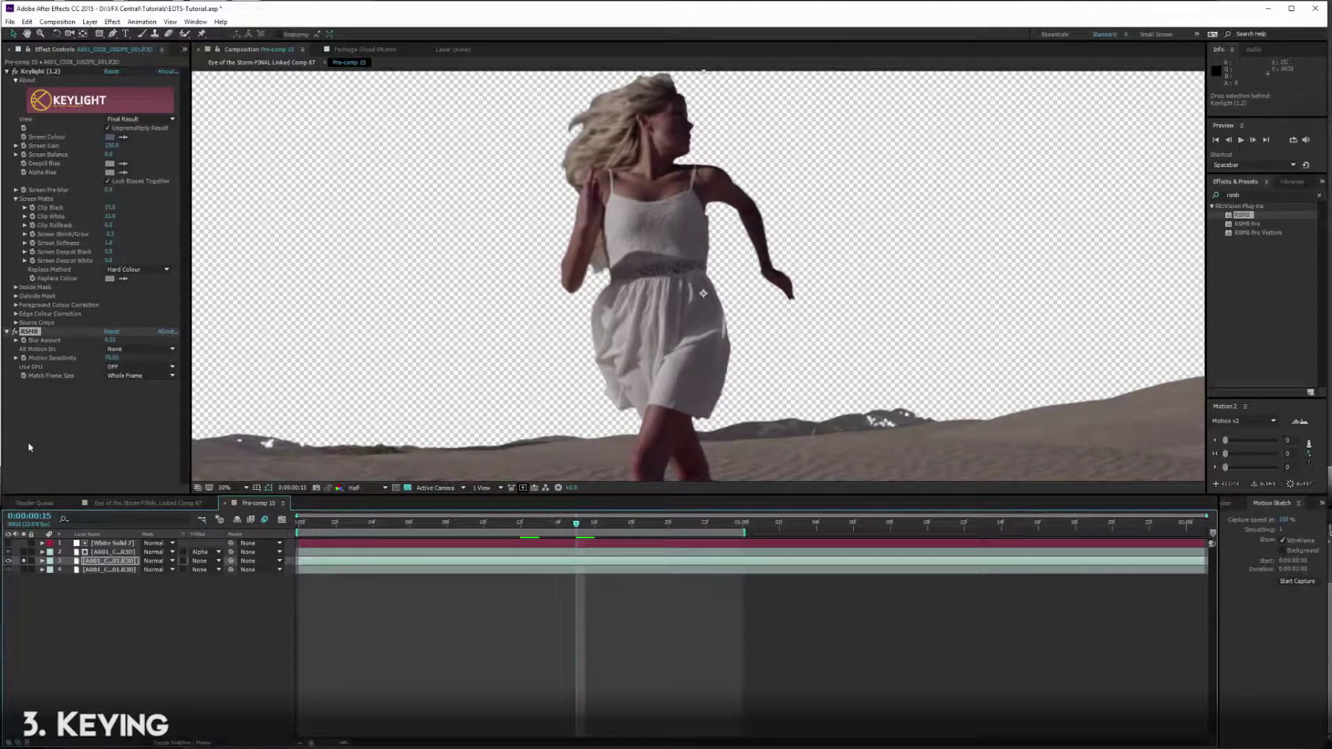
pyautogui.press('/')
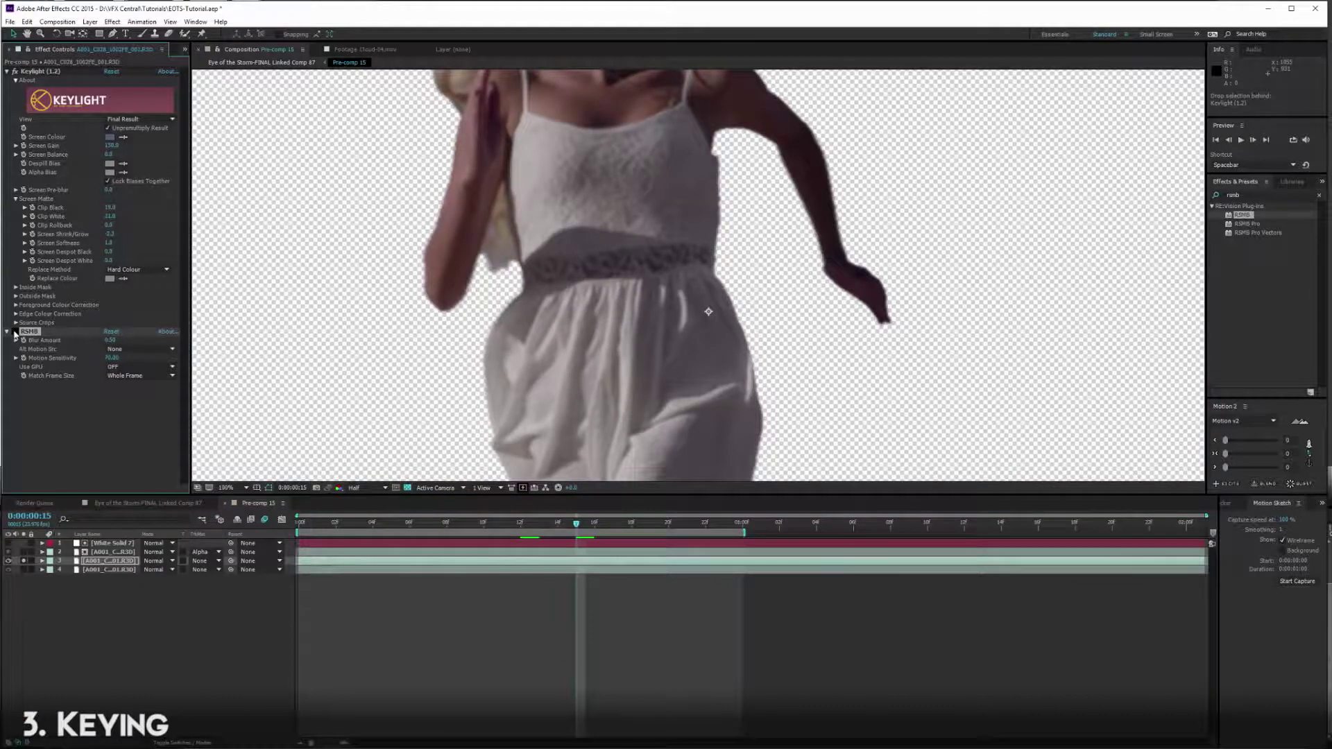
pyautogui.hotkey('shift', '/')
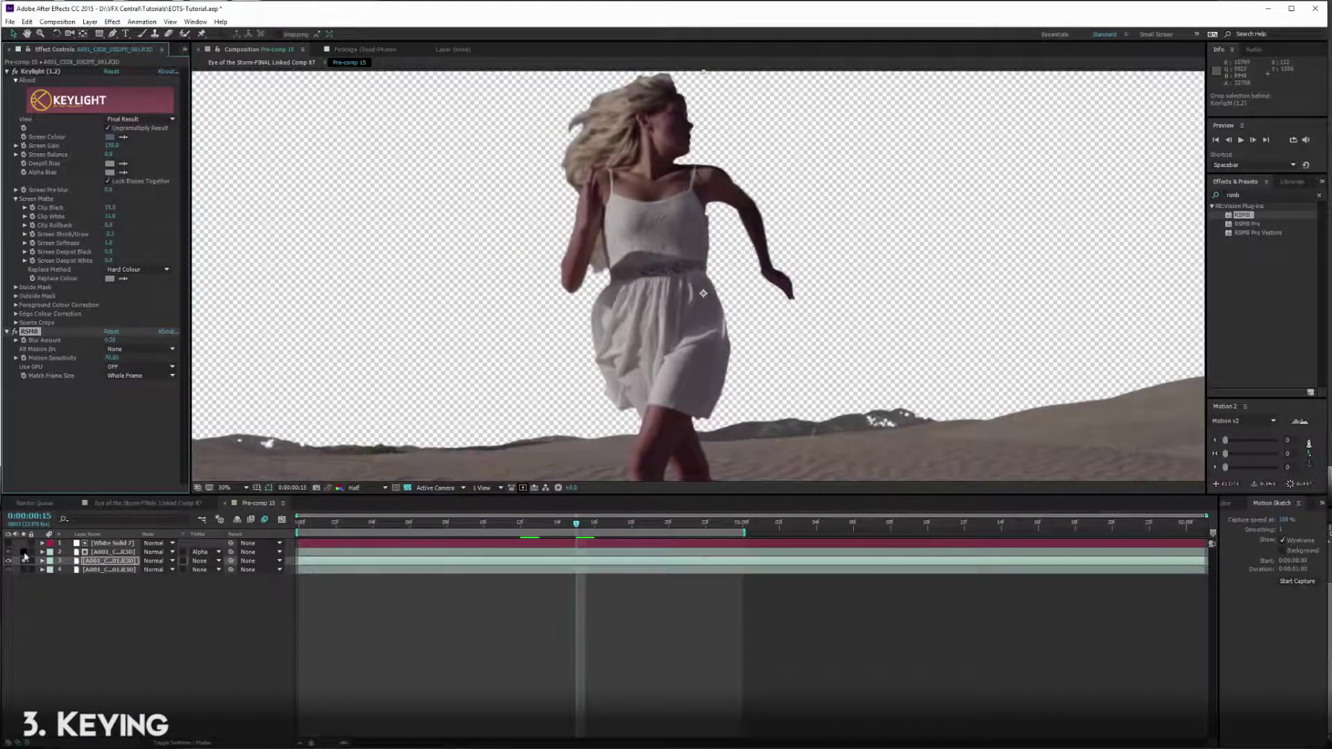
pyautogui.click(23, 552)
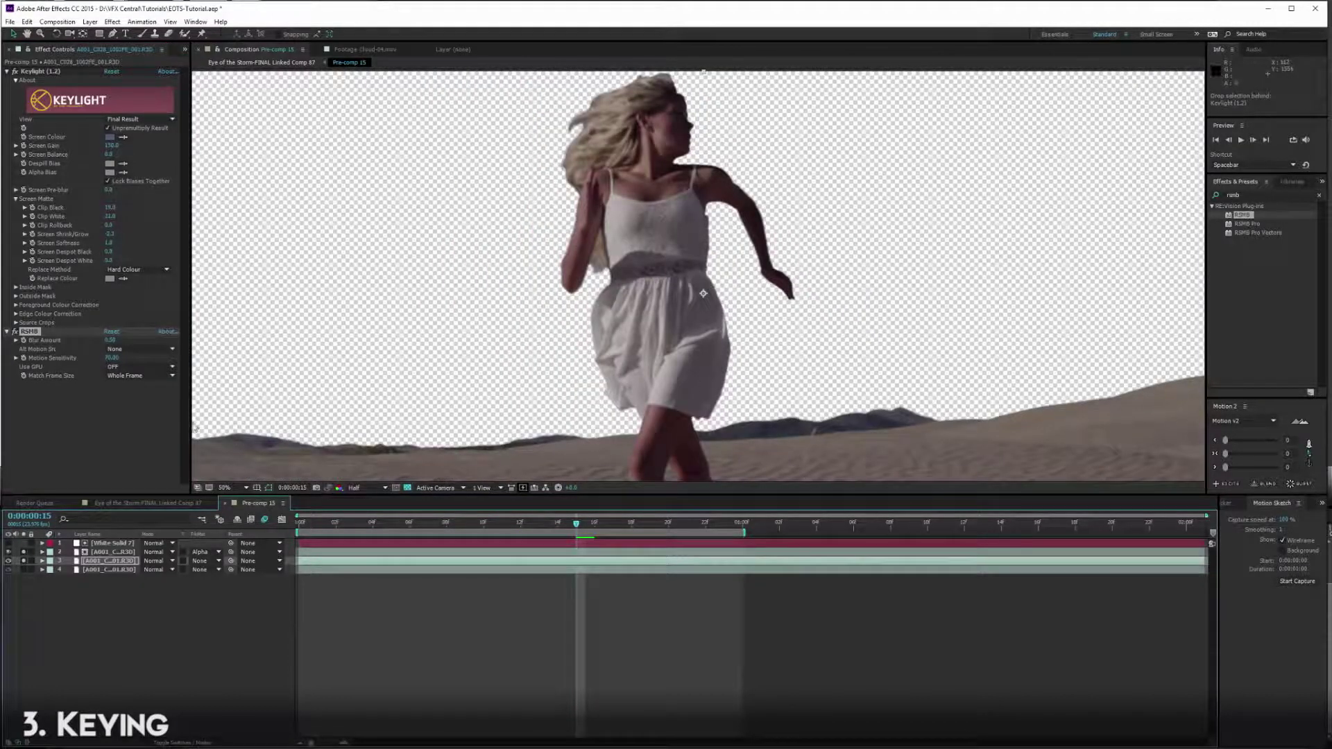
pyautogui.press(',')
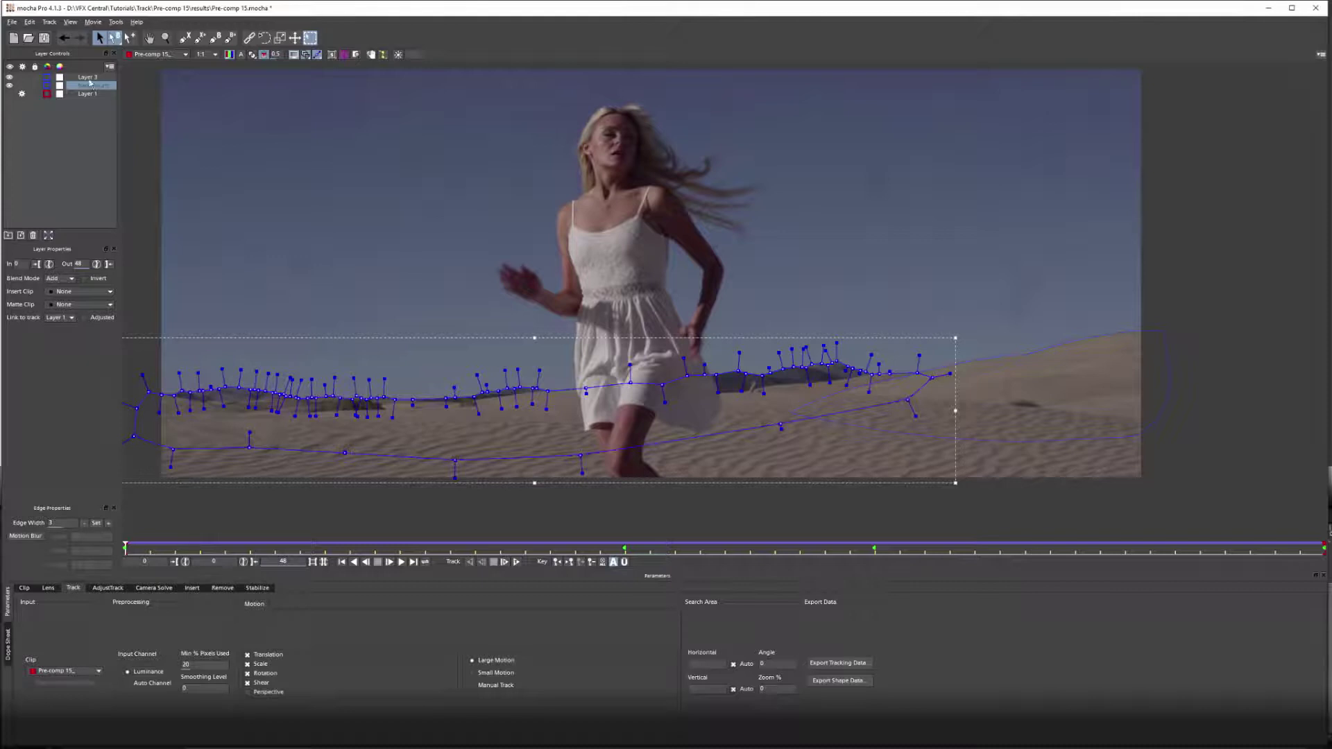
# Copy mocha's tracking data as After Effects Transform Data (position, scale and rotation) and return to After Effects
pyautogui.click(809, 662)
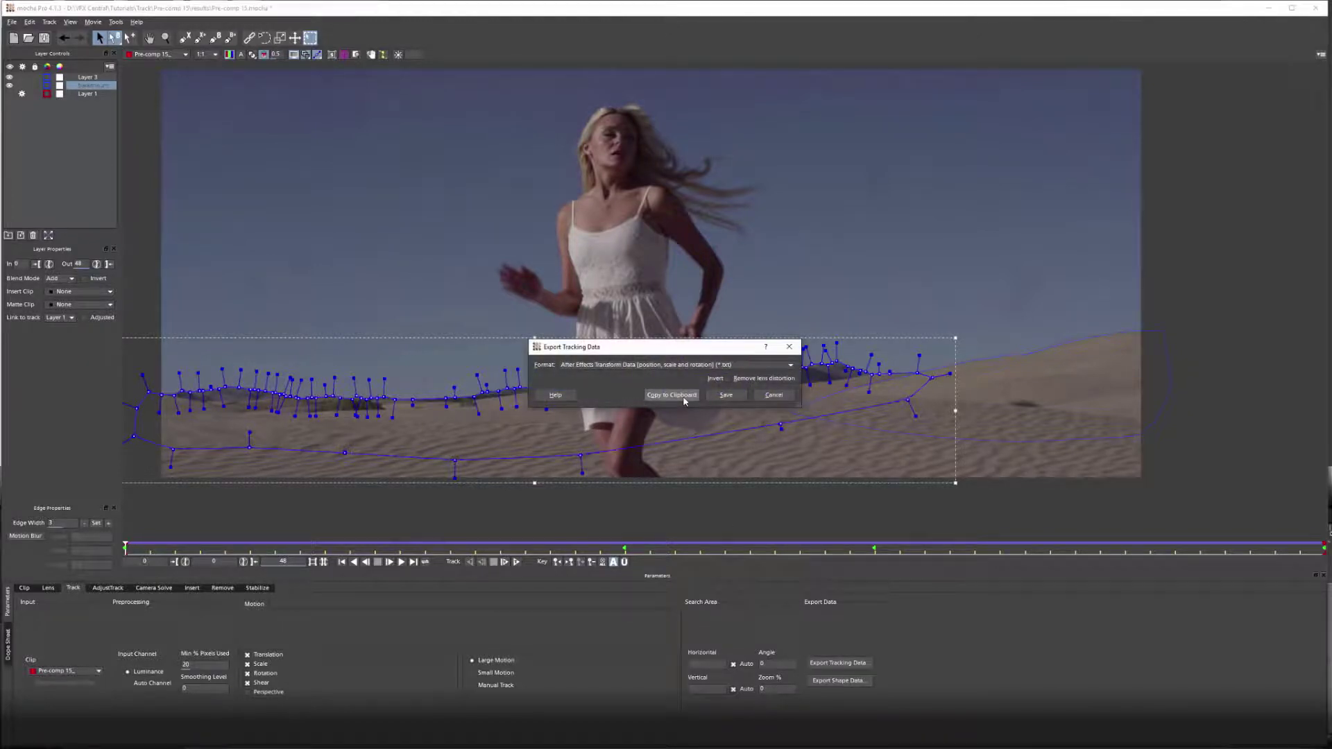
pyautogui.click(671, 395)
pyautogui.hotkey('alt', 'Tab')
# Create a null object in Pre-comp 15 to hold the desert's camera movement
pyautogui.rightClick(125, 610)
pyautogui.moveTo(184, 616)
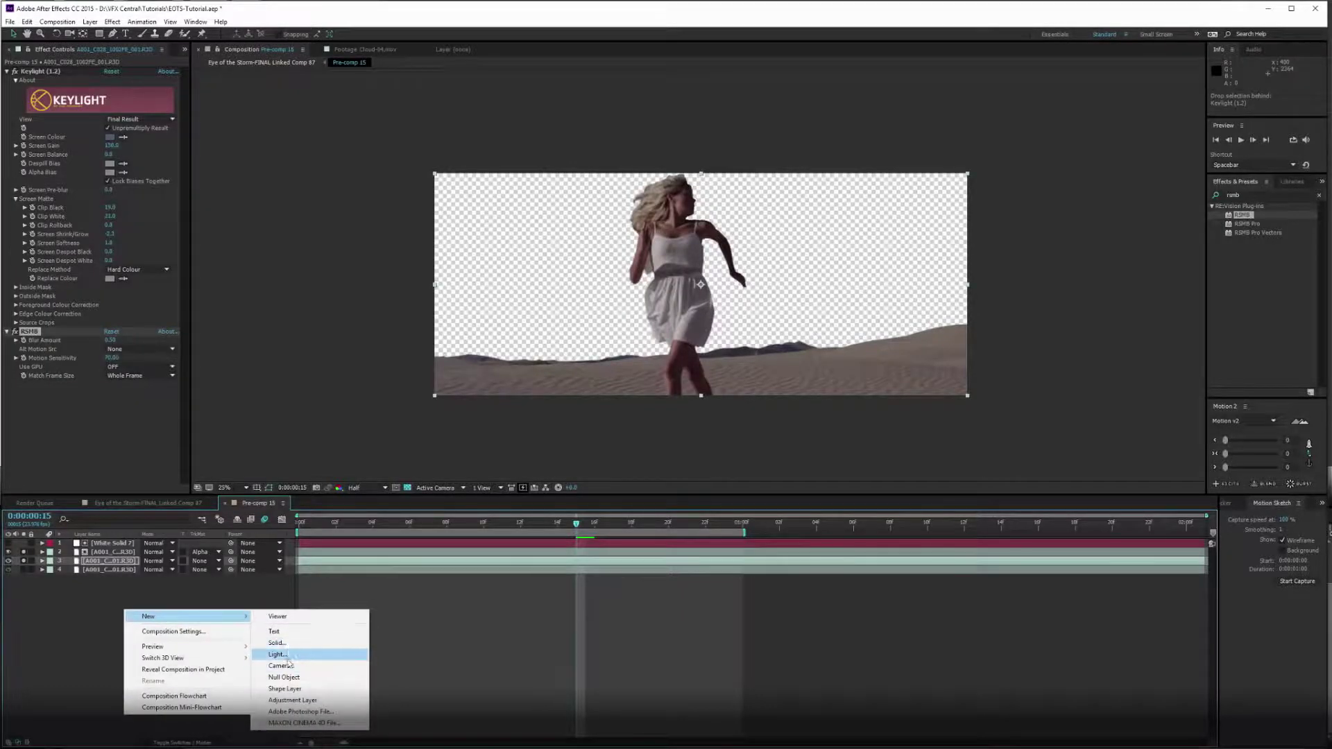
pyautogui.click(286, 677)
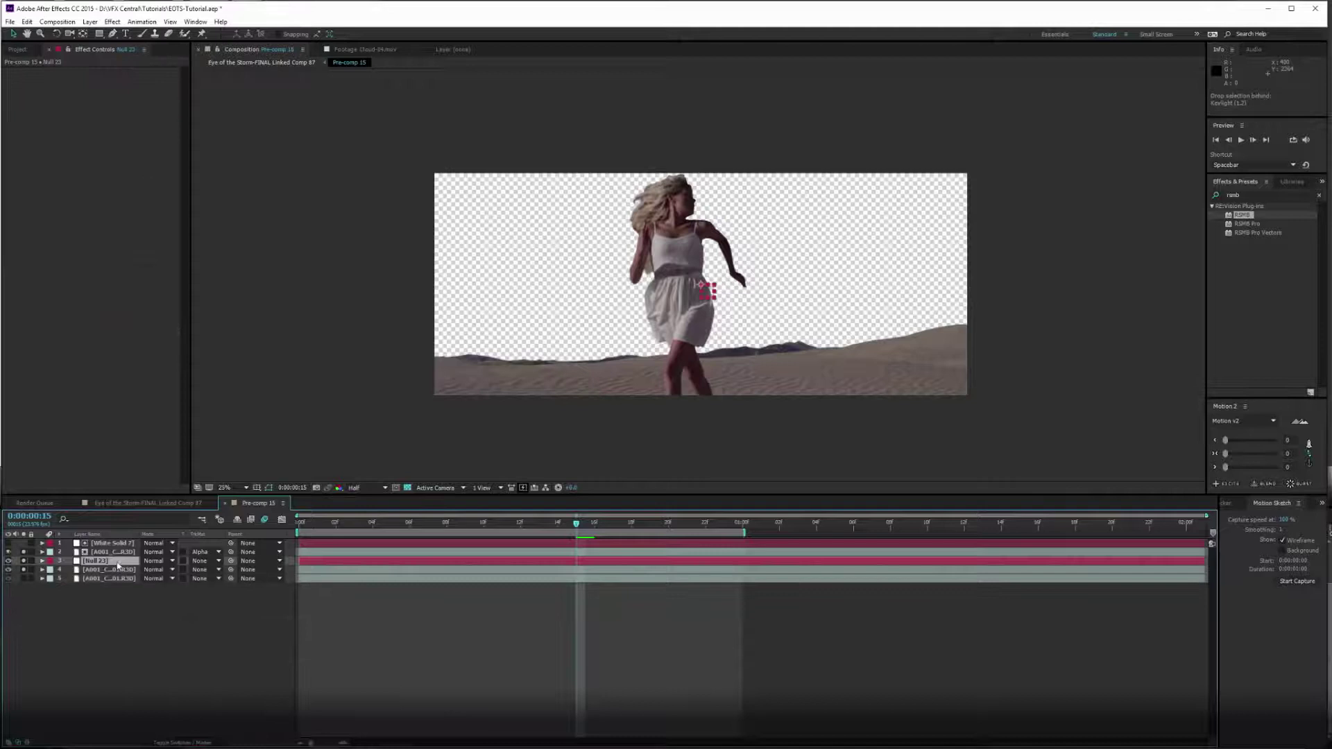
# Rename the null to track, keep it as the top layer, and paste the mocha tracking data onto it from the first frame
pyautogui.press('Return')
pyautogui.write('track')
pyautogui.press('Return')
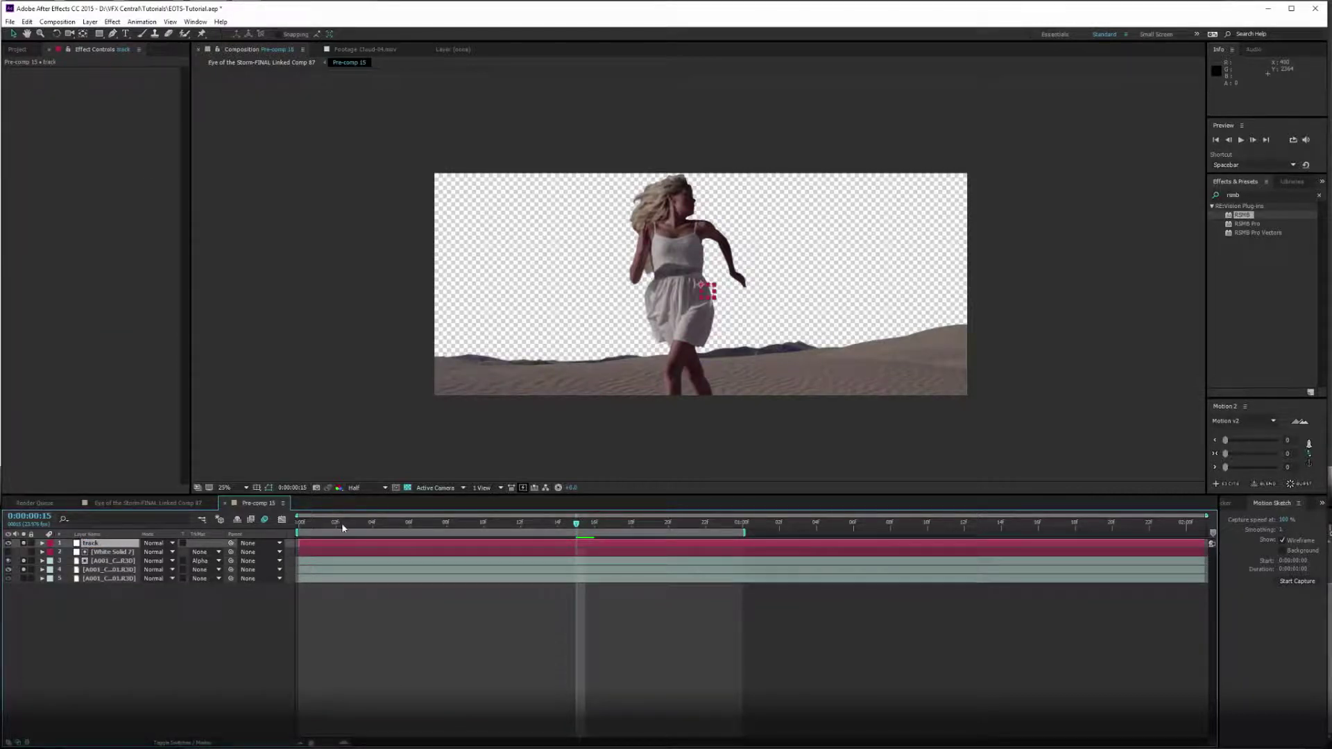
pyautogui.press('Home')
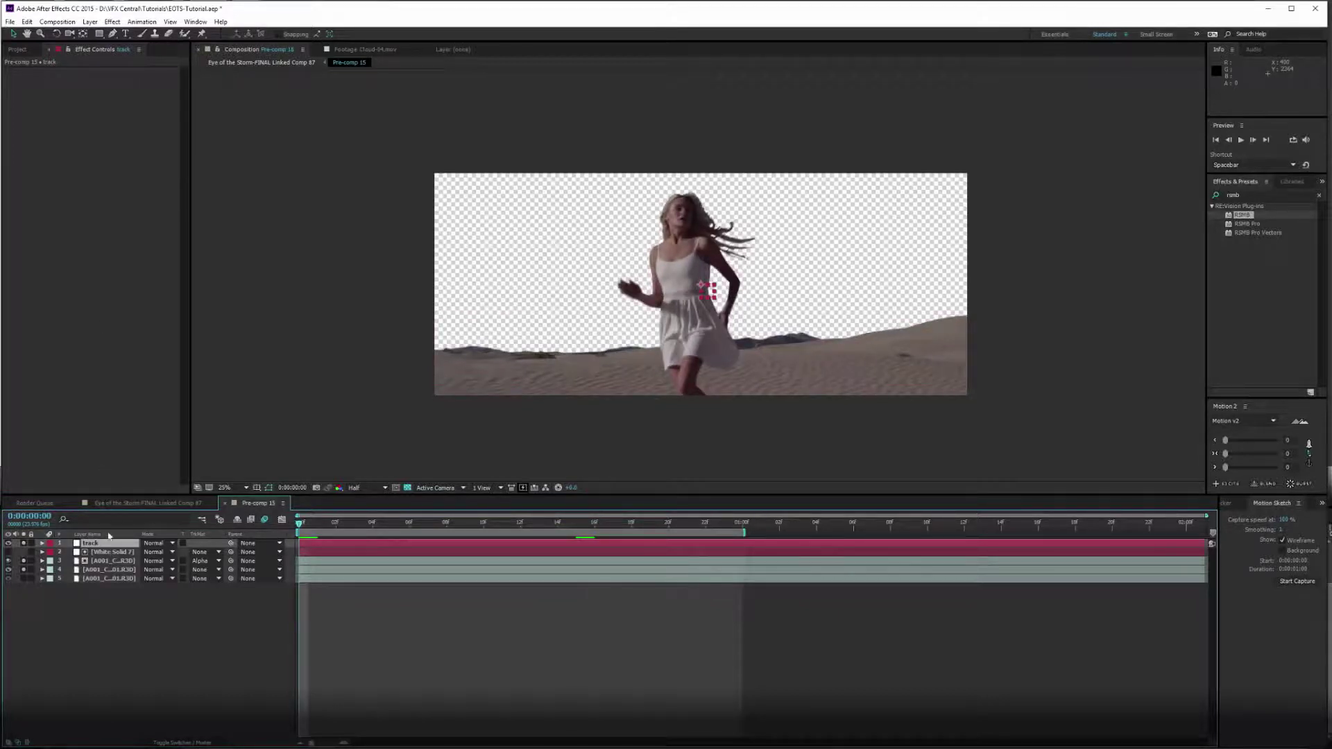
pyautogui.hotkey('ctrl', 'v')
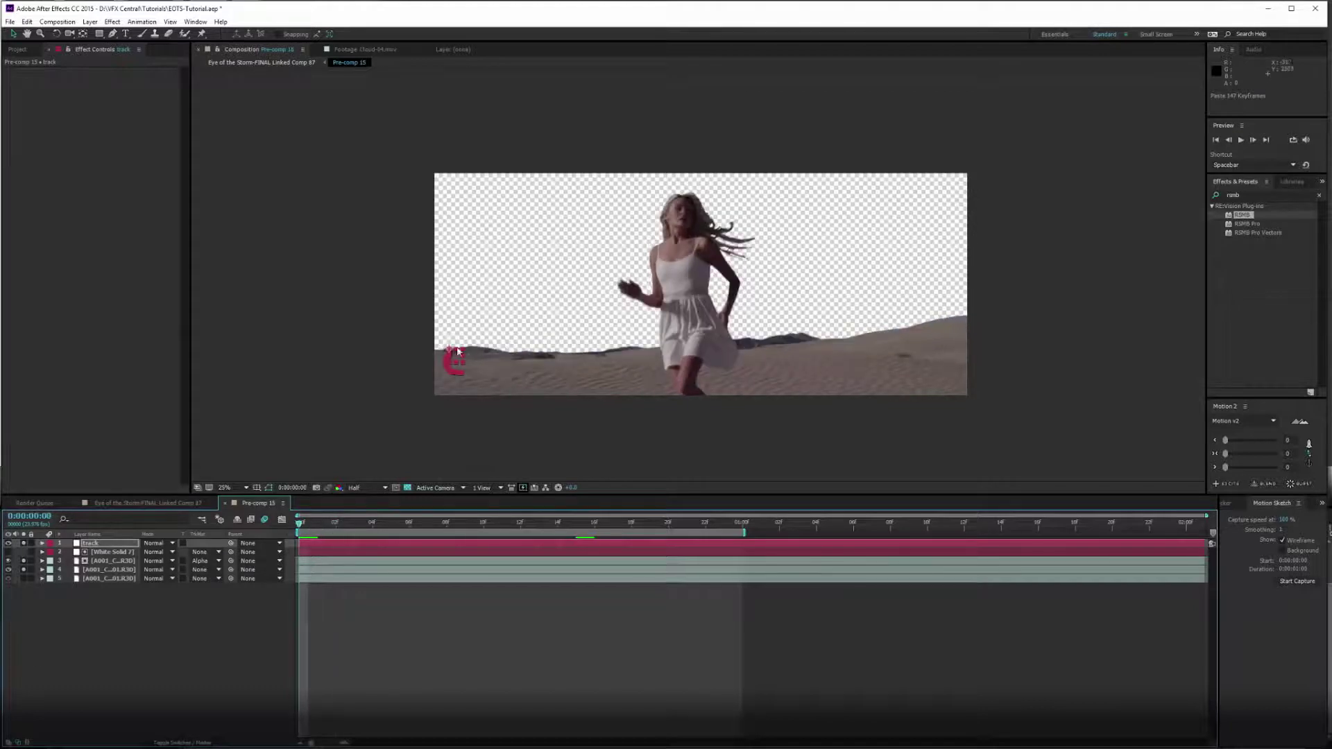
# Add Cloud-02.mov directly above the original footage and show the full composite with the original sky layer enabled
pyautogui.click(18, 50)
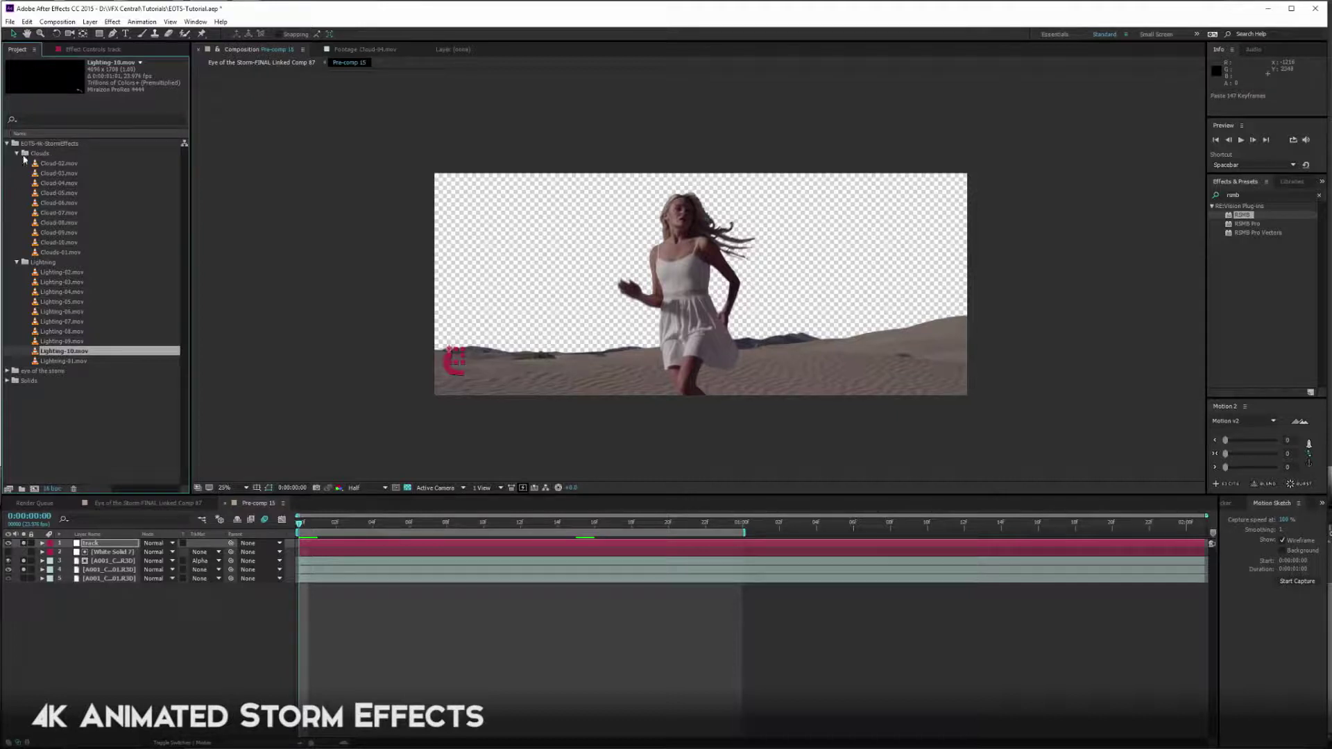
pyautogui.moveTo(35, 165)
pyautogui.mouseDown()
pyautogui.moveTo(56, 371)
pyautogui.moveTo(103, 580)
pyautogui.mouseUp()
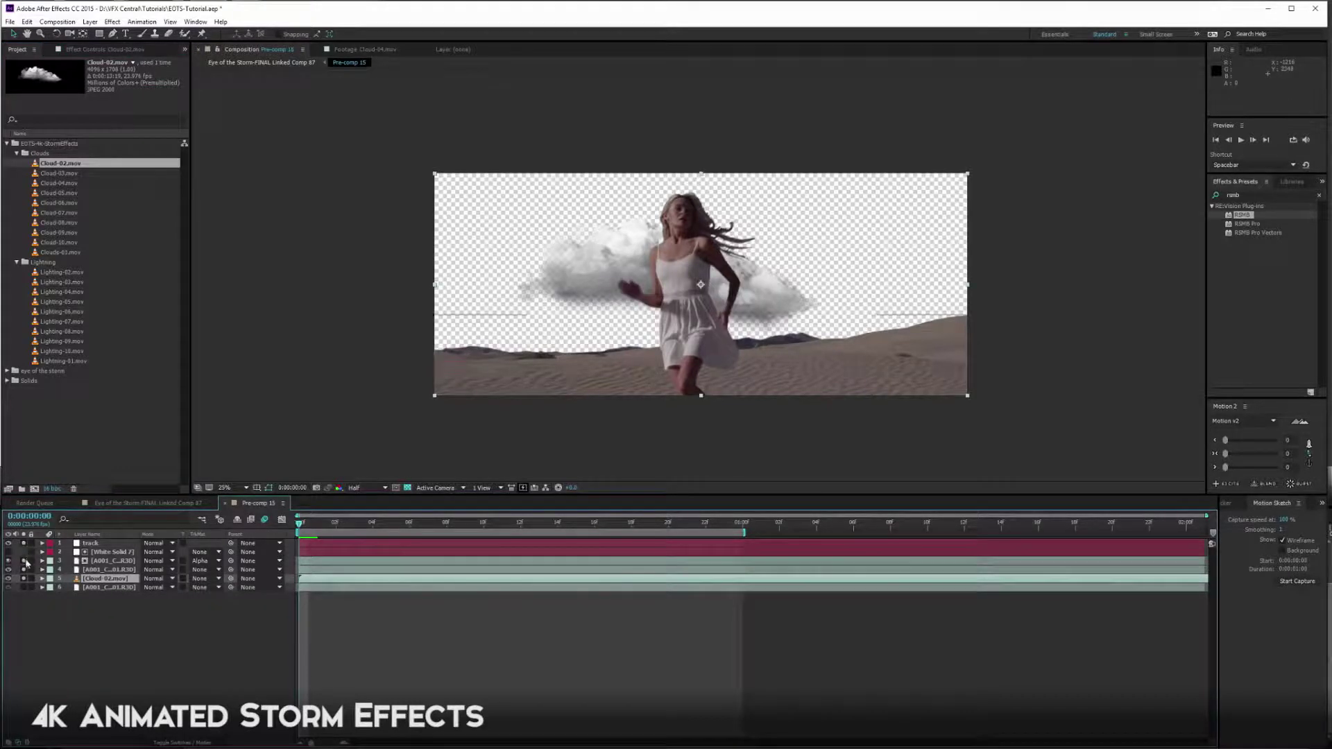
pyautogui.click(8, 588)
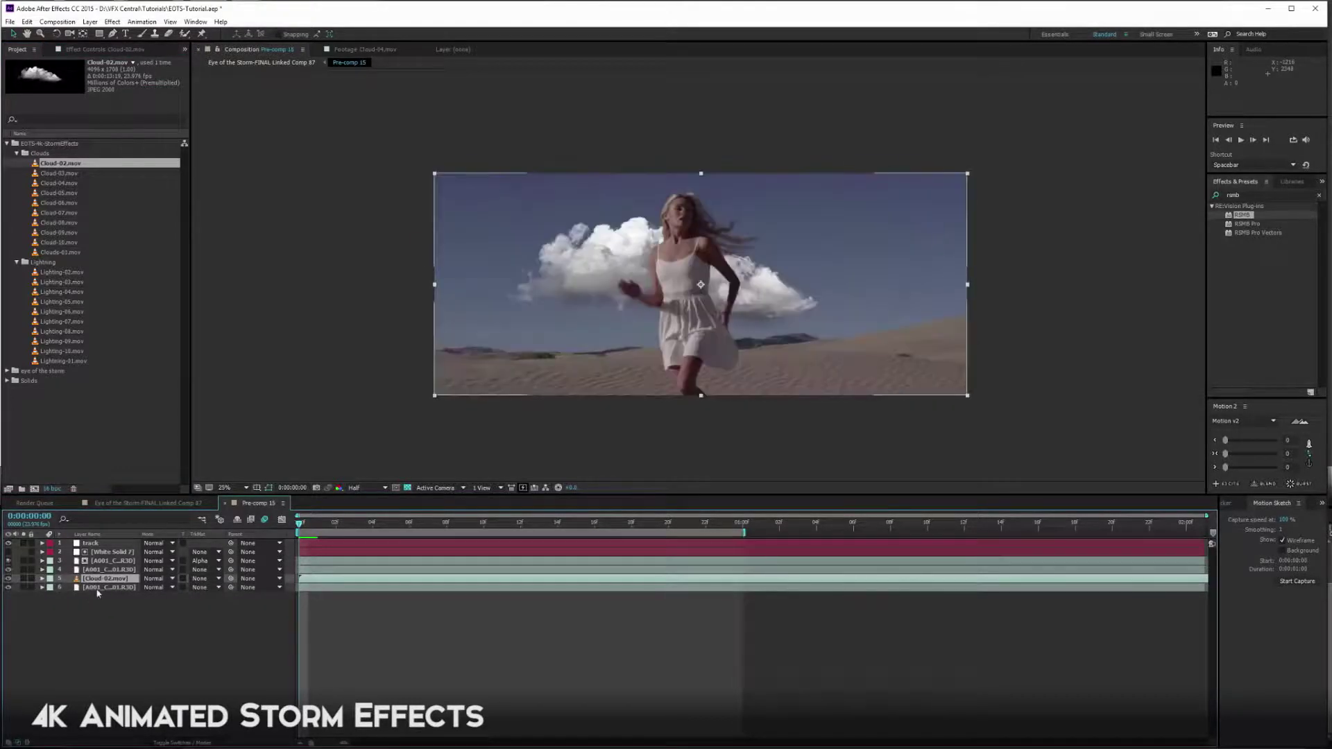
# Move Cloud-02 up beside the woman's raised arm, scale it to 123%, and parent it to the track null
pyautogui.moveTo(584, 258); pyautogui.dragTo(715, 227)
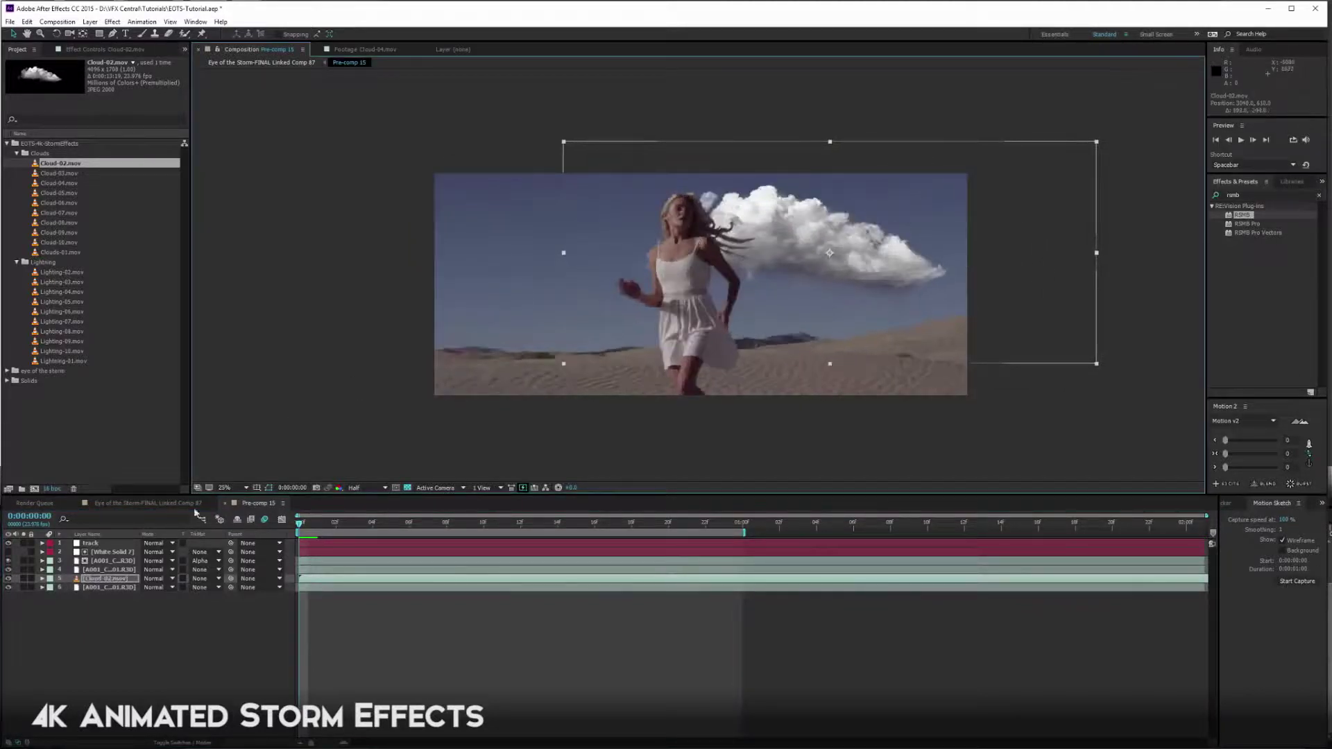
pyautogui.press('s')
pyautogui.moveTo(154, 588); pyautogui.dragTo(101, 546)
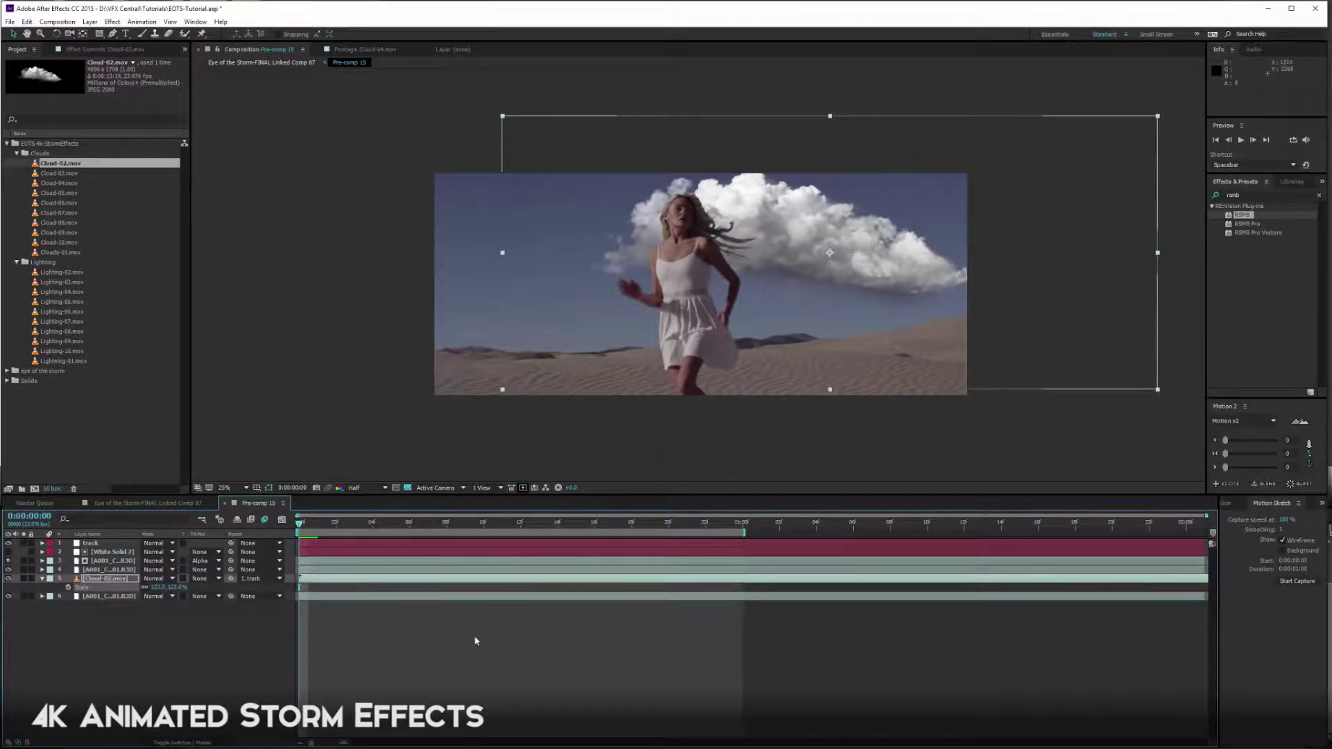
# Preview the tracked cloud, then add enlarged Cloud-09.mov and Cloud-10.mov layers beneath Cloud-02, both parented to the track null
pyautogui.press('space')
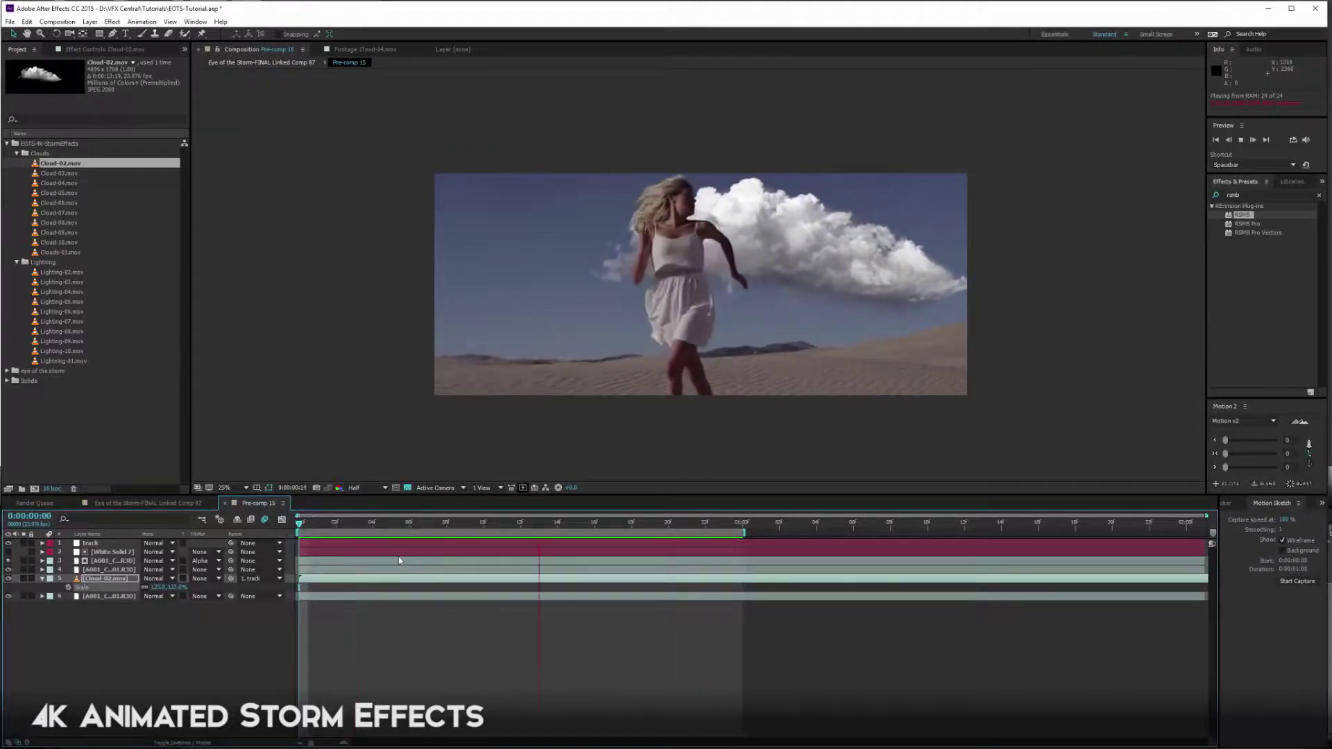
pyautogui.press('space')
pyautogui.click(40, 234)
pyautogui.moveTo(40, 262); pyautogui.dragTo(106, 546)
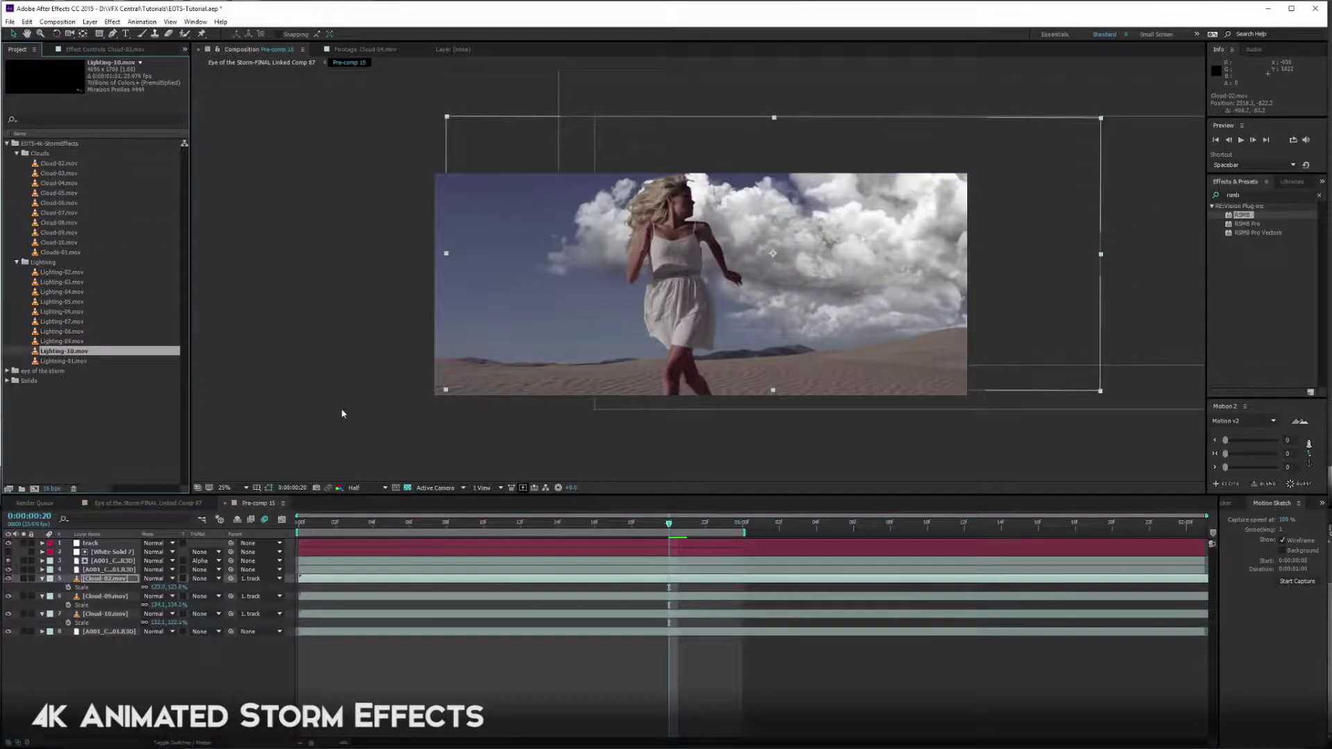
# Place Lighting-10.mov between Cloud-02 and Cloud-09 in the layer stack and scale it down to 68%
pyautogui.moveTo(35, 355); pyautogui.dragTo(119, 600)
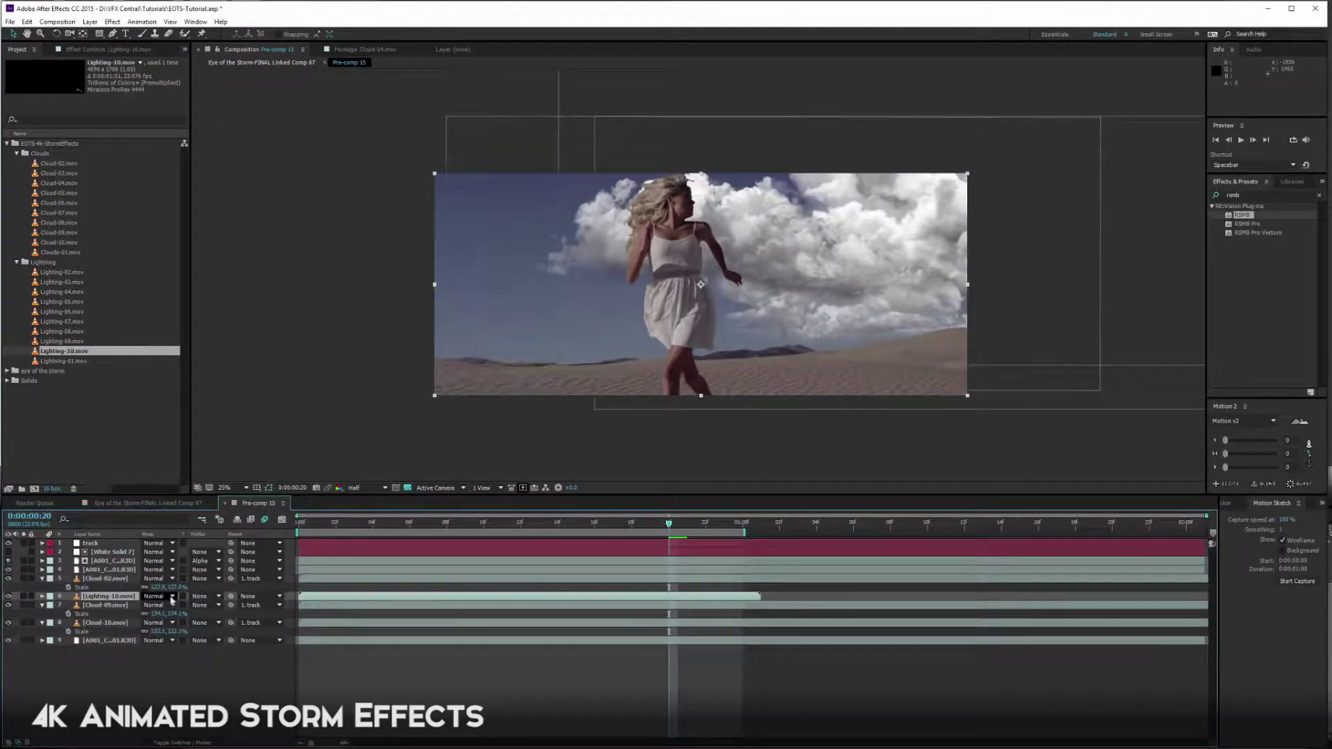
pyautogui.press('s')
pyautogui.moveTo(153, 605); pyautogui.dragTo(138, 605)
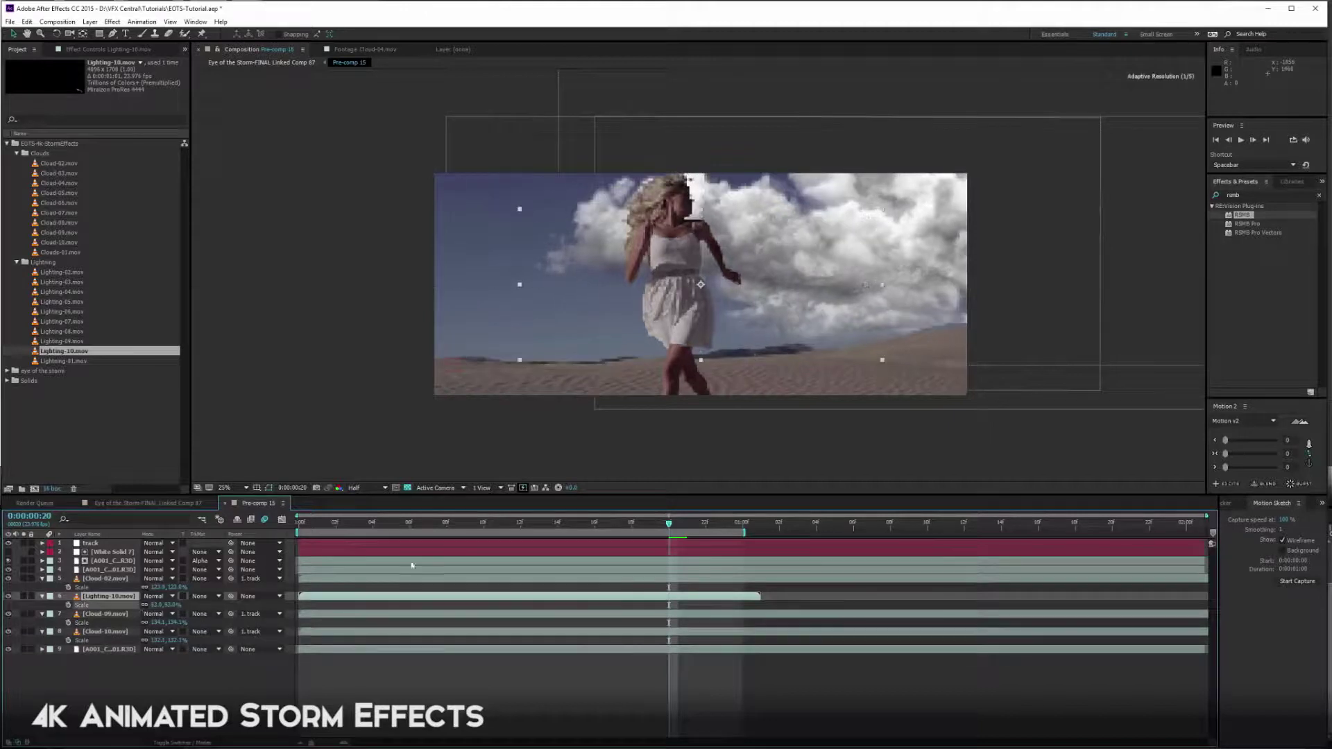
# At 0:00:00:09, scale Lighting-10 to 48% and position the bolt between the clouds and the dune beside the woman
pyautogui.click(465, 522)
pyautogui.moveTo(801, 319); pyautogui.dragTo(914, 298)
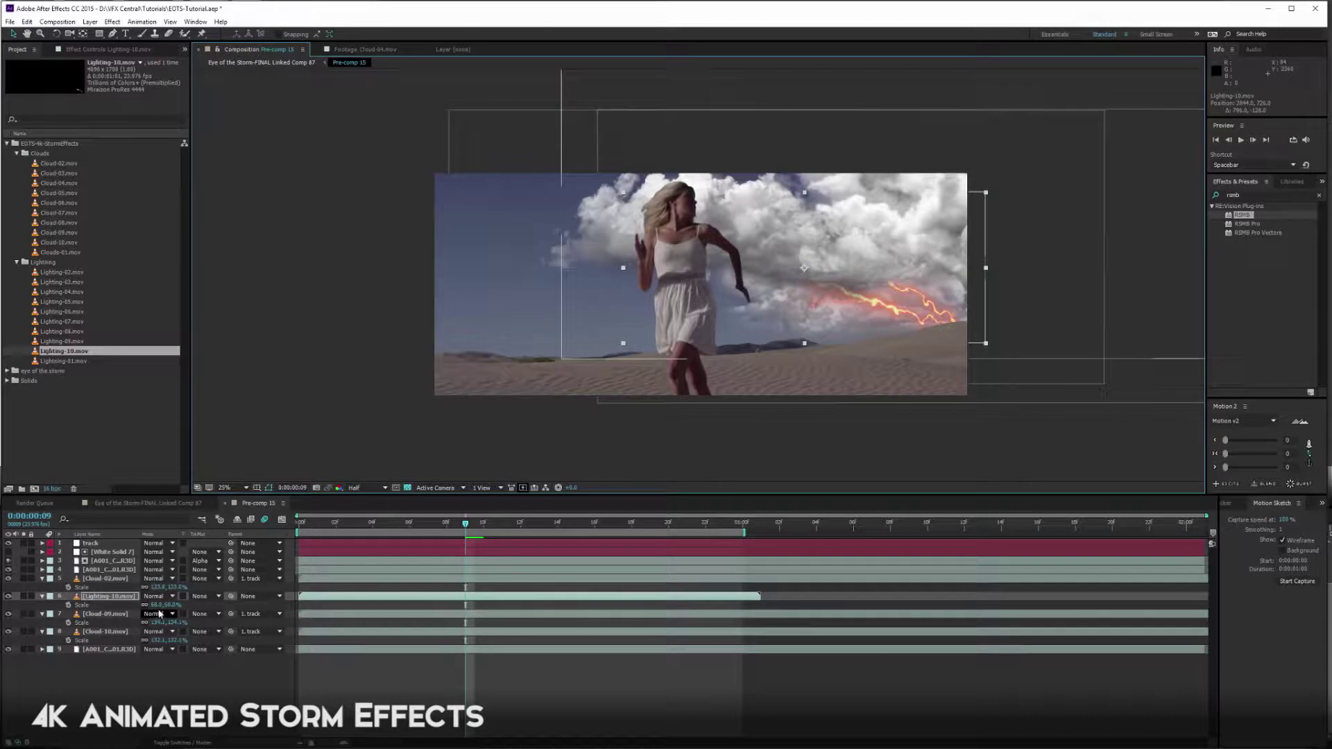
pyautogui.moveTo(159, 605); pyautogui.dragTo(145, 604)
pyautogui.moveTo(841, 290); pyautogui.dragTo(804, 318)
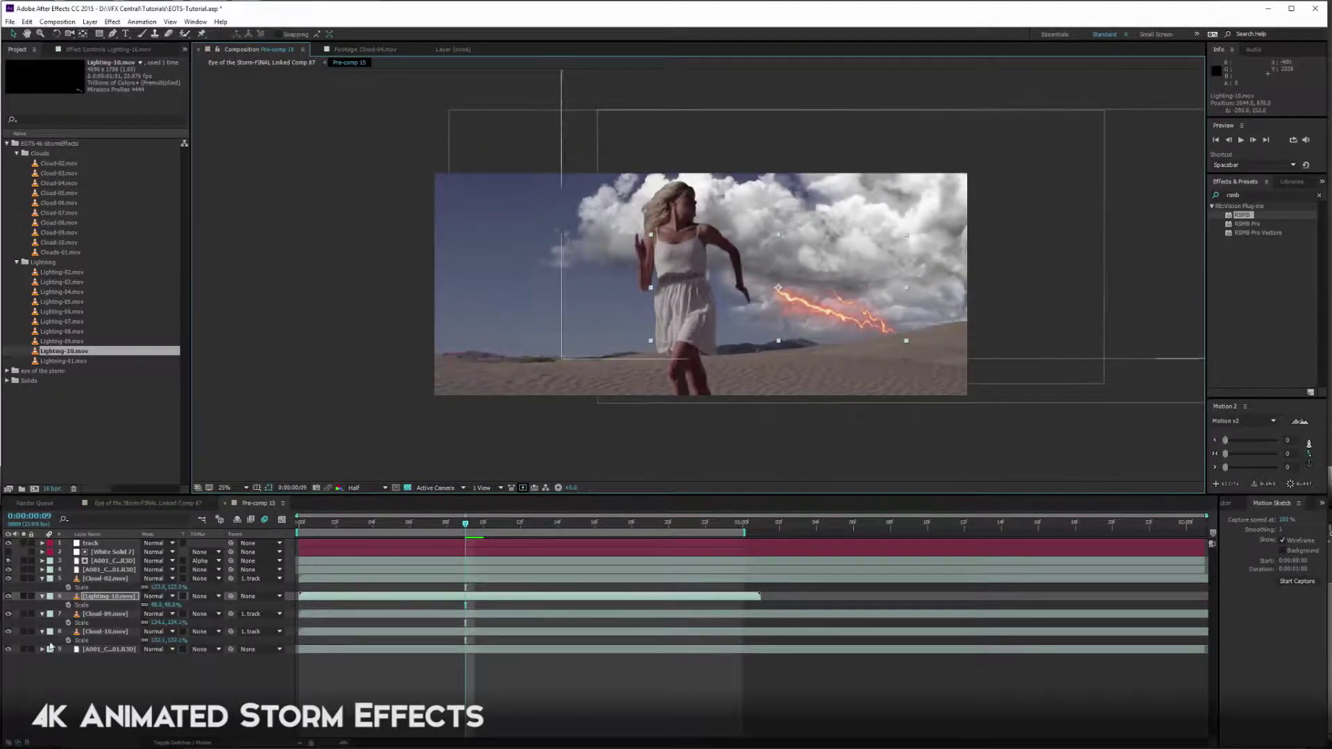
# Set Lighting-10's blending mode to Screen, parent it to the track null, and preview the composition from the first frame
pyautogui.click(172, 596)
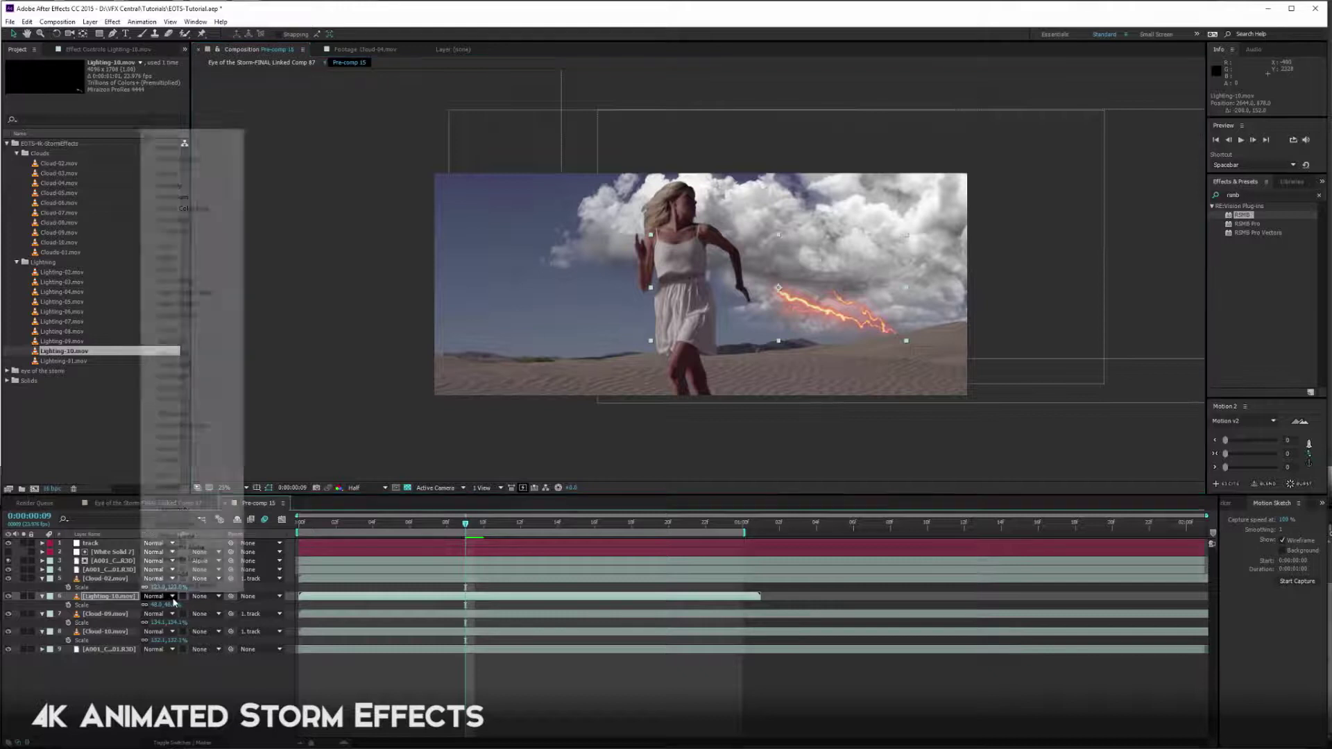
pyautogui.click(174, 270)
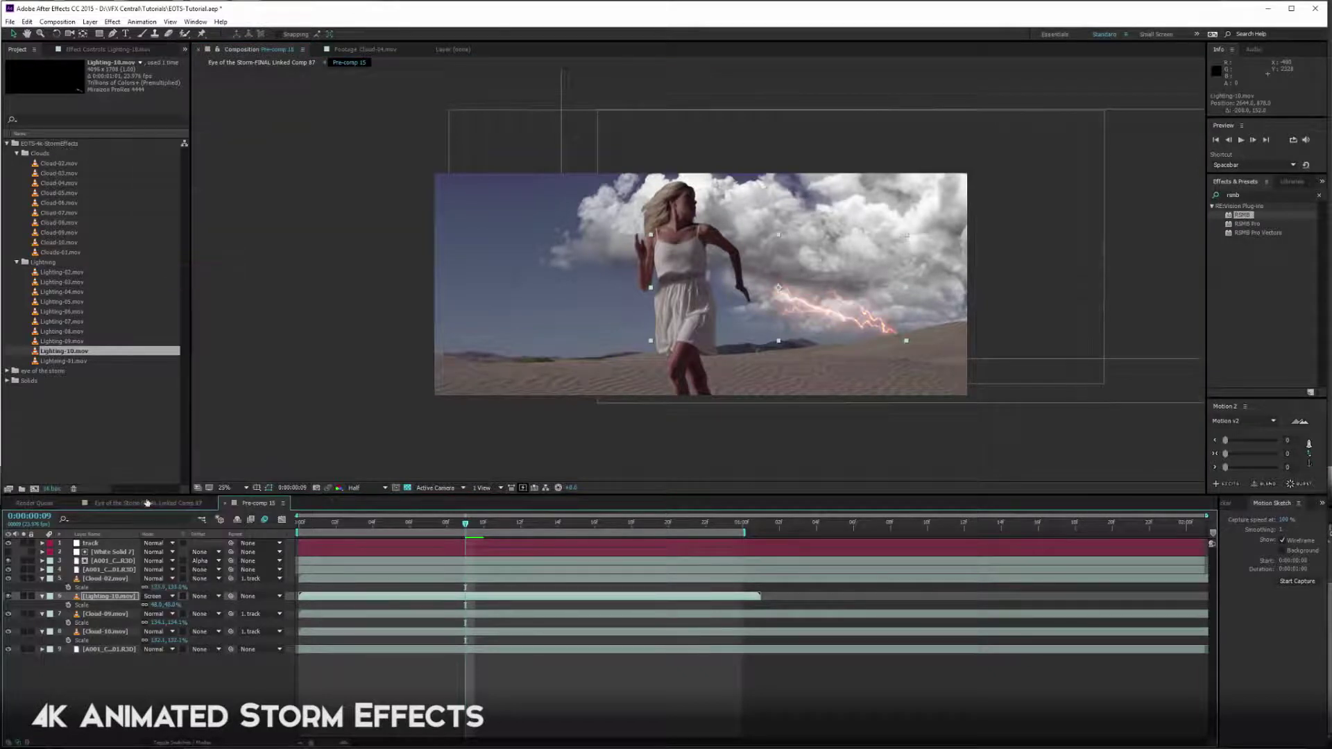
pyautogui.moveTo(231, 596); pyautogui.dragTo(77, 545)
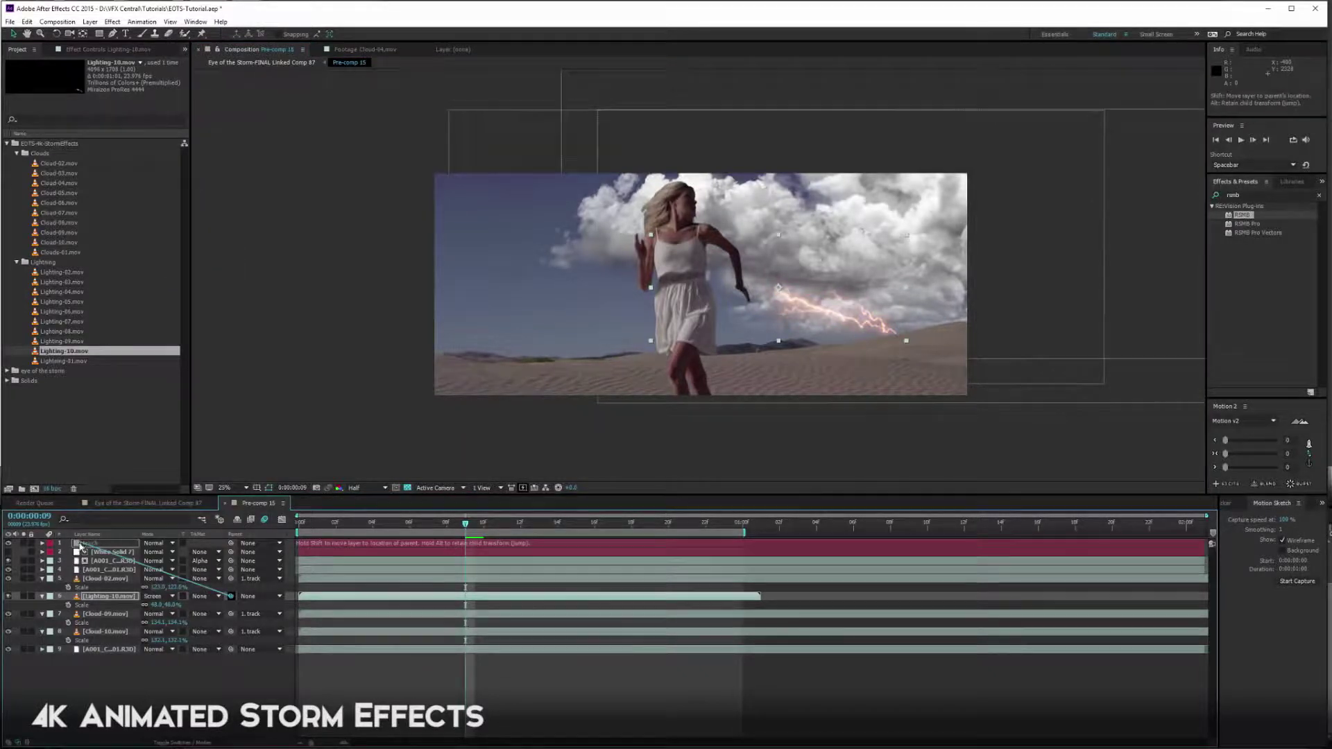
pyautogui.moveTo(334, 526); pyautogui.dragTo(299, 525)
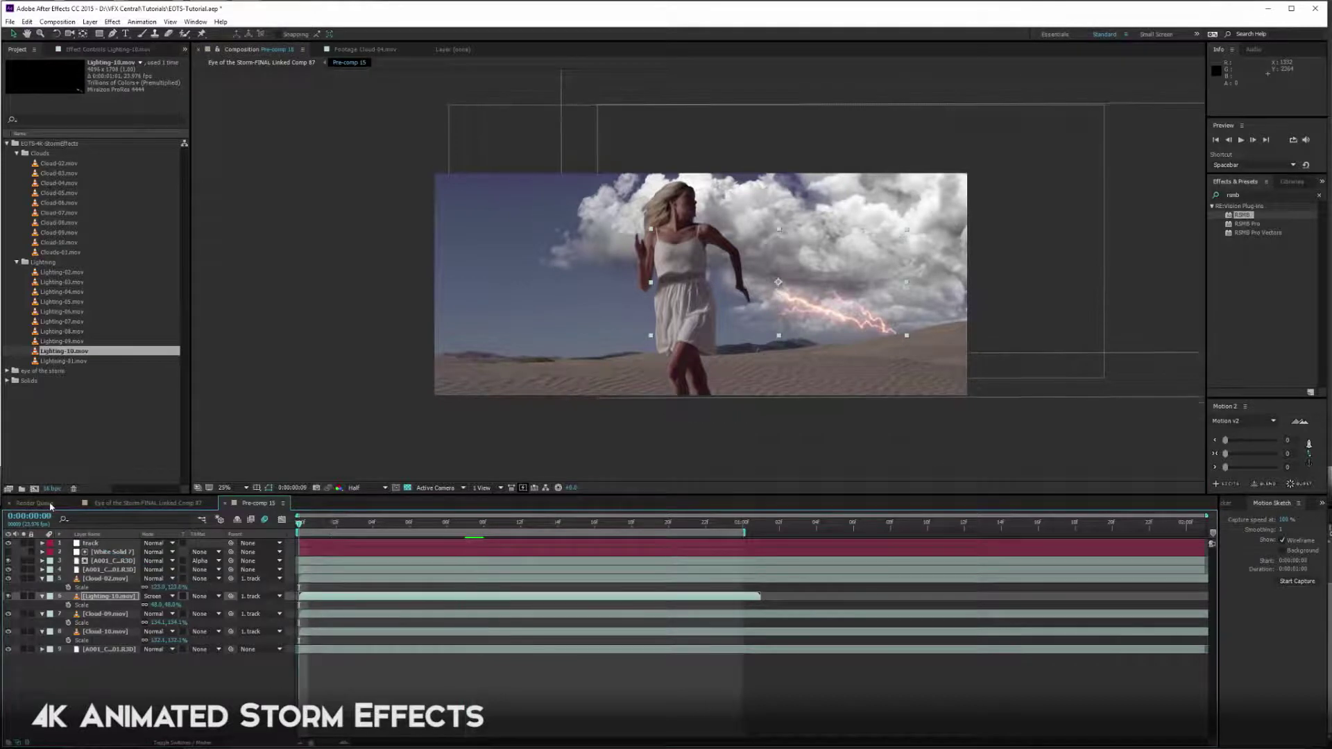
pyautogui.press('space')
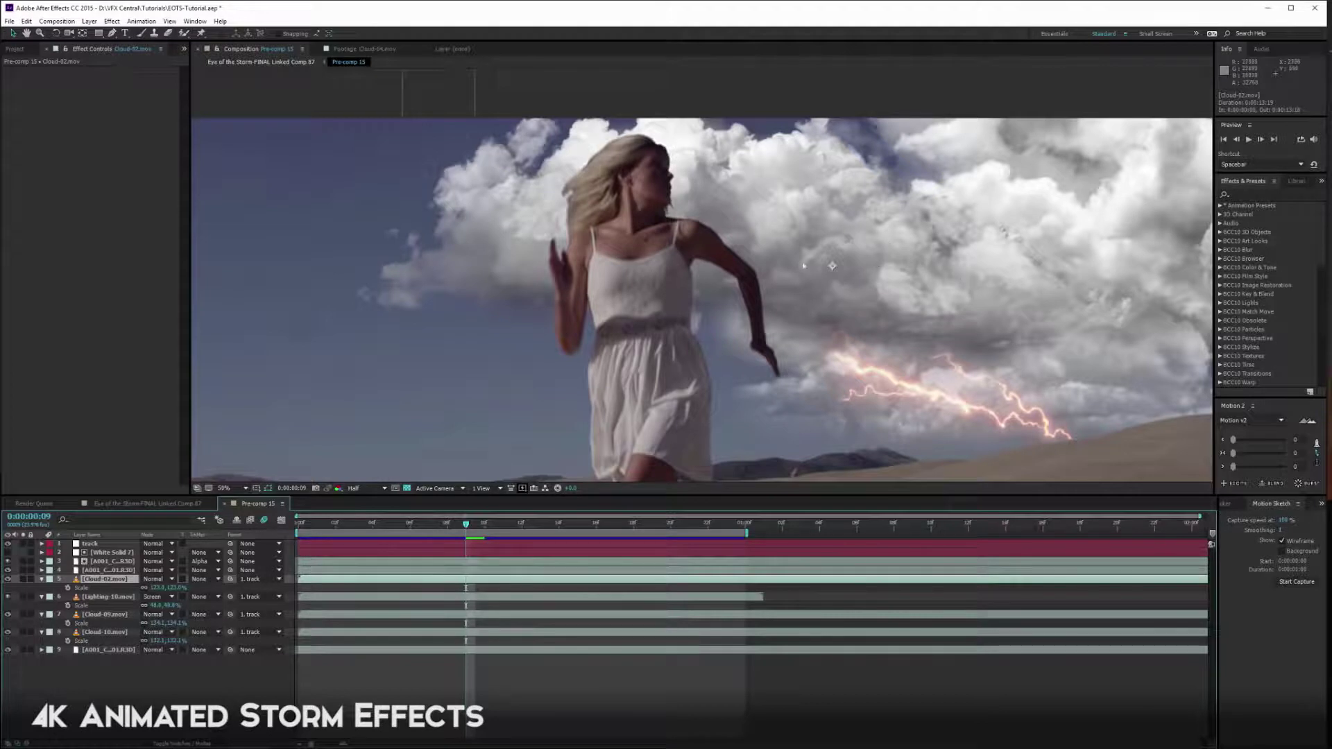
# Hide the Lighting-10, Cloud-09 and Cloud-10 layers so only the Cloud-02 cloud remains in the sky
pyautogui.click(9, 597)
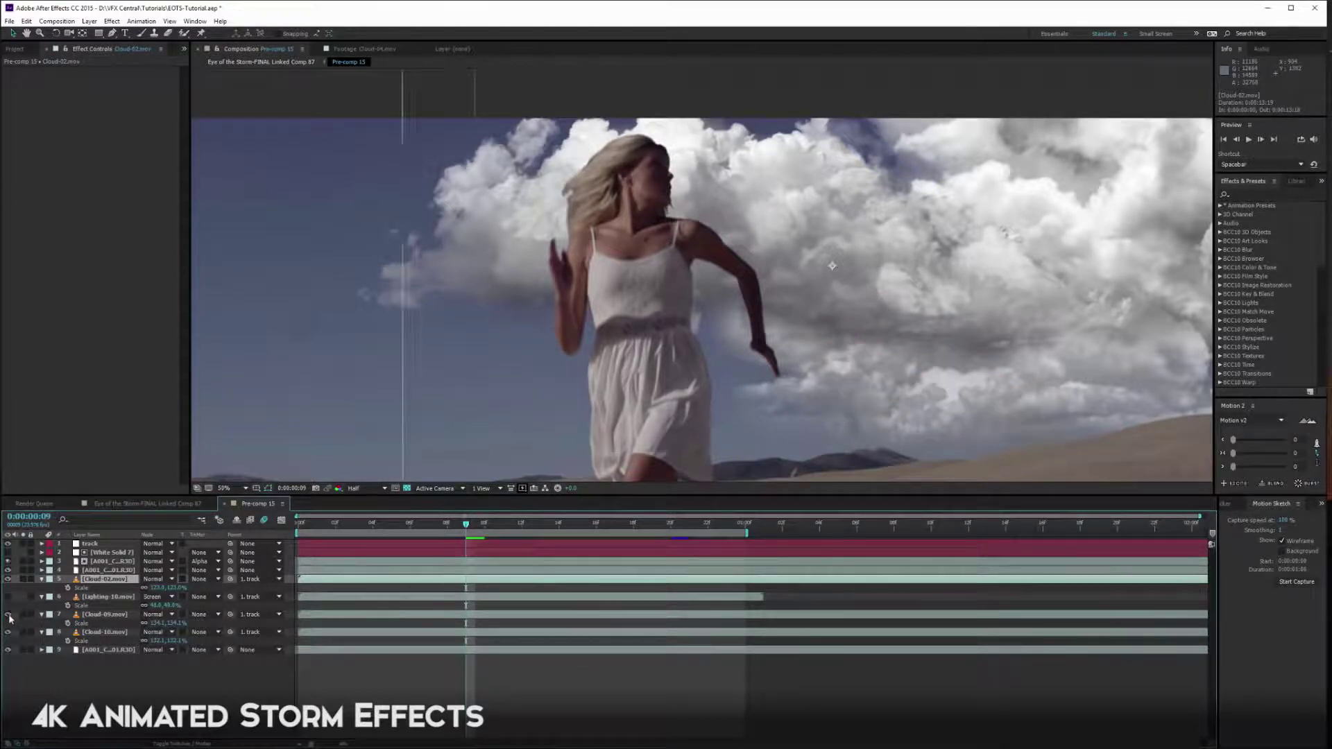
pyautogui.click(8, 615)
pyautogui.click(7, 631)
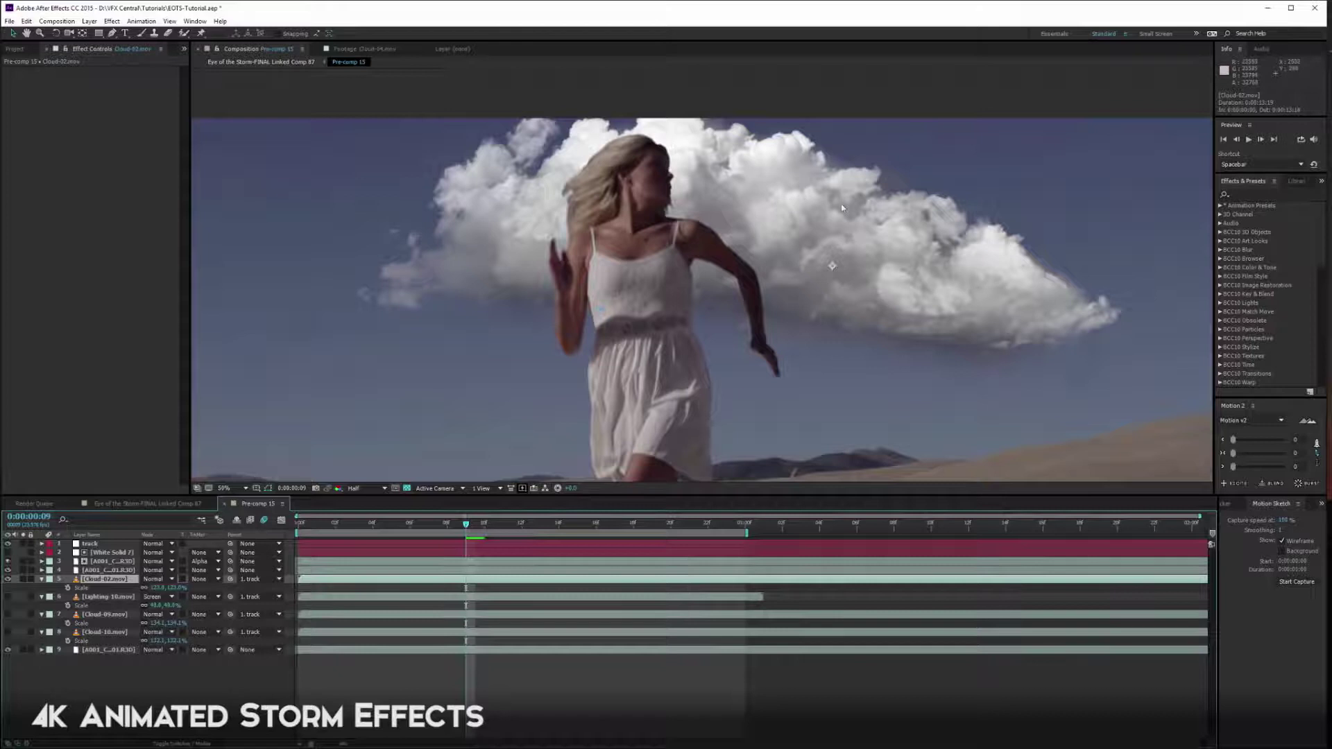
# Apply the BCC Tritone effect to the Cloud-02 layer
pyautogui.click(56, 270)
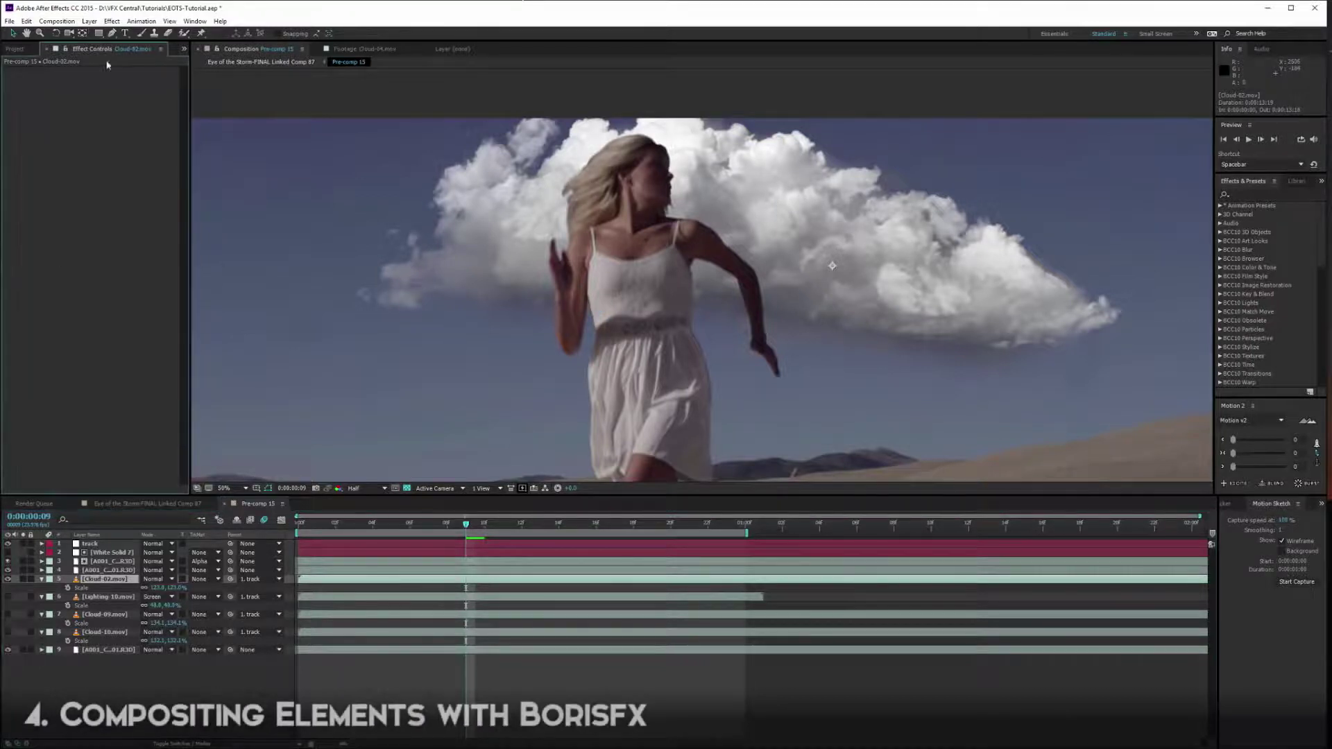
pyautogui.click(112, 21)
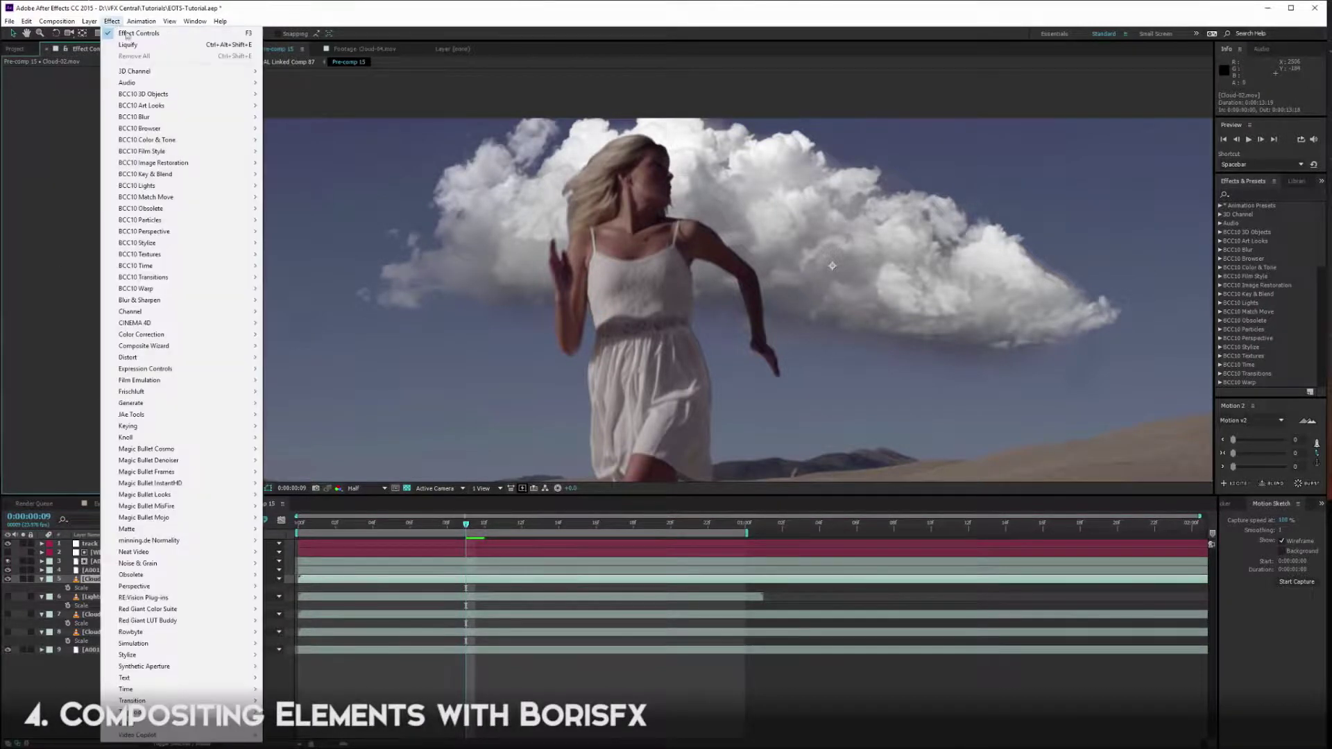
pyautogui.moveTo(159, 142)
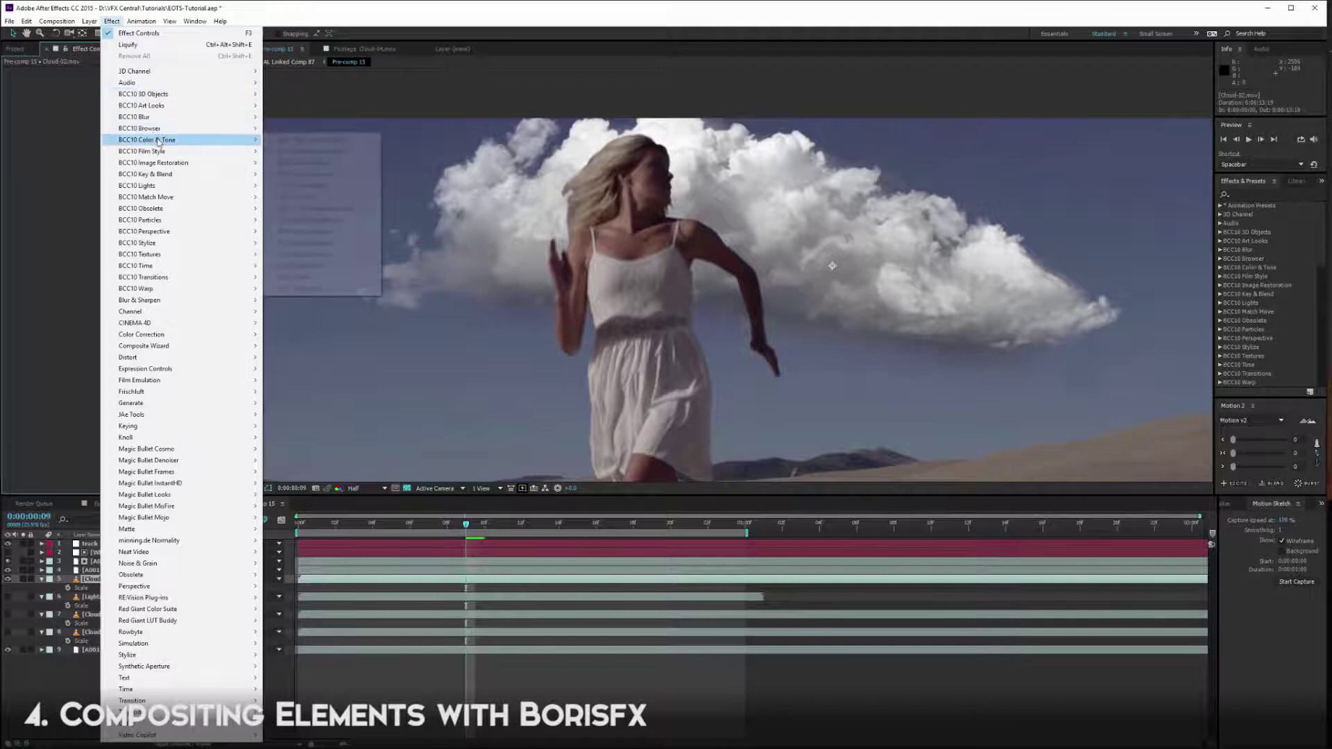
pyautogui.click(325, 282)
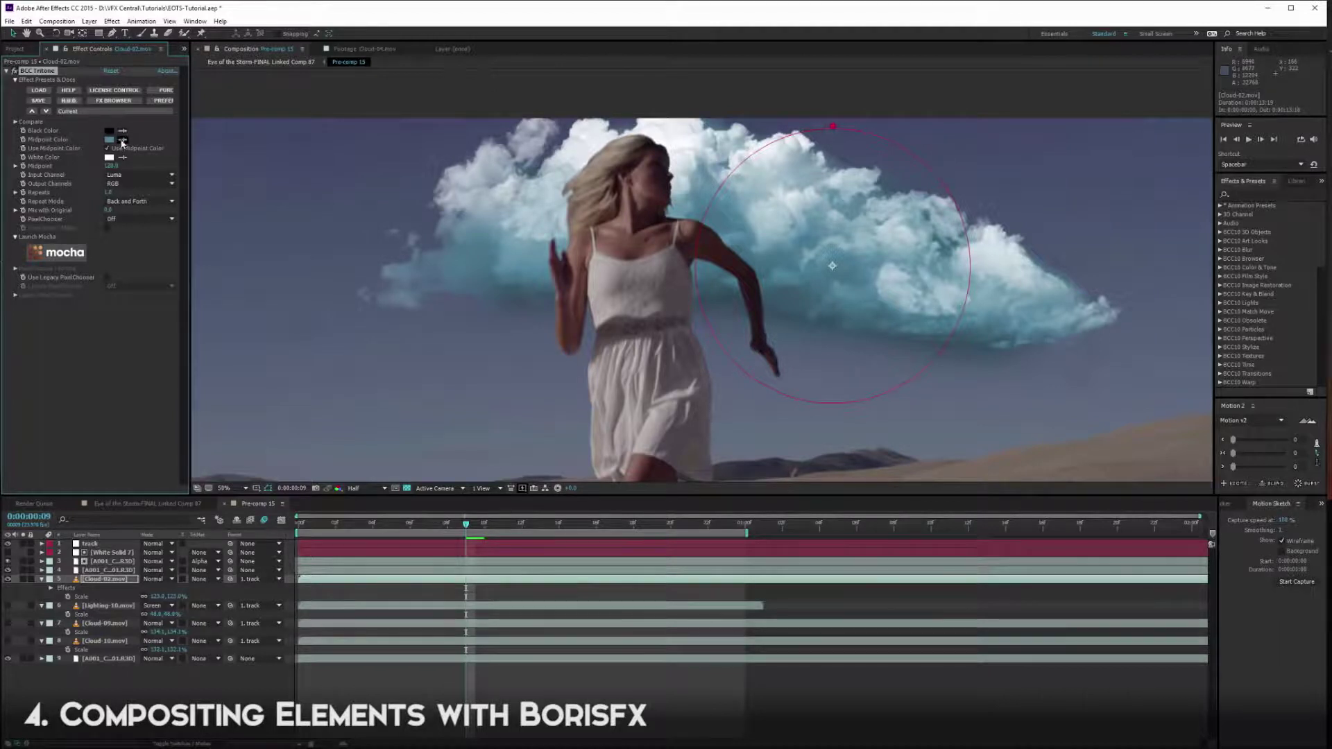
# Sample Tritone's midpoint color from the blue sky and its white color from the woman's dress, then fine-tune the white color
pyautogui.click(518, 366)
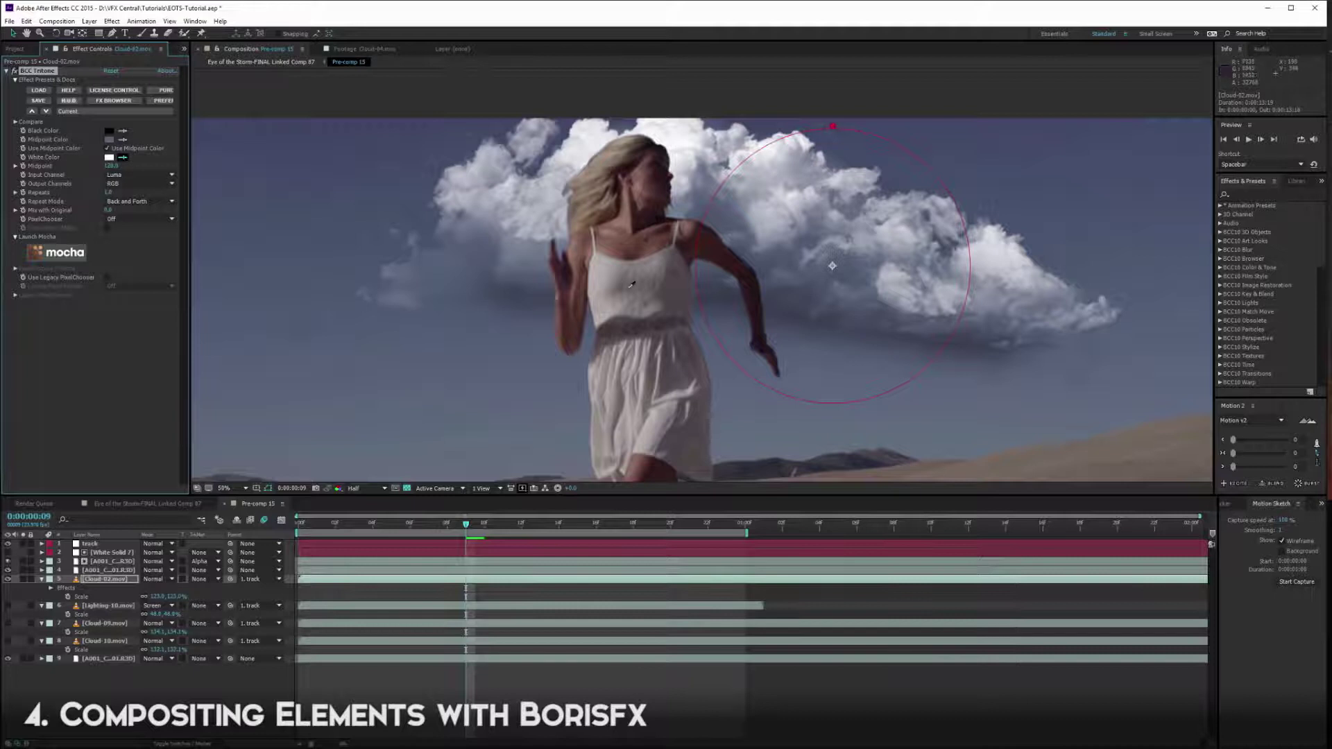
pyautogui.click(640, 449)
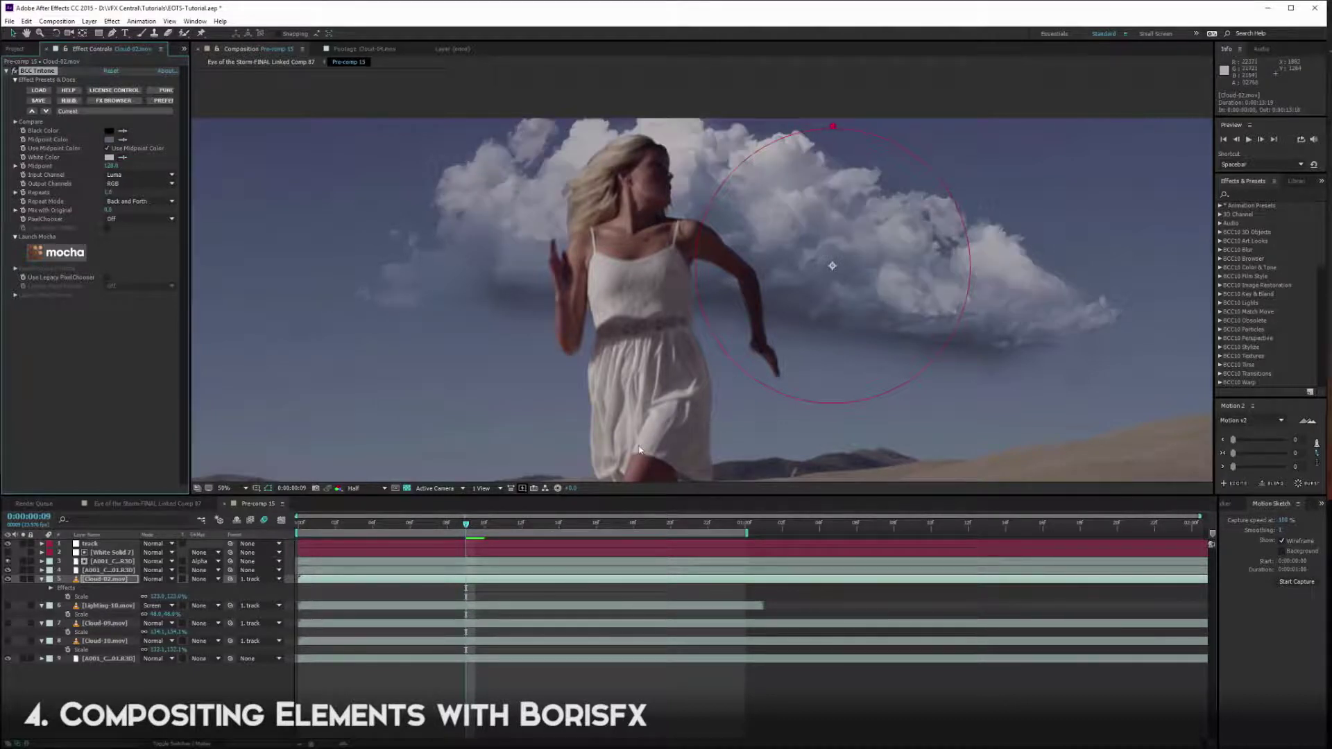
pyautogui.click(109, 157)
pyautogui.moveTo(760, 481); pyautogui.dragTo(757, 455)
pyautogui.click(964, 444)
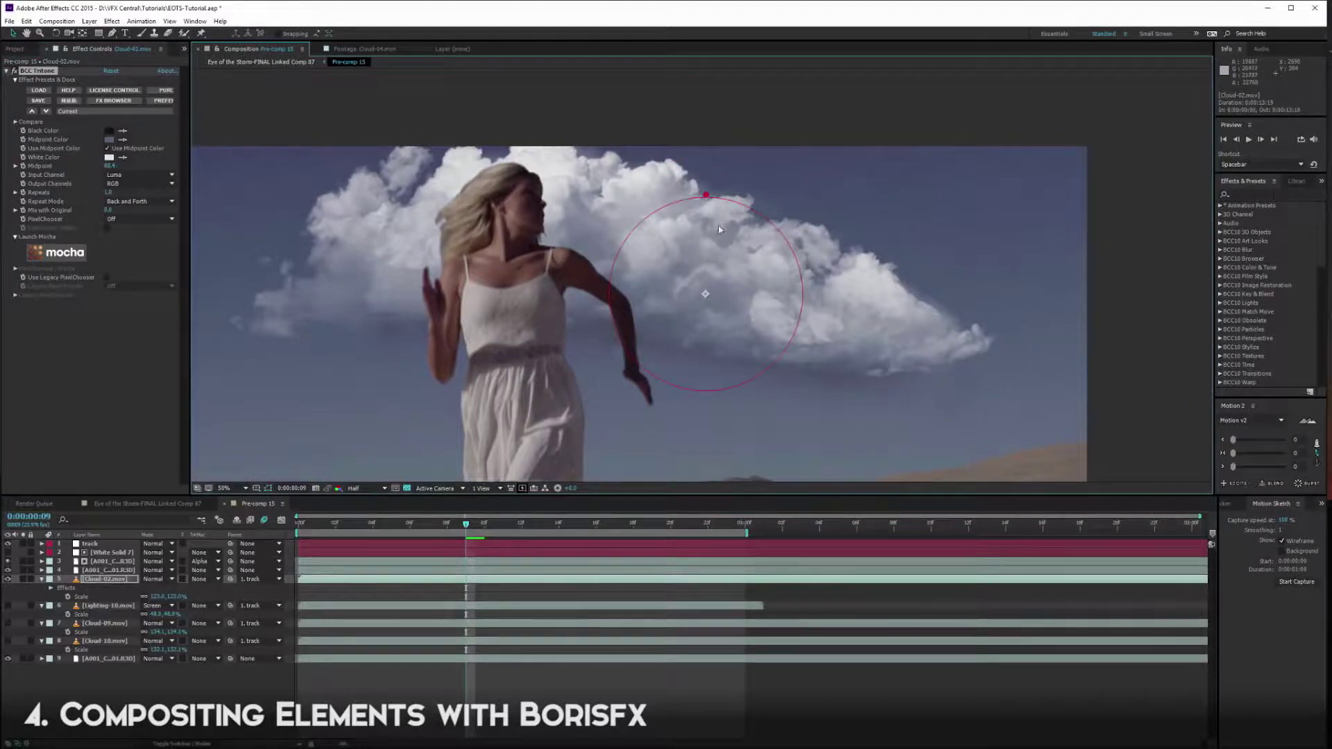
# Lower the Tritone midpoint to about 78 with the circular control over the cloud, then collapse the effect's settings
pyautogui.moveTo(707, 199)
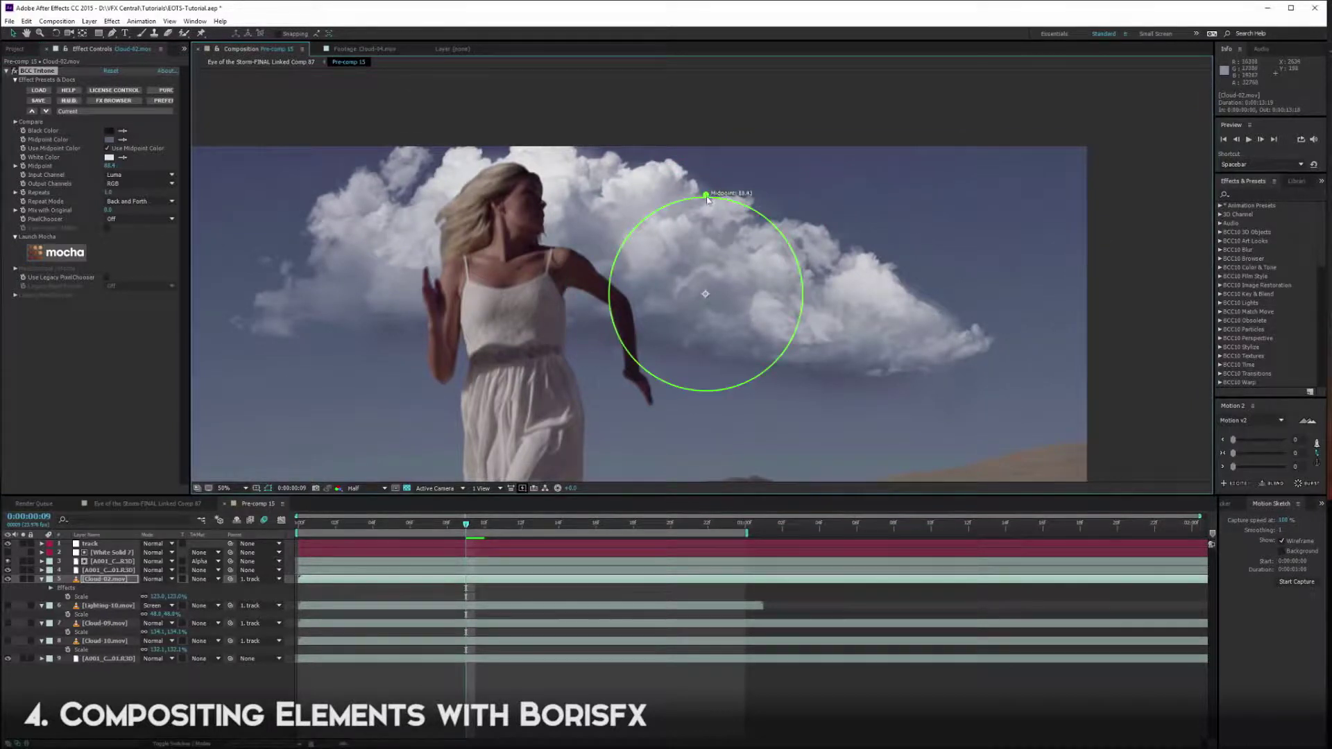
pyautogui.moveTo(707, 198)
pyautogui.mouseDown()
pyautogui.moveTo(708, 235)
pyautogui.moveTo(707, 202)
pyautogui.mouseUp()
pyautogui.moveTo(706, 217); pyautogui.dragTo(706, 206)
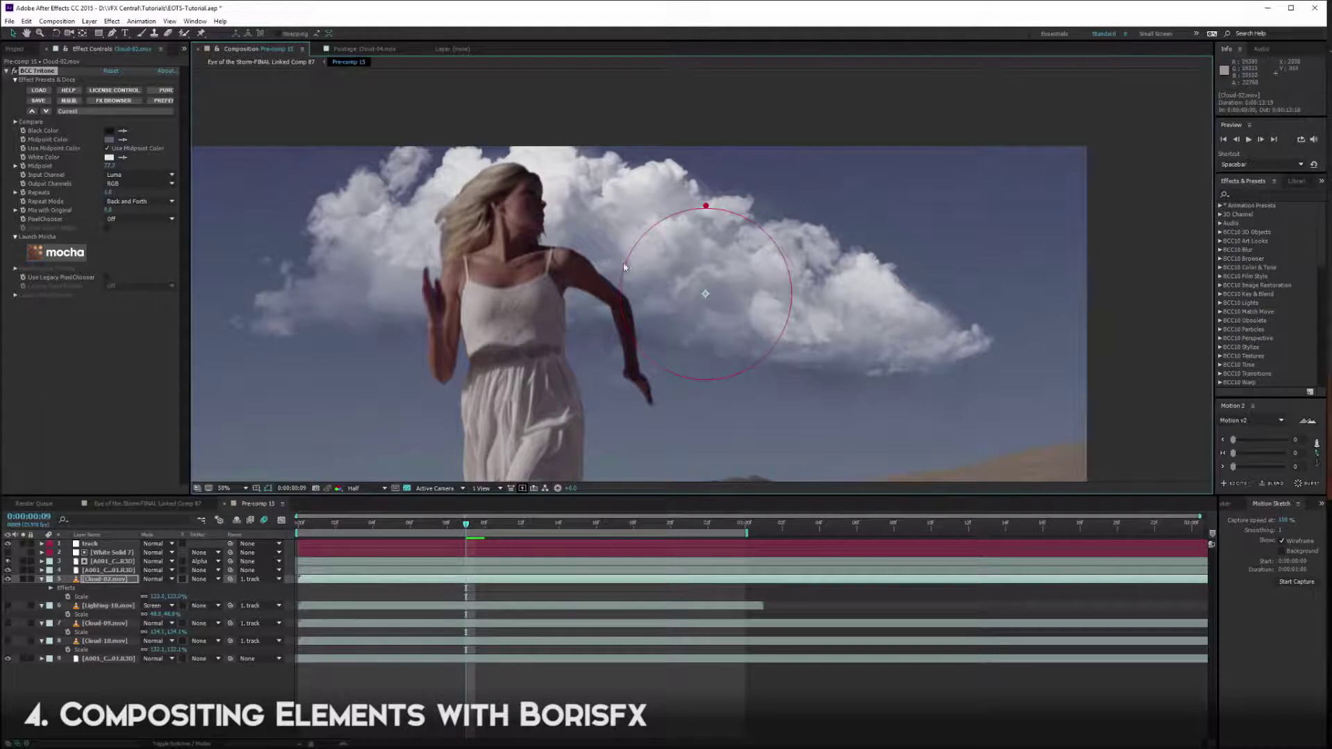
pyautogui.press('.')
pyautogui.moveTo(709, 147); pyautogui.dragTo(709, 167)
pyautogui.press(',')
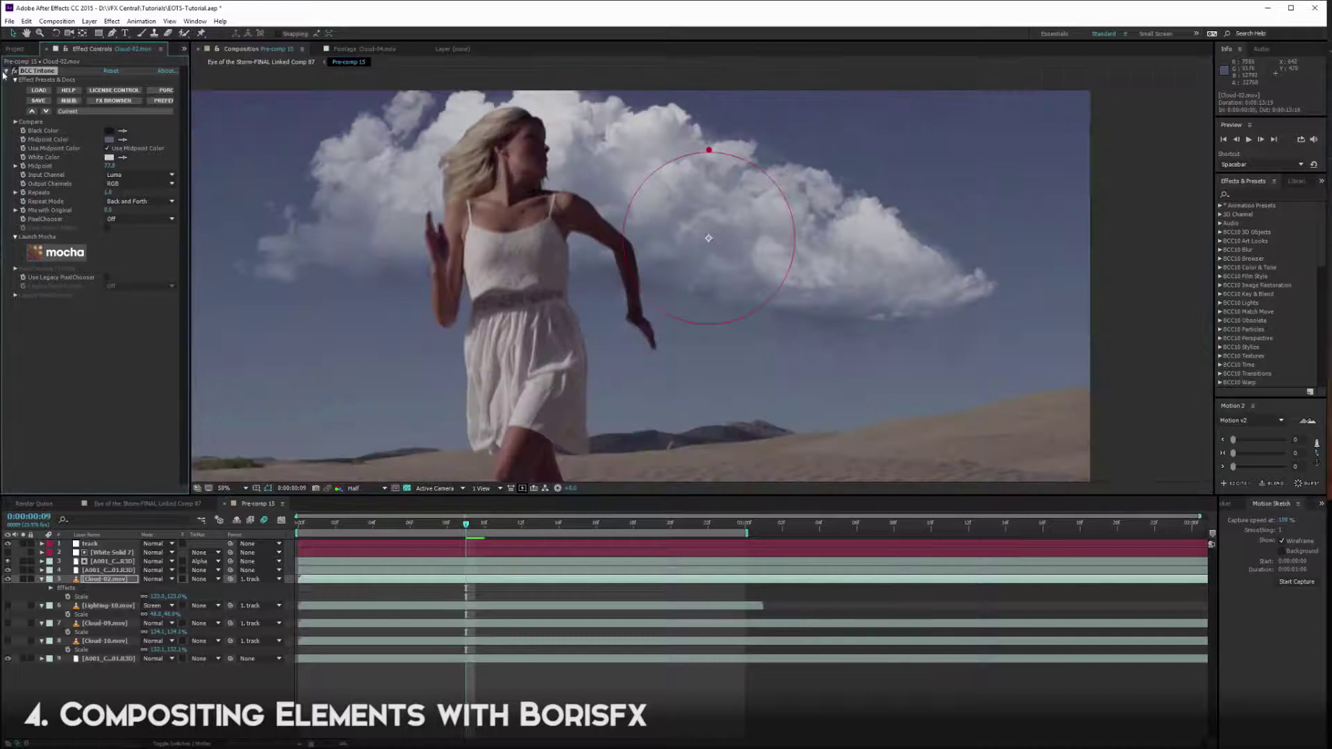
pyautogui.click(4, 72)
# Add the BCC Lens Shape blur to Cloud-02 and set its Iris Scale to 2.5
pyautogui.press('.')
pyautogui.moveTo(804, 232); pyautogui.dragTo(771, 345)
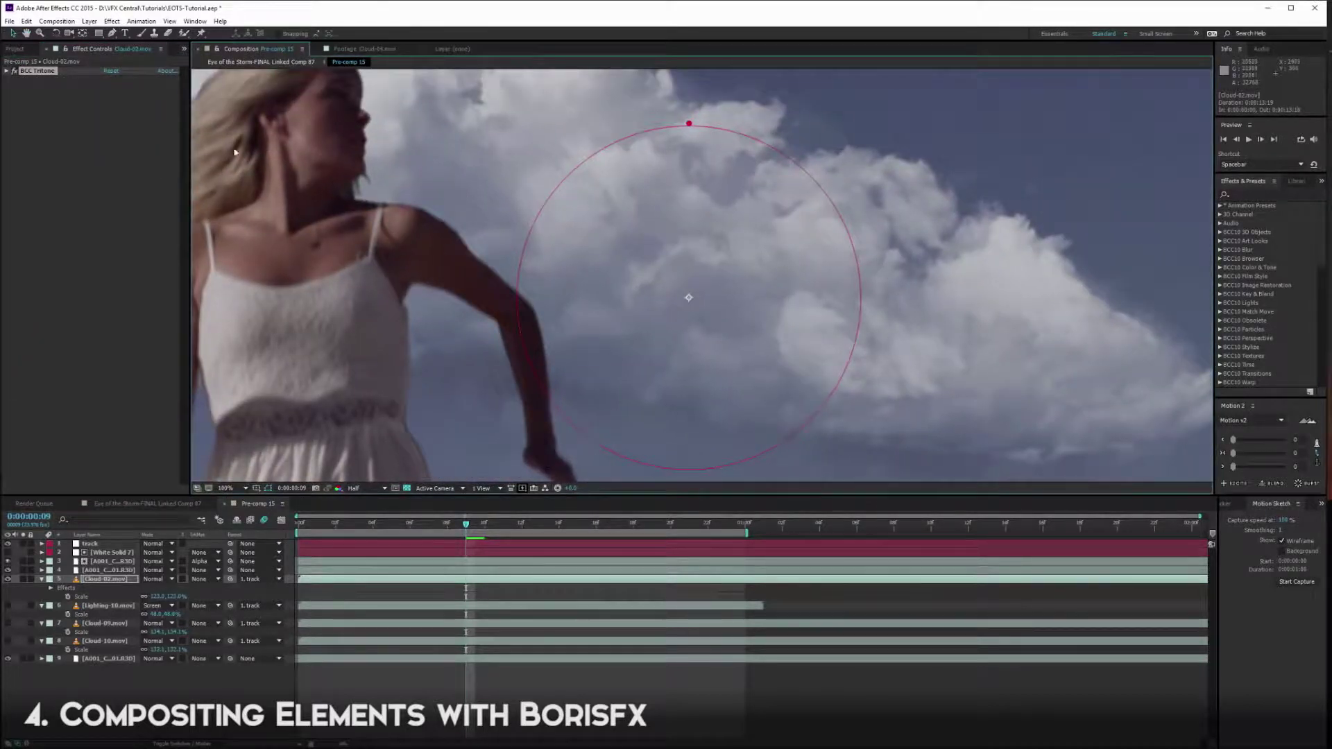
pyautogui.click(103, 143)
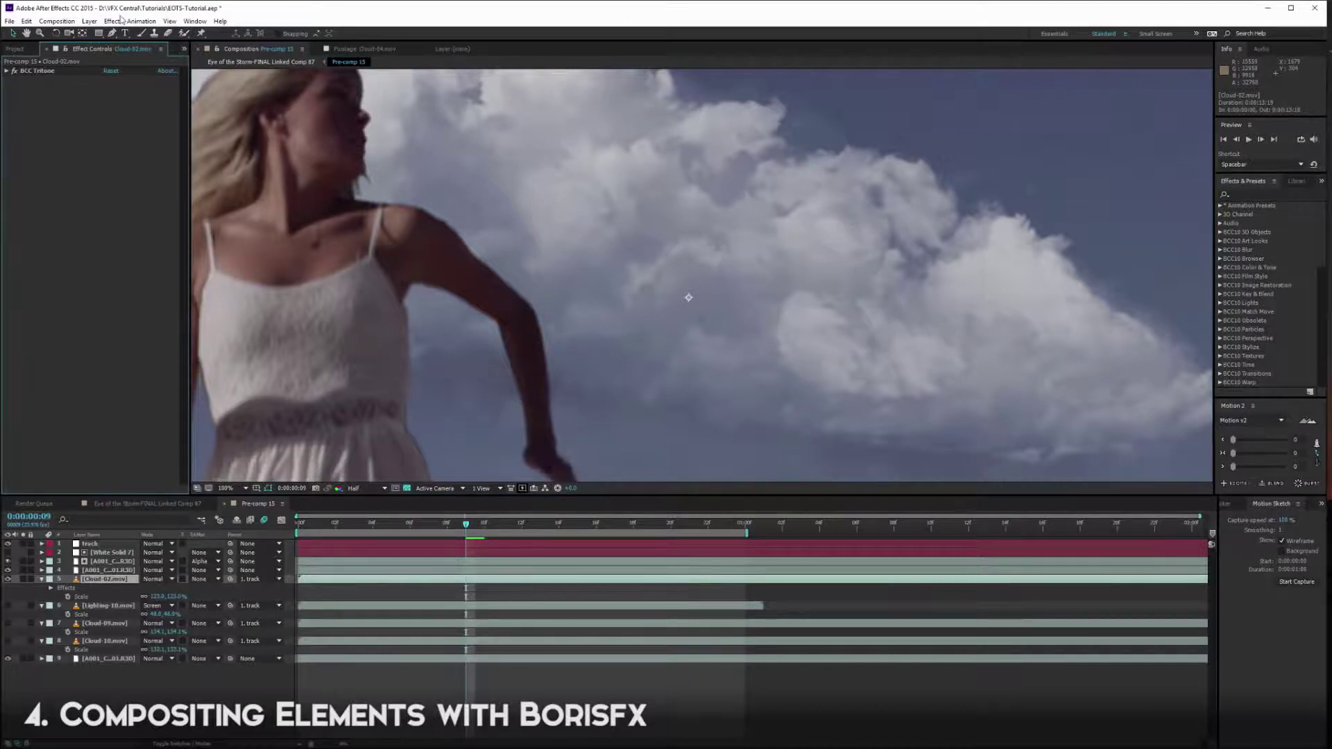
pyautogui.click(119, 20)
pyautogui.moveTo(146, 119)
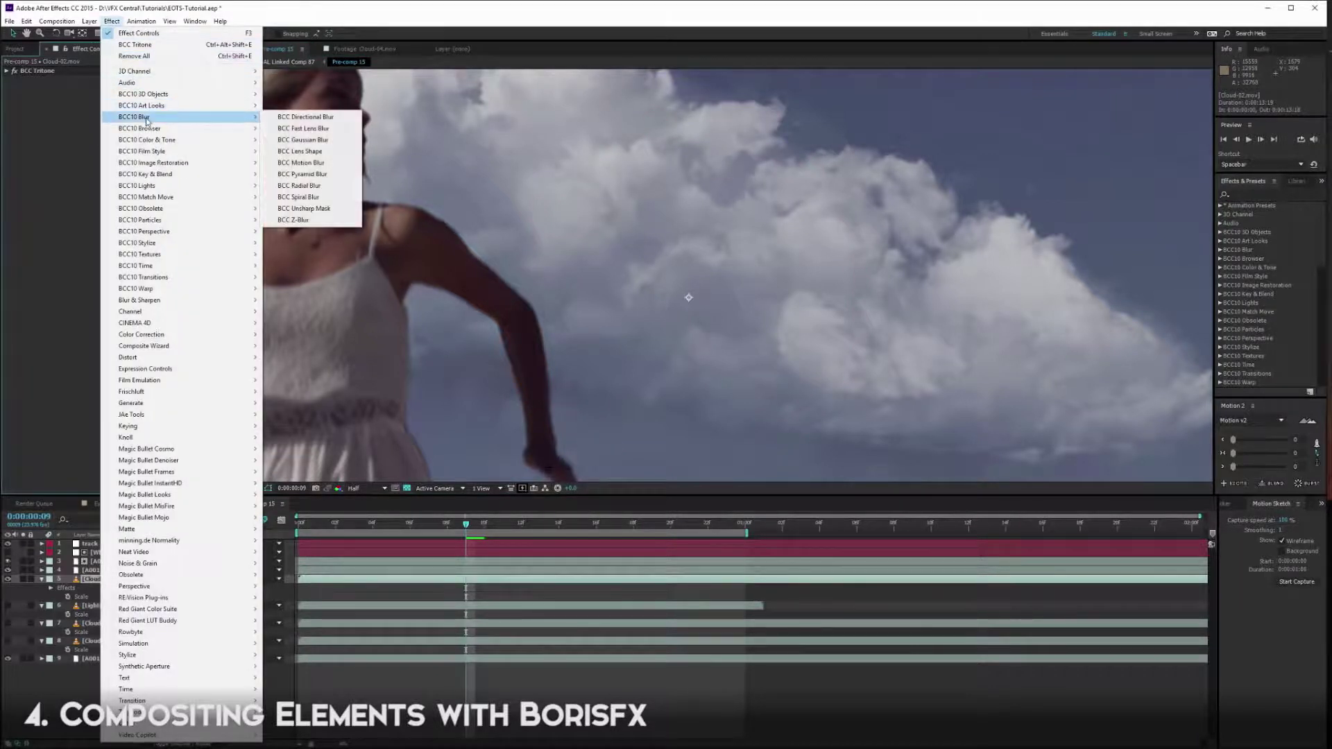
pyautogui.click(323, 152)
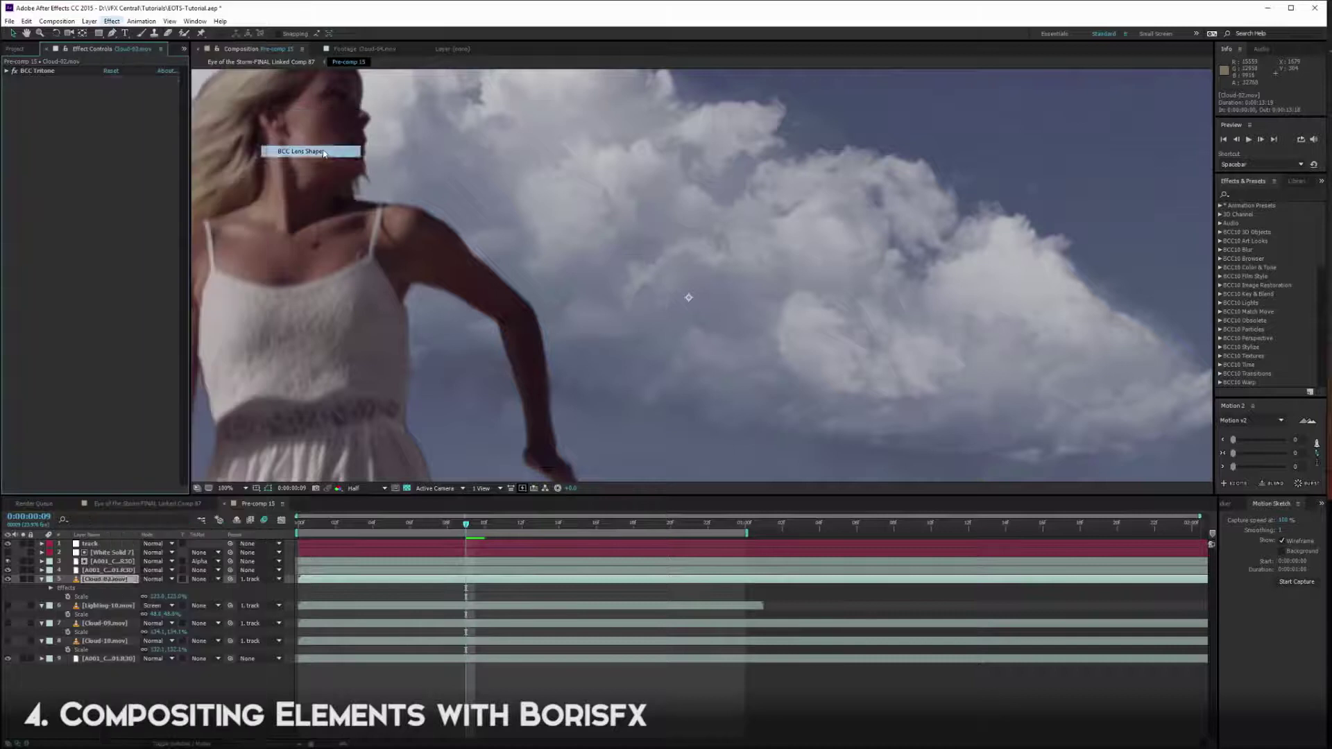
pyautogui.click(111, 148)
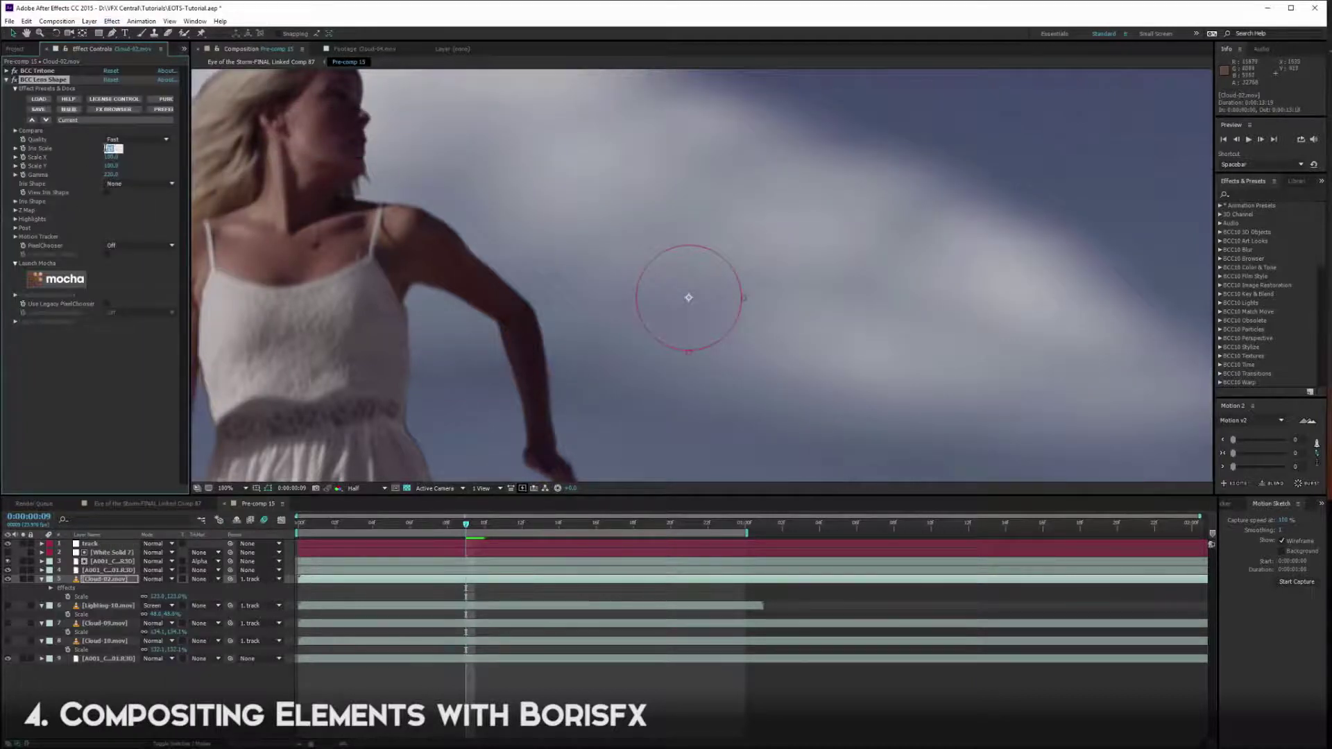
pyautogui.write('2.5')
pyautogui.press('Return')
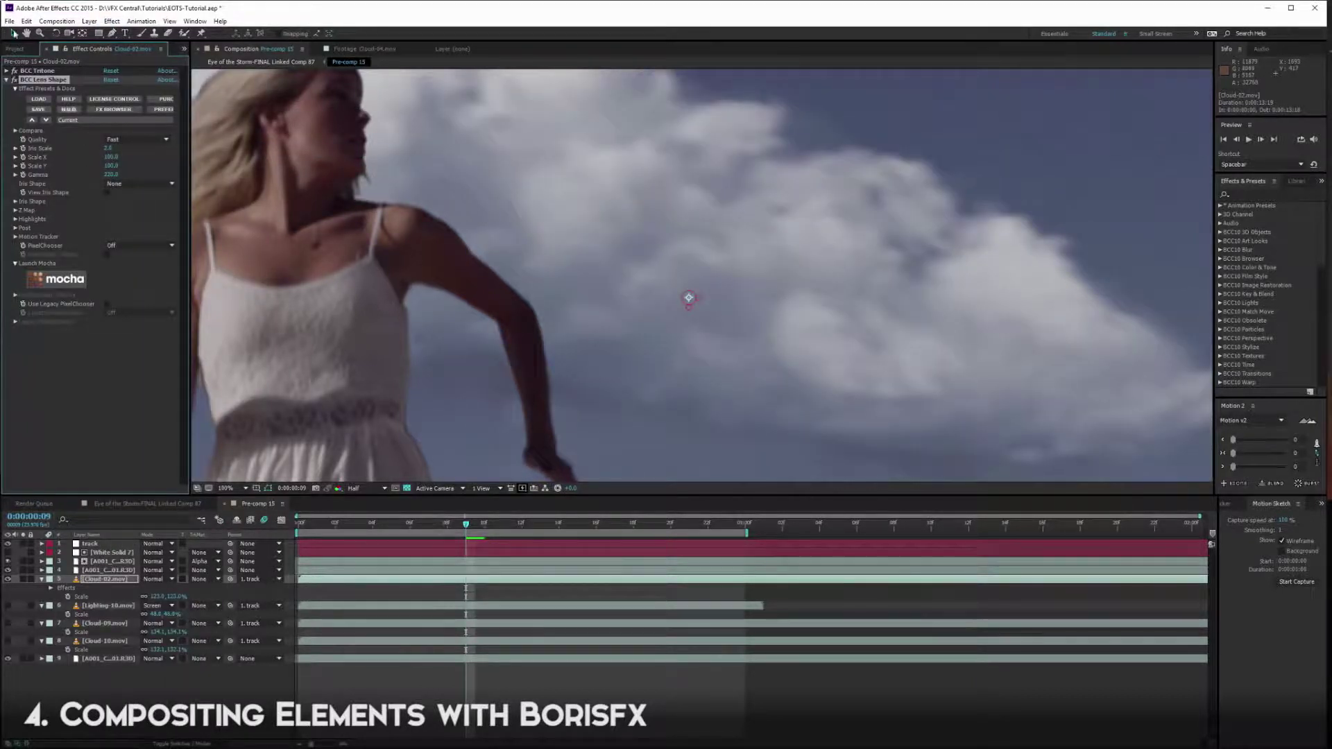
pyautogui.click(108, 149)
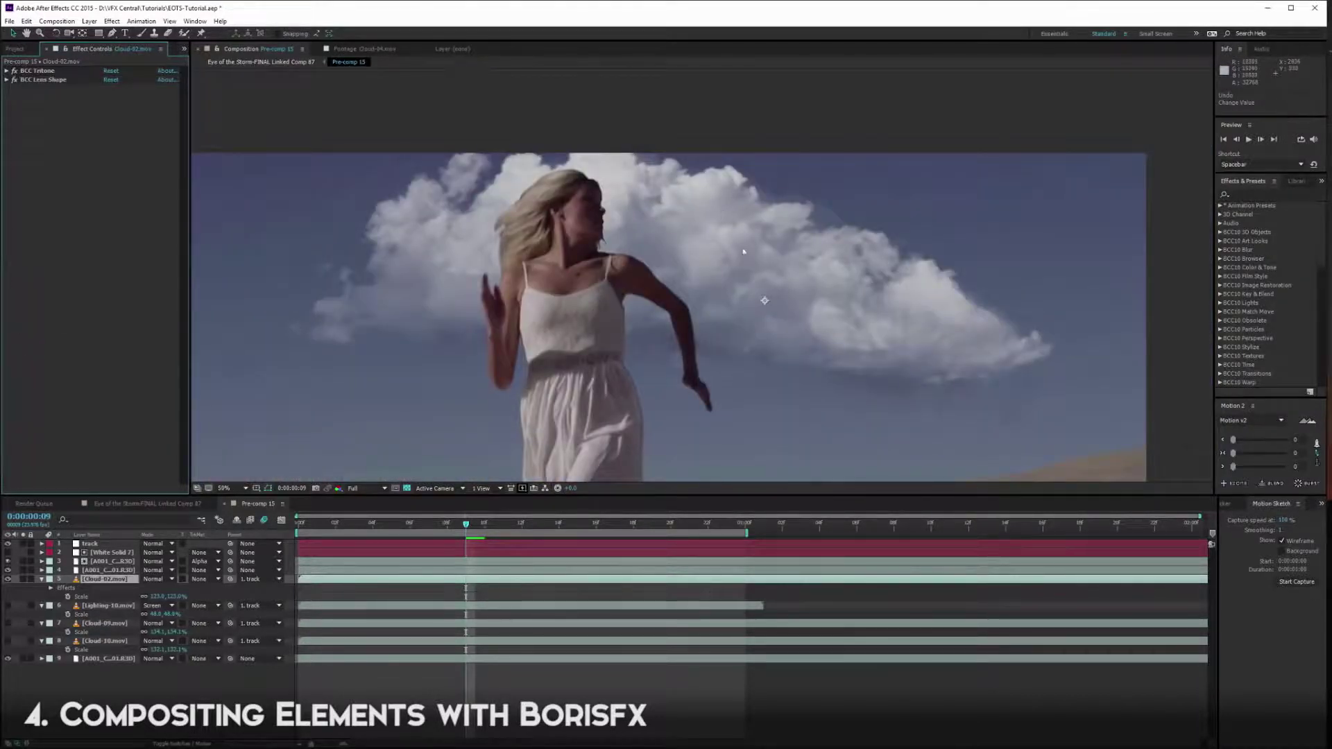
# Compare the cloud's sharpness with the woman up close and add the BCC Match Grain effect to Cloud-02
pyautogui.press('.')
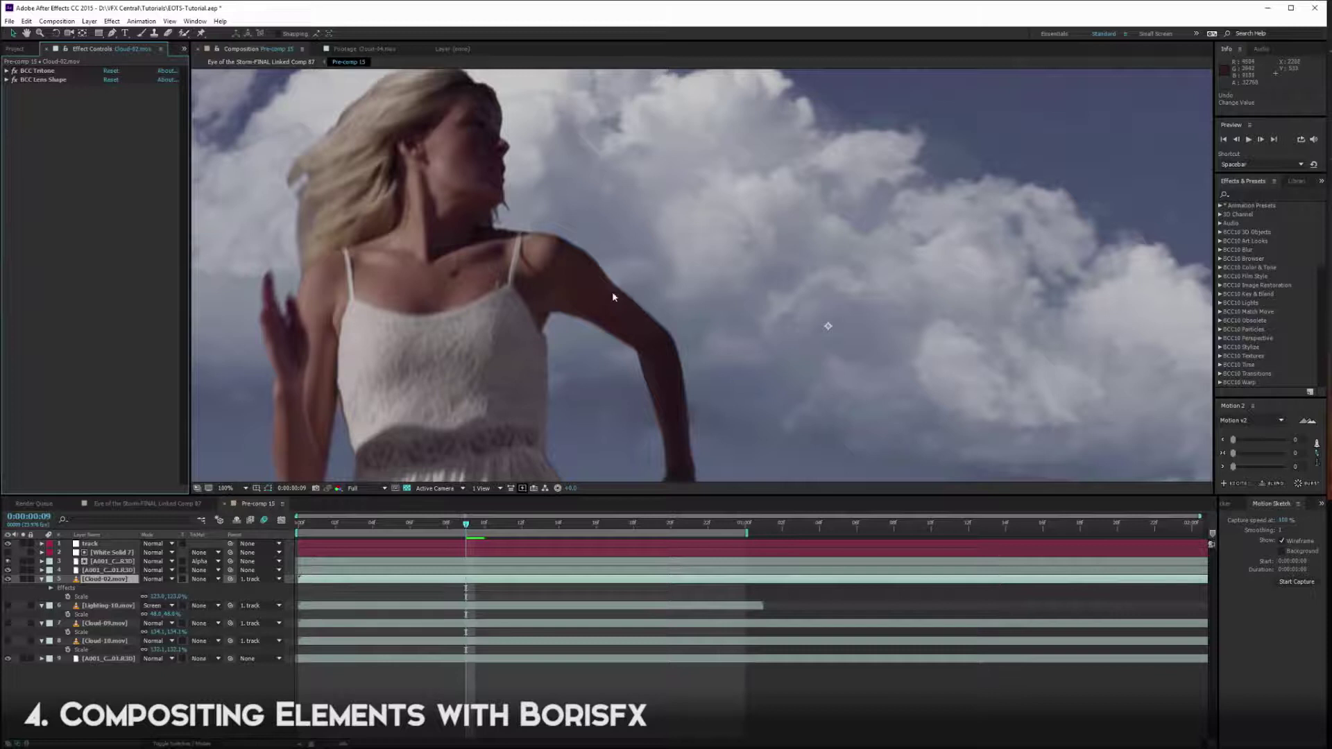
pyautogui.press('.')
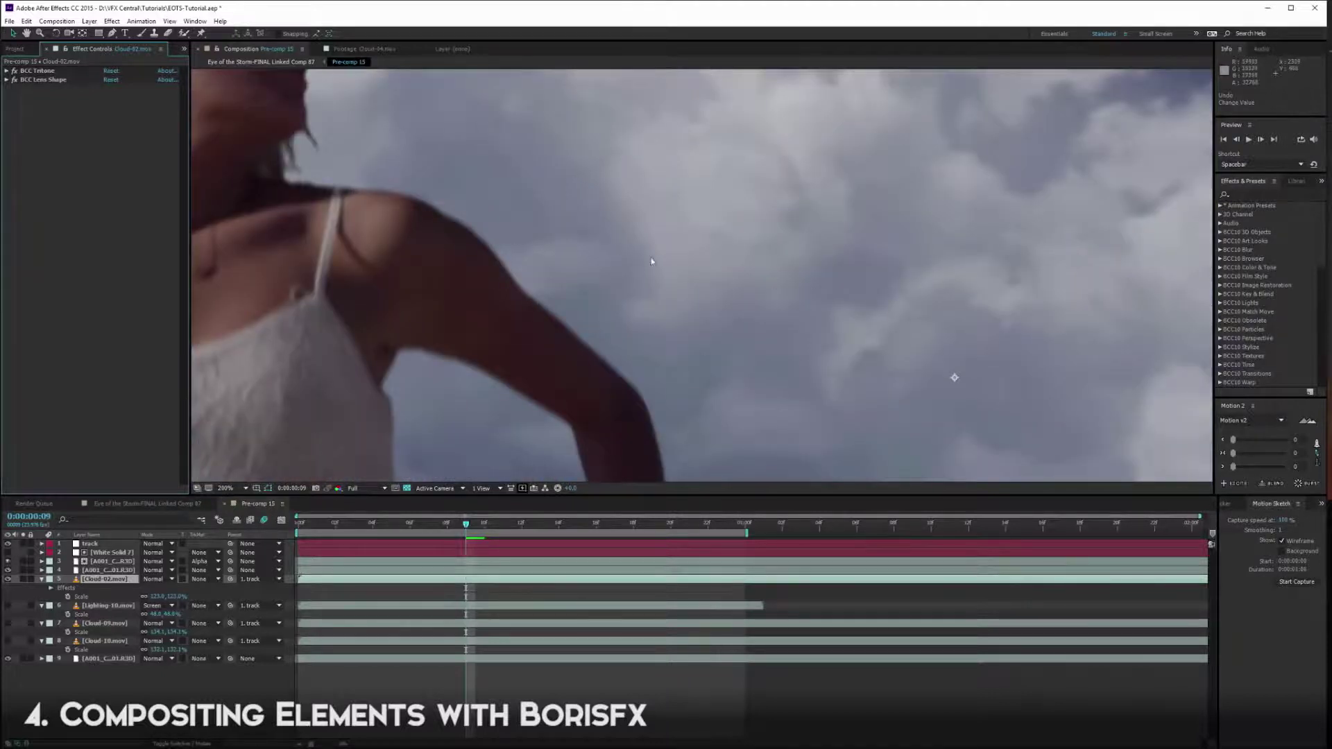
pyautogui.press(',')
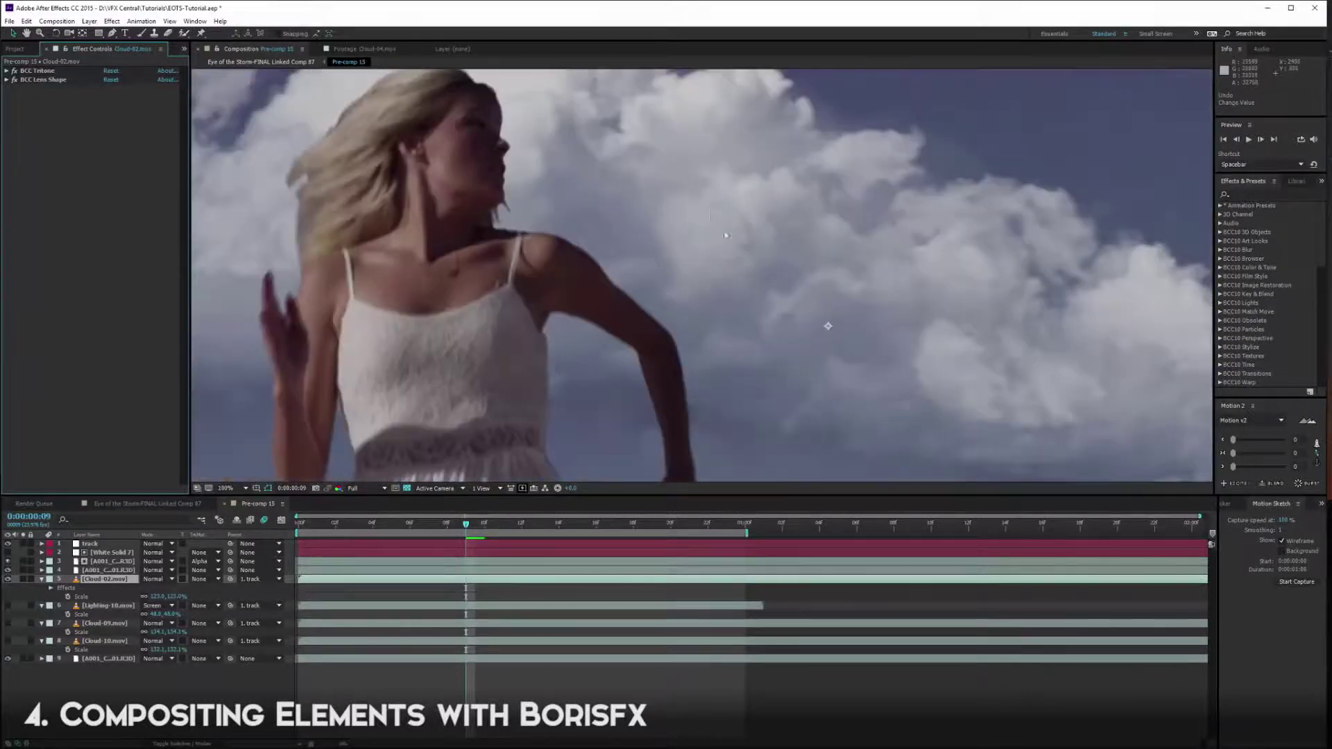
pyautogui.click(111, 22)
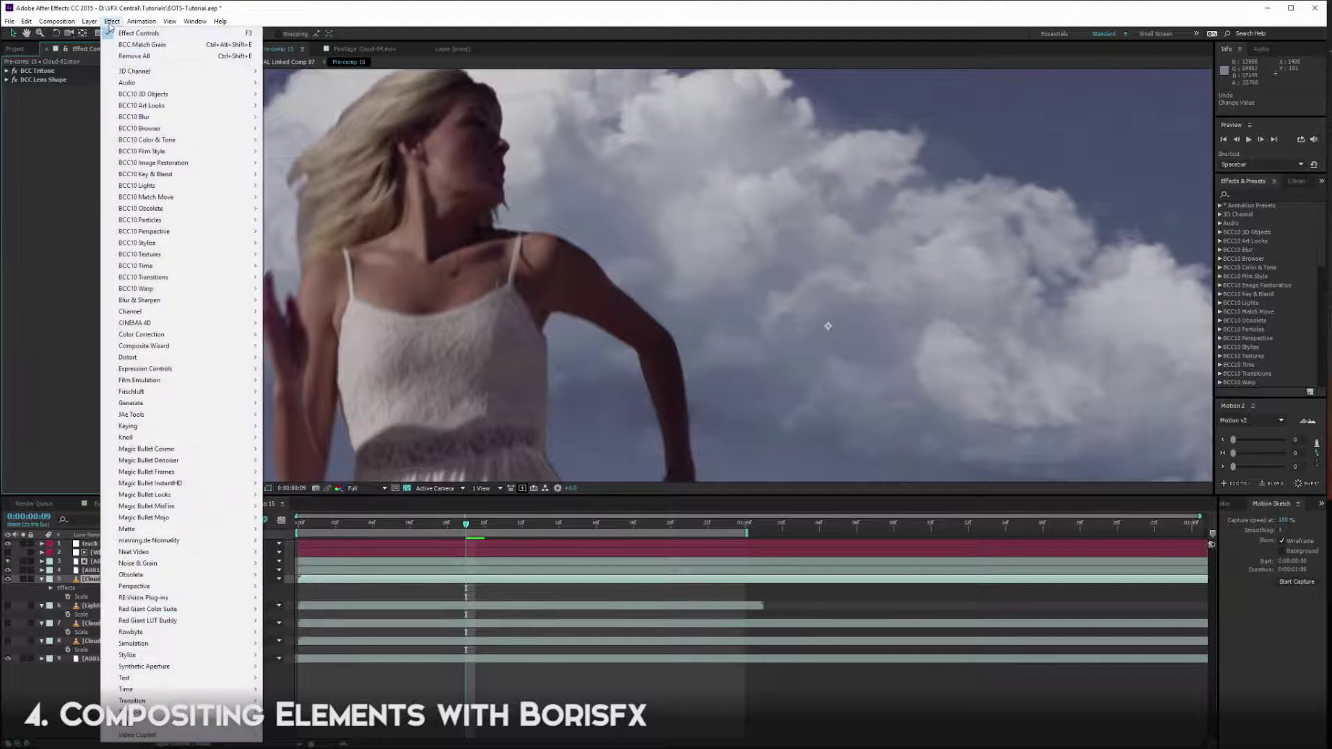
pyautogui.moveTo(173, 154)
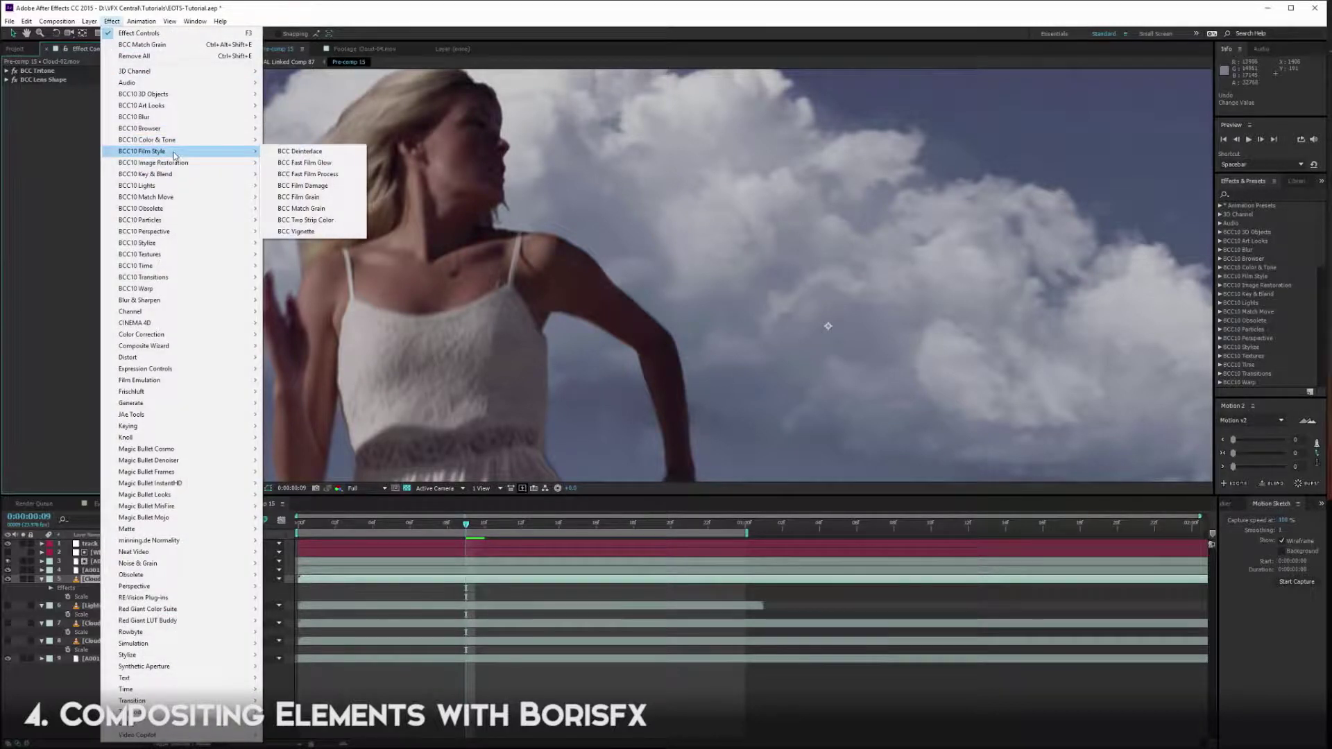
pyautogui.click(319, 209)
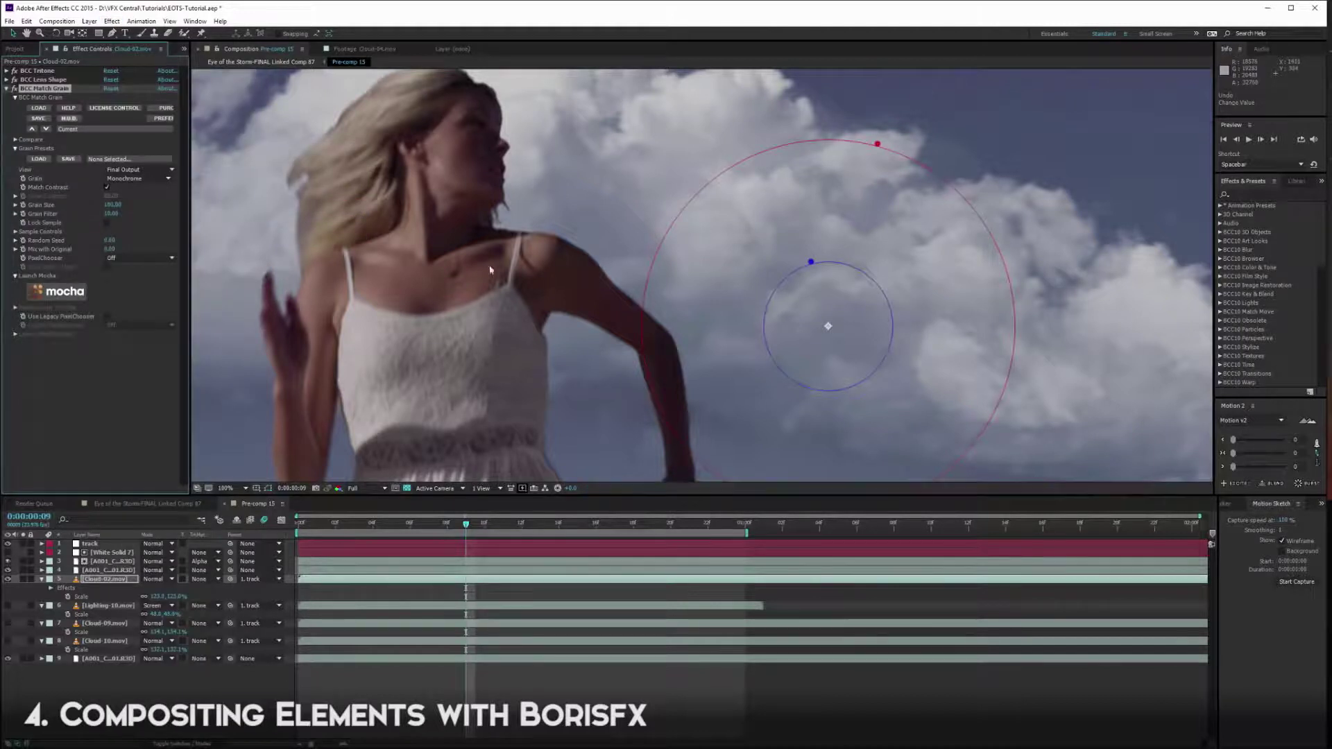
# Slightly reduce Match Grain's grain size using the outer circular control and switch its grain type to RGB
pyautogui.moveTo(876, 152)
pyautogui.mouseDown()
pyautogui.moveTo(865, 178)
pyautogui.moveTo(874, 158)
pyautogui.mouseUp()
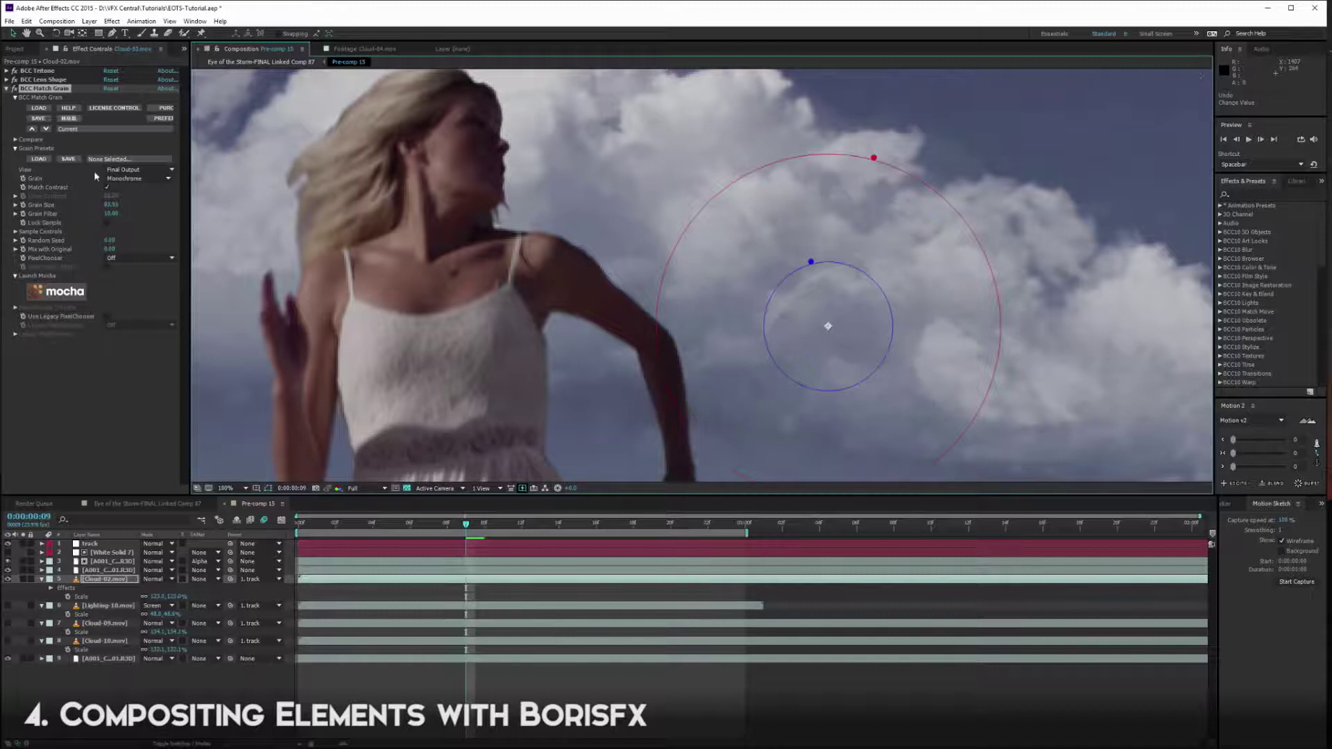
pyautogui.click(136, 178)
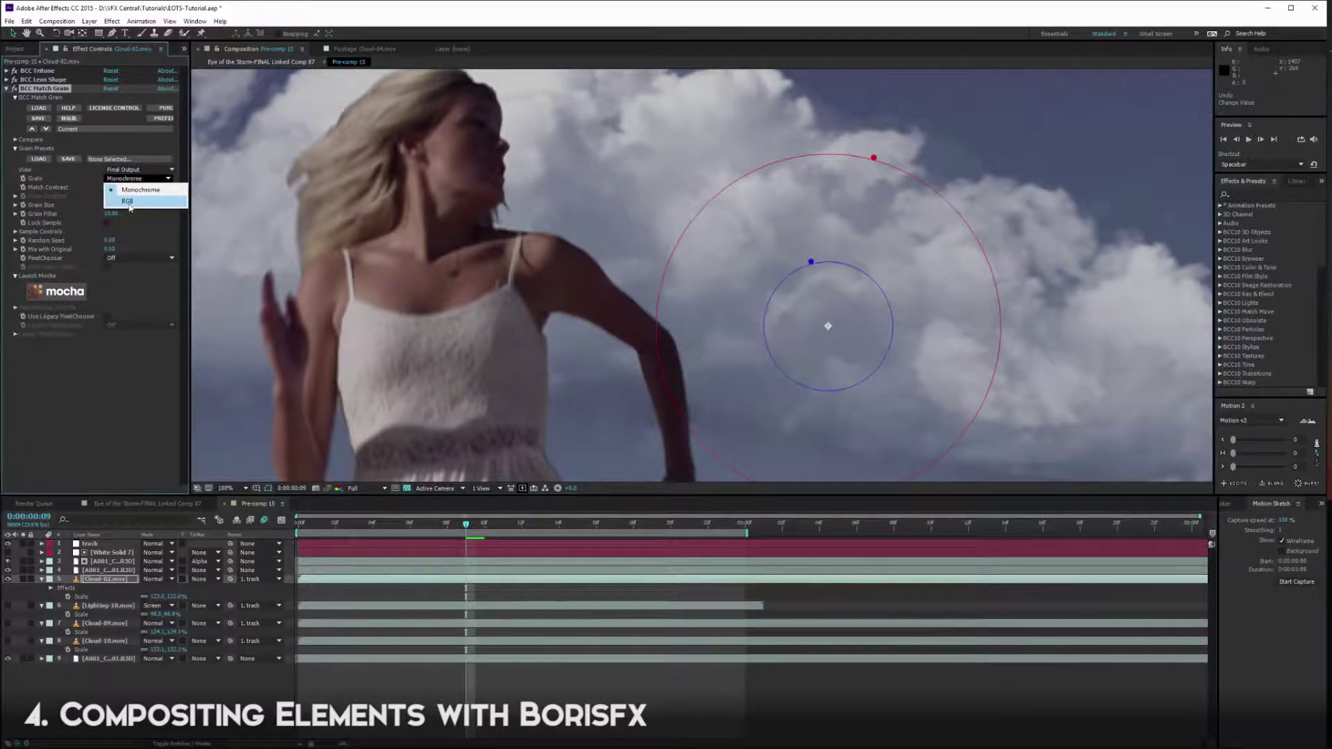
pyautogui.click(129, 203)
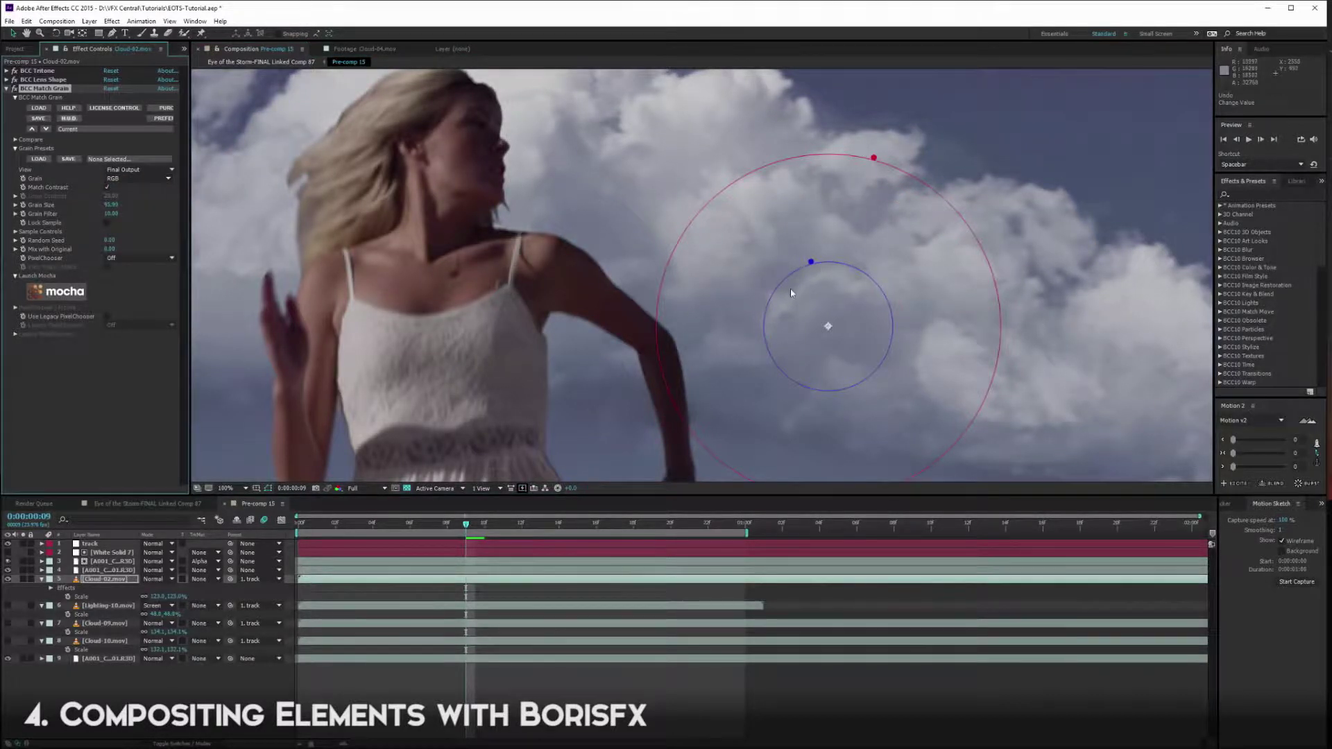
# Use the background footage on layer 9 as Match Grain's sample layer, check the grain at different zooms, and collapse the effect
pyautogui.press('.')
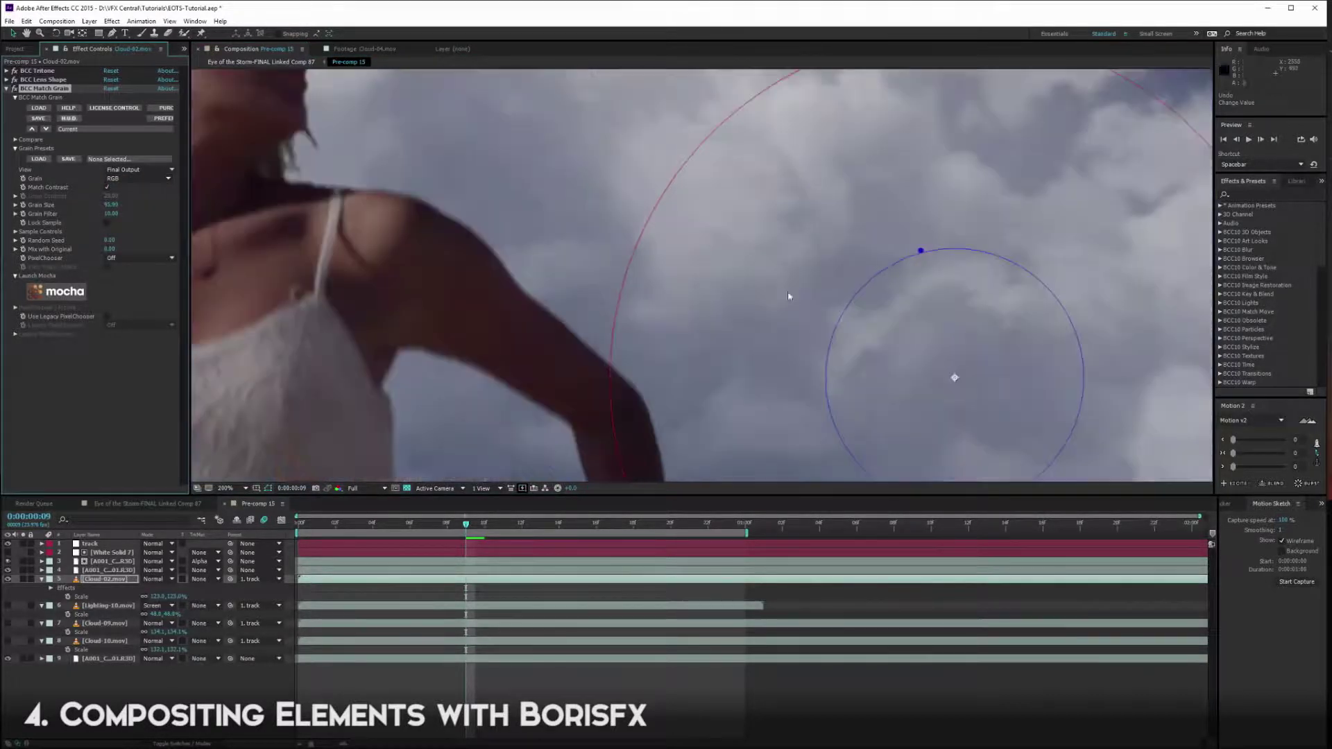
pyautogui.click(15, 232)
pyautogui.click(149, 241)
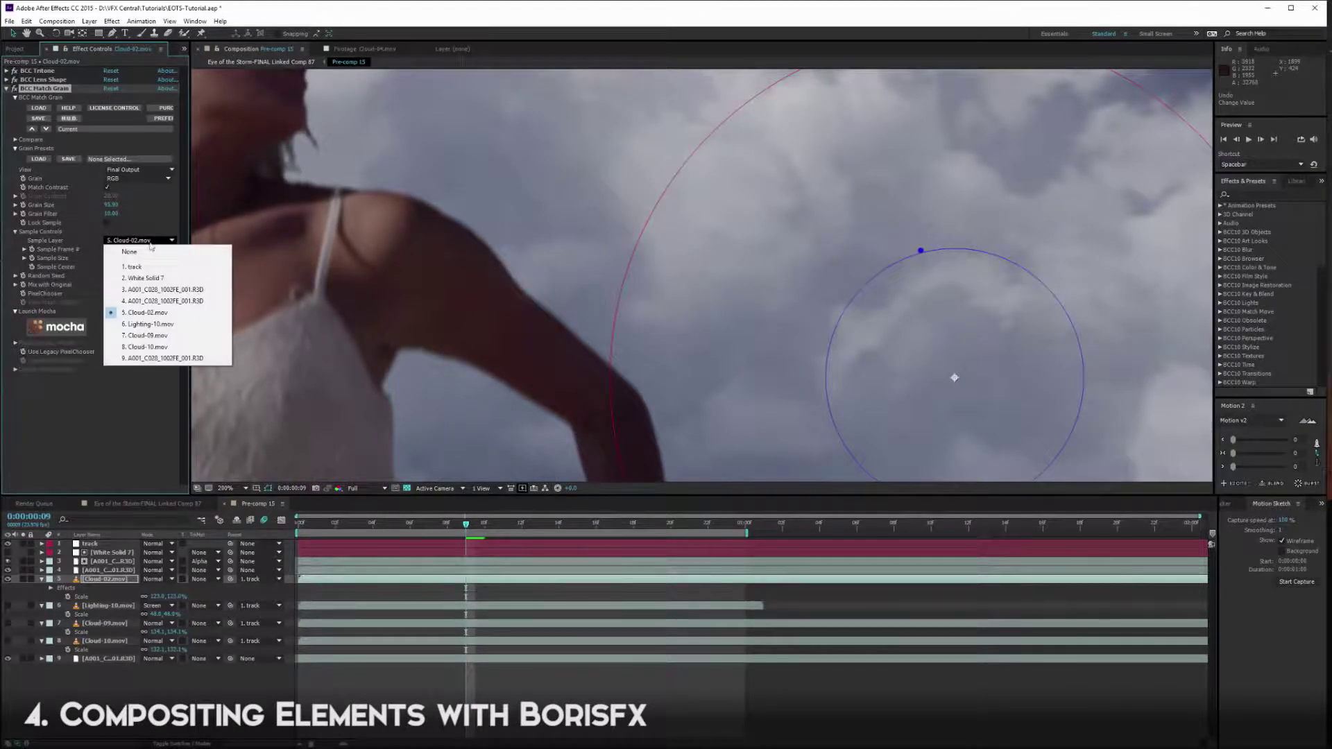
pyautogui.click(167, 358)
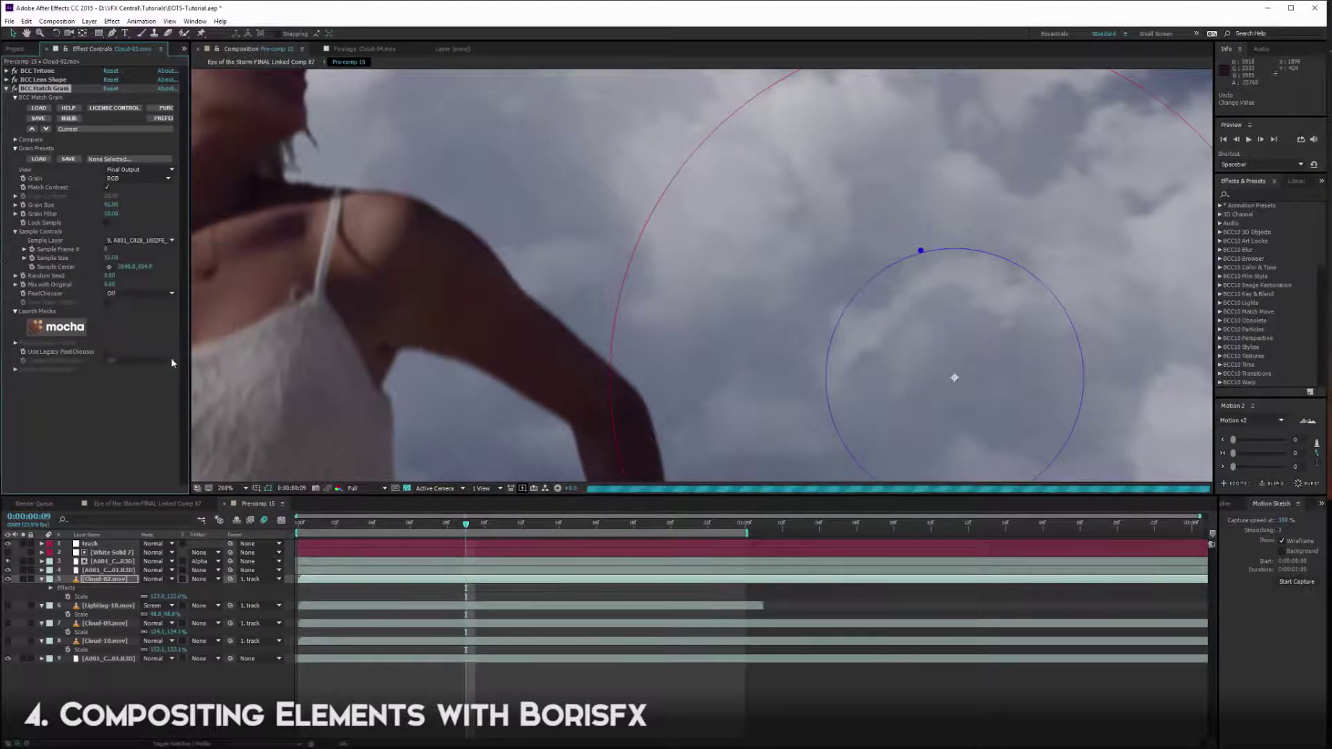
pyautogui.scroll(-4, 681, 343)
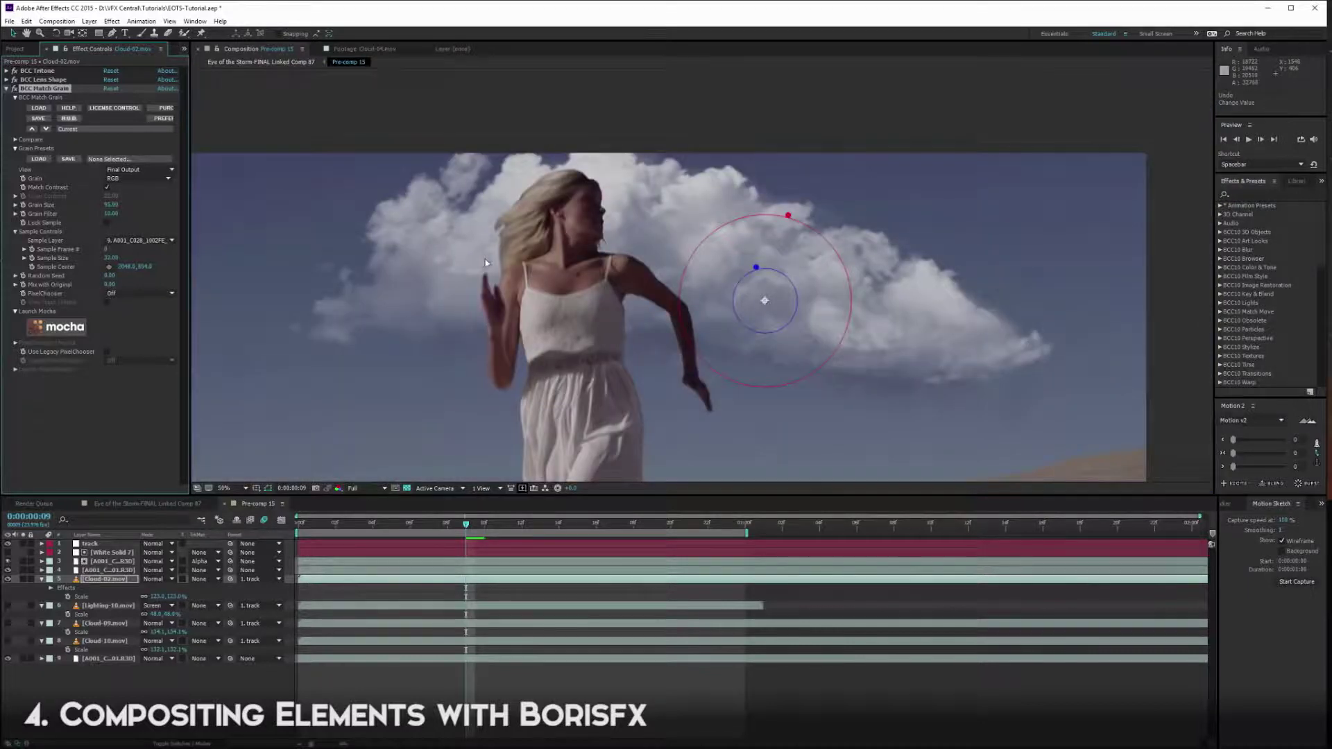
pyautogui.scroll(4, 709, 243)
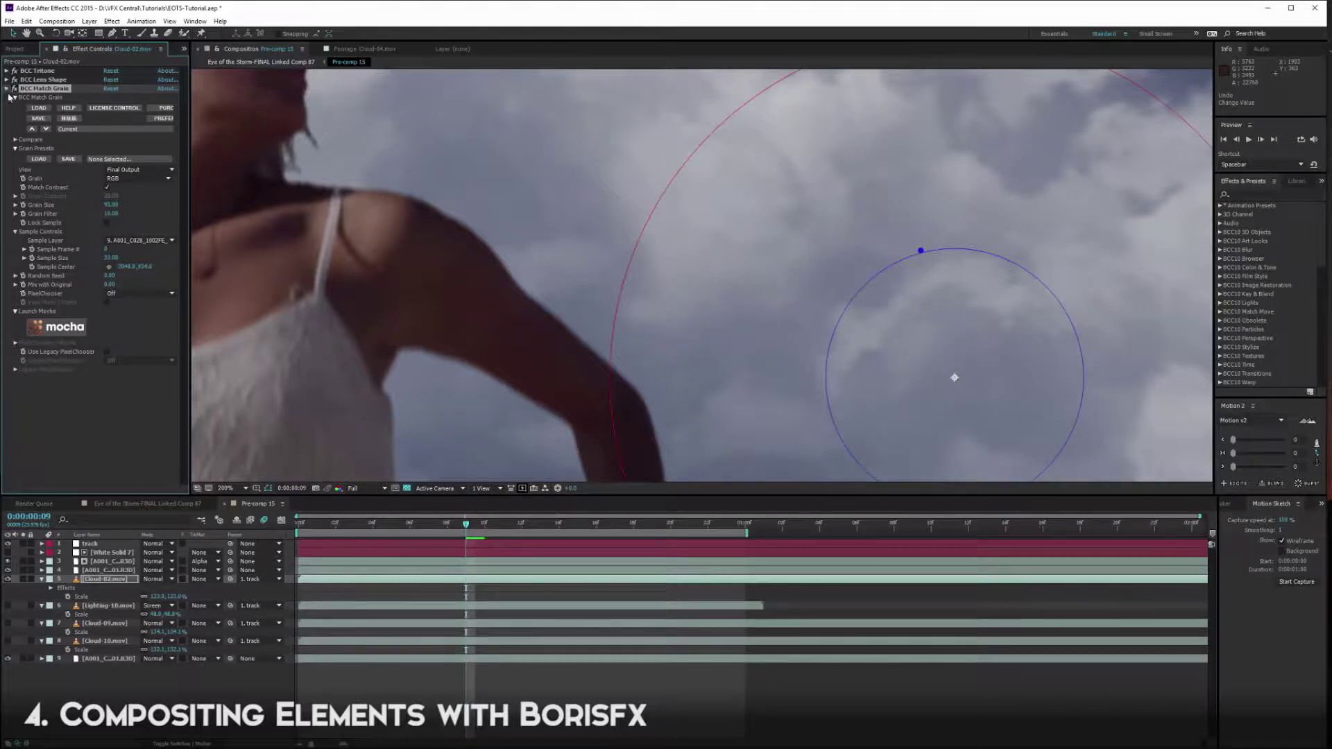
pyautogui.click(6, 88)
pyautogui.scroll(-4, 700, 270)
pyautogui.moveTo(699, 163); pyautogui.dragTo(706, 42)
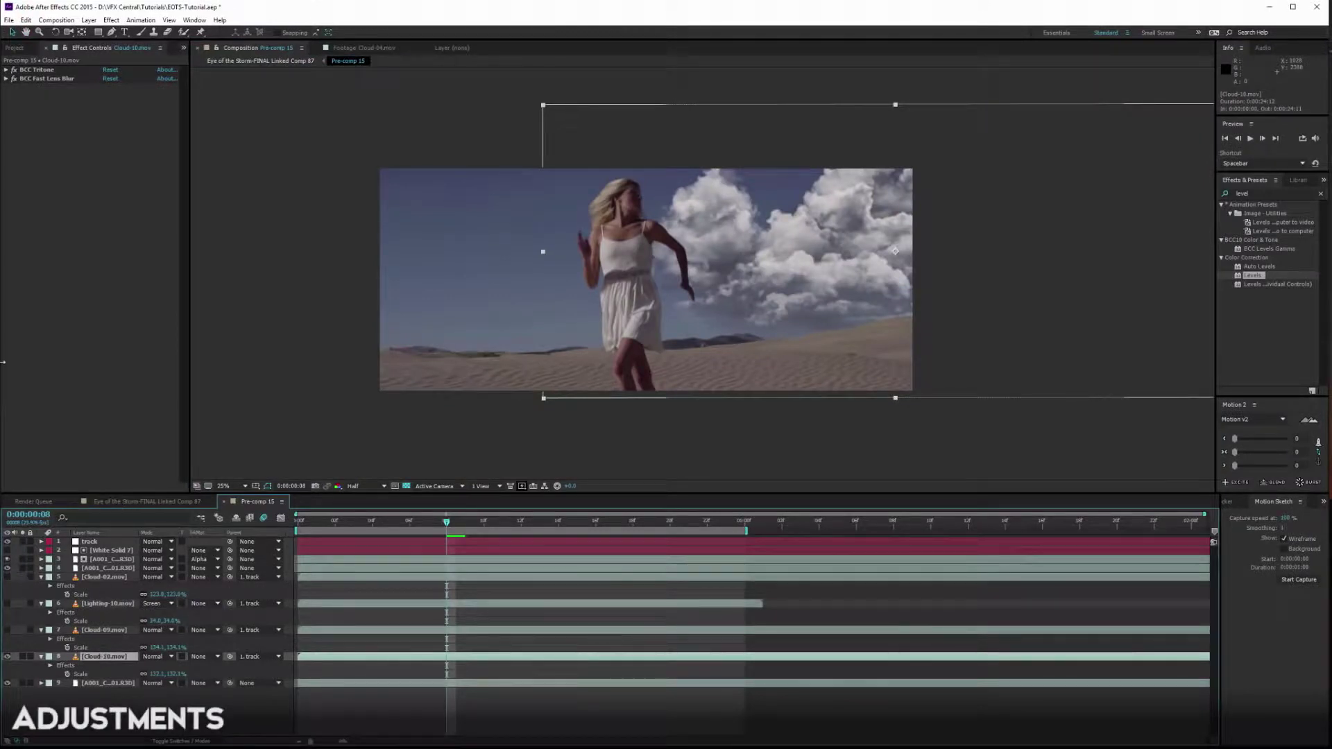
# Add a Levels effect to Cloud-10 beneath its BCC Fast Lens Blur
pyautogui.moveTo(1233, 278); pyautogui.dragTo(261, 272)
pyautogui.scroll(2, 693, 284)
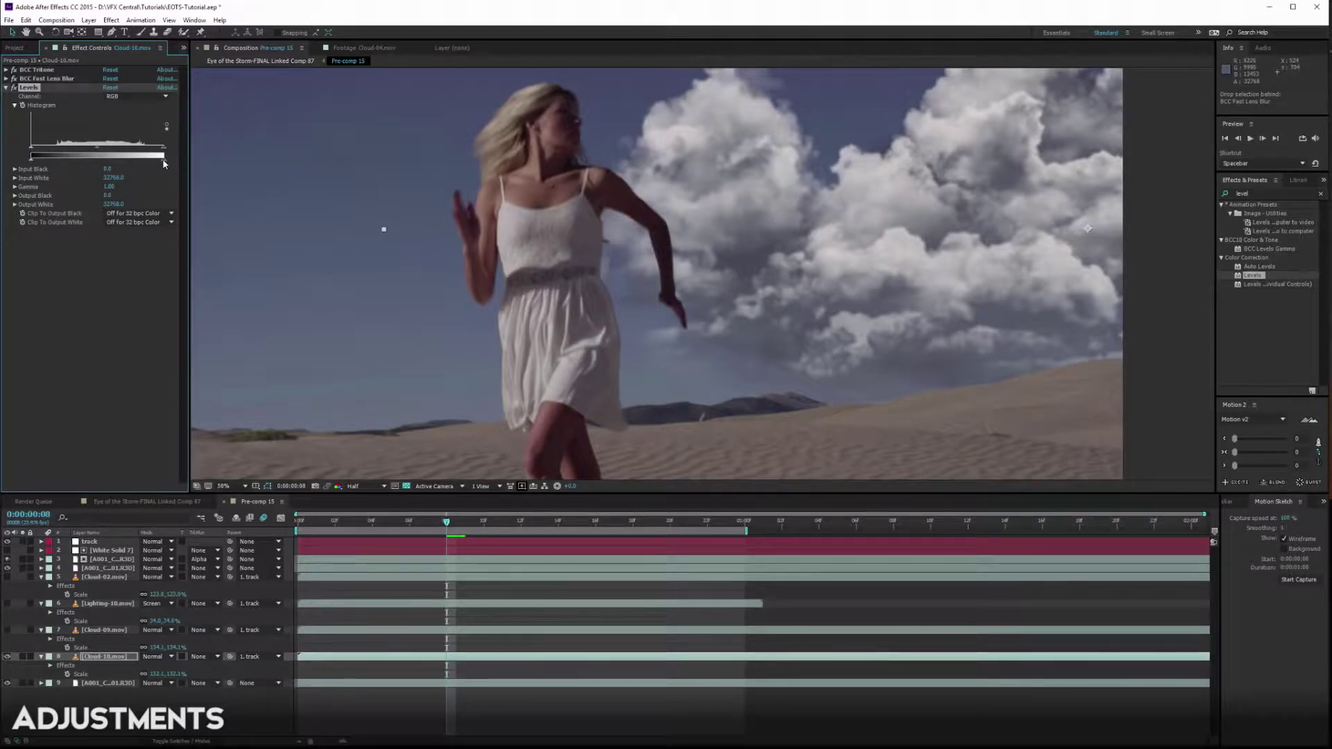
# Soften Cloud-10's contrast in Levels by lowering Output White, slightly raising Output Black, and setting Gamma to 1.12
pyautogui.moveTo(153, 162); pyautogui.dragTo(89, 151)
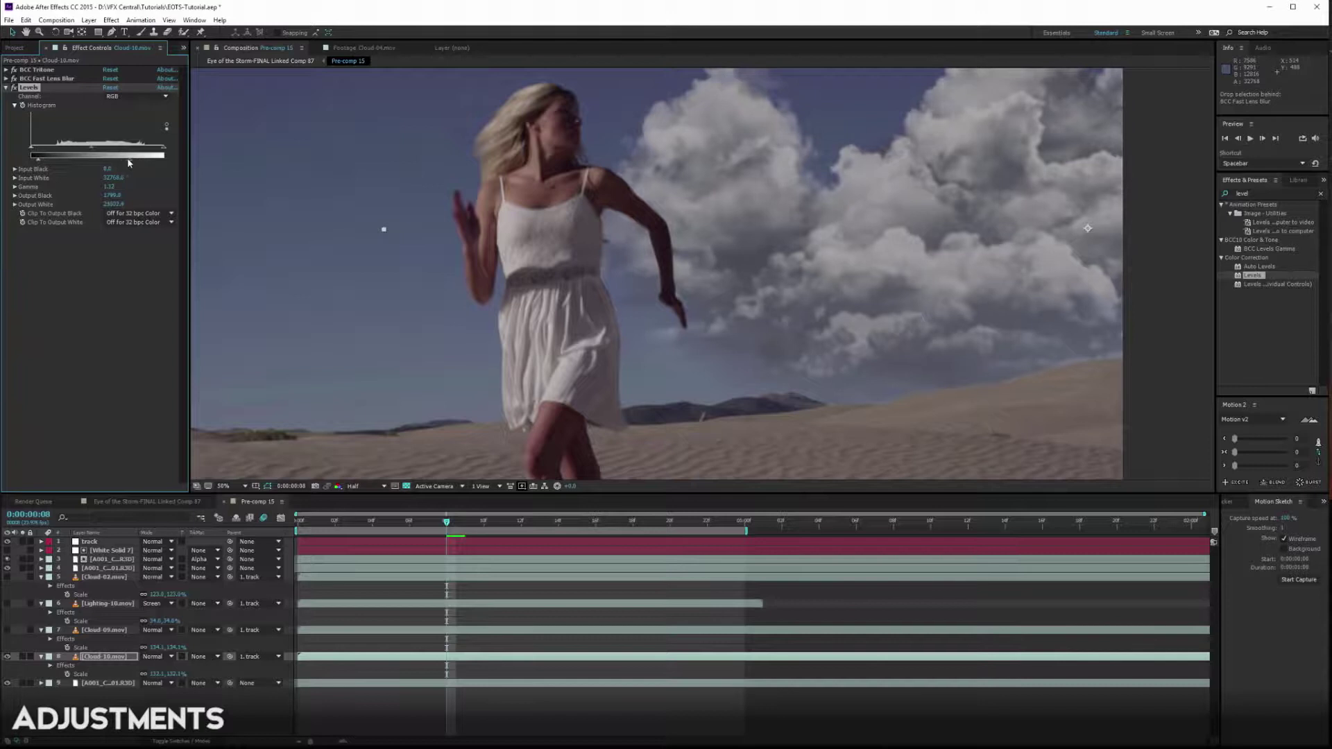
pyautogui.moveTo(128, 163); pyautogui.dragTo(123, 159)
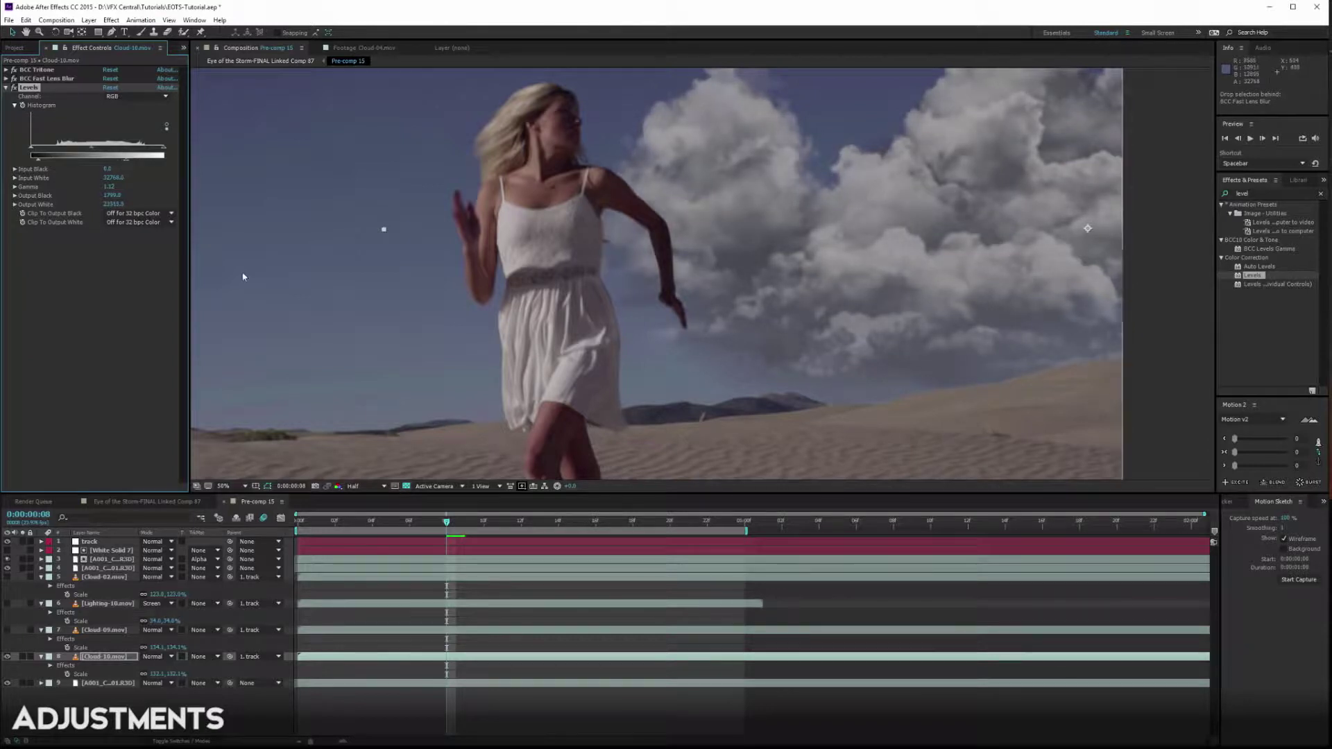
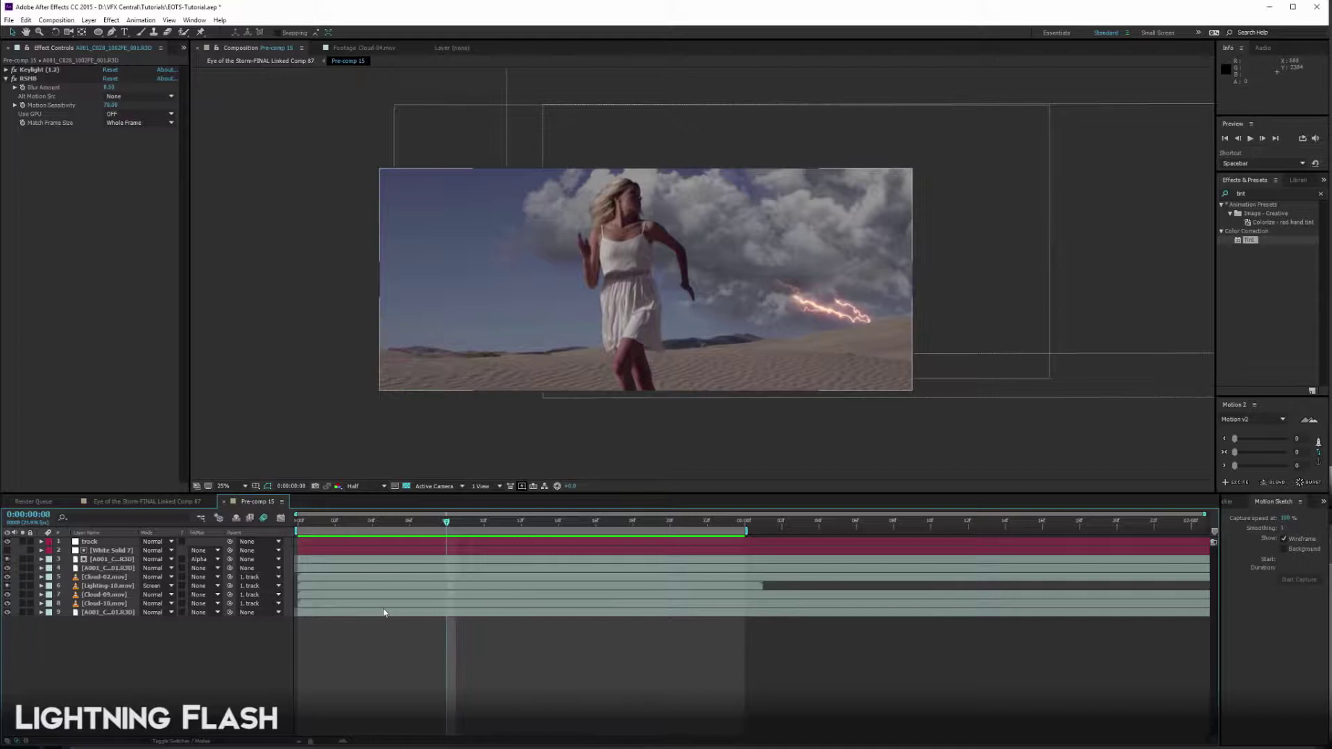
# Create a composition-sized white solid and place it between Cloud-02 and the lightning layer
pyautogui.hotkey('ctrl', 'y')
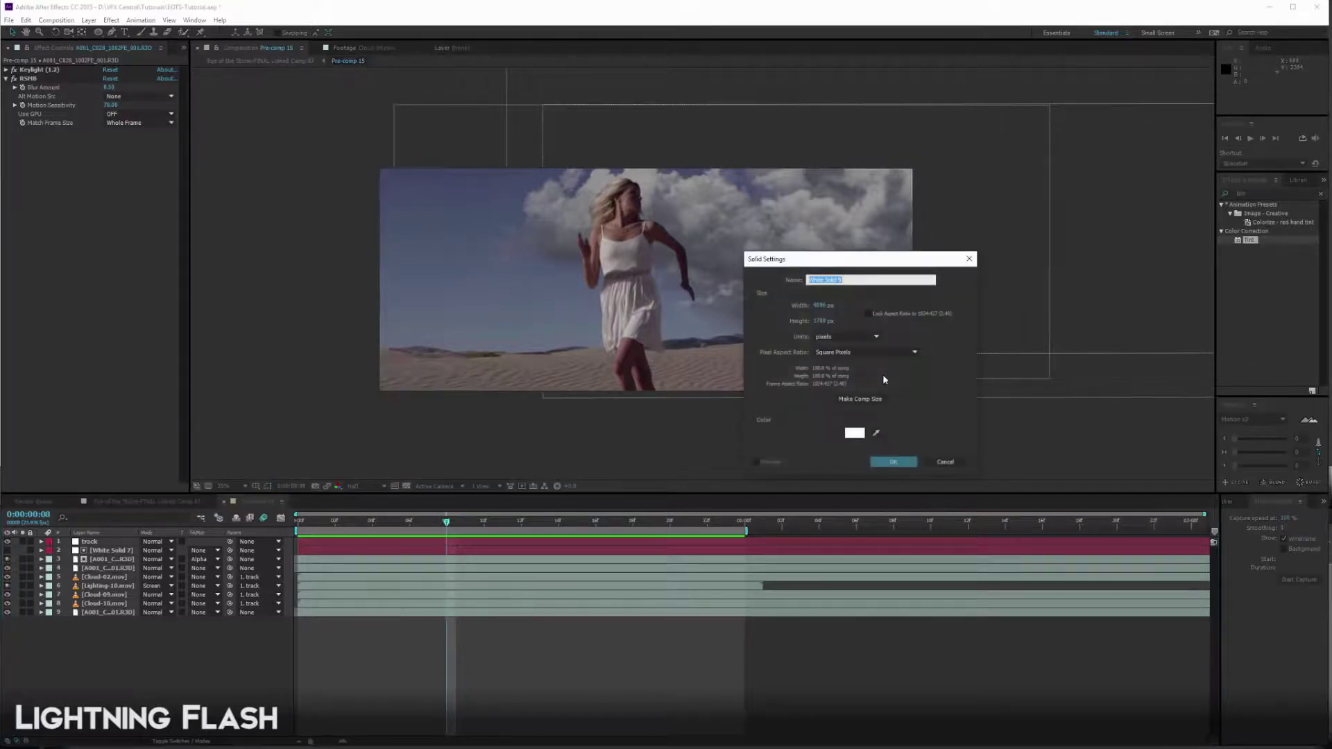
pyautogui.click(860, 398)
pyautogui.click(893, 462)
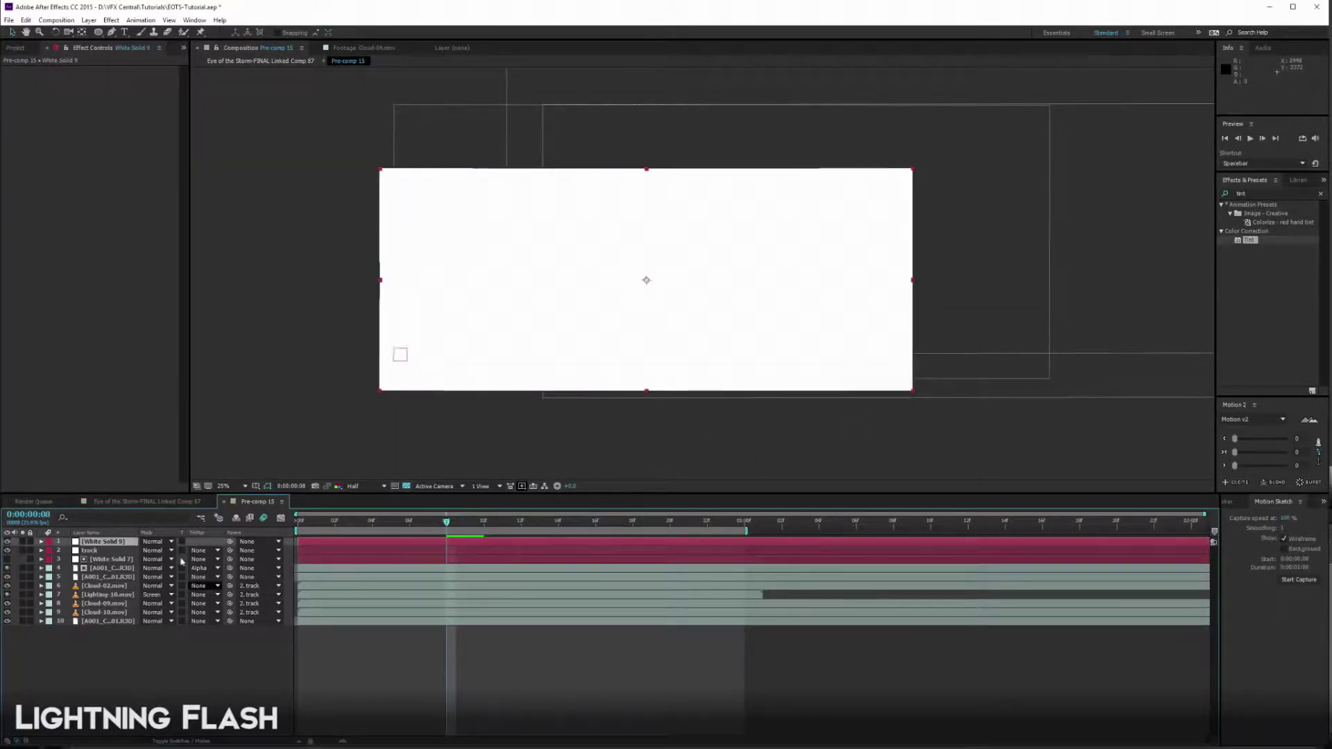
pyautogui.moveTo(108, 542); pyautogui.dragTo(114, 590)
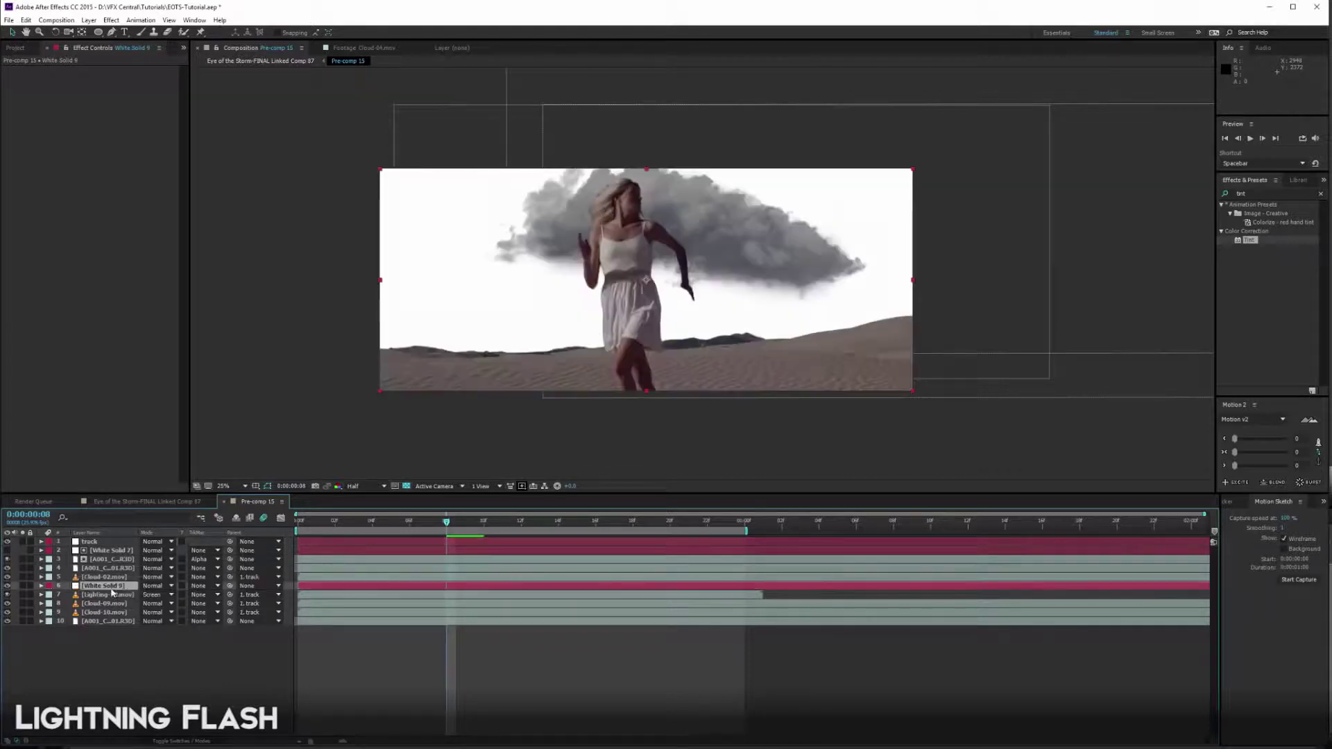
# Hide the white solid and draw a wide, flat elliptical mask on it over the clouds just above the lightning
pyautogui.click(7, 586)
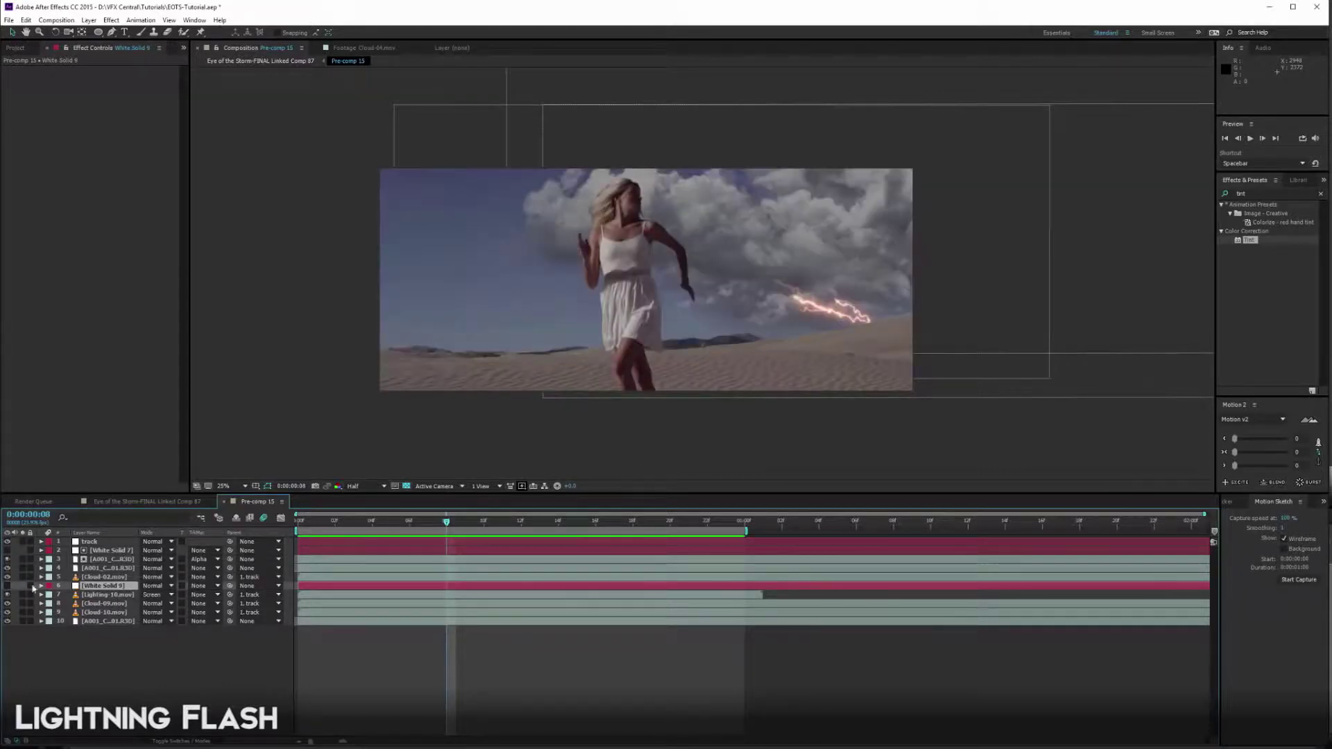
pyautogui.click(97, 33)
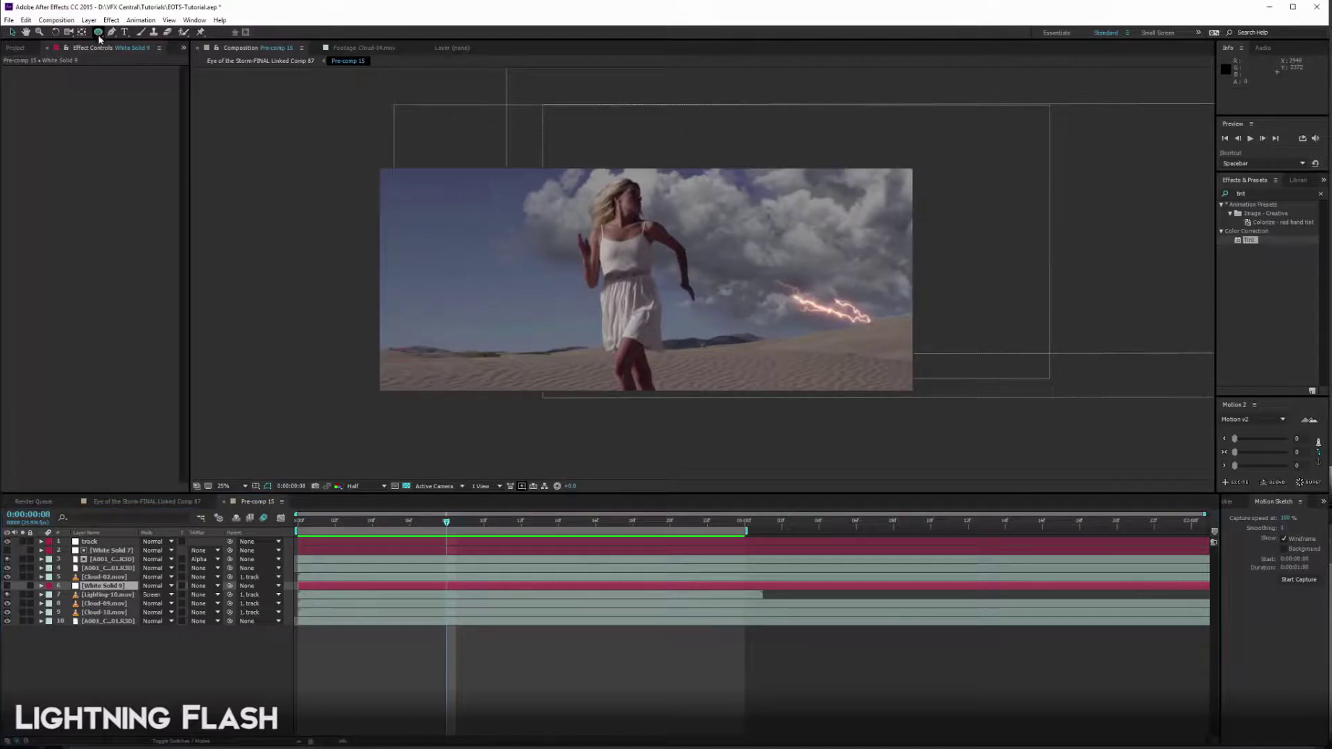
pyautogui.moveTo(714, 259); pyautogui.dragTo(866, 293)
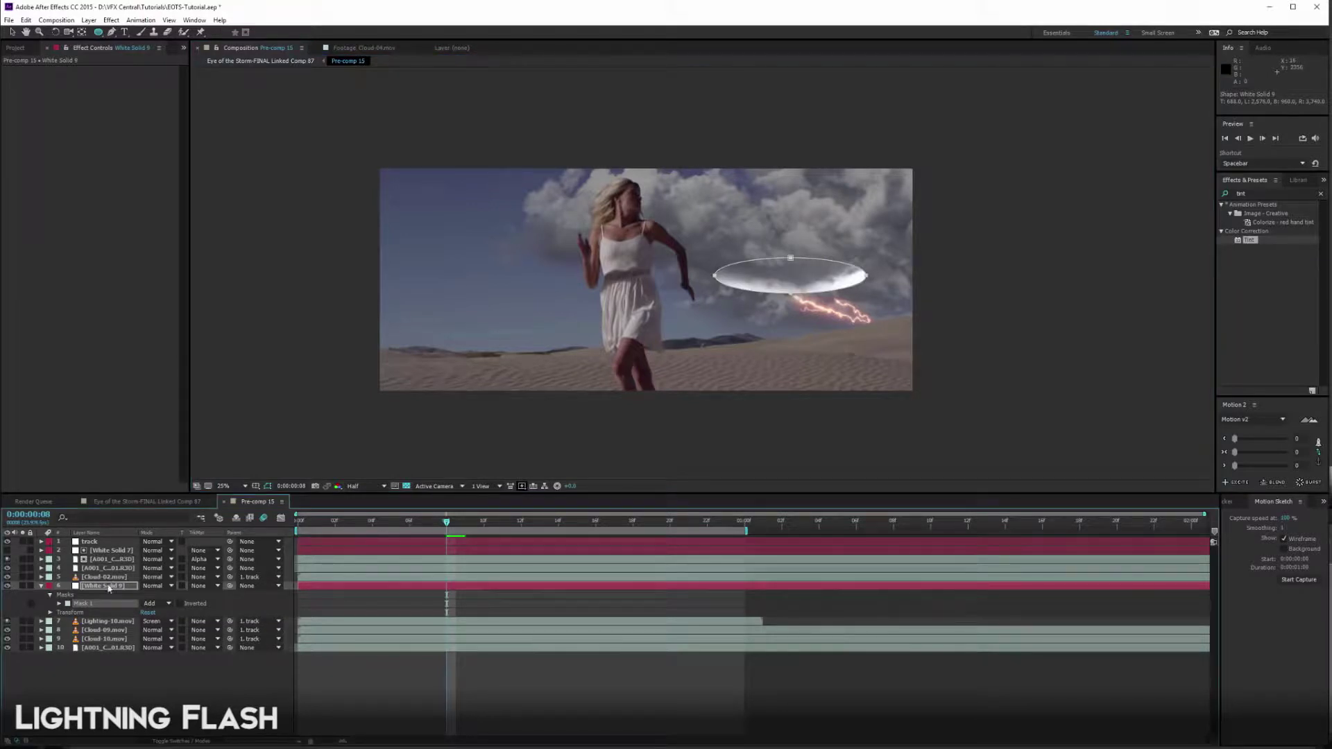
# Feather the solid's elliptical mask heavily until its edges dissolve into the clouds, and set the solid's blending mode to Screen
pyautogui.click(108, 587)
pyautogui.press('f')
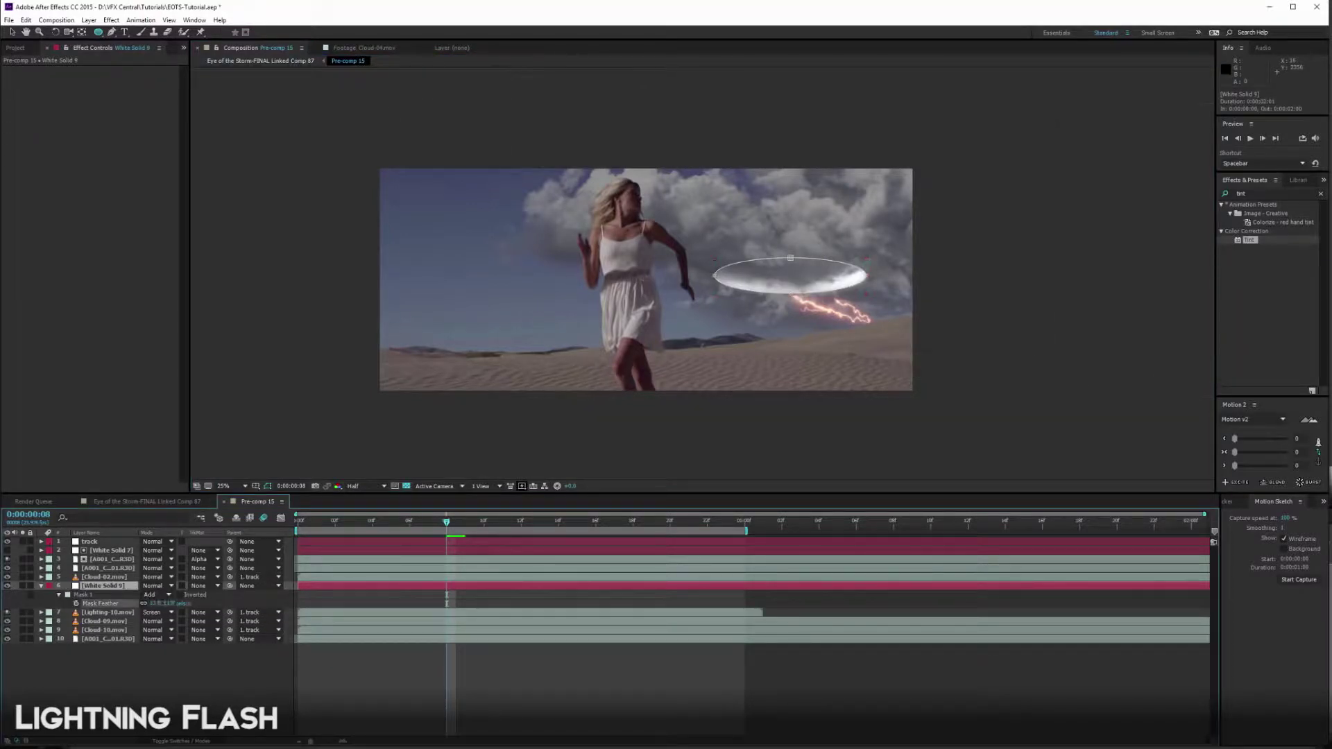
pyautogui.moveTo(160, 603); pyautogui.dragTo(271, 595)
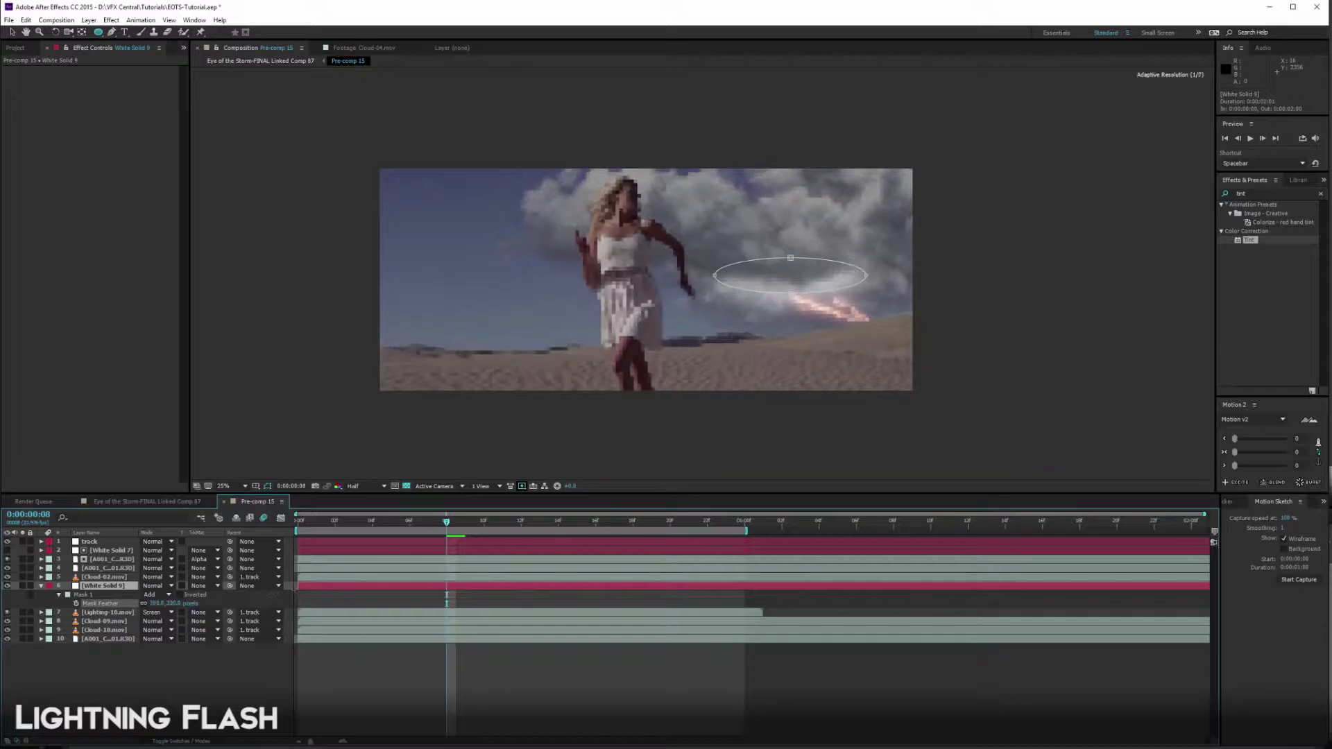
pyautogui.click(156, 586)
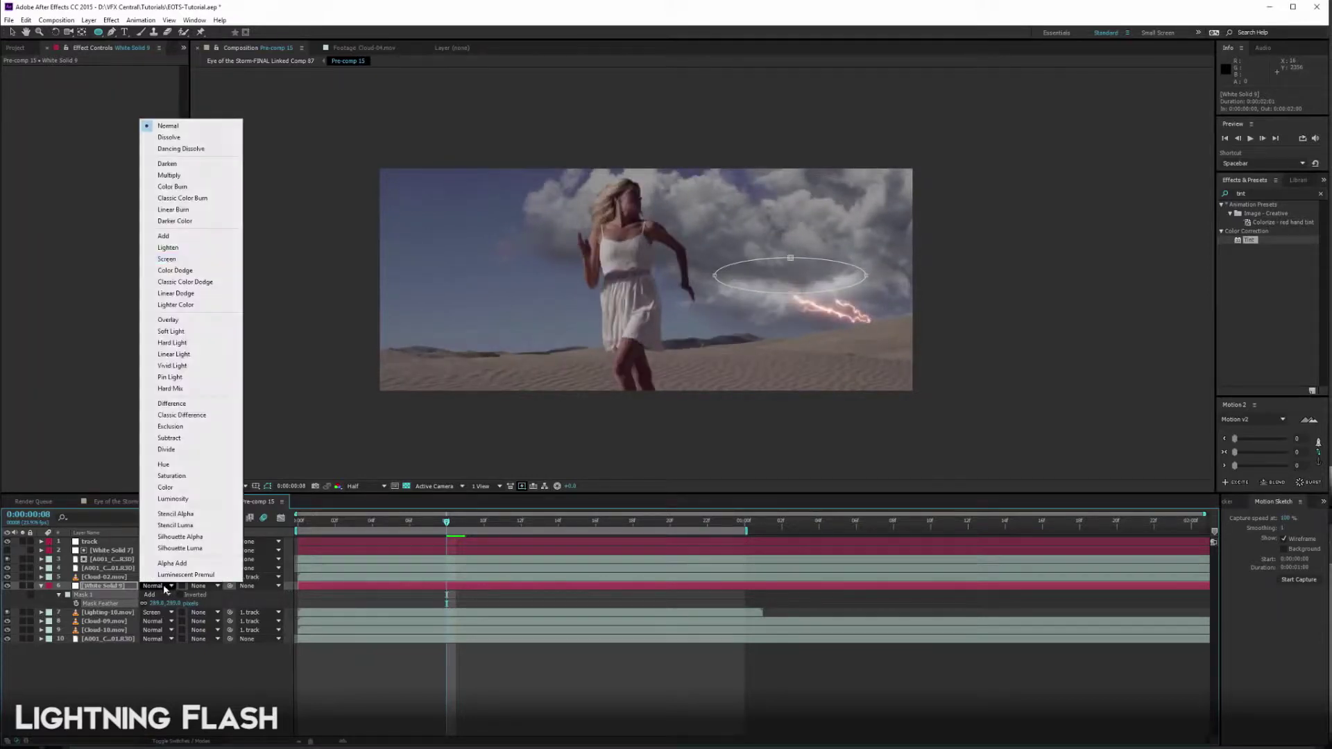
pyautogui.click(166, 259)
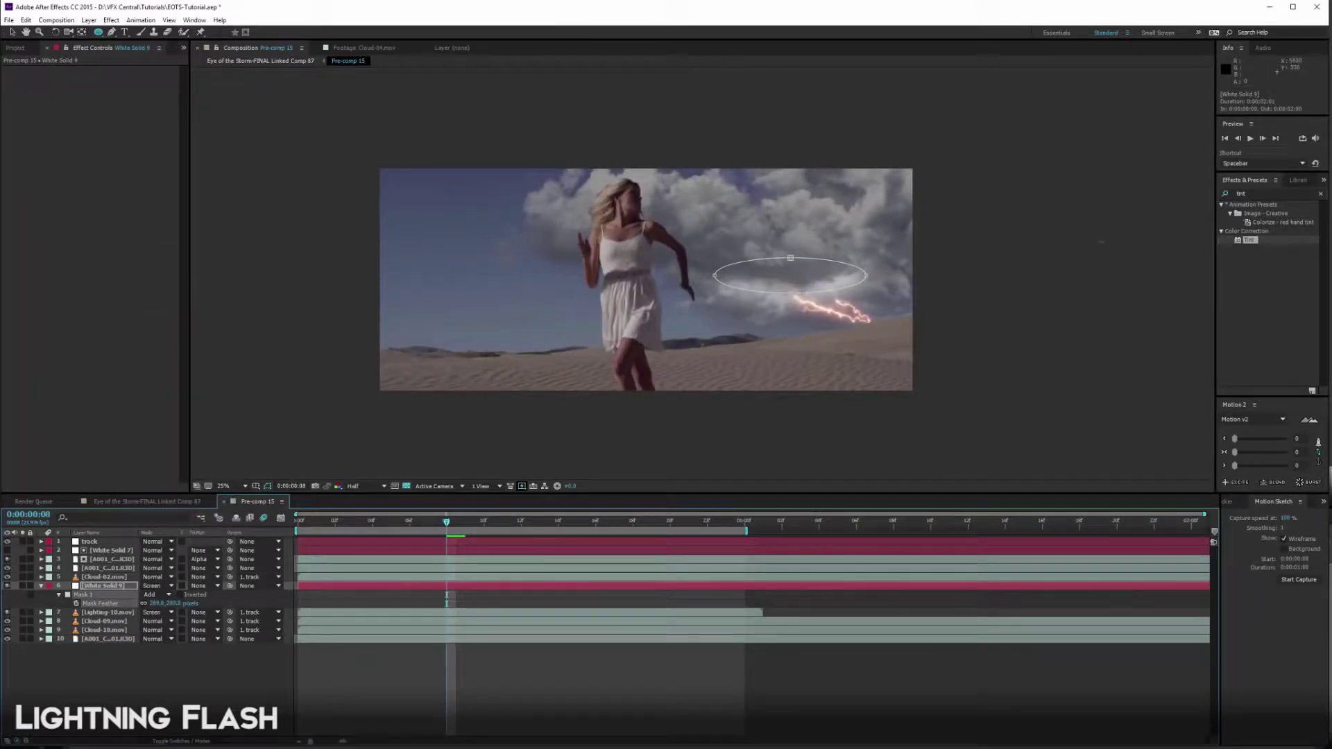
# Add a Tint effect to the white solid and sample the lightning's color for Map White To
pyautogui.moveTo(1240, 242); pyautogui.dragTo(95, 182)
pyautogui.click(122, 88)
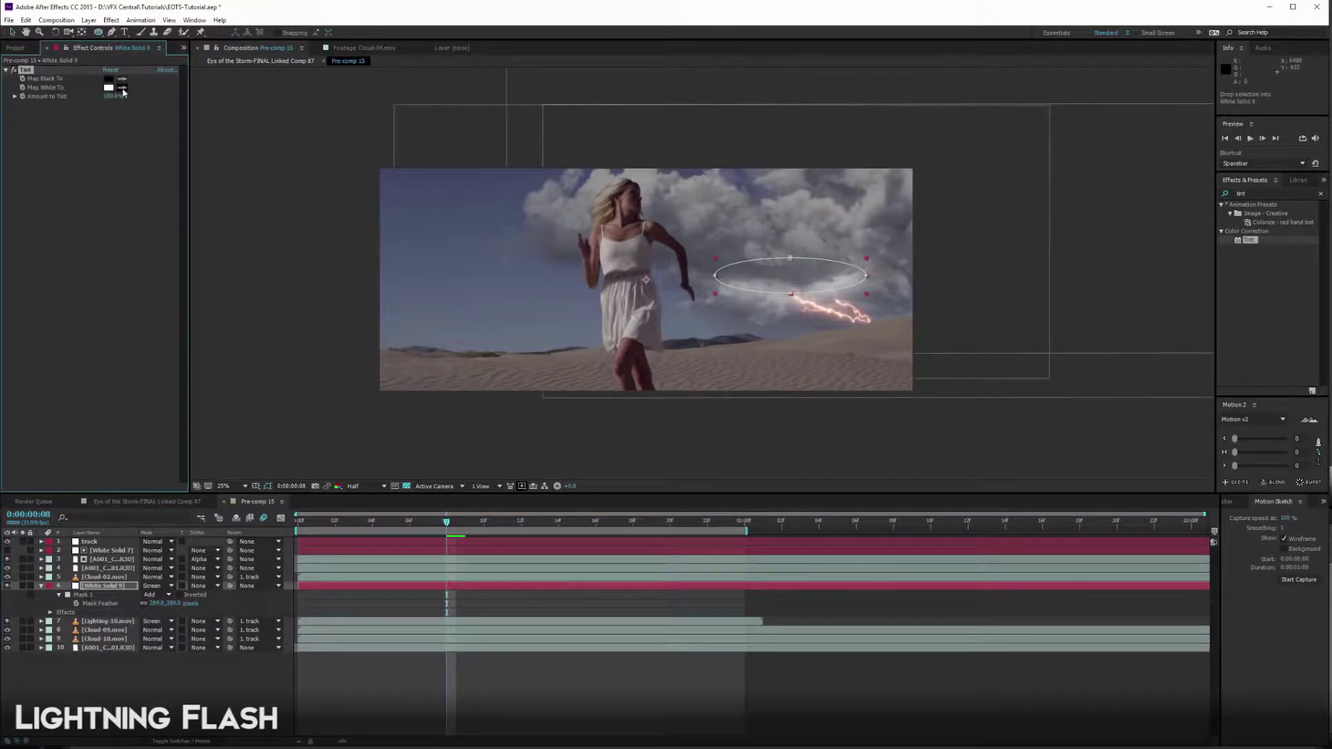
pyautogui.click(824, 311)
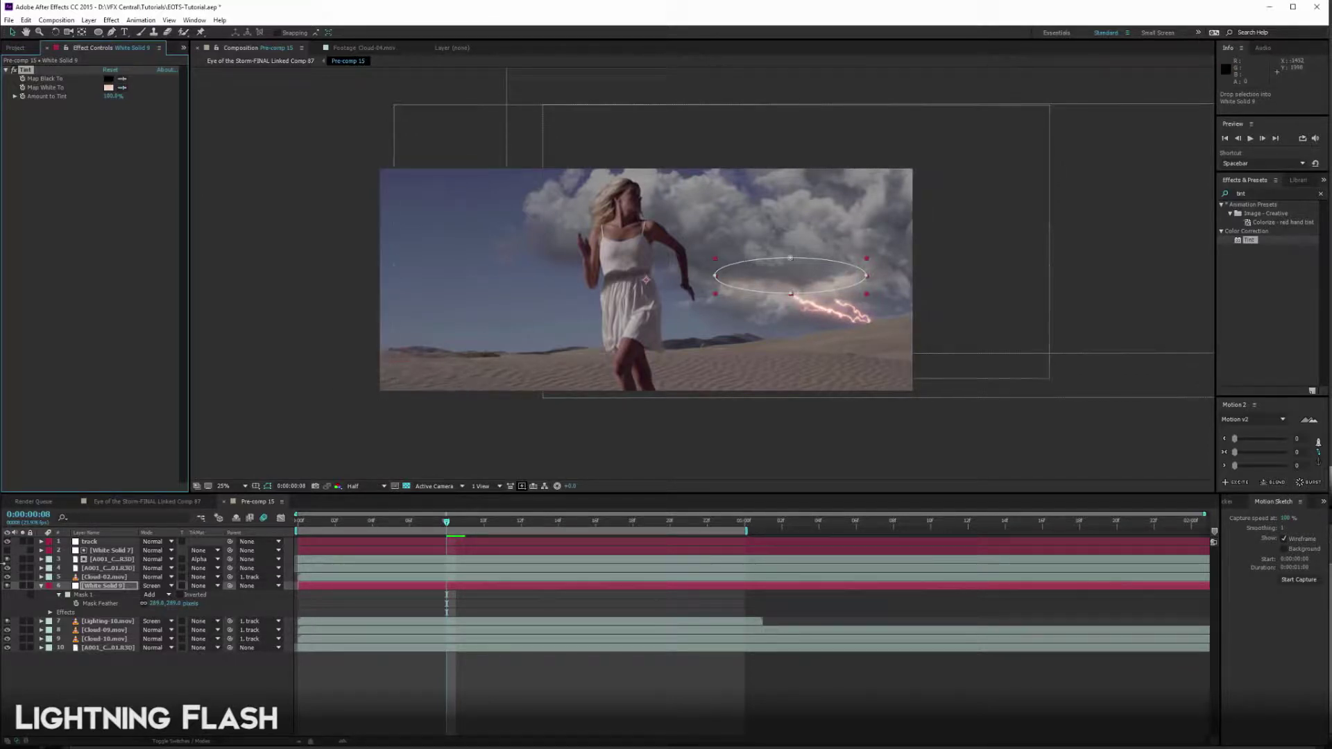
pyautogui.hotkey('ctrl', 'z')
# Trim the solid's start to frame 8 and add a 100% opacity keyframe there
pyautogui.hotkey('alt', '[')
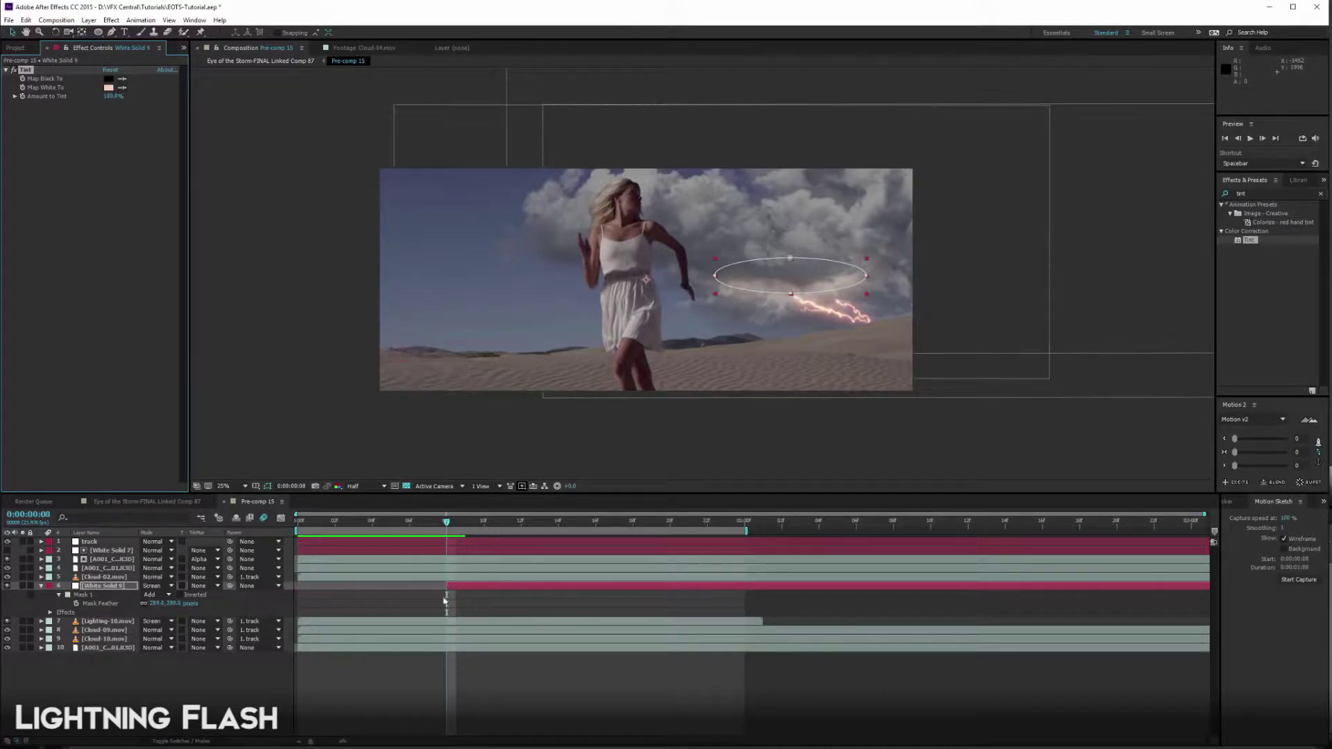
pyautogui.press('t')
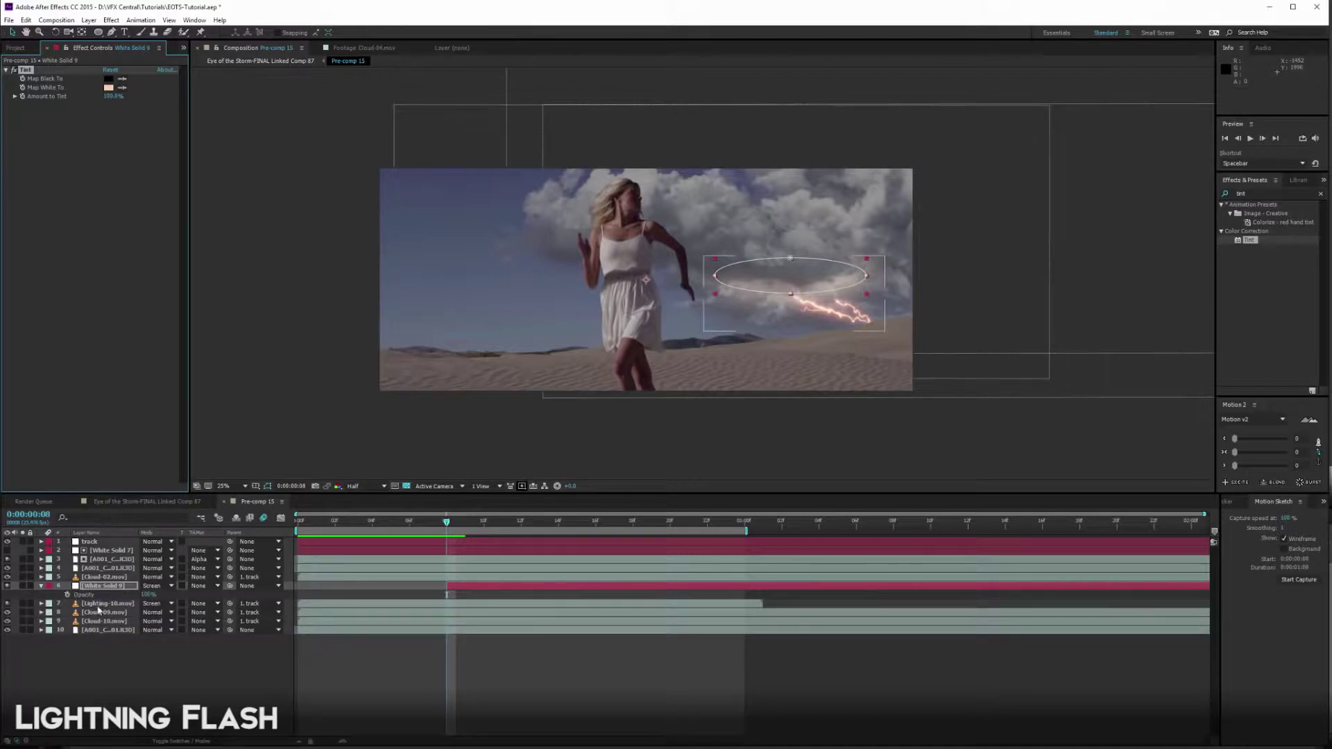
pyautogui.click(88, 598)
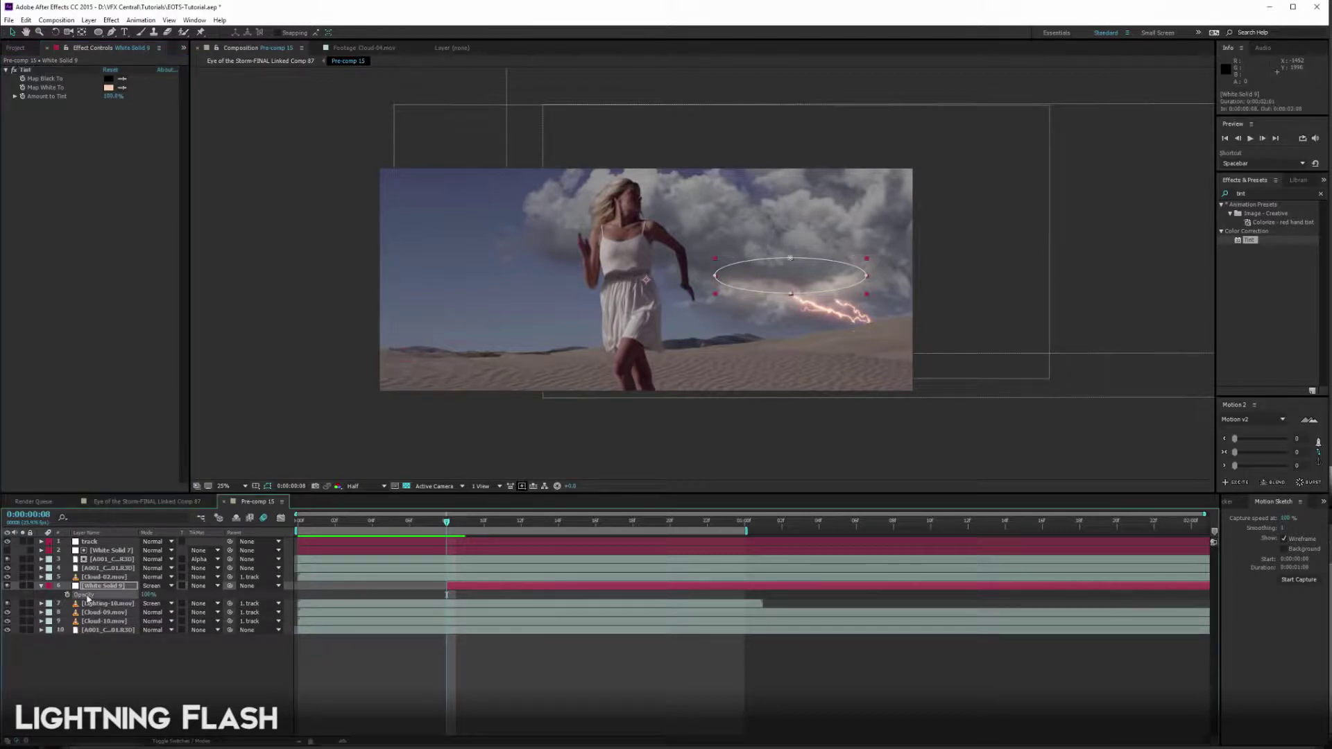
pyautogui.click(68, 595)
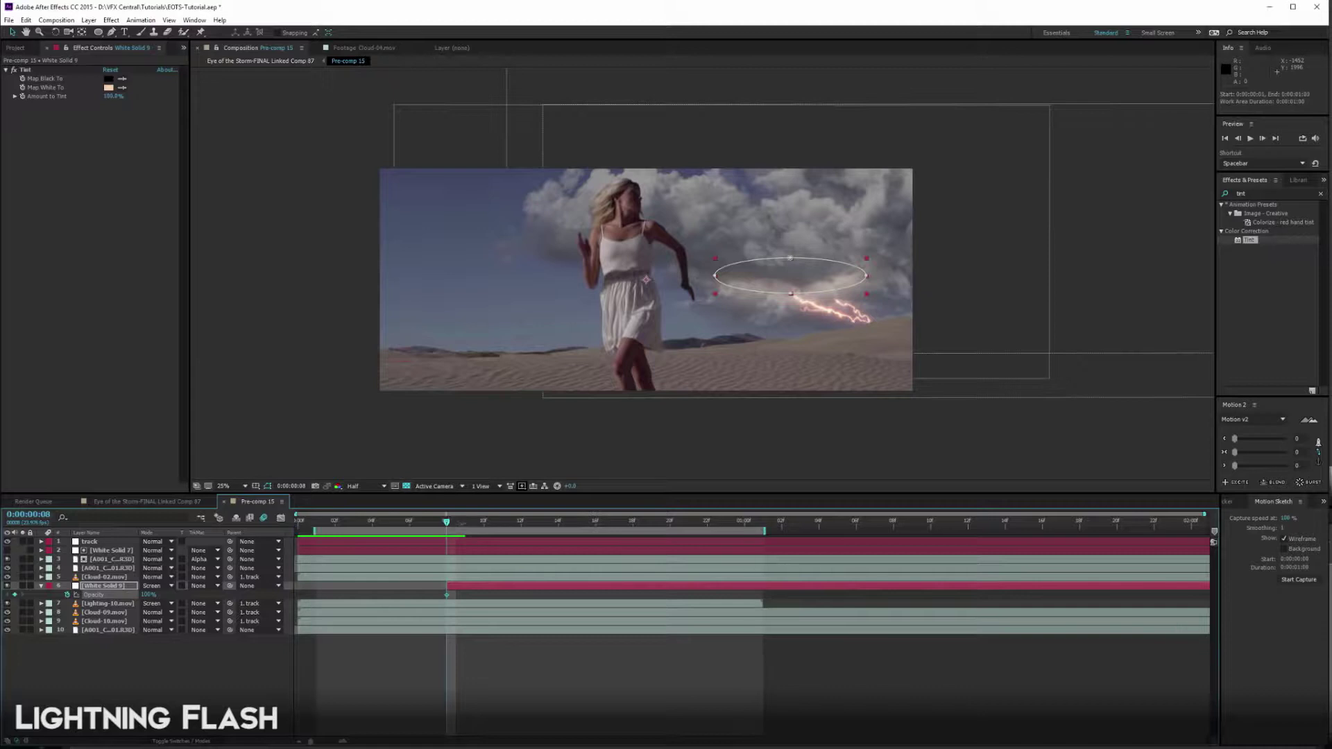
# Make the flash flicker by keyframing the solid's opacity to 10% at frame 9 and back up near full at frame 10
pyautogui.click(467, 523)
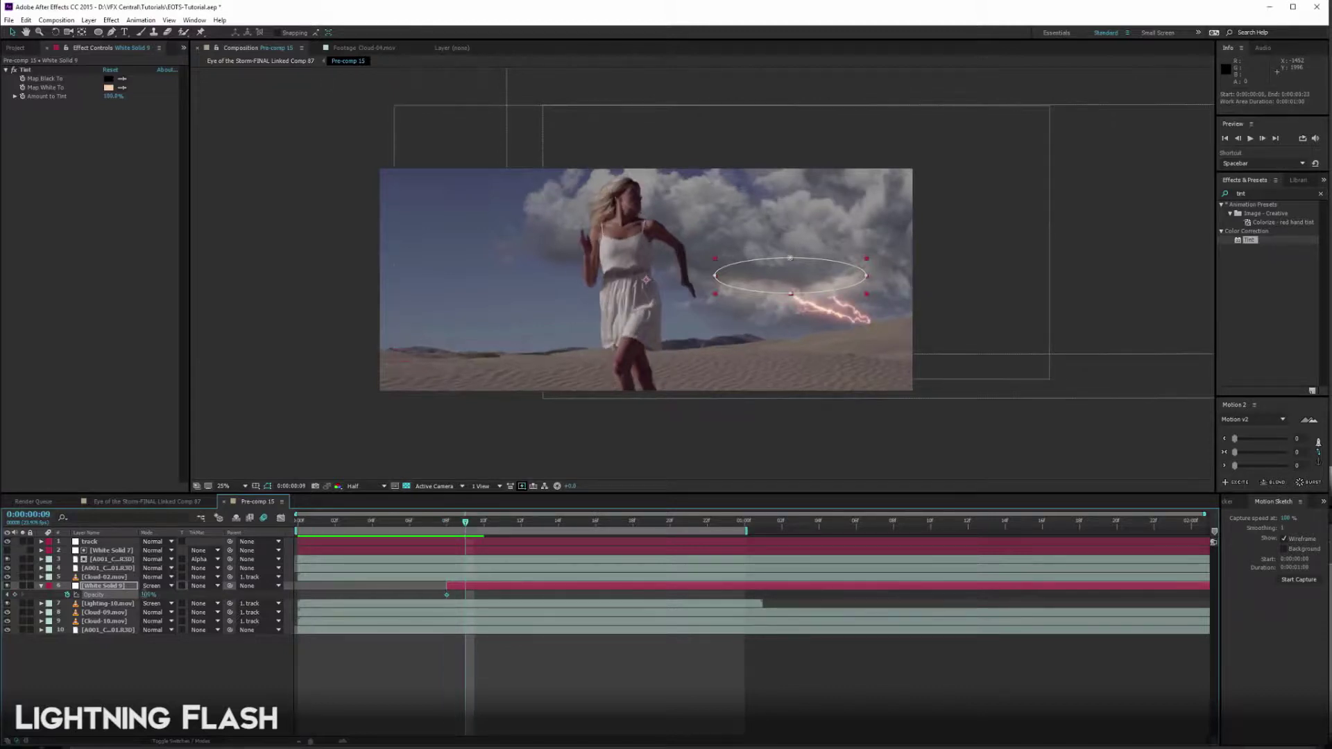
pyautogui.click(147, 595)
pyautogui.write('10')
pyautogui.press('Return')
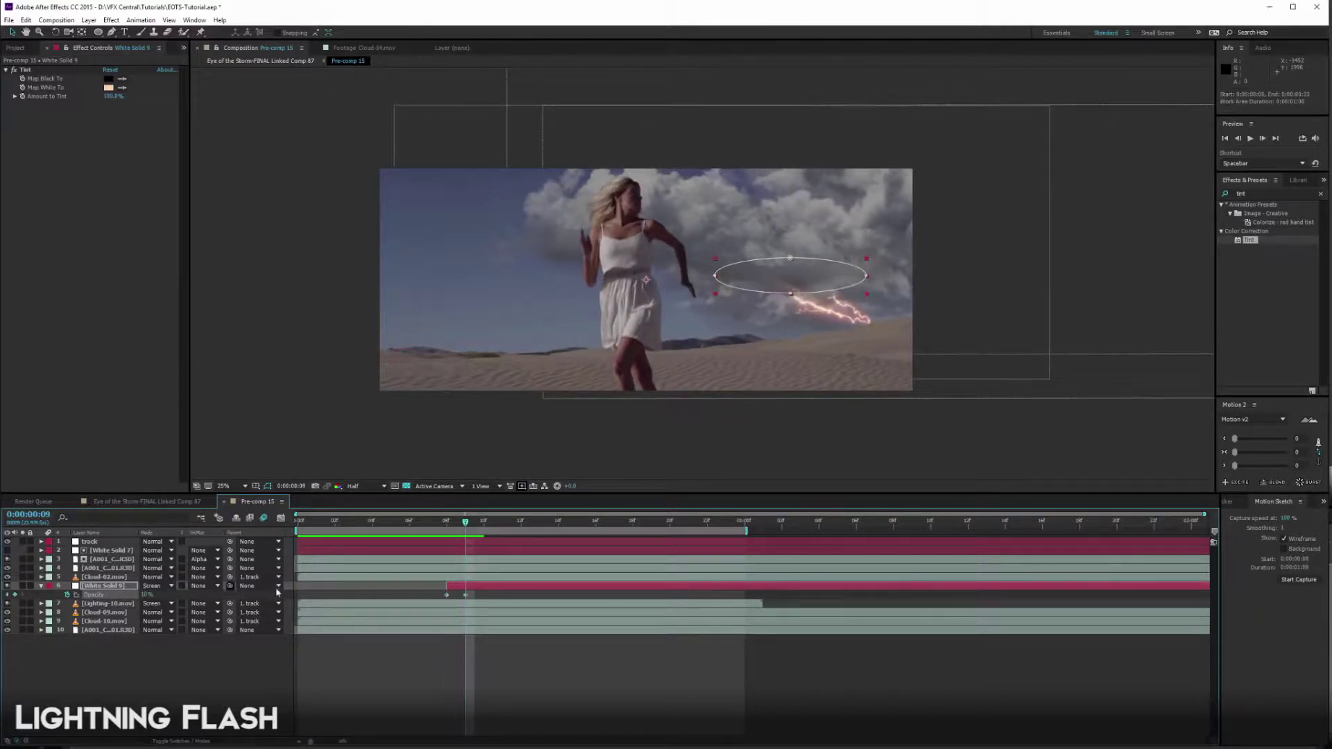
pyautogui.click(475, 525)
pyautogui.click(148, 595)
pyautogui.write('100')
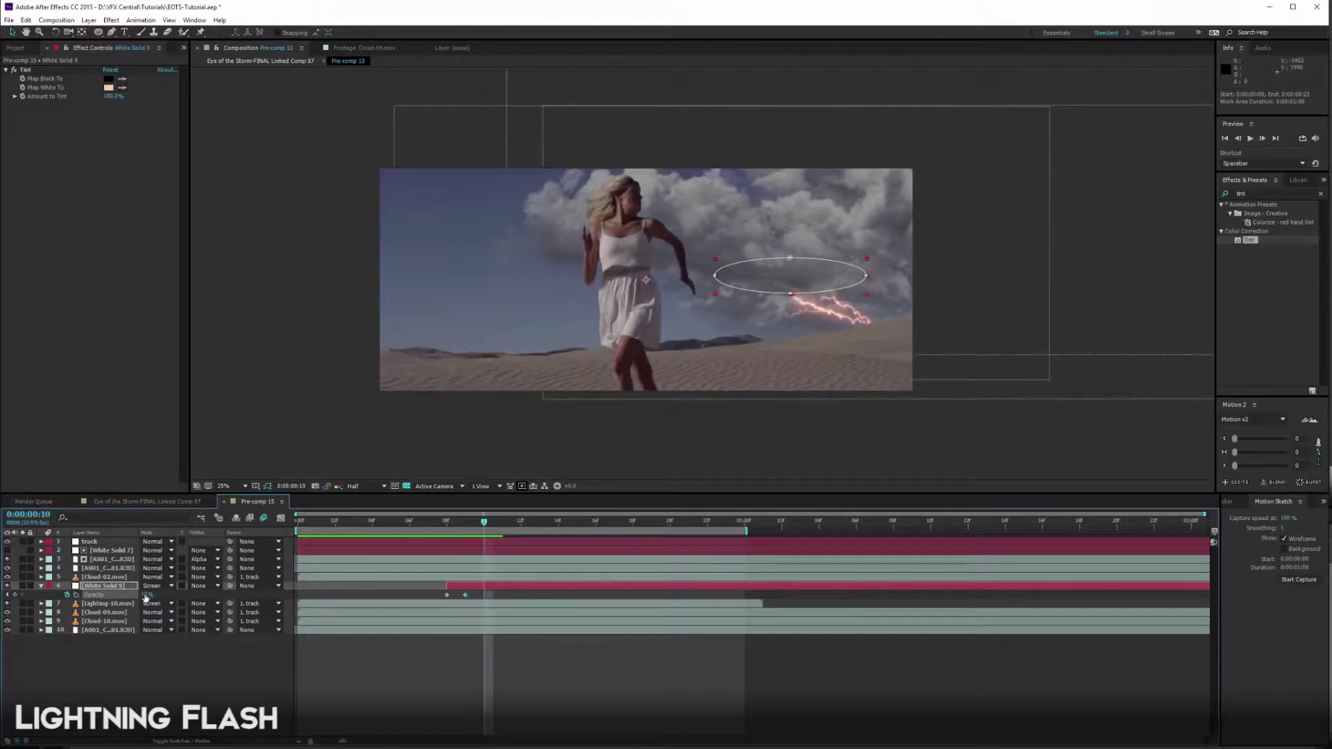
pyautogui.press('Return')
# Trim the solid's end at frame 11 and play back the composition to check the flash against the lightning
pyautogui.click(494, 525)
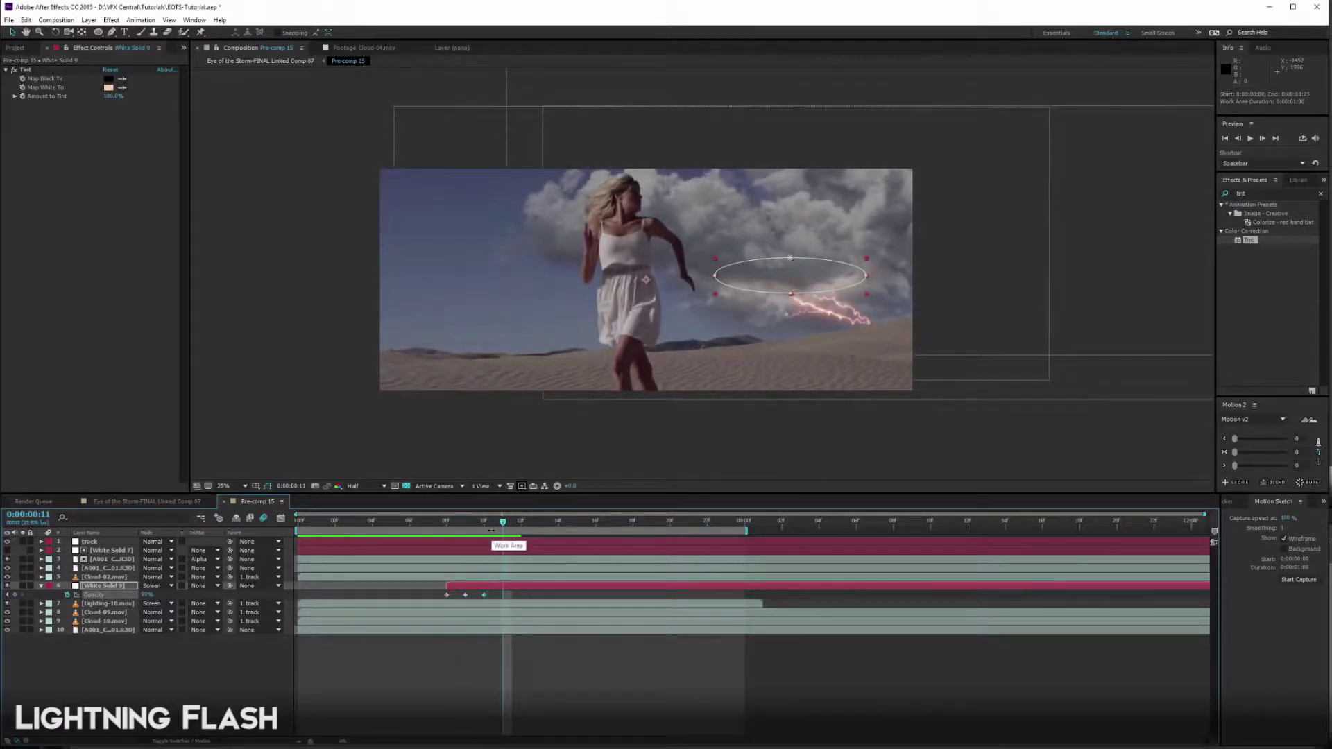
pyautogui.hotkey('alt', ']')
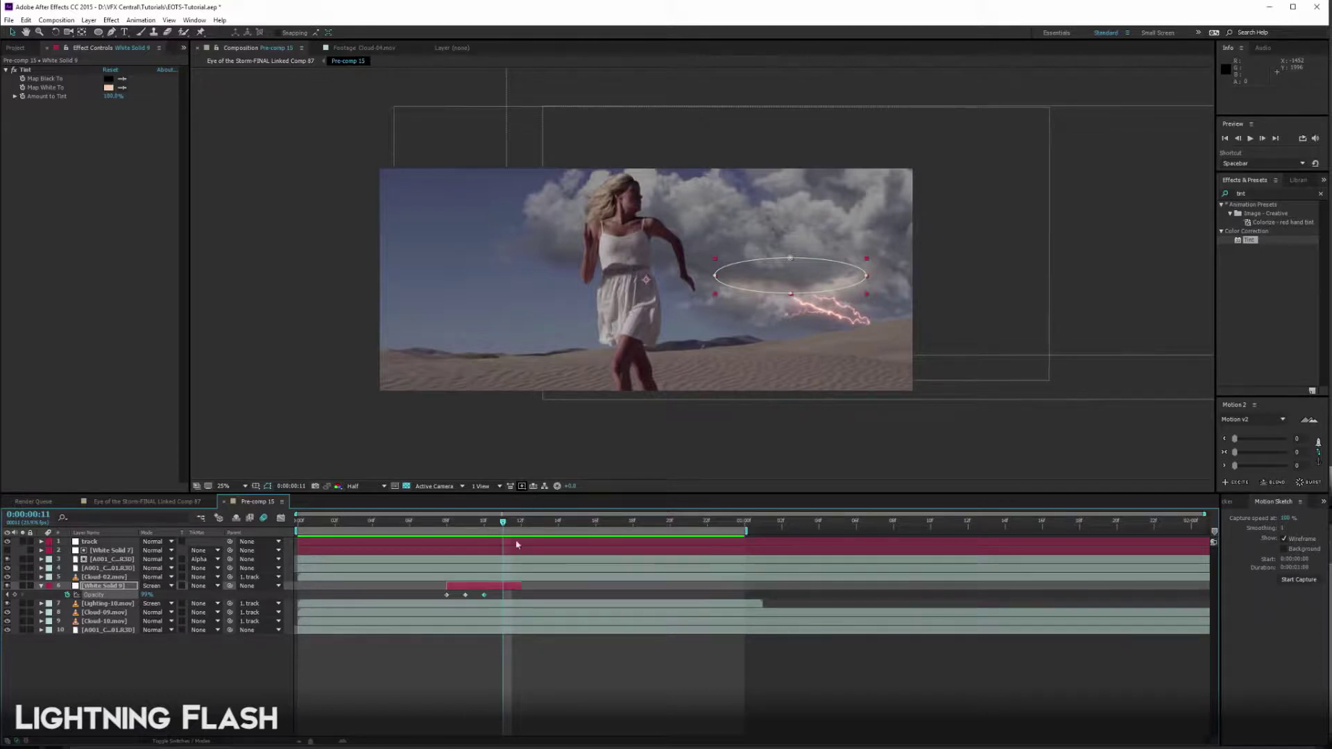
pyautogui.press('space')
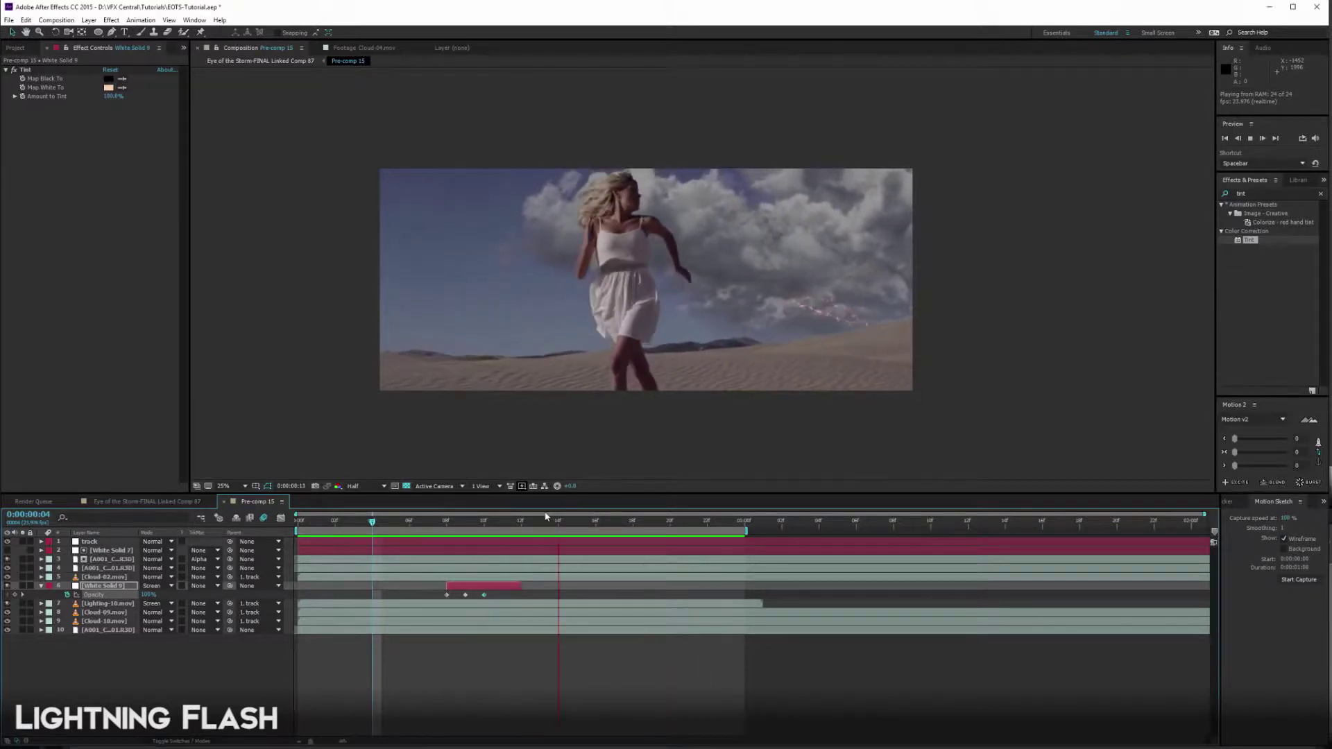
pyautogui.press('space')
pyautogui.press('j')
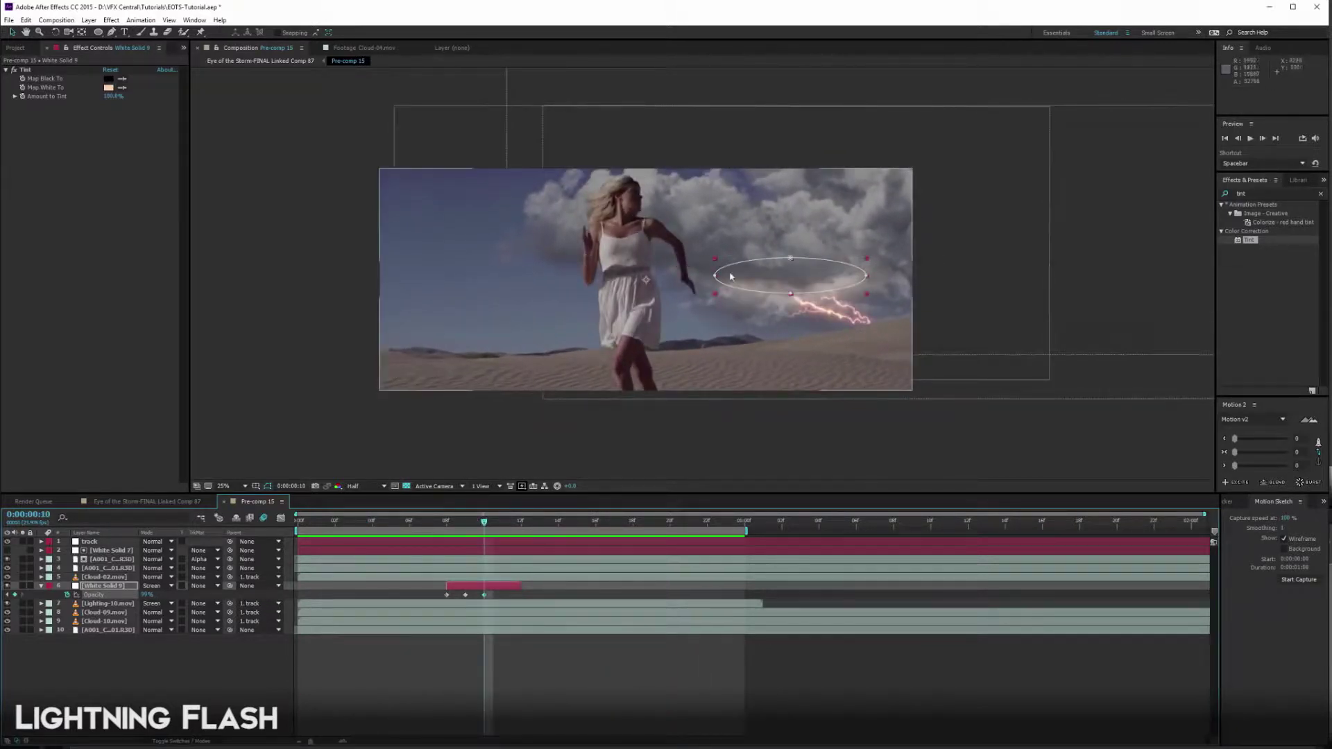
pyautogui.moveTo(465, 528); pyautogui.dragTo(516, 525)
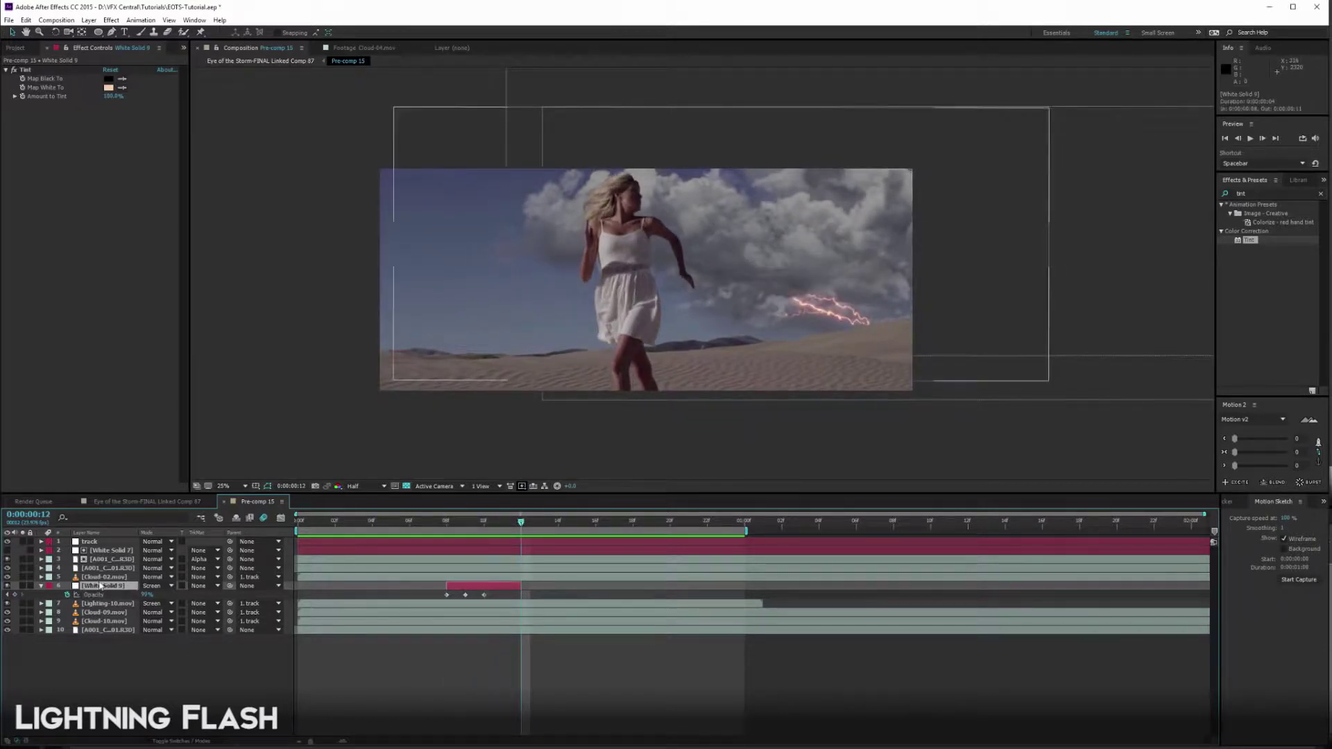
# Duplicate the flash solid and move the copy's elliptical mask up over the higher clouds at frame 10
pyautogui.hotkey('ctrl', 'd')
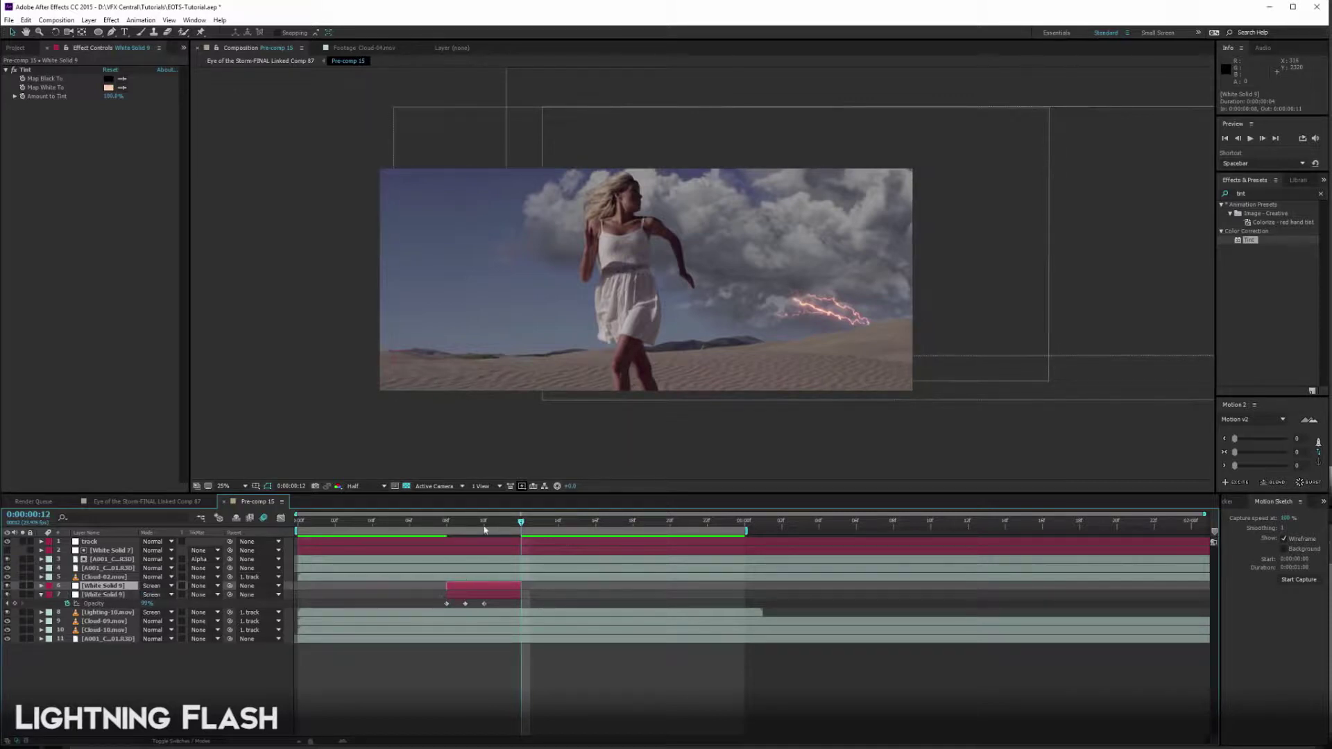
pyautogui.press('pageup')
pyautogui.press('pageup')
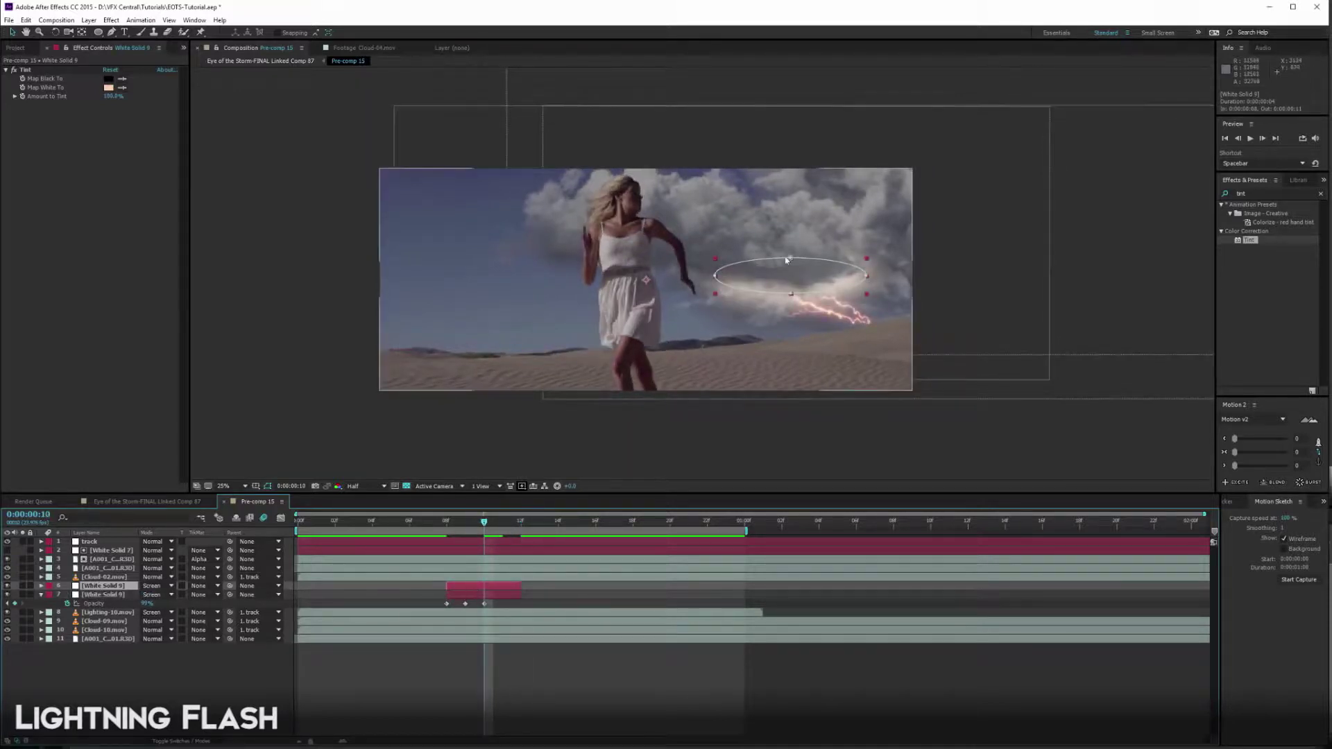
pyautogui.moveTo(758, 293); pyautogui.dragTo(812, 222)
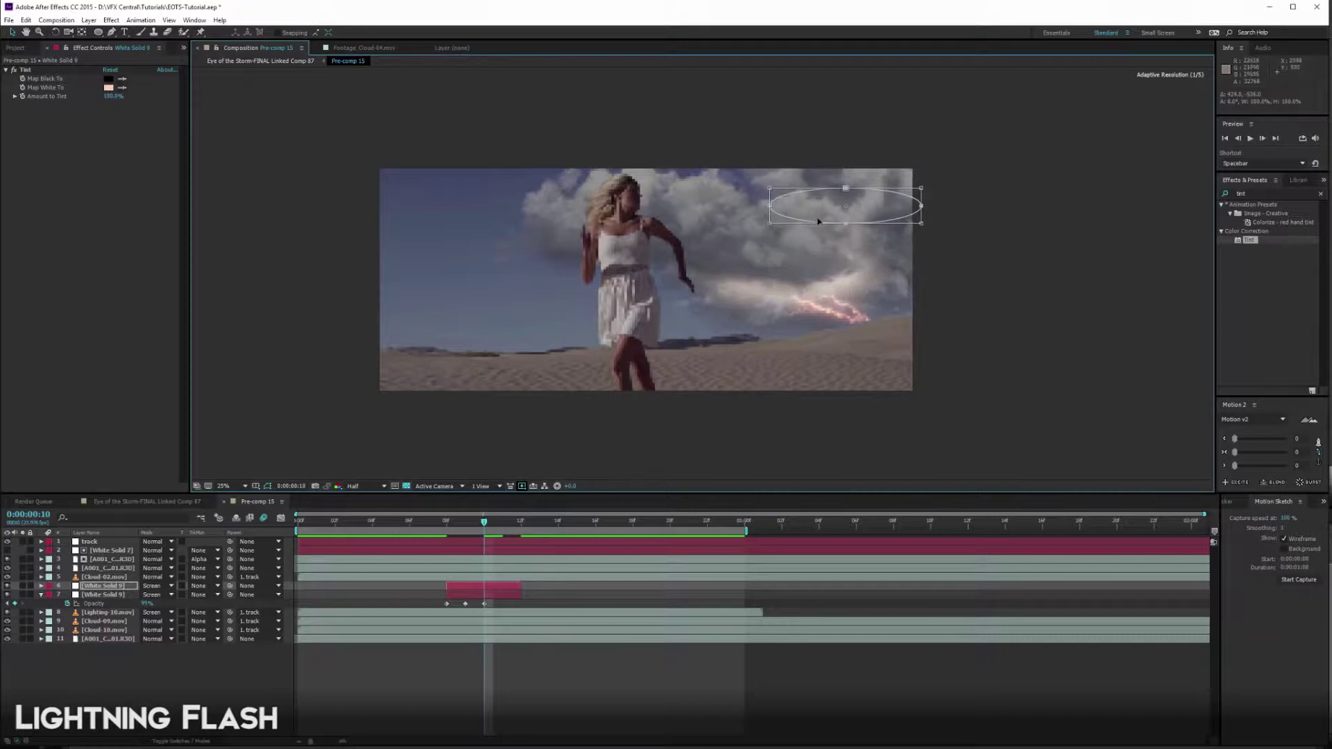
# Shift the duplicated flash solid along the timeline so it starts at frame 11
pyautogui.press('pagedown')
pyautogui.press('pagedown')
pyautogui.moveTo(458, 586); pyautogui.dragTo(513, 563)
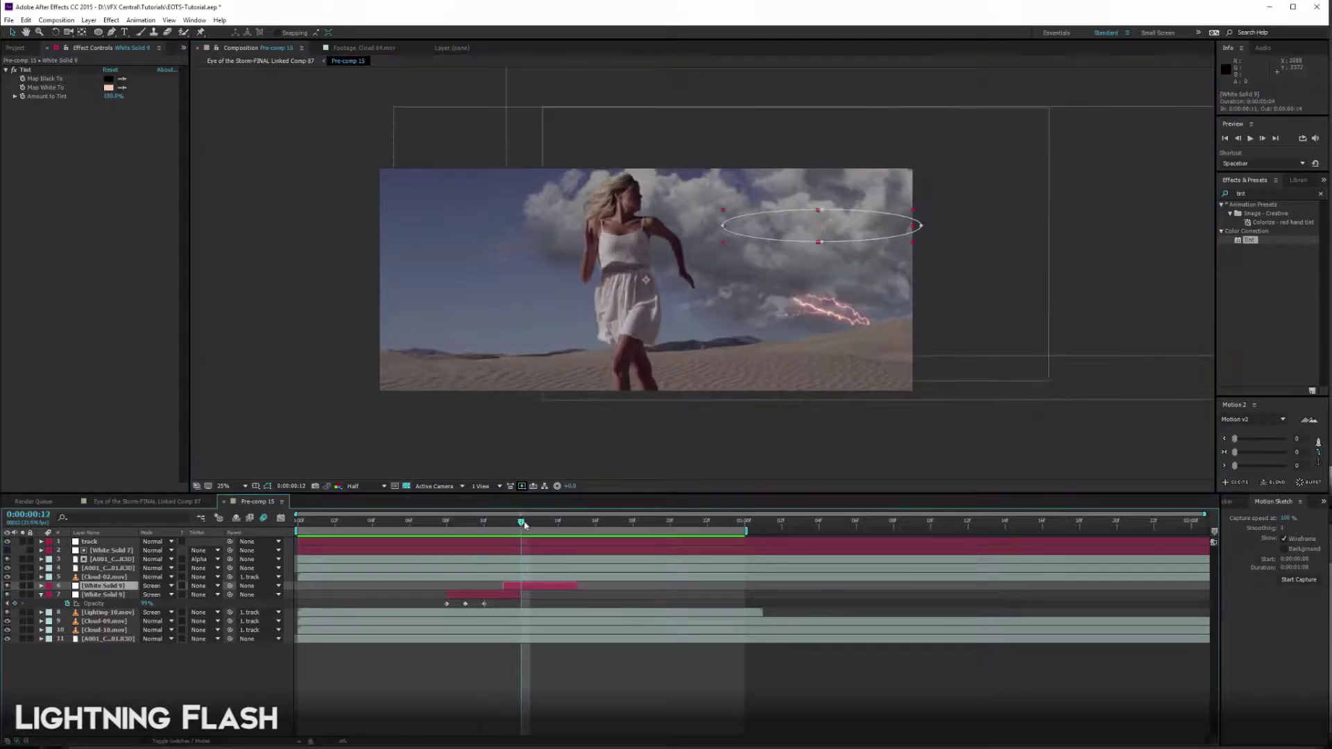
# Reveal the duplicate's opacity keyframes and lower the opacity of its first keyframe at frame 11
pyautogui.press('y')
pyautogui.press('u')
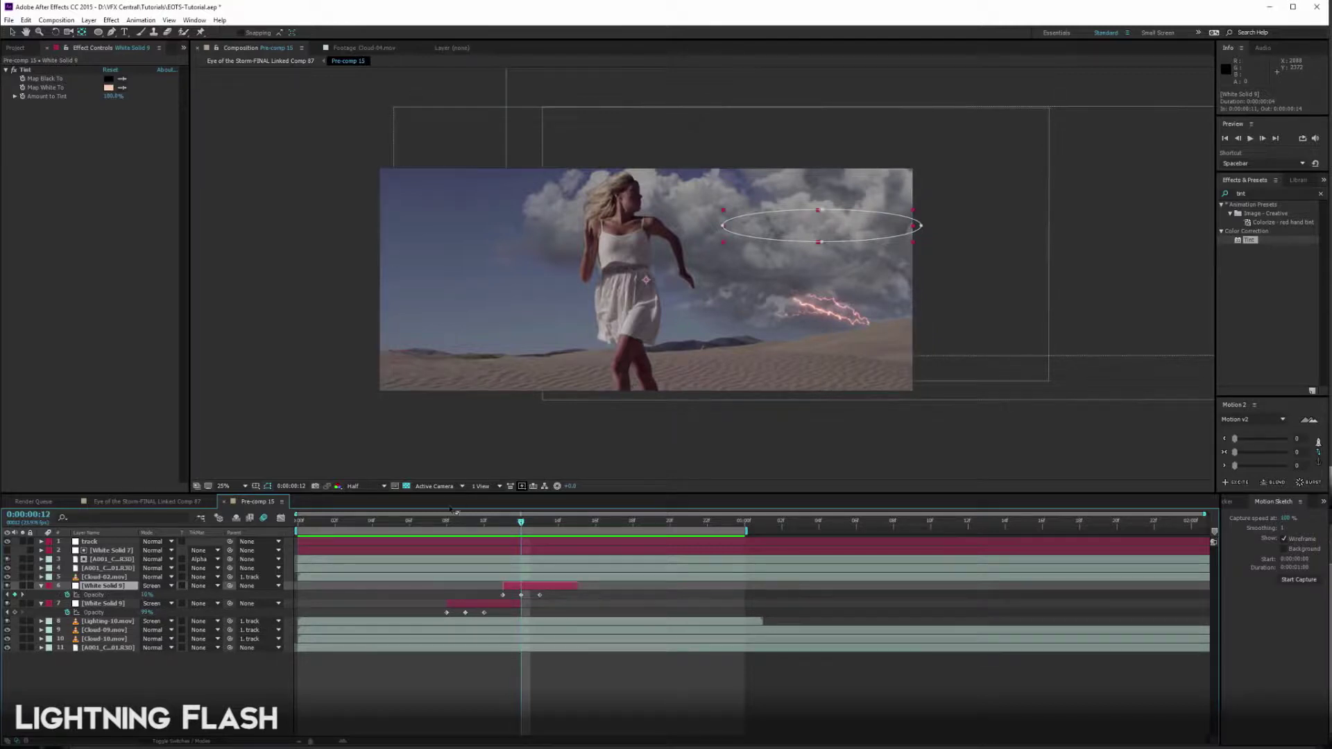
pyautogui.press('pageup')
pyautogui.moveTo(151, 596); pyautogui.dragTo(118, 596)
pyautogui.press('v')
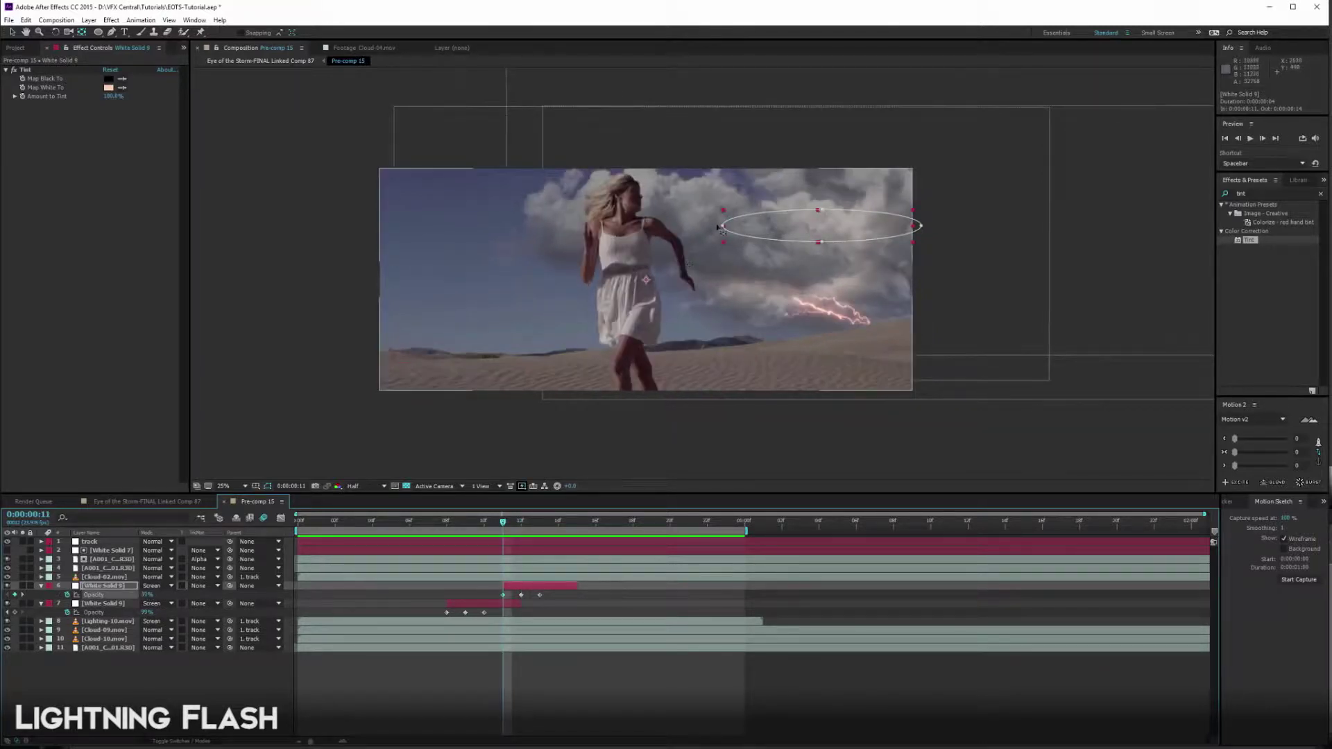
# Shrink the duplicate's elliptical mask and move it toward the clouds at the right edge of the footage
pyautogui.doubleClick(722, 227)
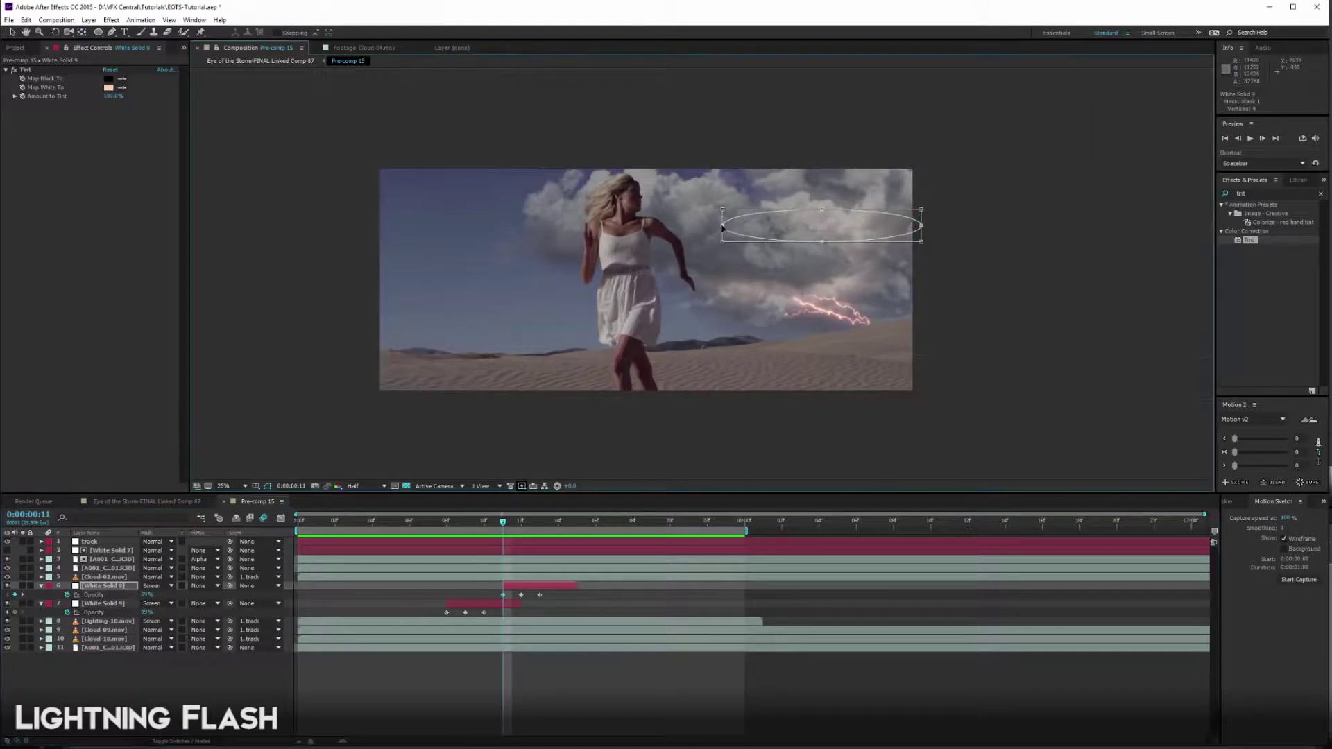
pyautogui.moveTo(727, 216); pyautogui.dragTo(841, 234)
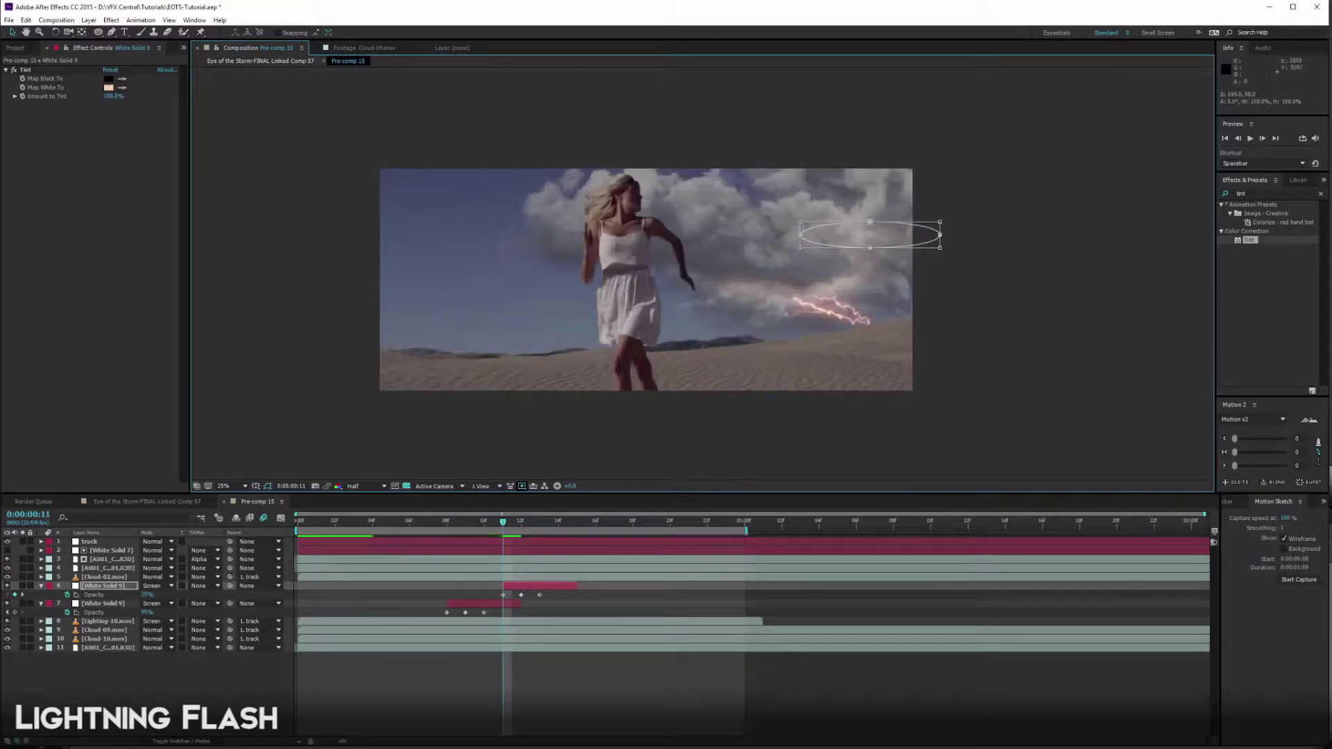
# Lower the duplicated flash solid's opacity keyframe at frame 13 and play back the result
pyautogui.click(202, 590)
pyautogui.press('pagedown')
pyautogui.press('pagedown')
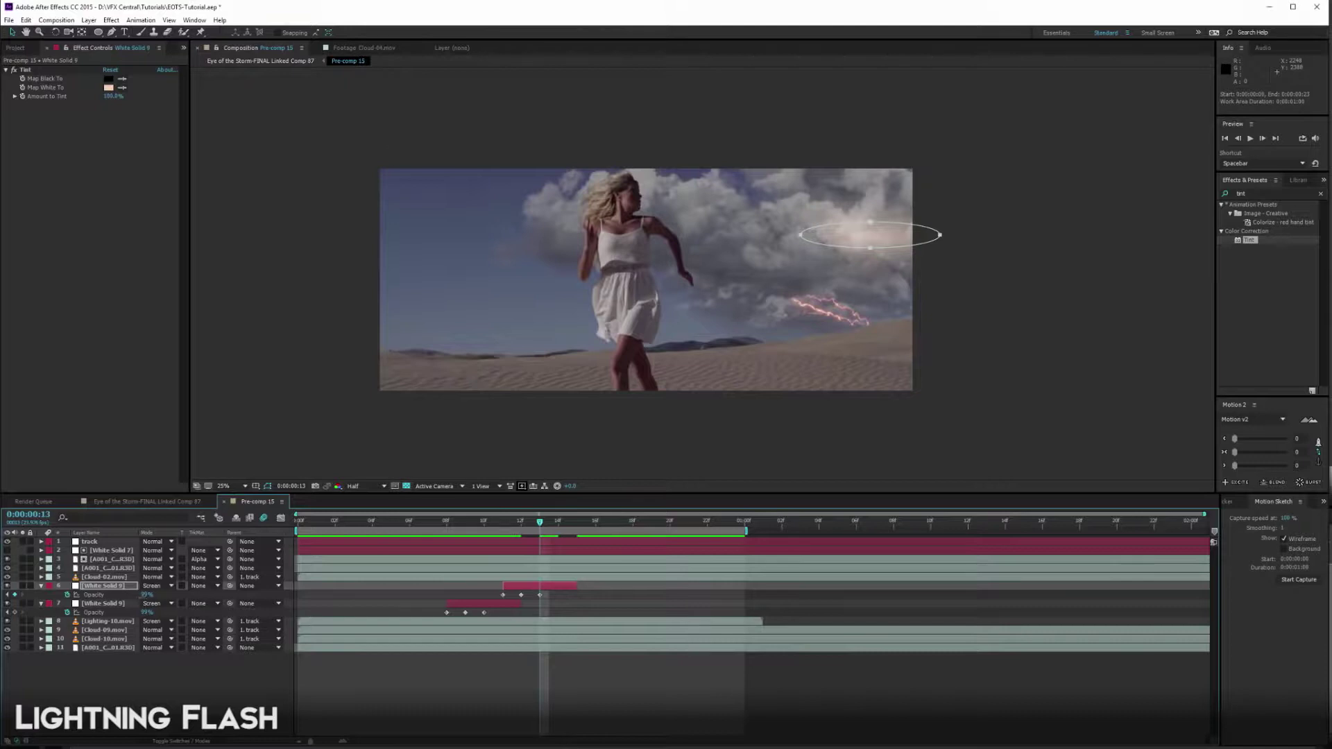
pyautogui.moveTo(147, 594); pyautogui.dragTo(144, 595)
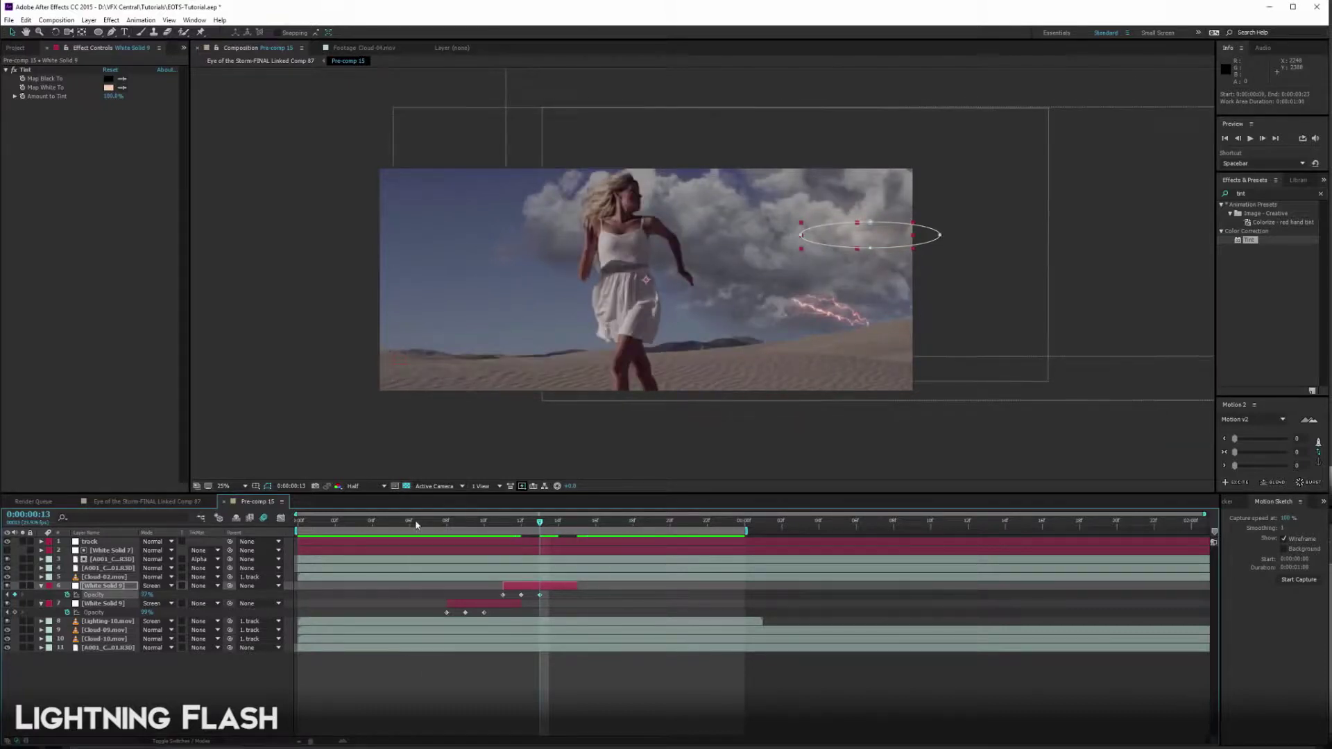
pyautogui.press('space')
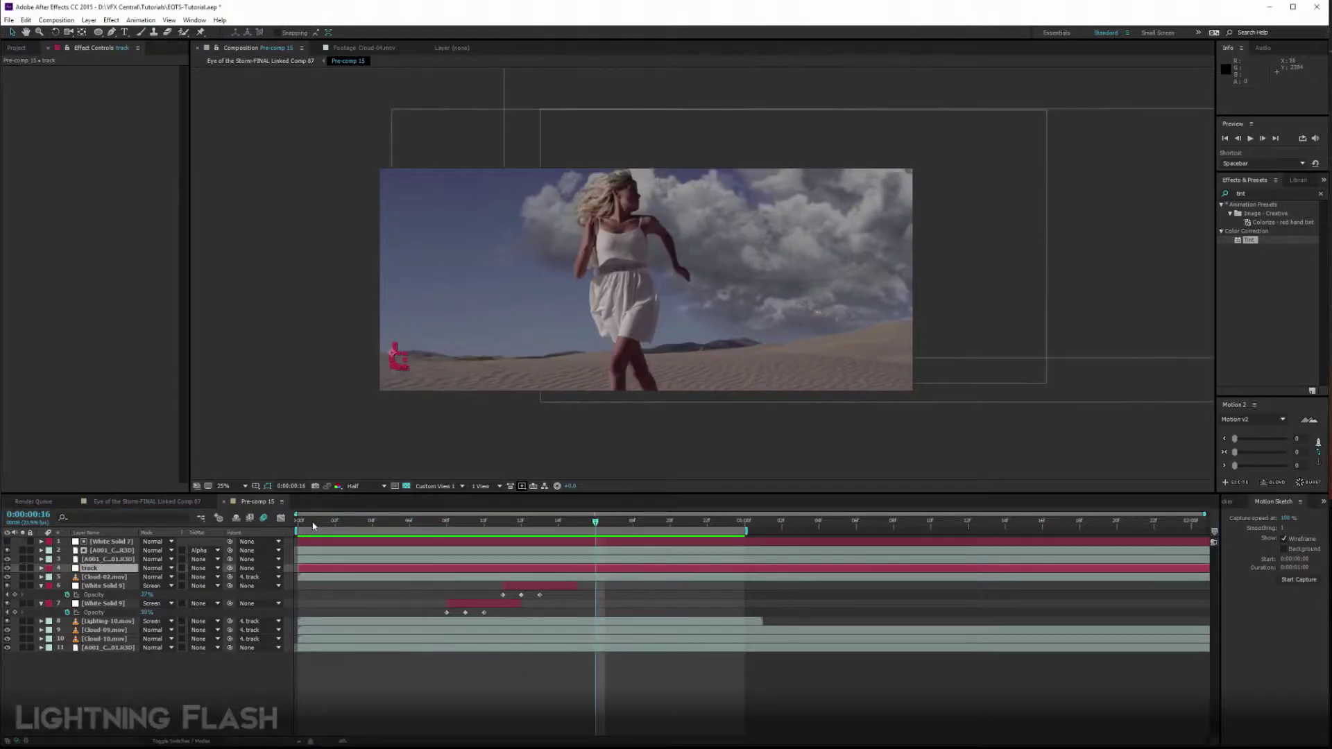
# Pre-compose the track null, cloud, lightning and flash solid layers above the bottom footage, moving all attributes into the new composition
pyautogui.click(89, 569)
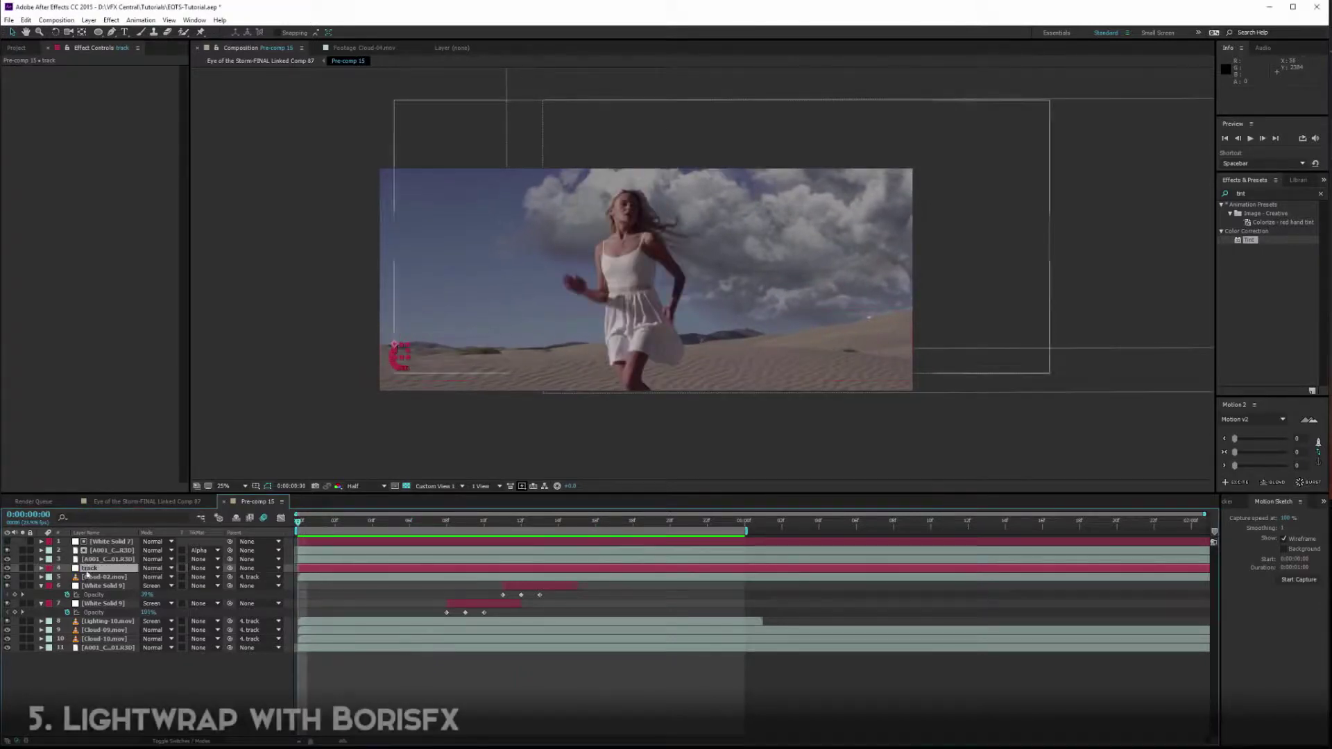
pyautogui.keyDown('shift'); pyautogui.click(109, 646); pyautogui.keyUp('shift')
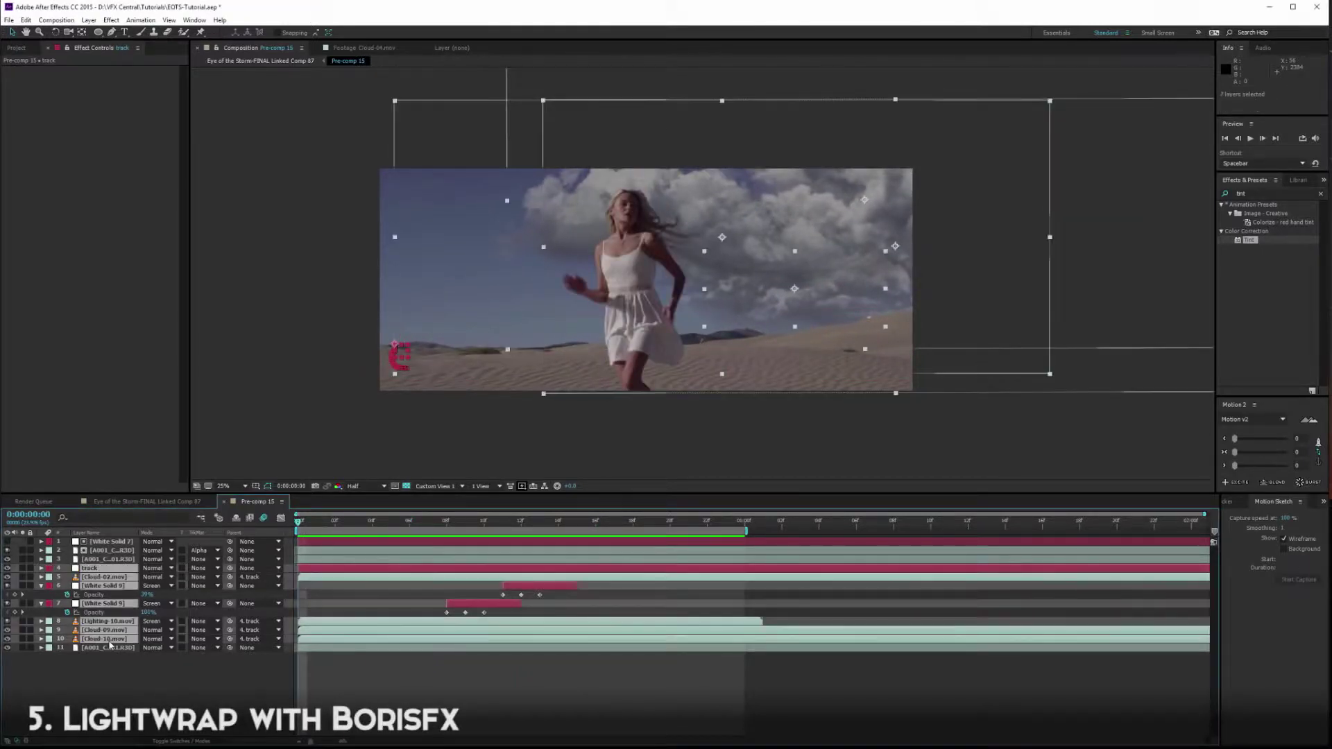
pyautogui.click(106, 674)
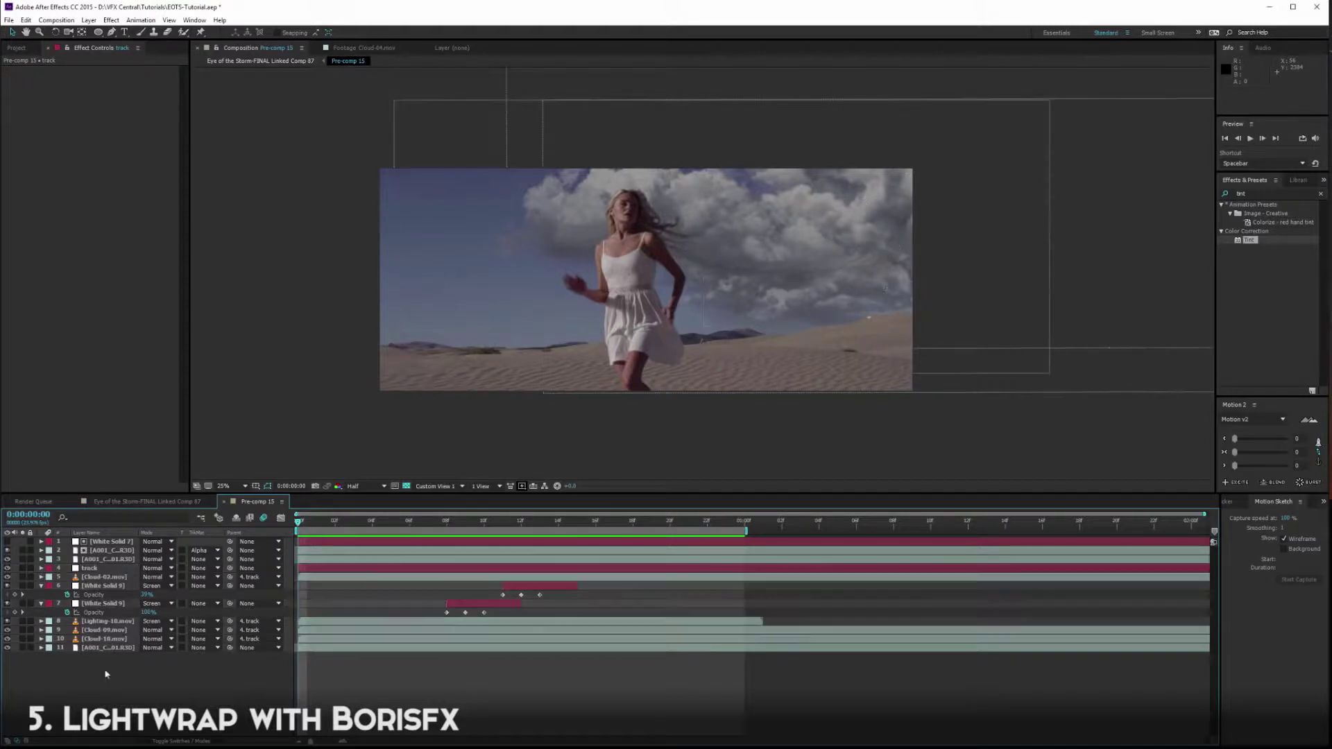
pyautogui.click(103, 569)
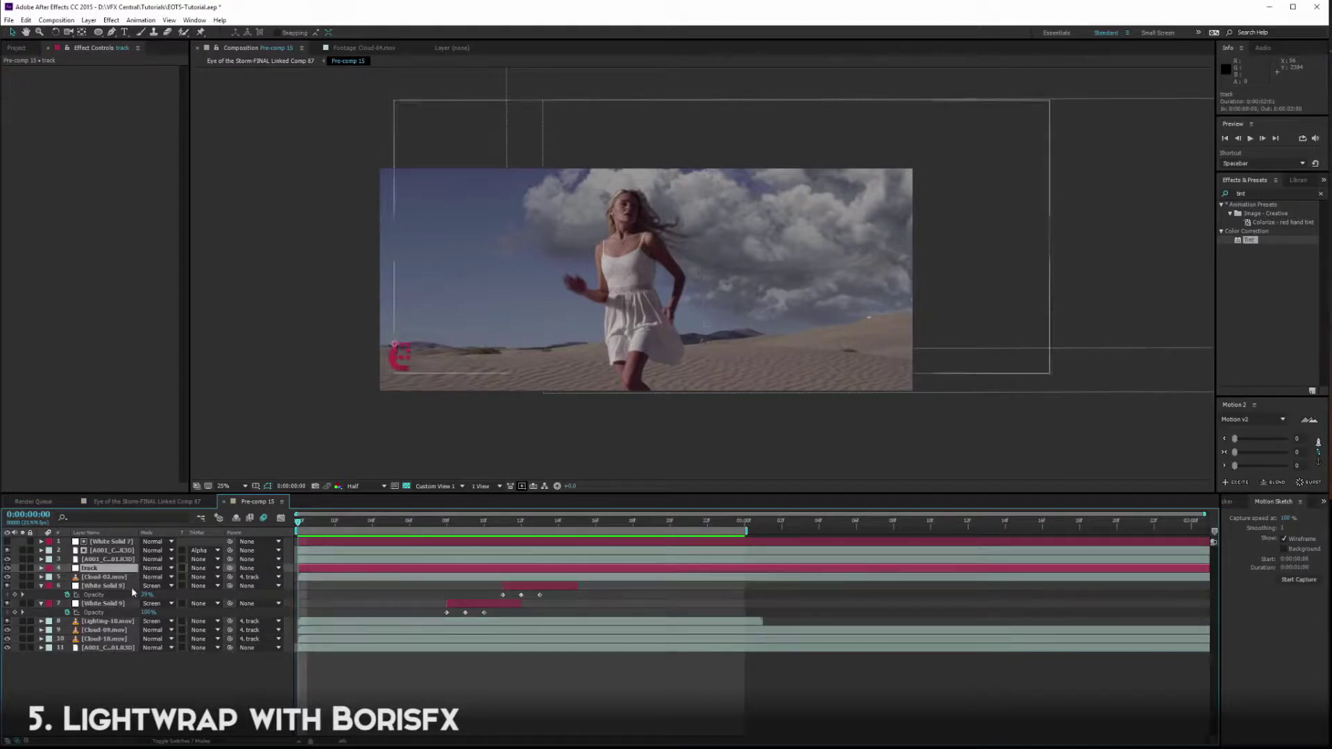
pyautogui.keyDown('shift'); pyautogui.click(108, 639); pyautogui.keyUp('shift')
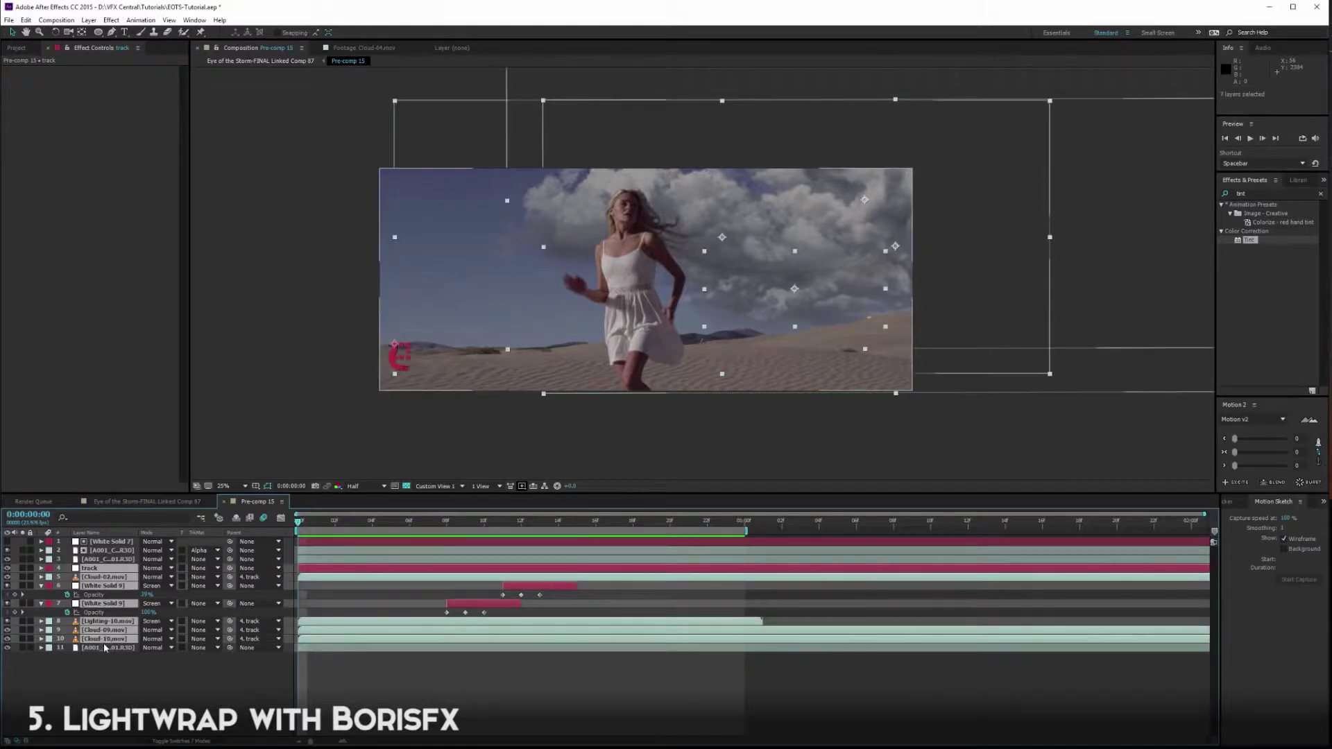
pyautogui.hotkey('ctrl', 'shift', 'c')
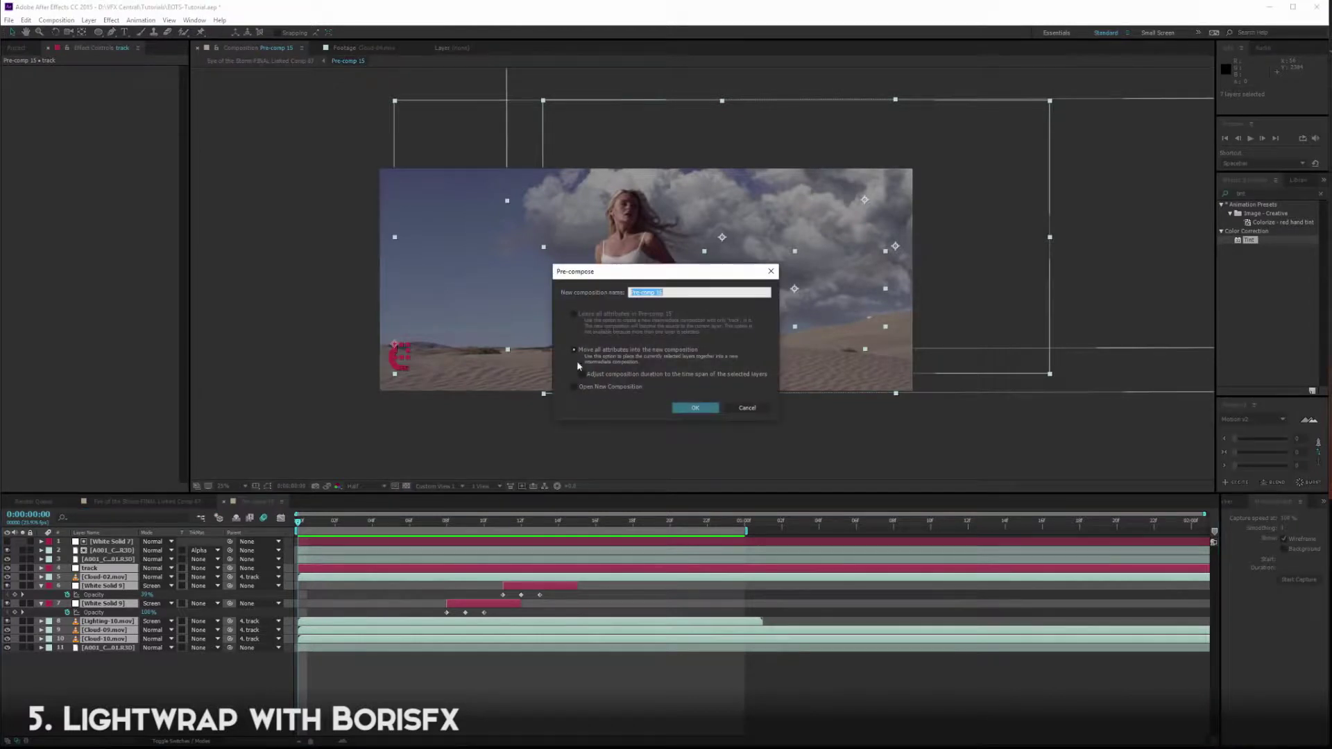
pyautogui.click(684, 406)
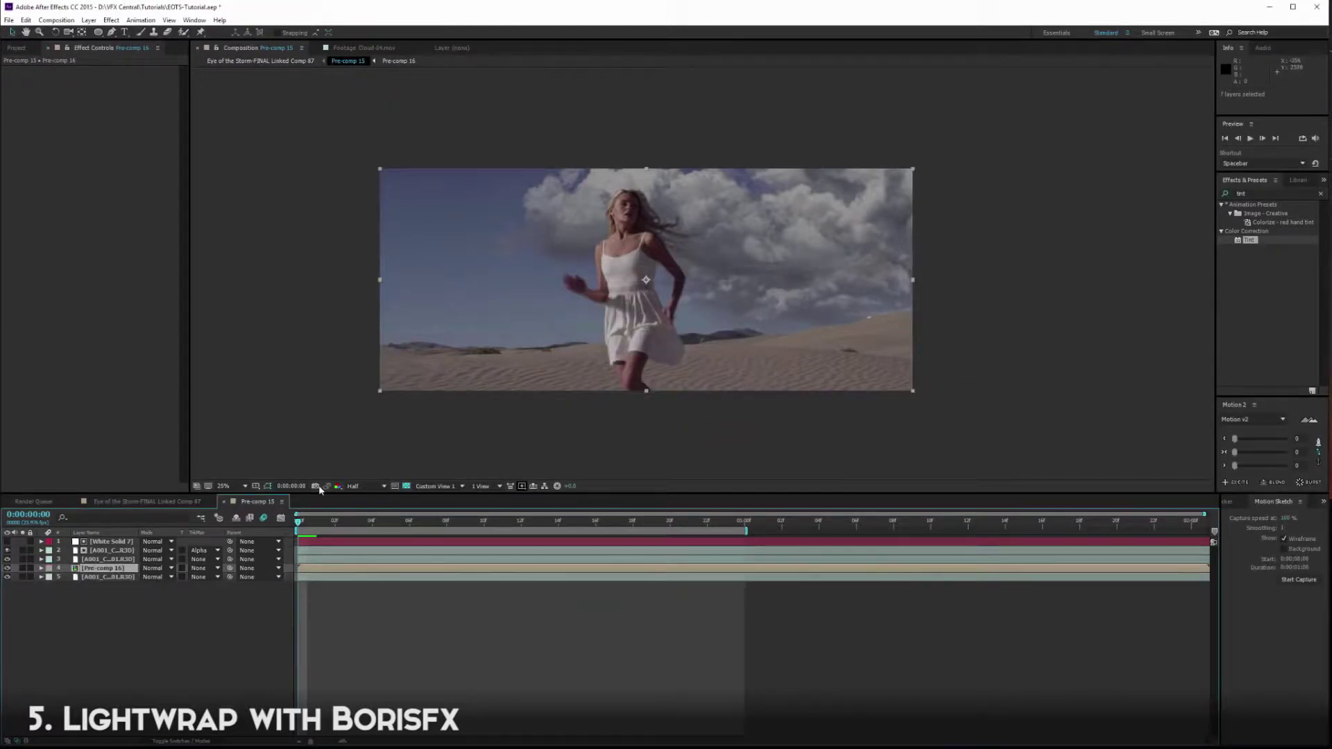
# Apply the BCC Light Wrap effect to the keyed footage layer directly above Pre-comp 16, viewing frame 7
pyautogui.moveTo(323, 517); pyautogui.dragTo(427, 532)
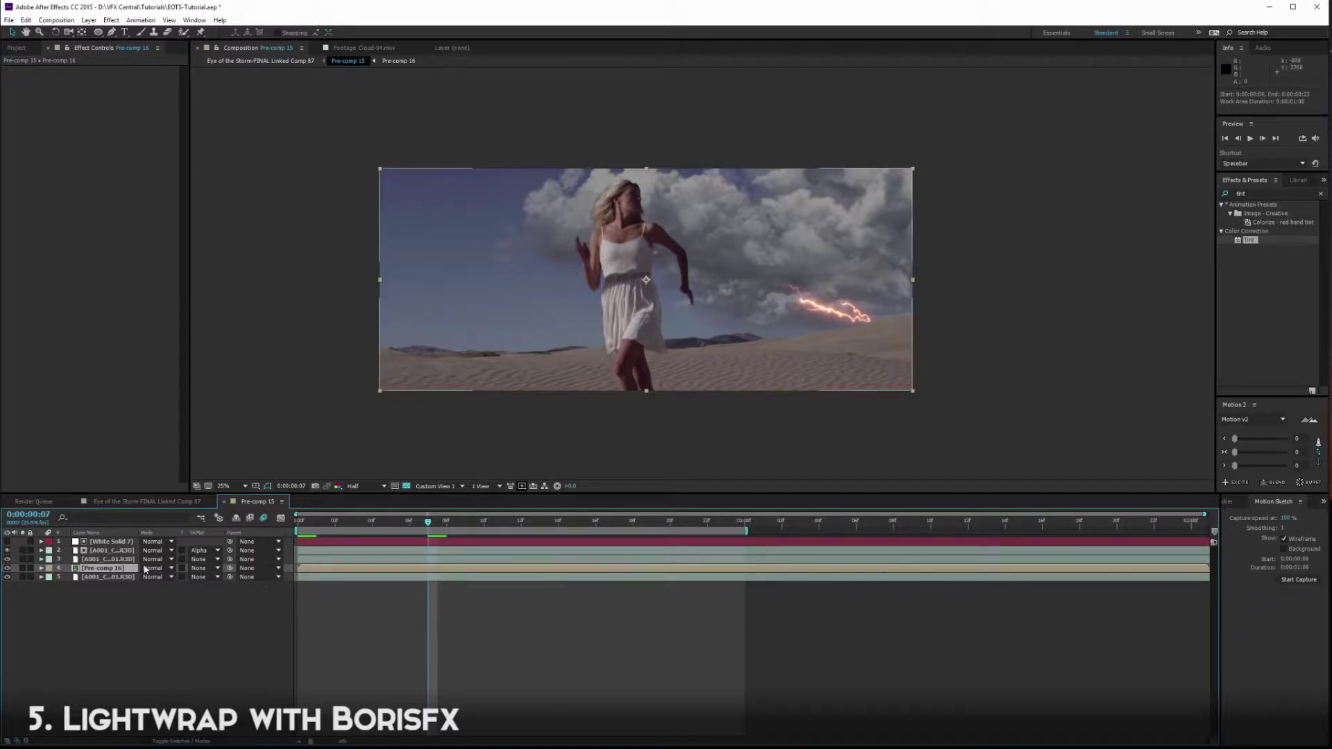
pyautogui.hotkey('ctrl', 'Up')
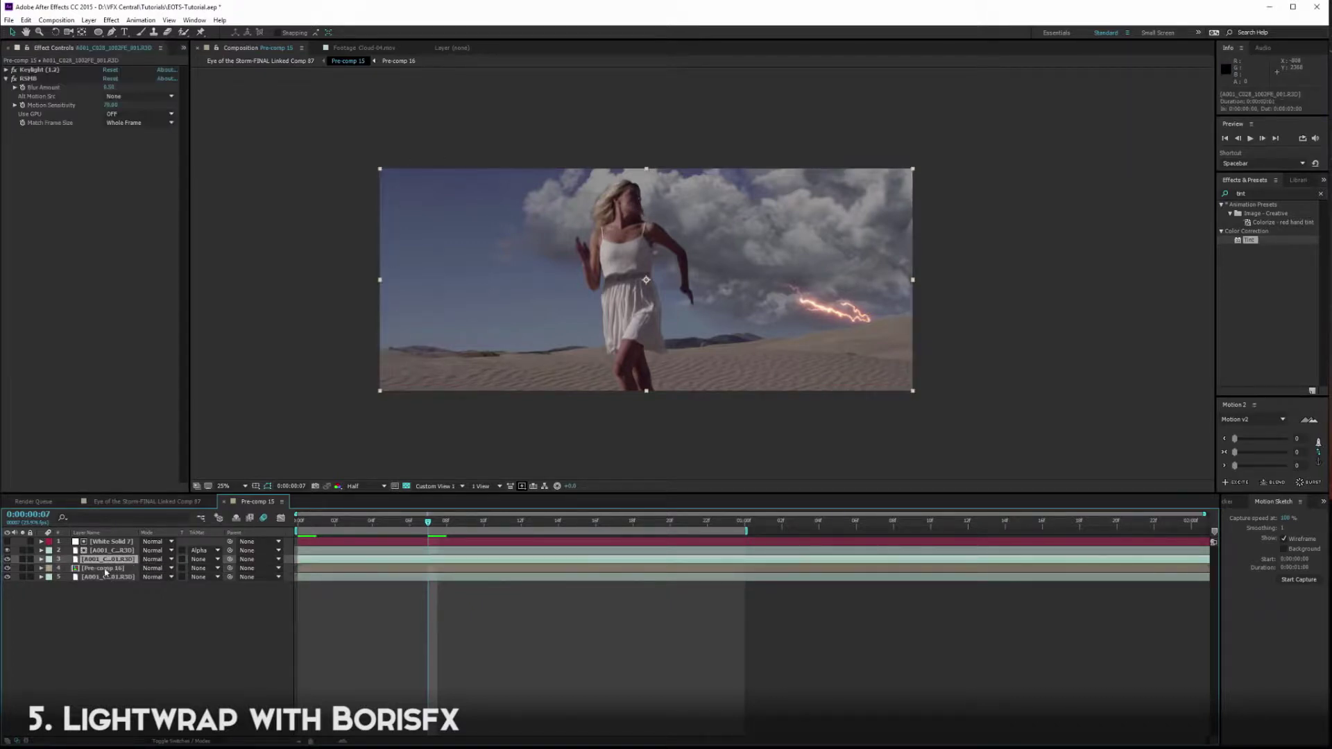
pyautogui.click(6, 79)
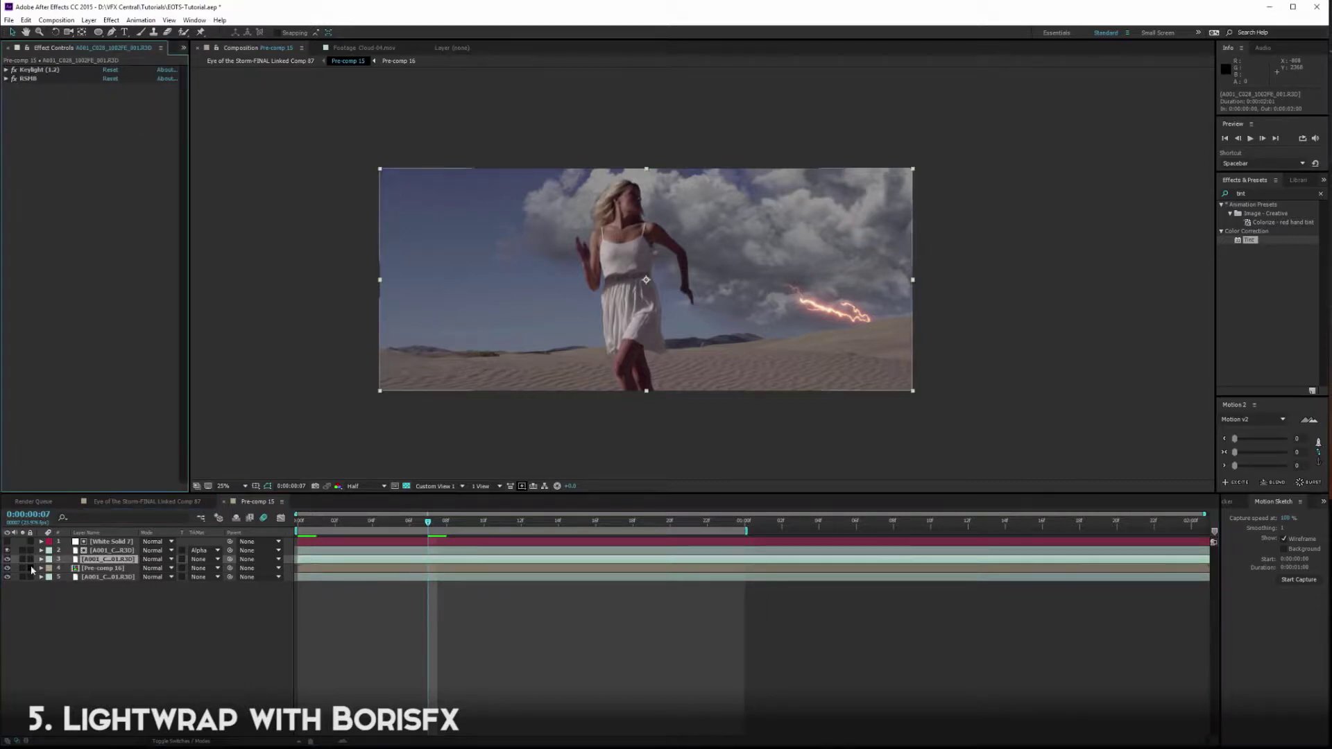
pyautogui.click(1225, 193)
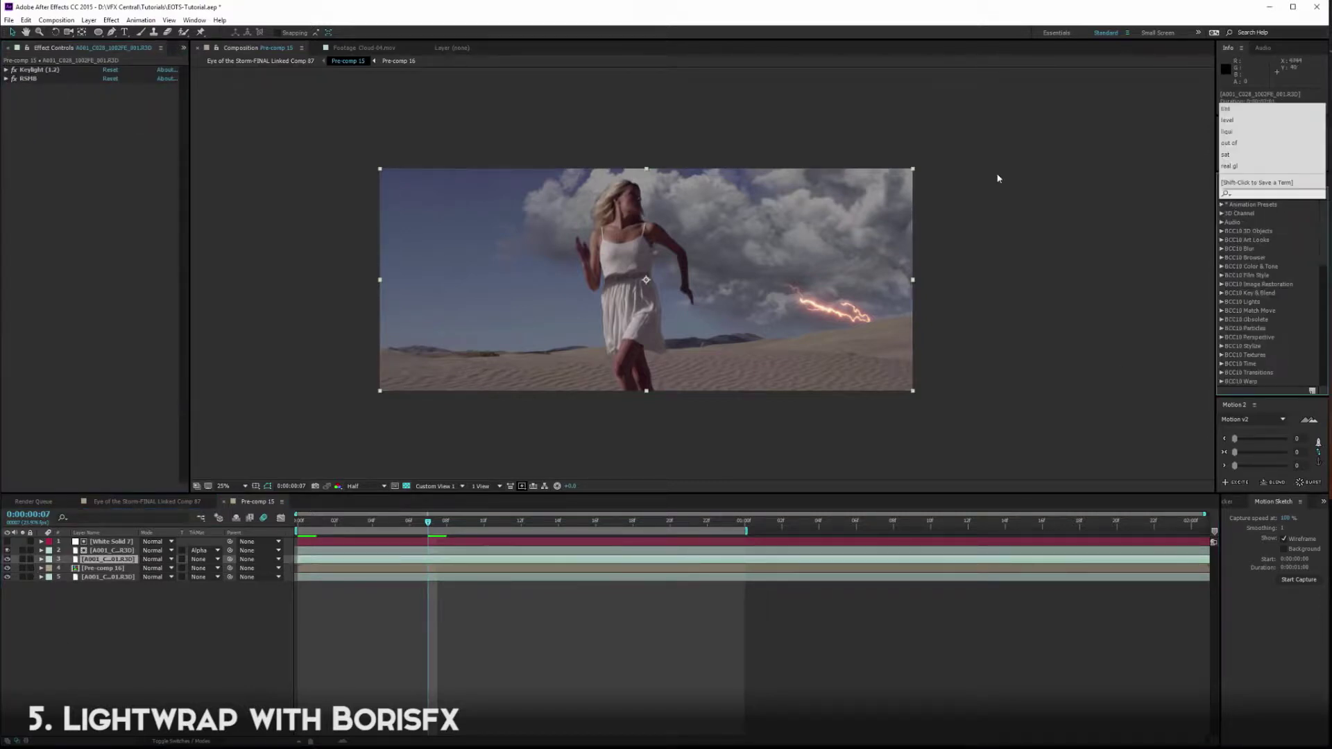
pyautogui.write('light w')
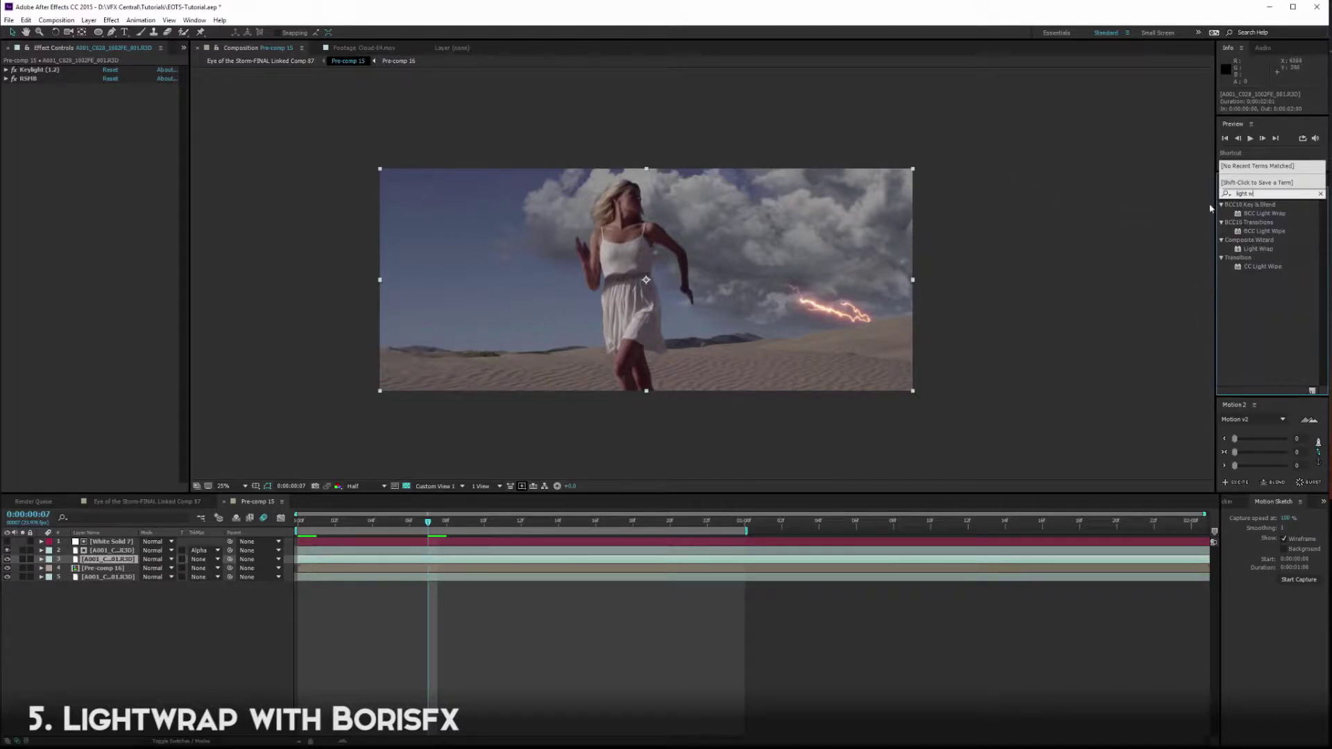
pyautogui.moveTo(1264, 213); pyautogui.dragTo(98, 212)
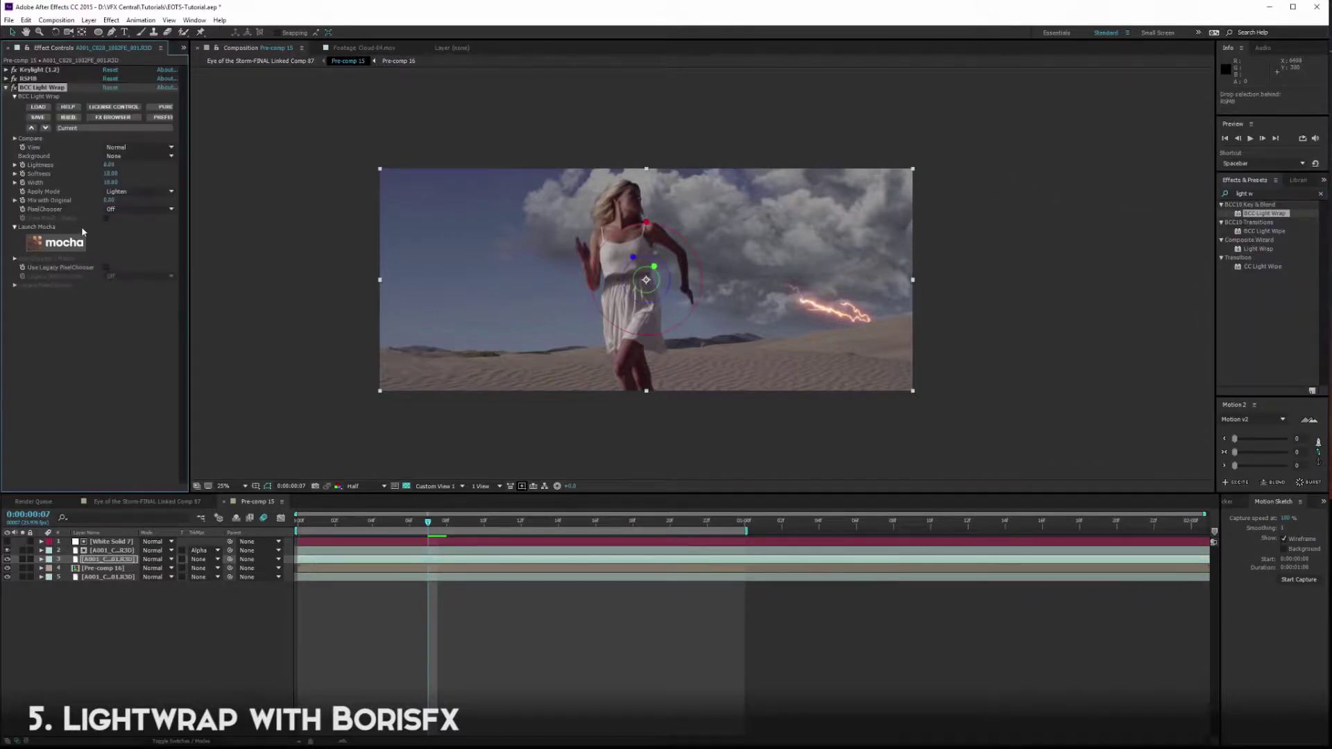
# Set the BCC Light Wrap background to Pre-comp 16
pyautogui.click(72, 280)
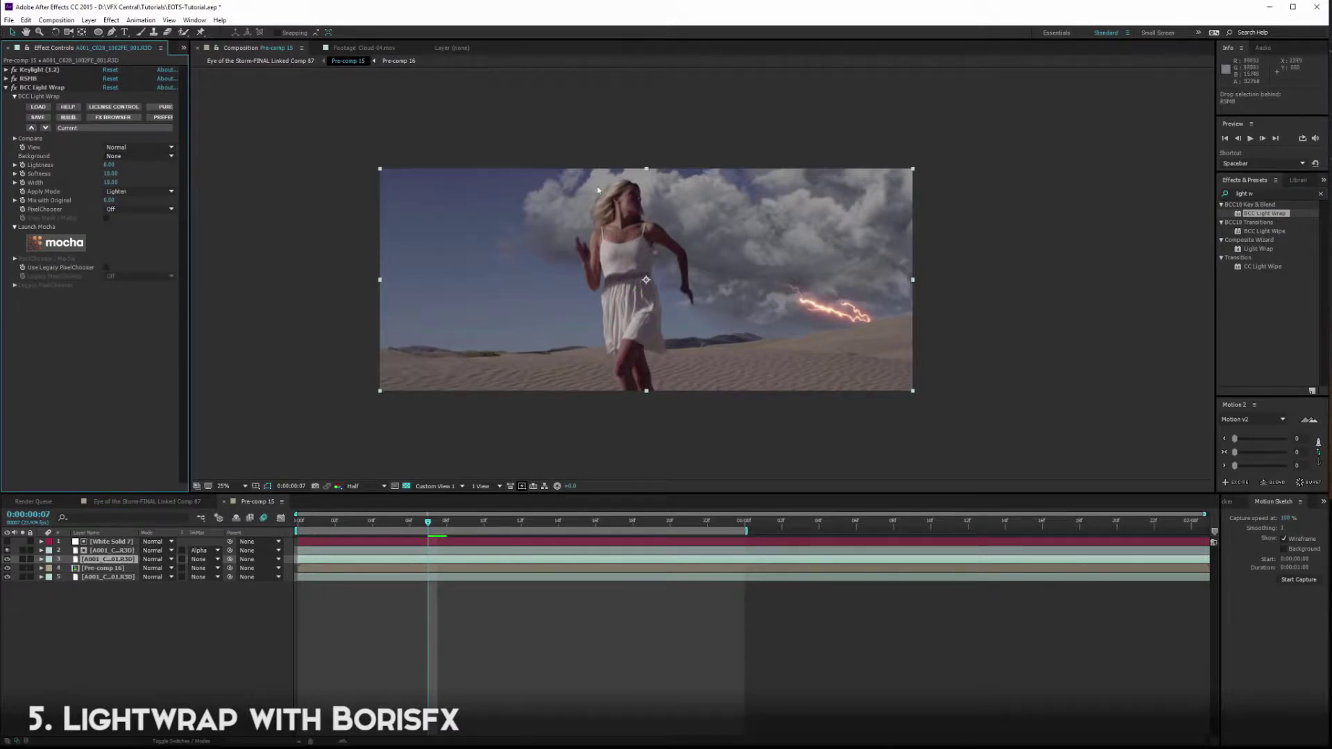
pyautogui.click(128, 157)
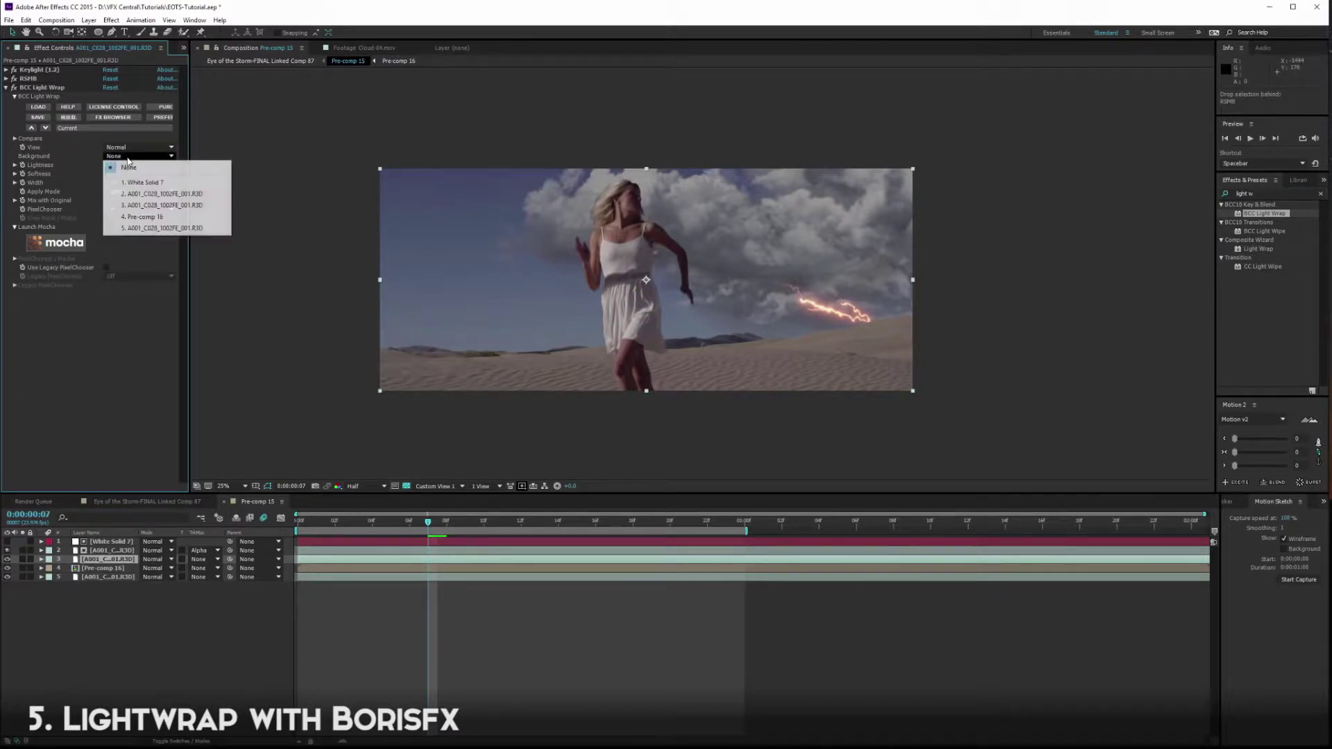
pyautogui.click(144, 217)
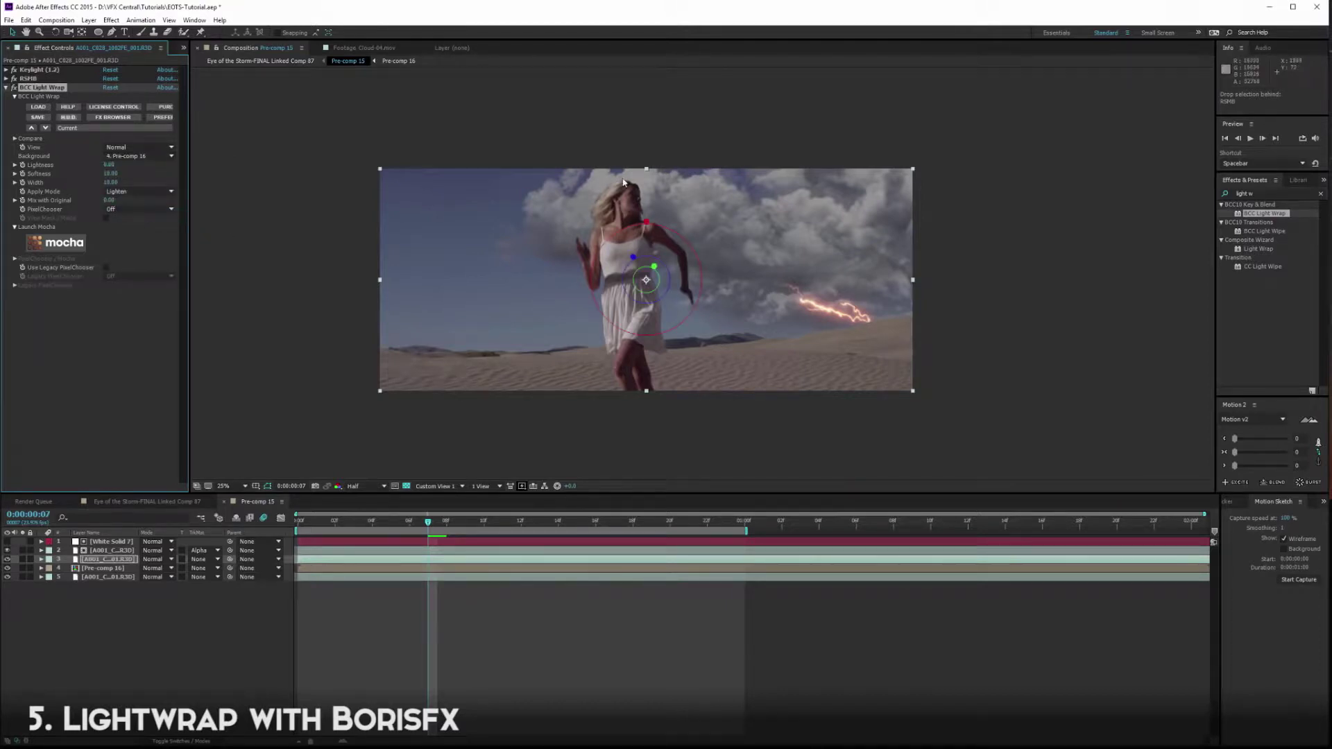
# At frame 12, set the light wrap's softness to about 29 and its width to about 14
pyautogui.press('.')
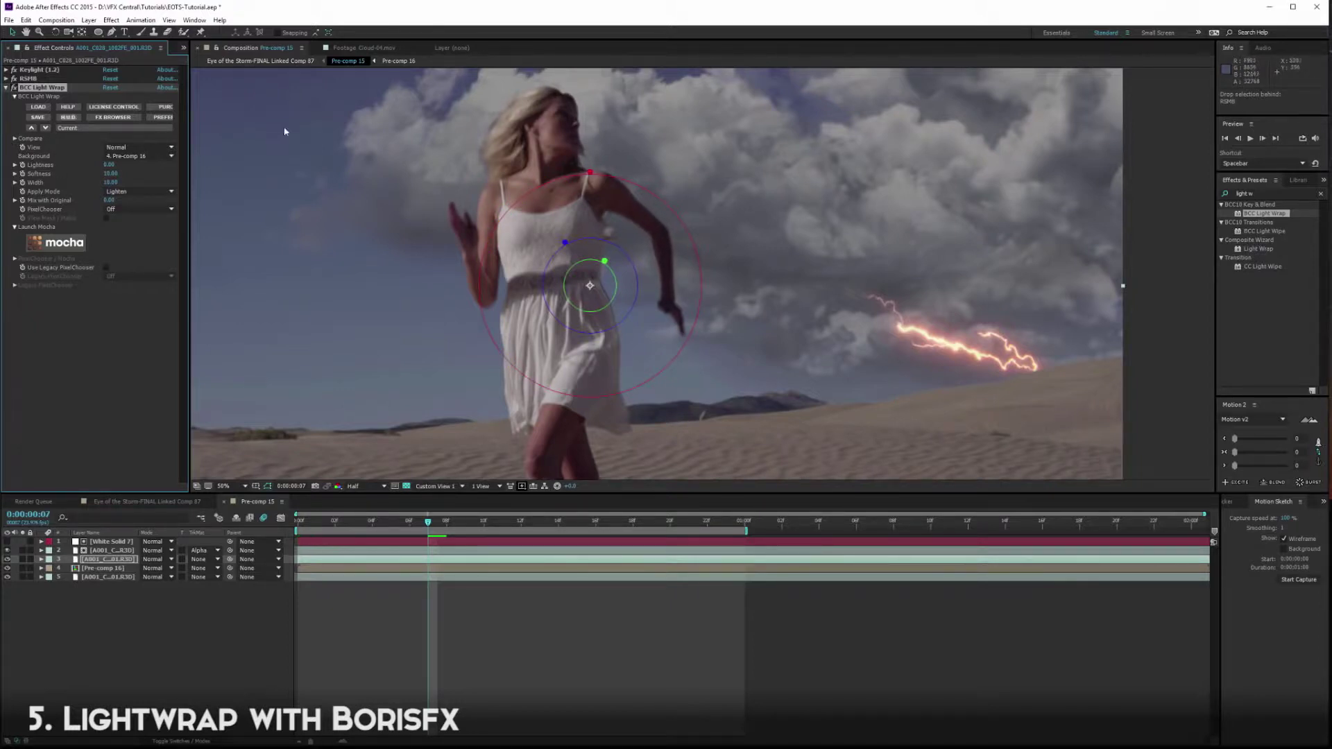
pyautogui.press('space')
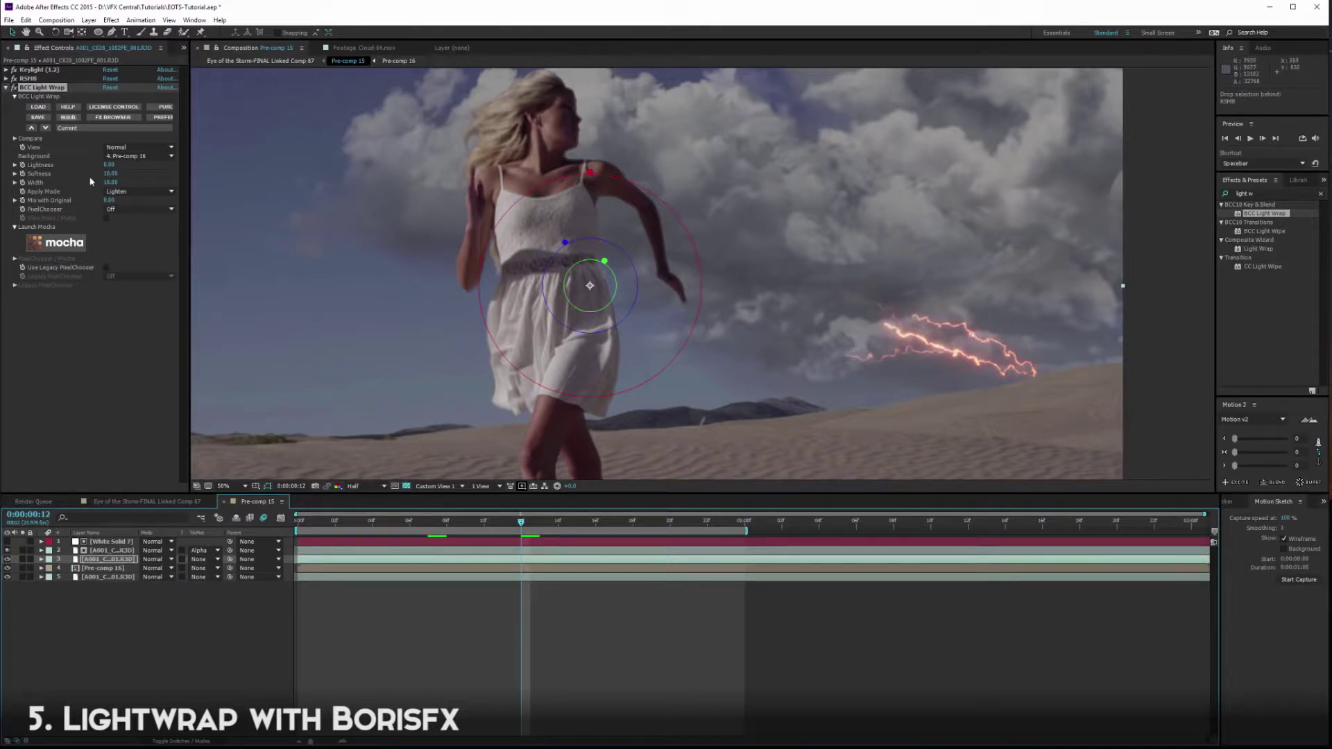
pyautogui.moveTo(110, 173); pyautogui.dragTo(124, 172)
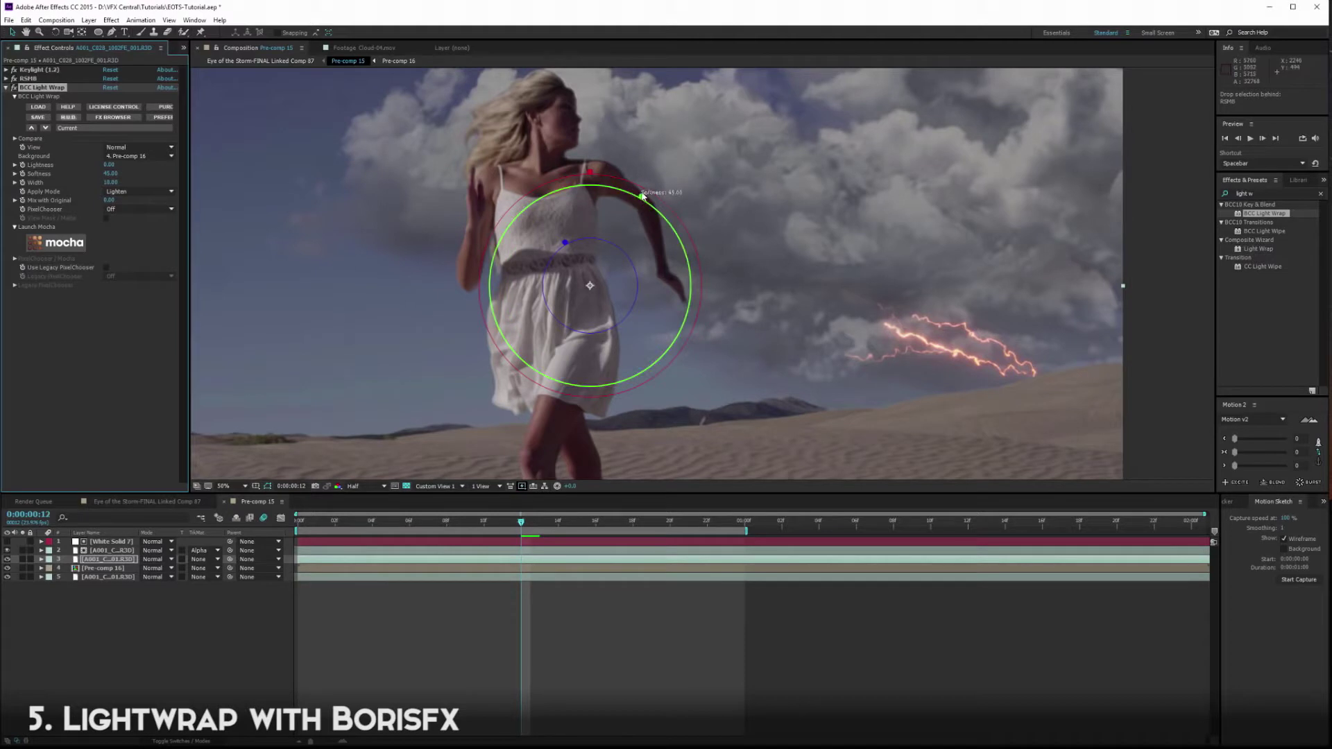
pyautogui.moveTo(640, 197); pyautogui.dragTo(618, 224)
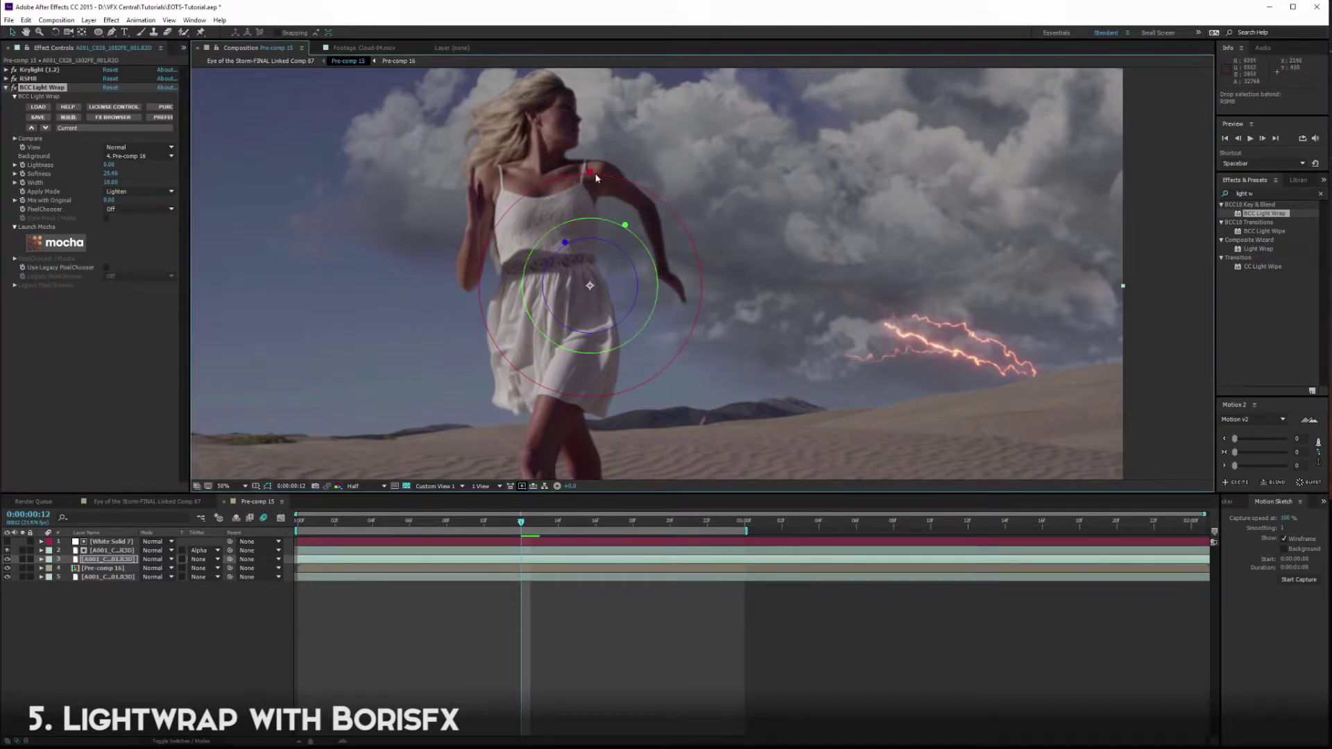
pyautogui.moveTo(590, 170); pyautogui.dragTo(590, 171)
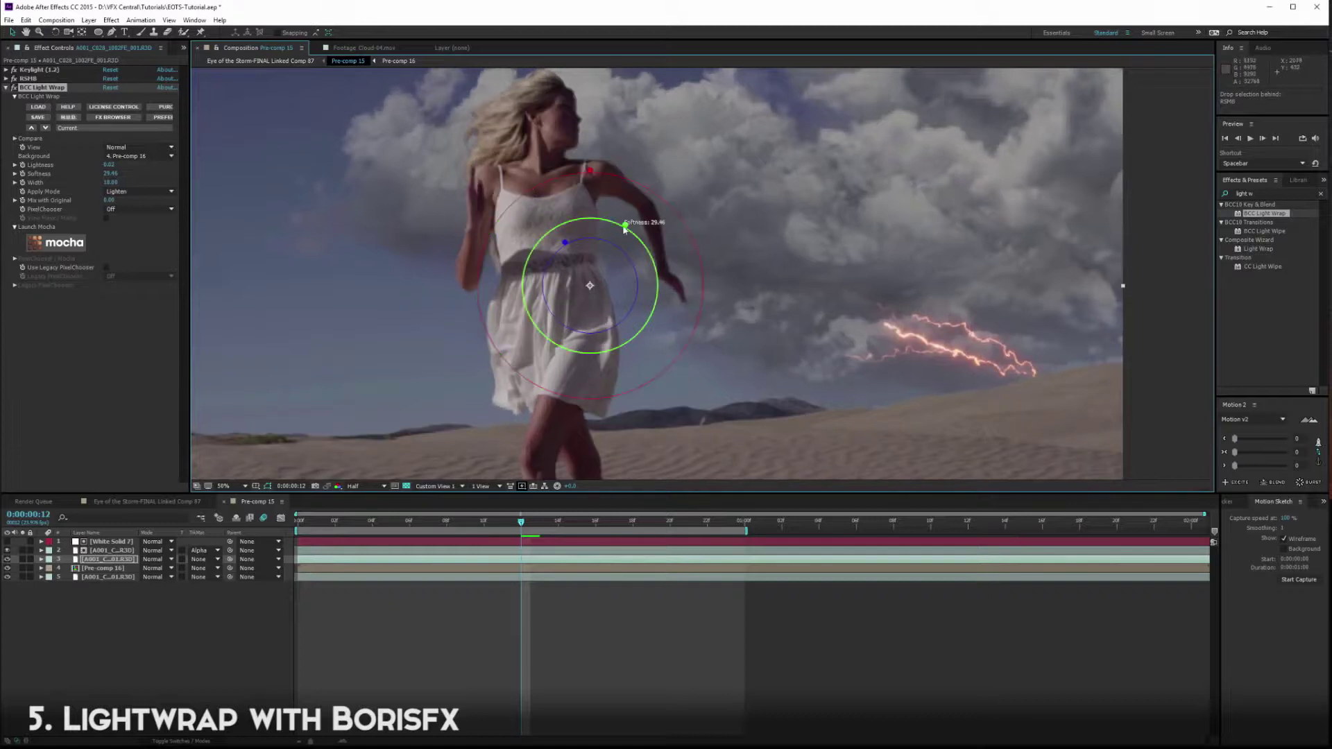
pyautogui.moveTo(564, 242); pyautogui.dragTo(553, 232)
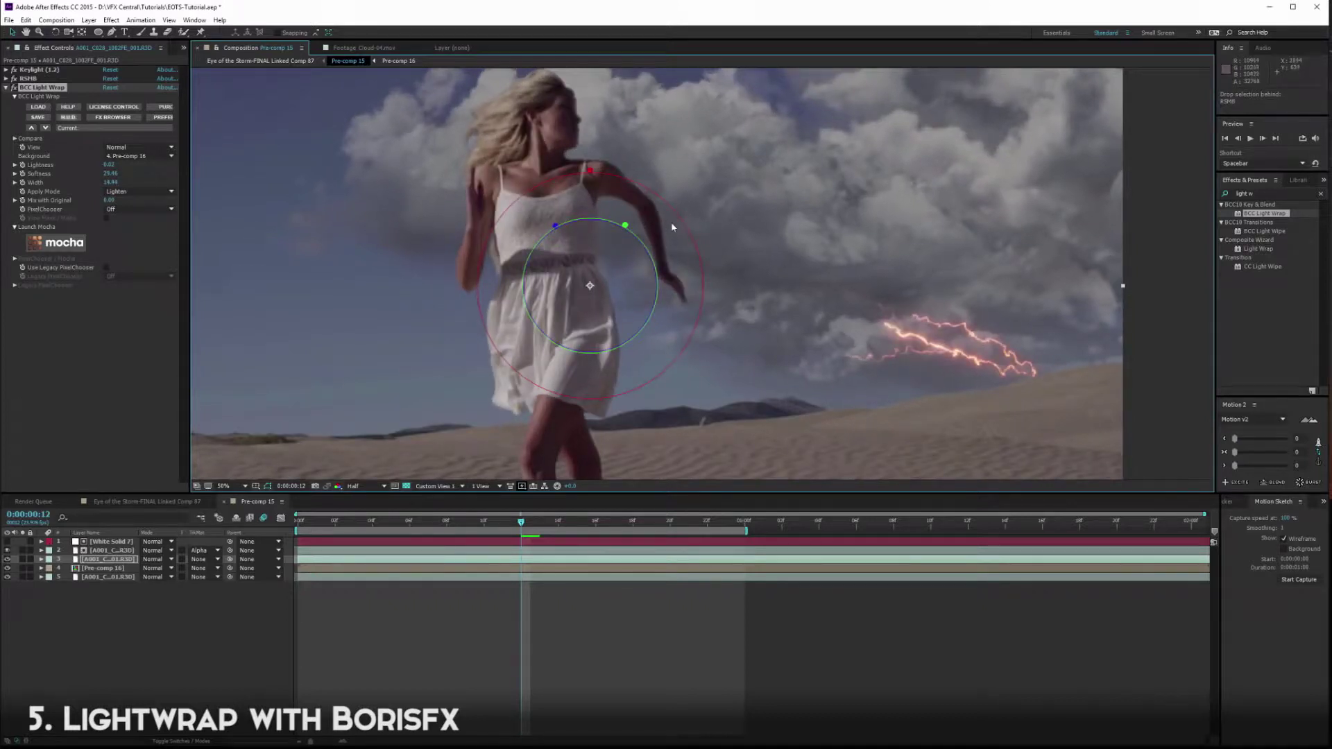
# Raise the light wrap's softness to about 40 and check the blend along the woman's edges
pyautogui.press('.')
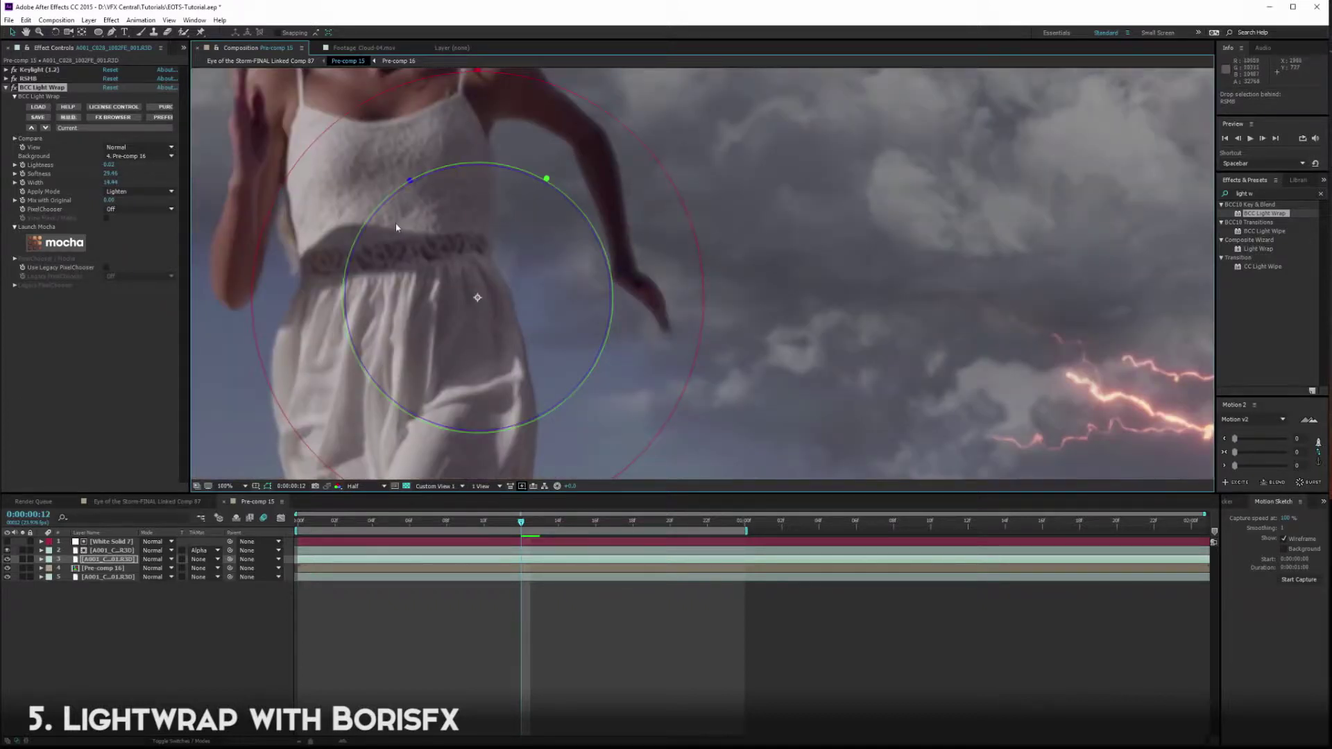
pyautogui.moveTo(547, 179); pyautogui.dragTo(585, 174)
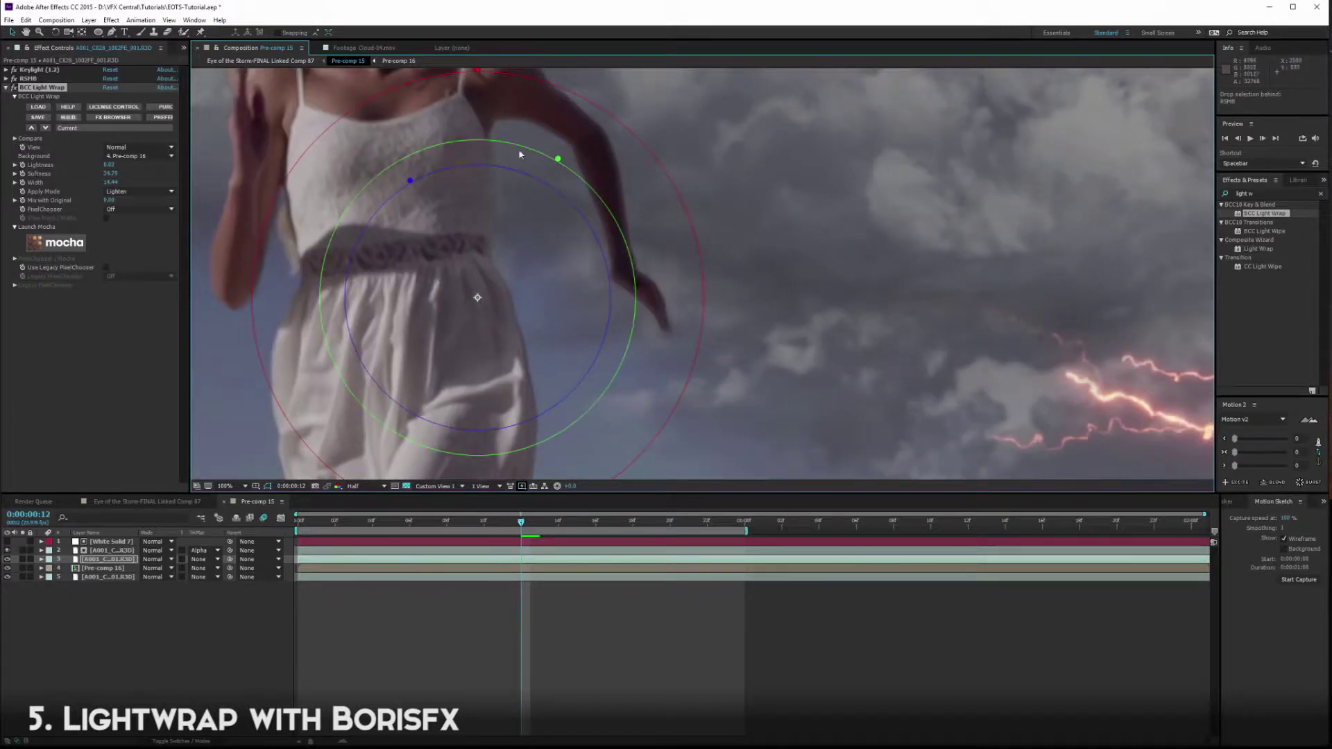
pyautogui.moveTo(558, 158); pyautogui.dragTo(569, 138)
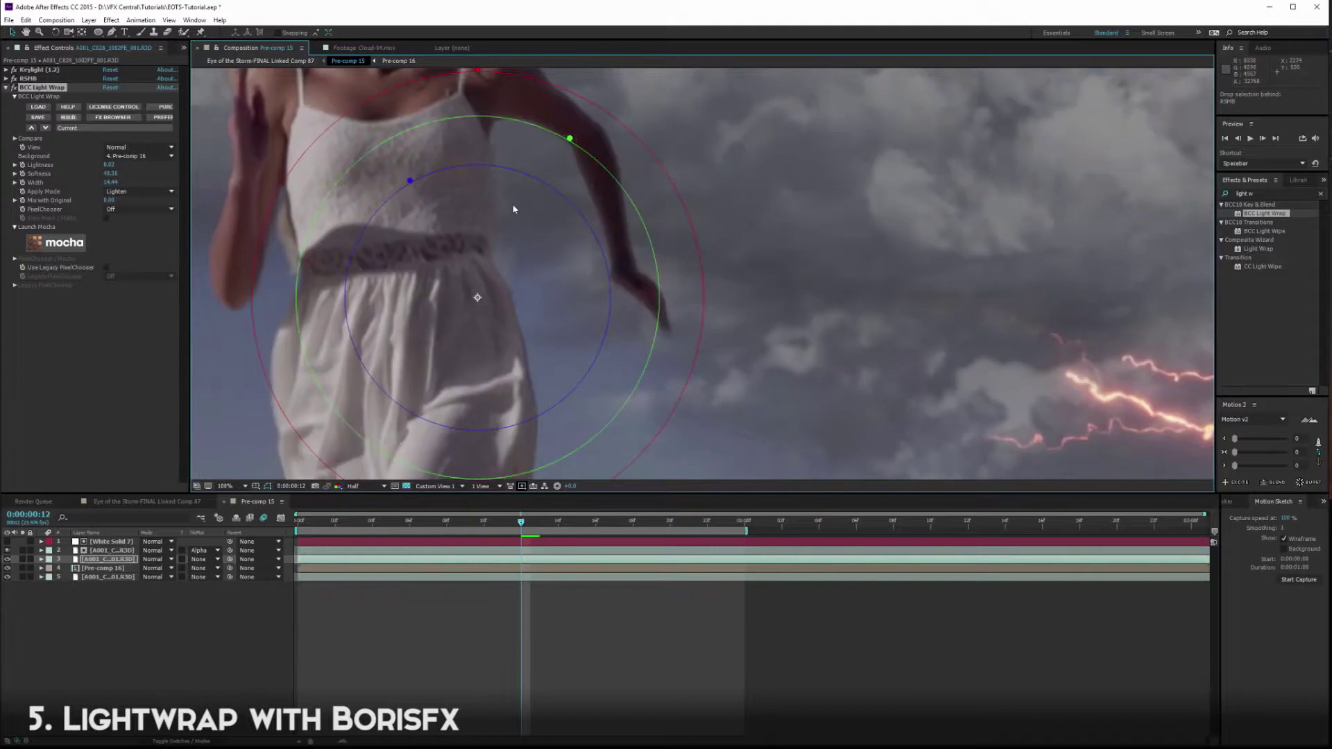
pyautogui.click(17, 89)
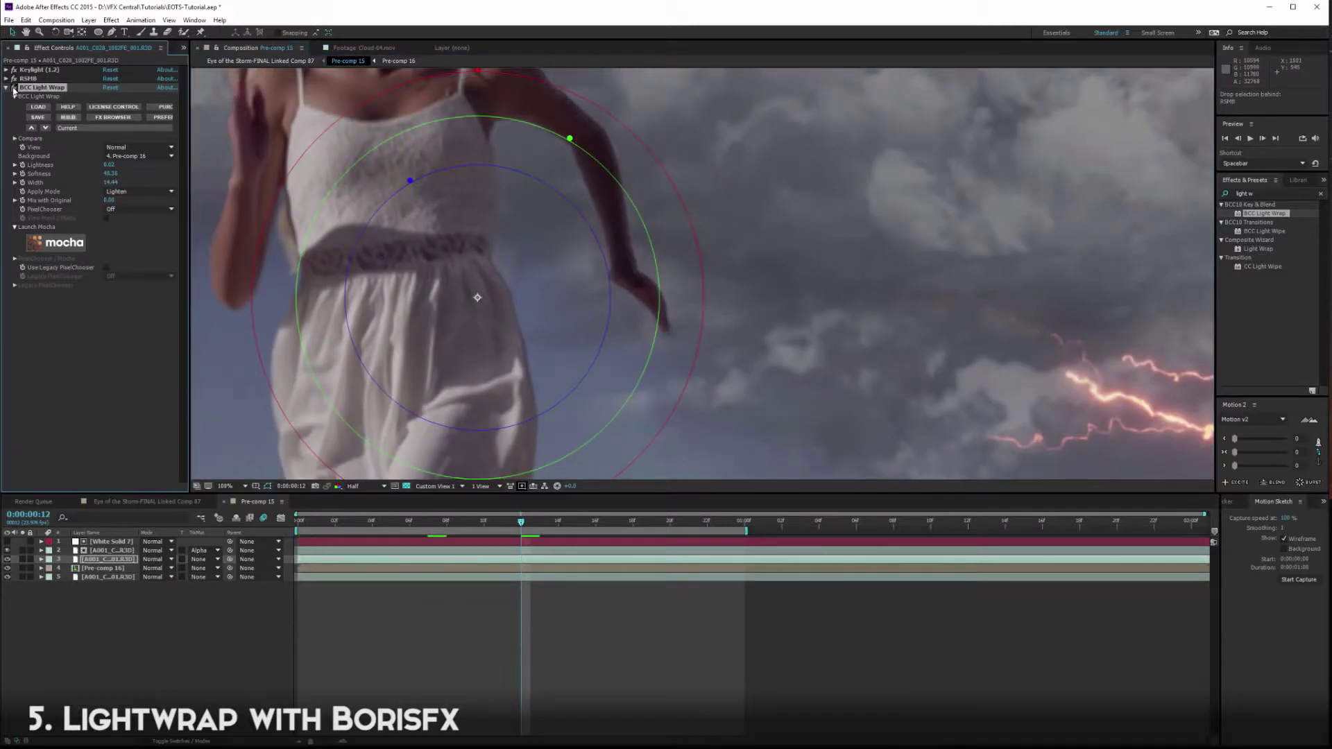
pyautogui.press(',')
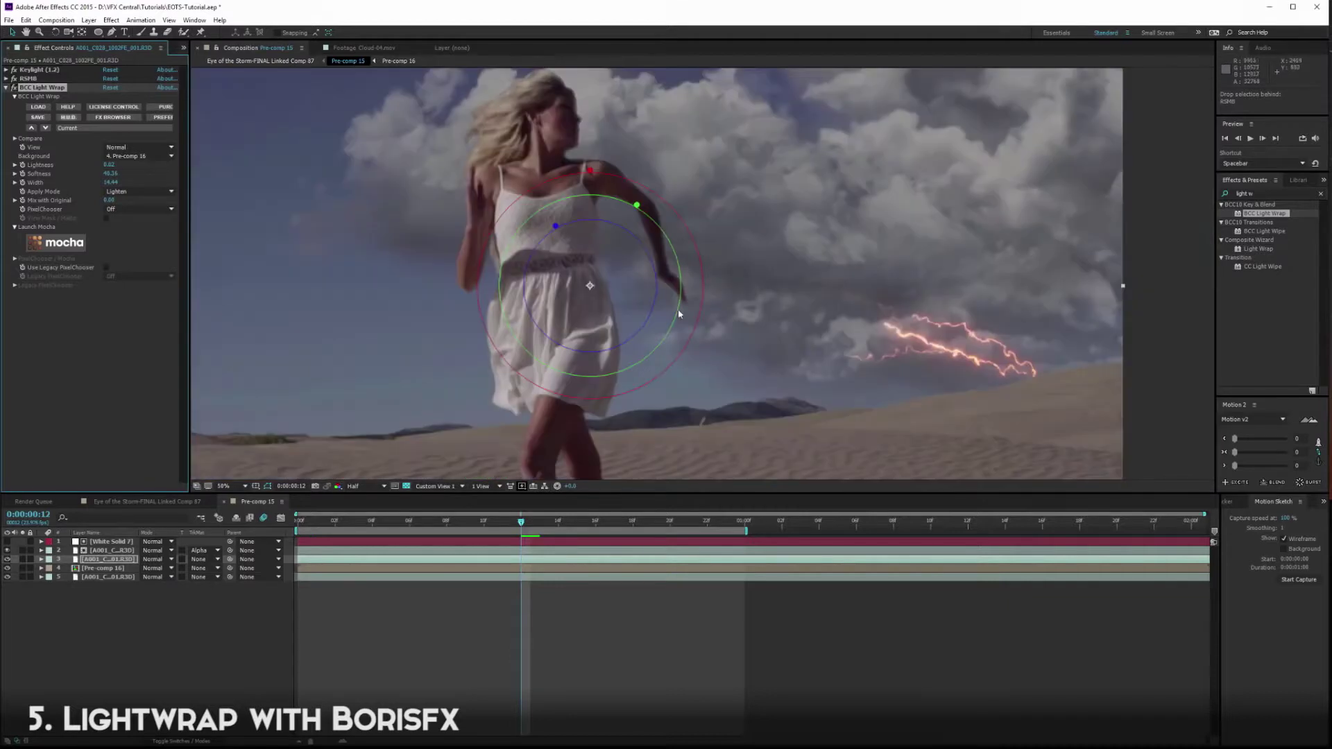
# Check the light wrap on the woman's hair and arms at frame 17 and reduce its lightness slightly
pyautogui.click(610, 522)
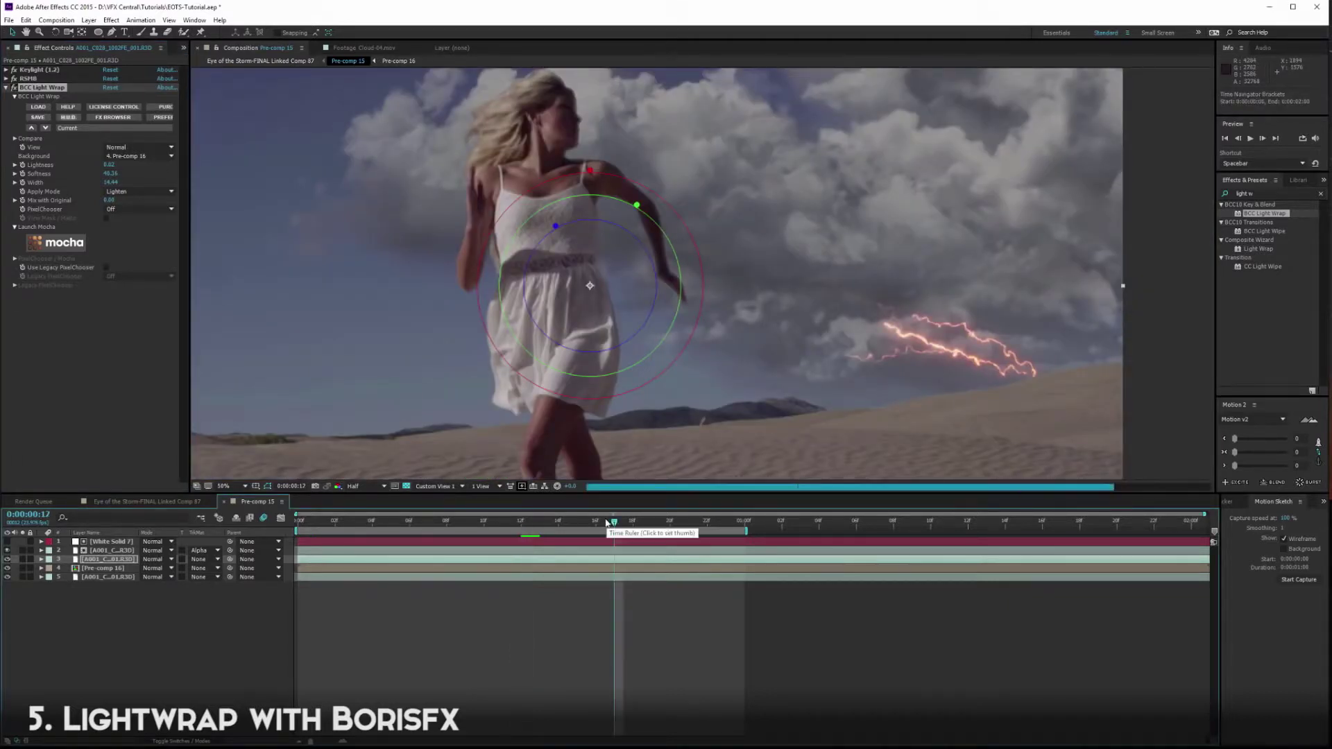
pyautogui.press('.')
pyautogui.moveTo(409, 99); pyautogui.dragTo(560, 297)
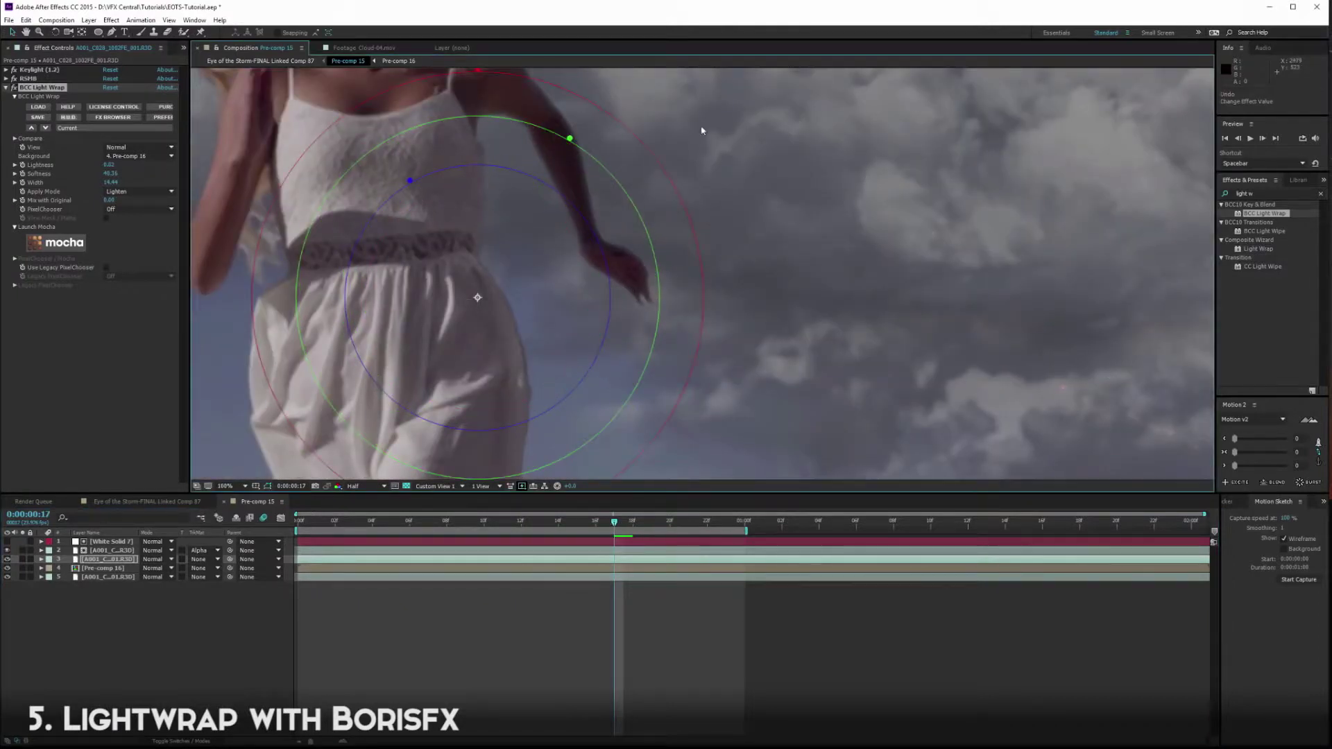
pyautogui.moveTo(705, 128); pyautogui.dragTo(797, 297)
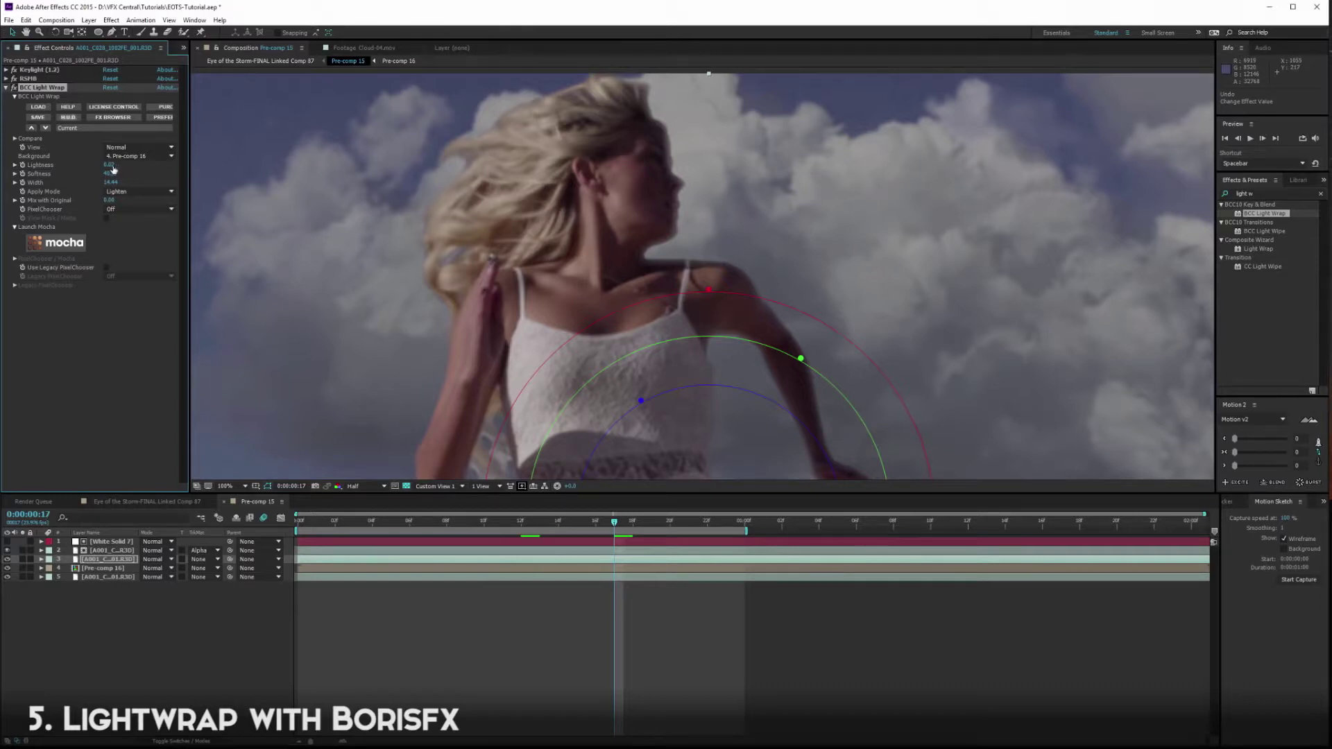
pyautogui.moveTo(112, 172); pyautogui.dragTo(105, 174)
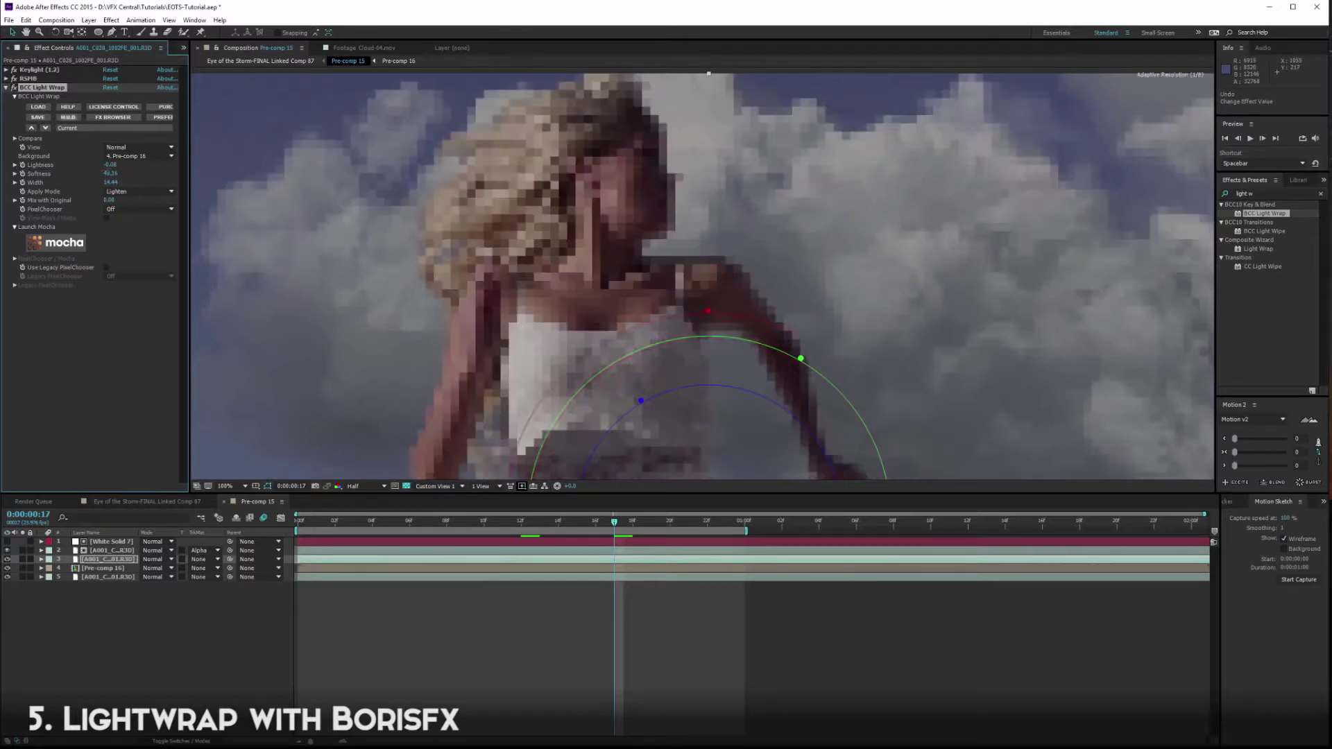
pyautogui.click(106, 175)
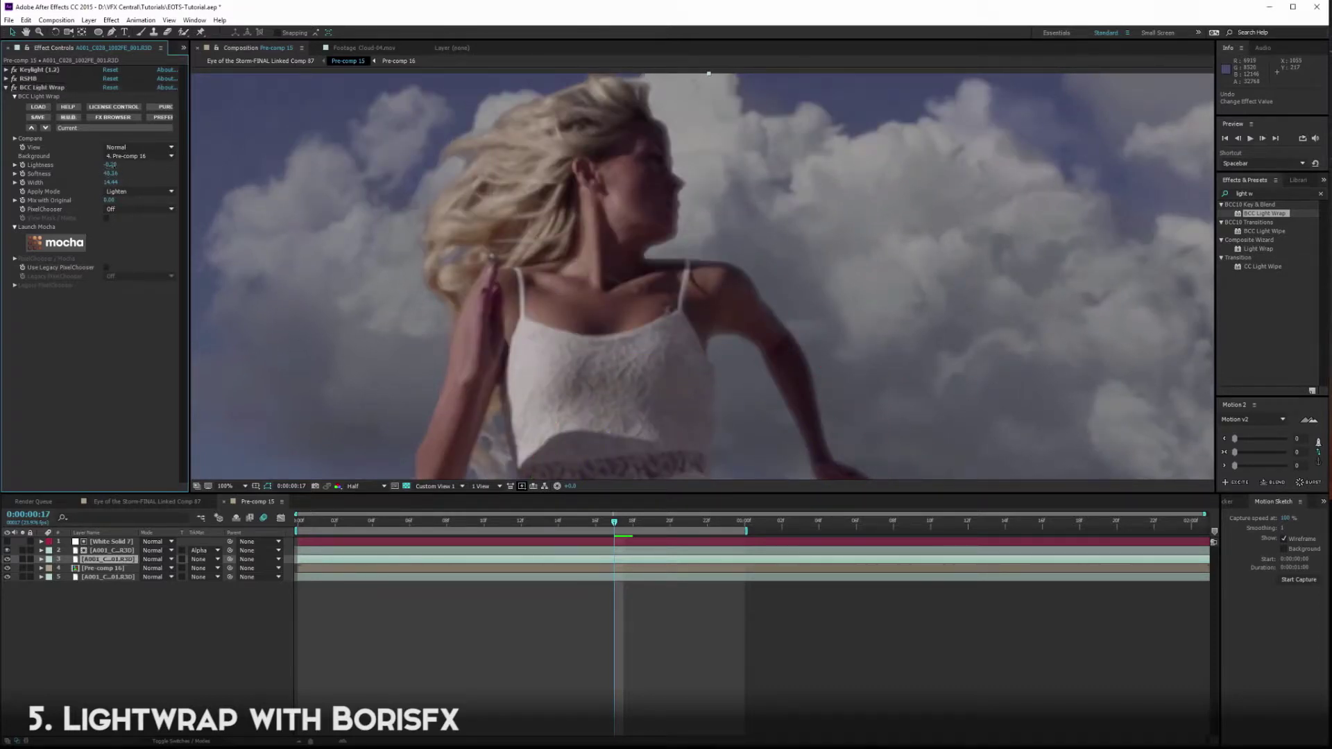
# Fine-tune the BCC Light Wrap's lightness and softness and check how the woman blends with the clouds
pyautogui.moveTo(108, 172); pyautogui.dragTo(106, 170)
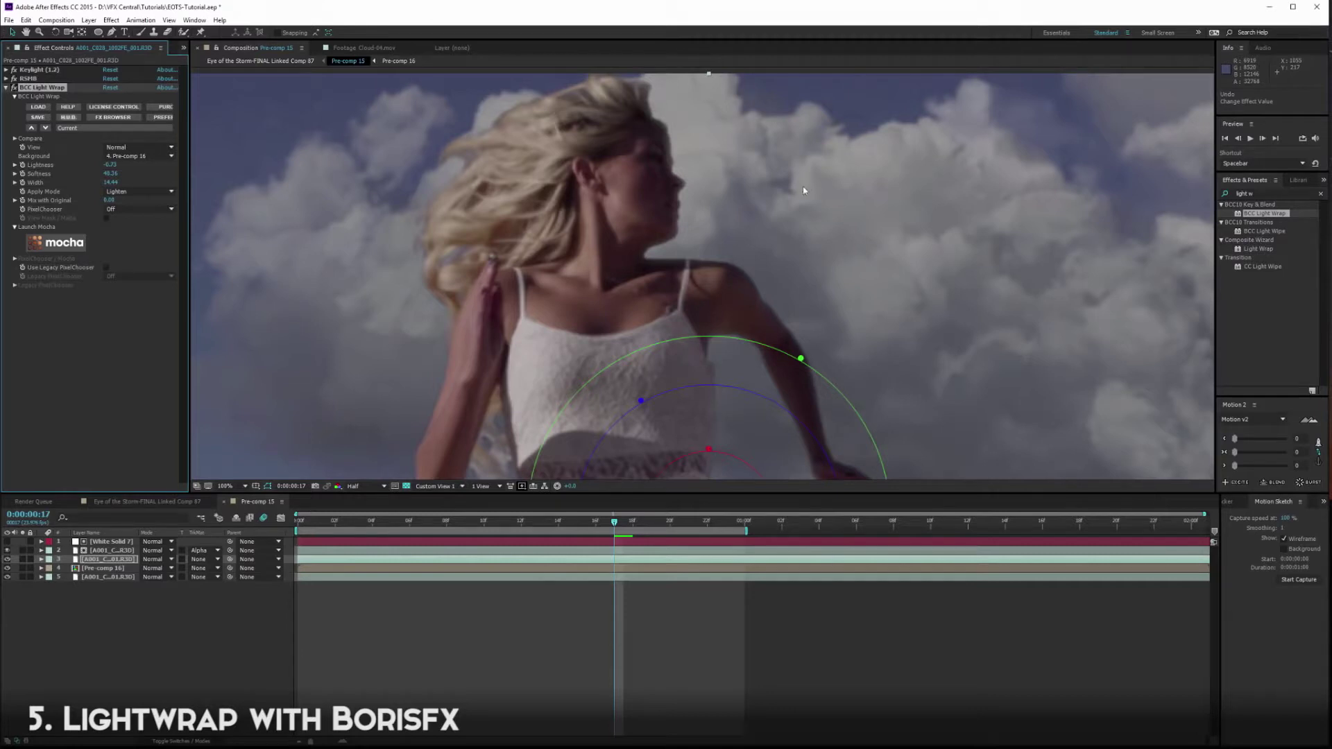
pyautogui.scroll(-2, 704, 229)
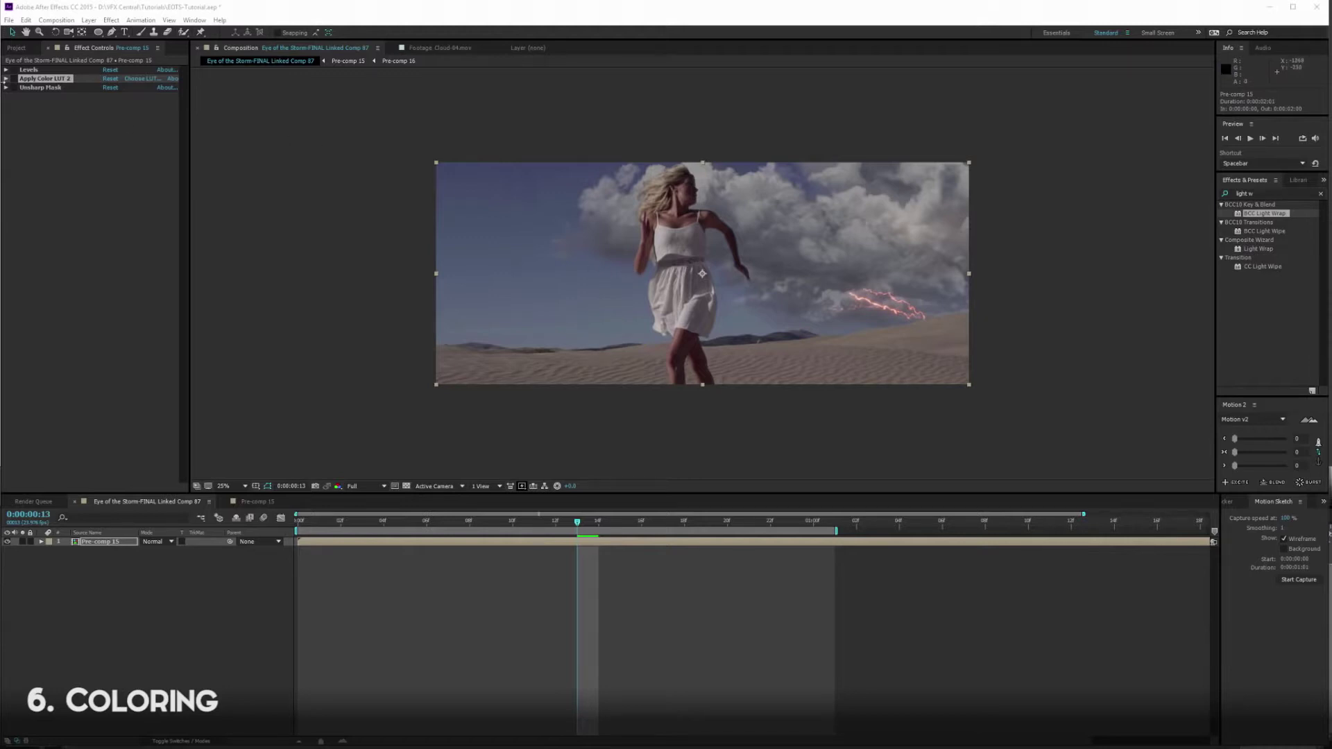
# Enable the Levels, Apply Color LUT 2 and Unsharp Mask effects on Pre-comp 15 and preview the graded shot
pyautogui.click(23, 70)
pyautogui.click(15, 71)
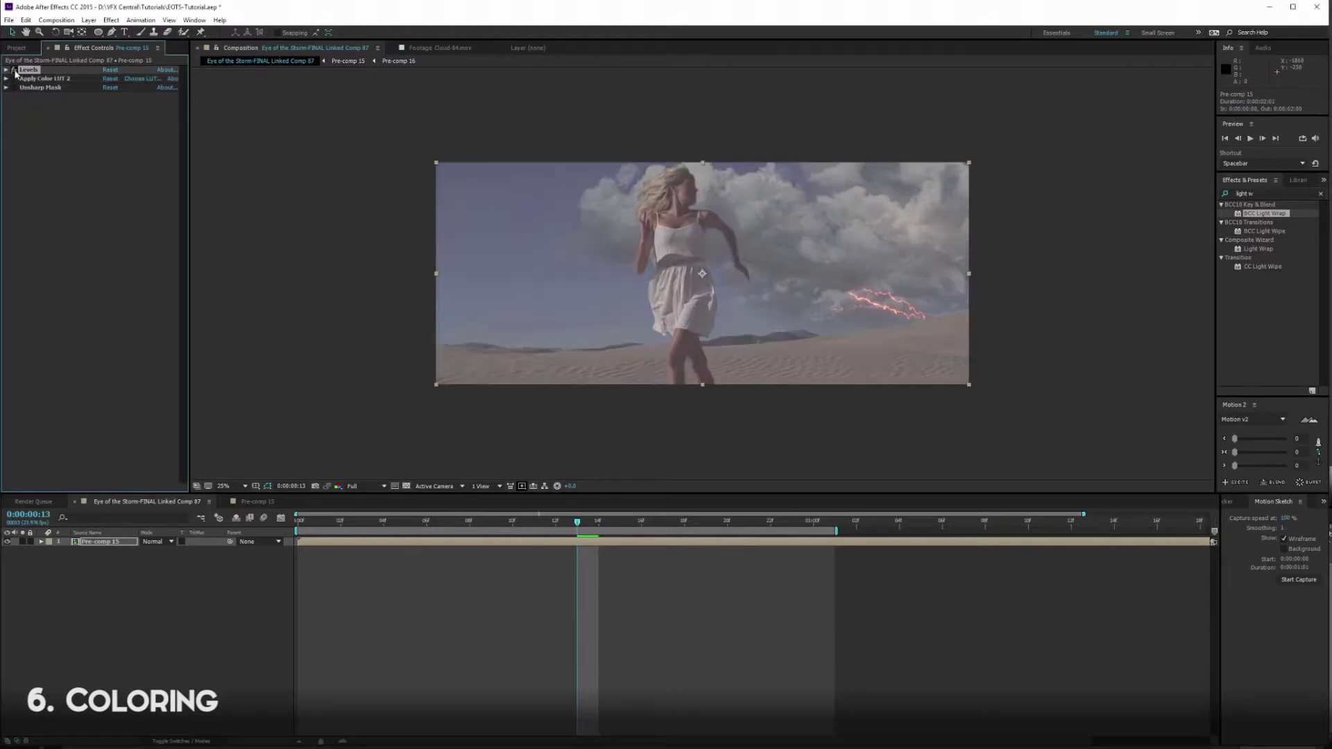
pyautogui.click(20, 91)
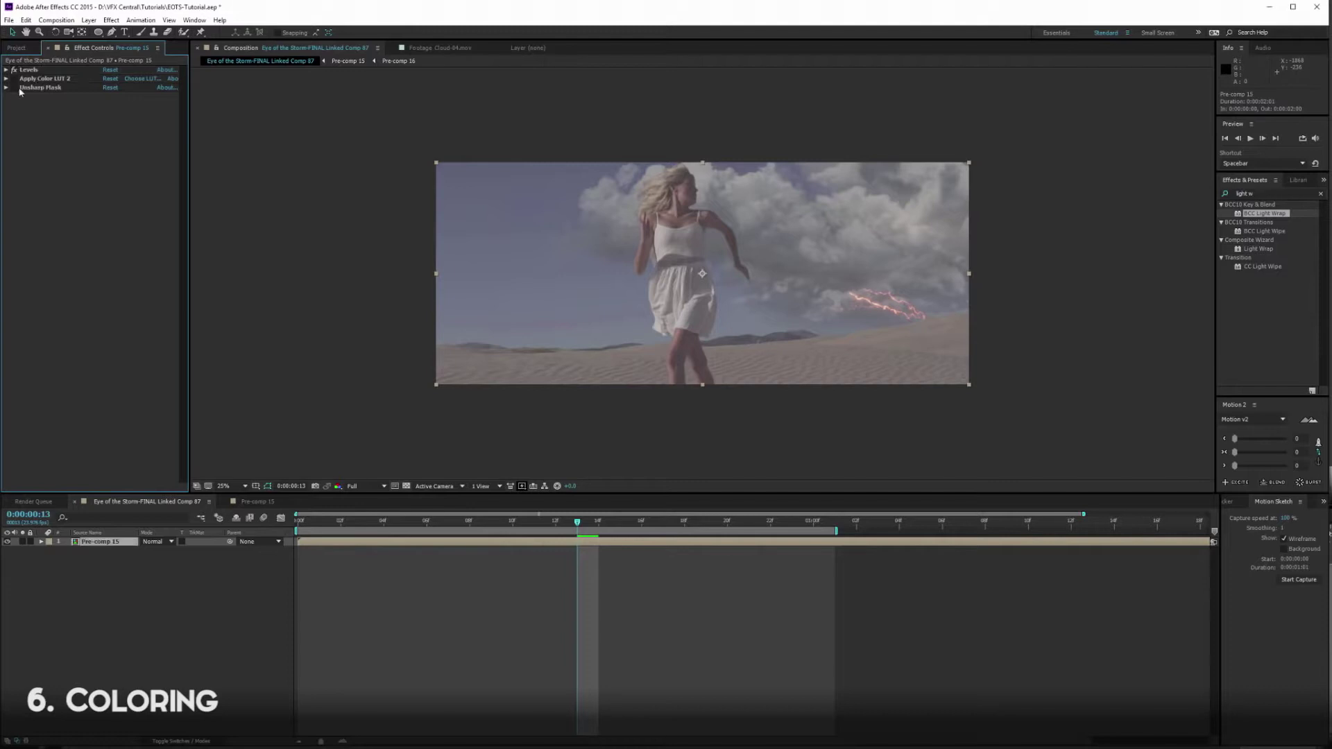
pyautogui.click(15, 79)
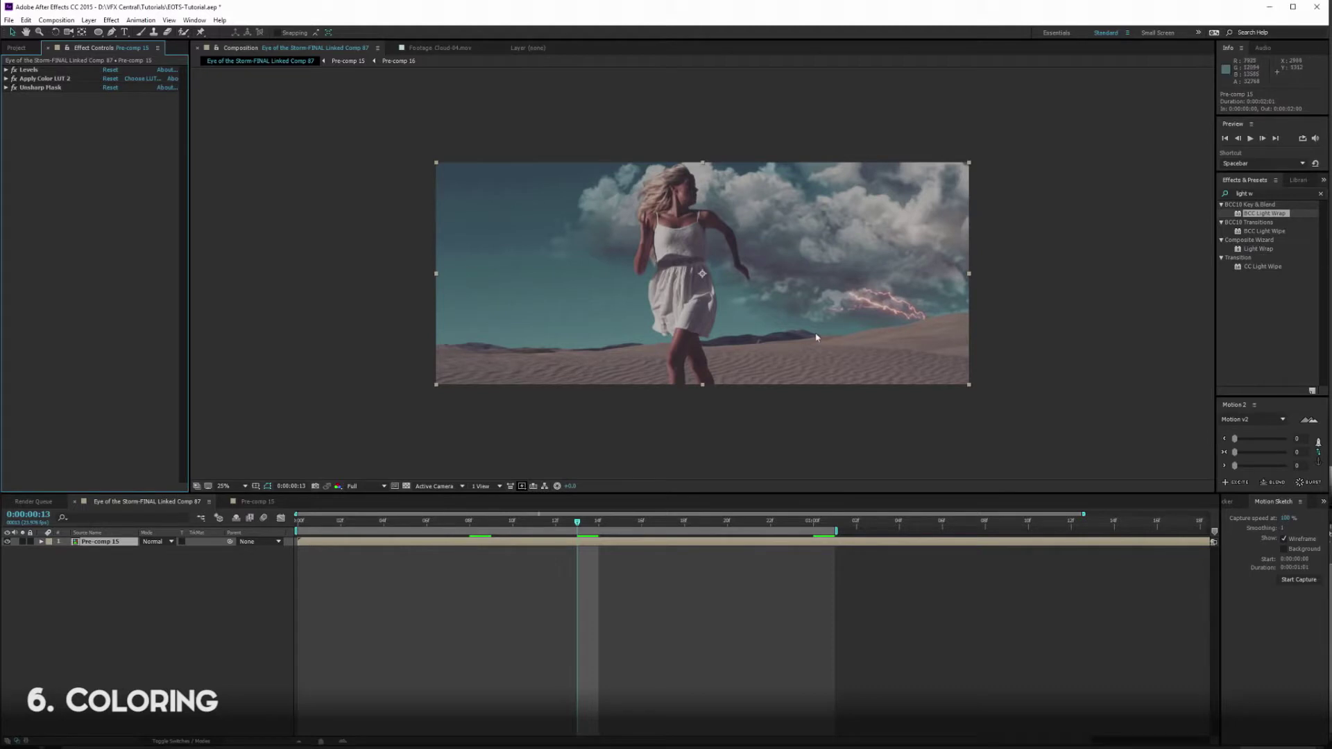
pyautogui.press('space')
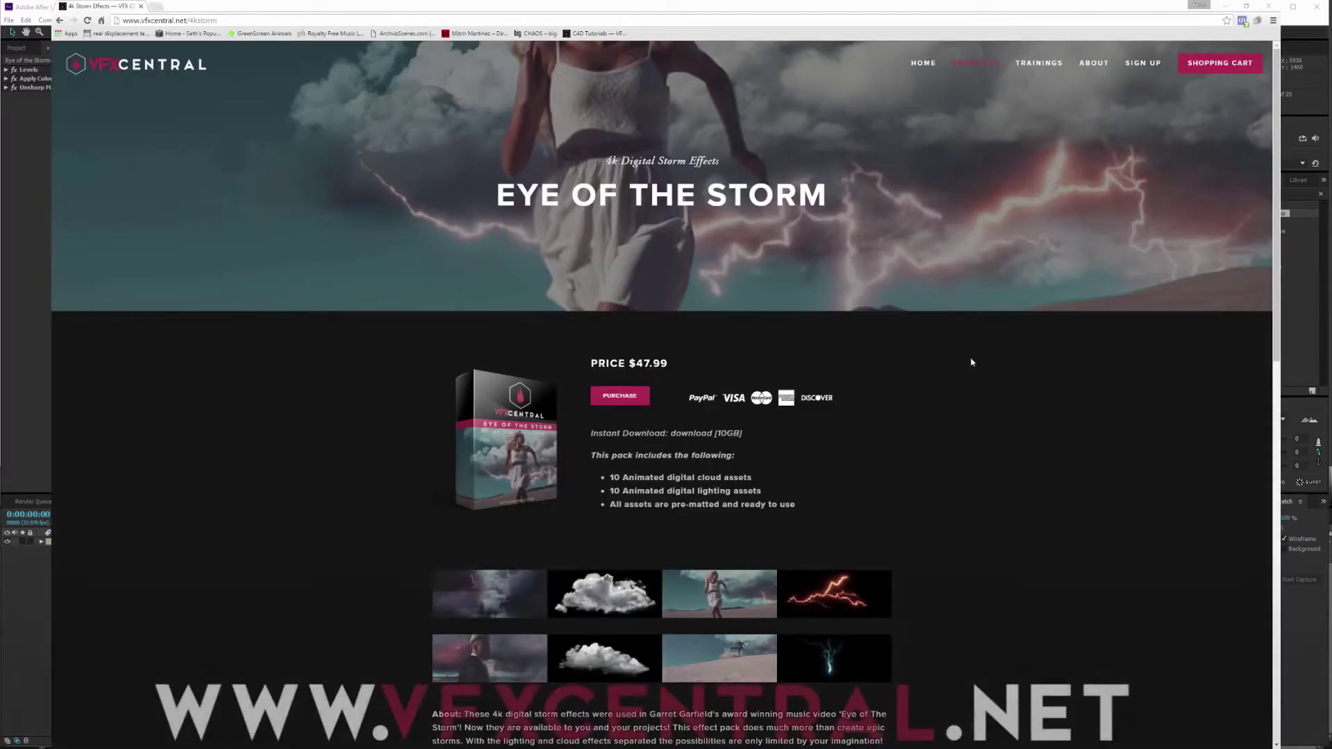
# In the web browser, examine the Eye of the Storm product page and its gallery of cloud and lightning images
pyautogui.scroll(-5, 972, 362)
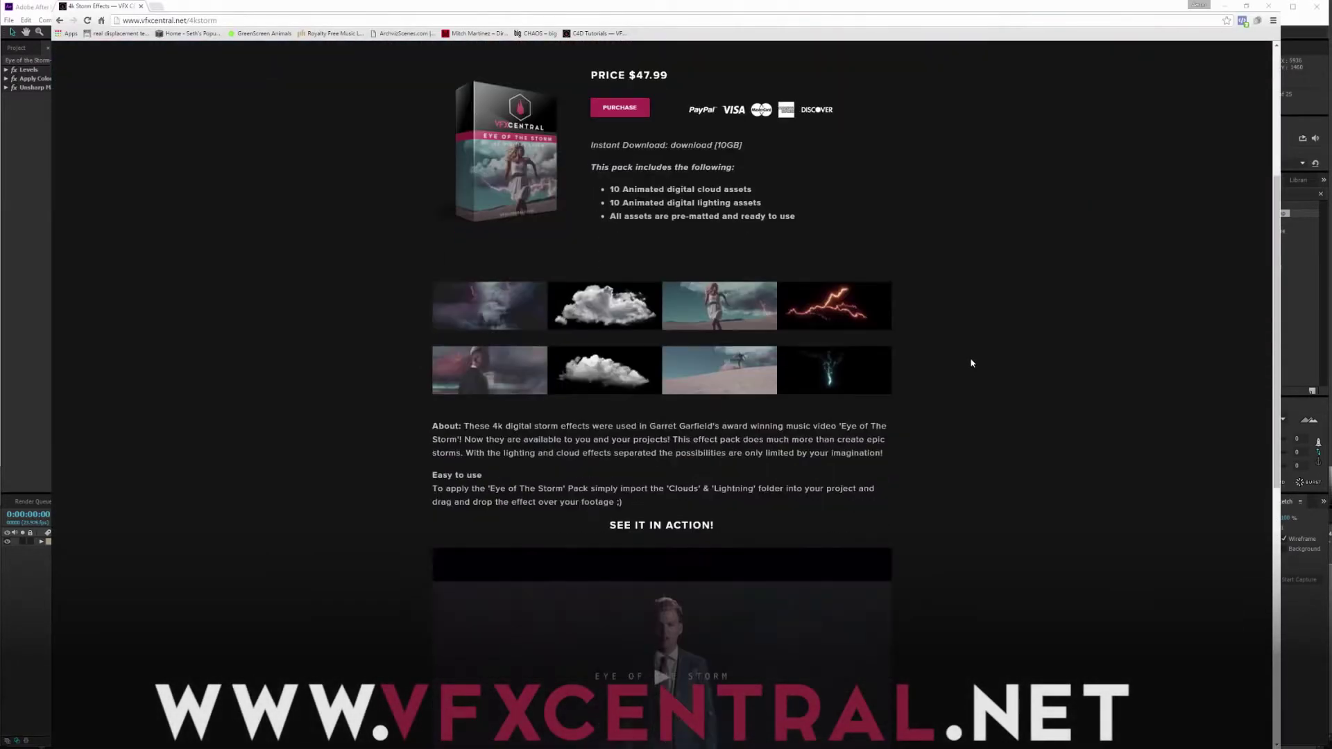
pyautogui.scroll(-2, 971, 365)
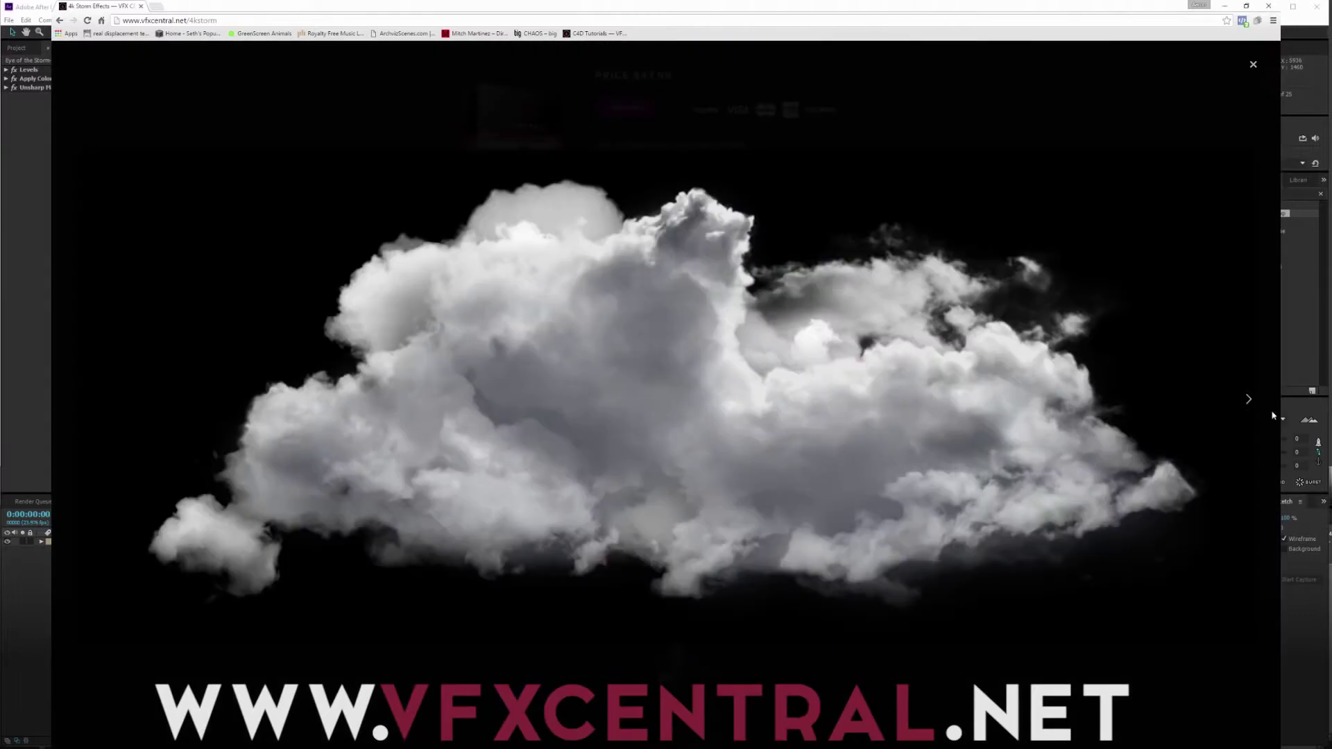
pyautogui.click(1248, 410)
pyautogui.click(1248, 410)
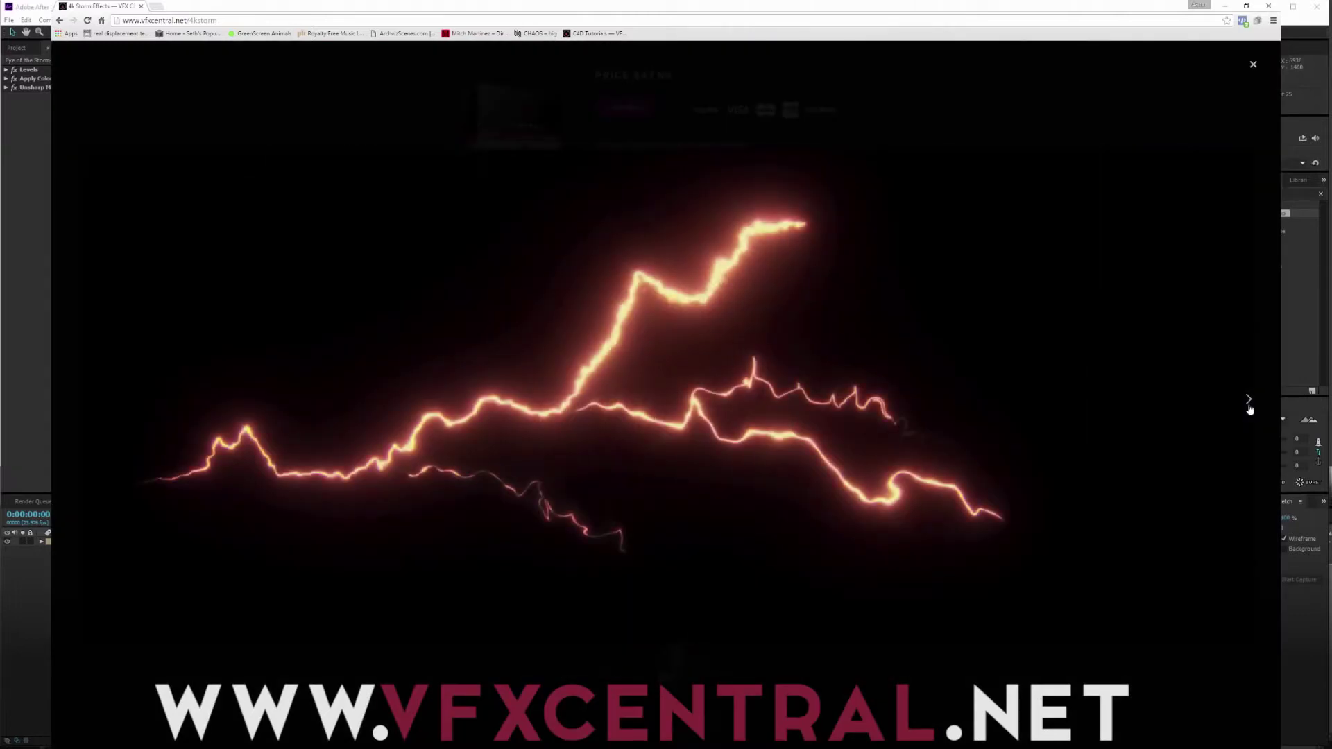
pyautogui.click(1249, 410)
pyautogui.click(1250, 410)
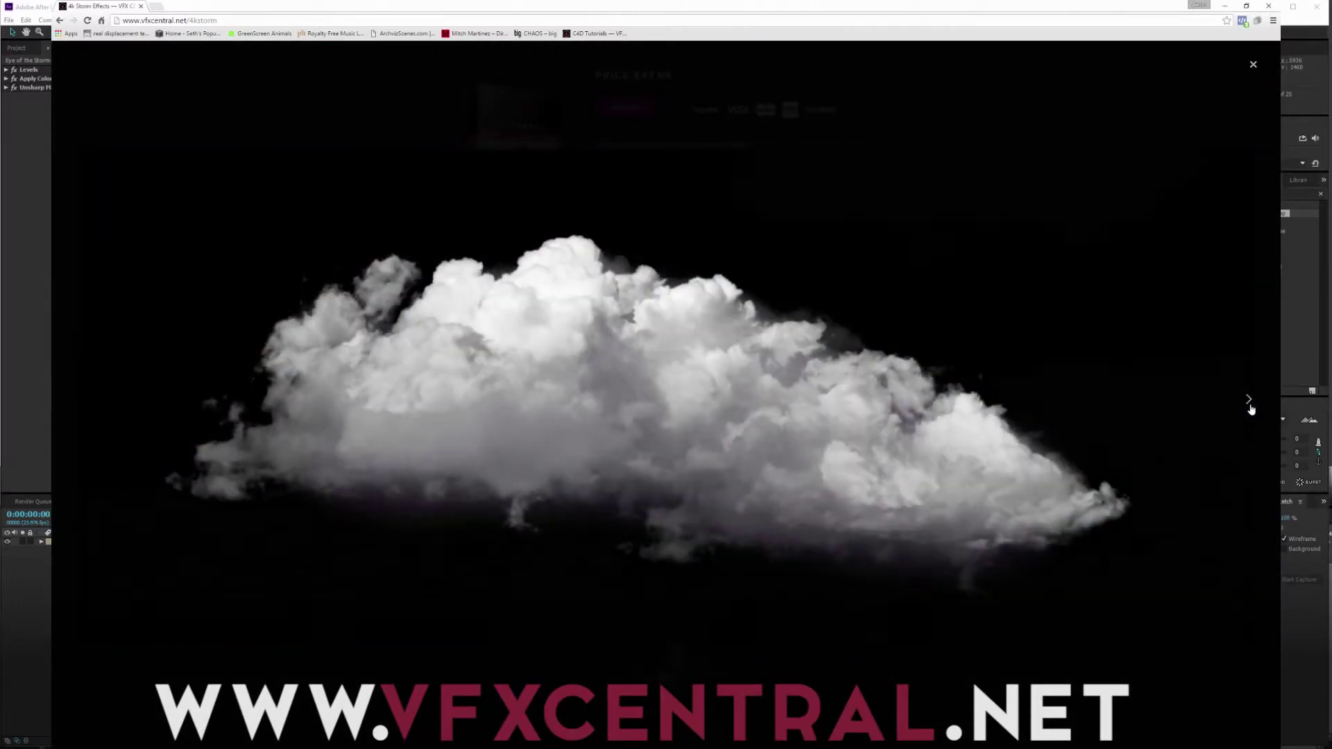
pyautogui.click(1249, 401)
pyautogui.click(1250, 401)
pyautogui.click(1251, 408)
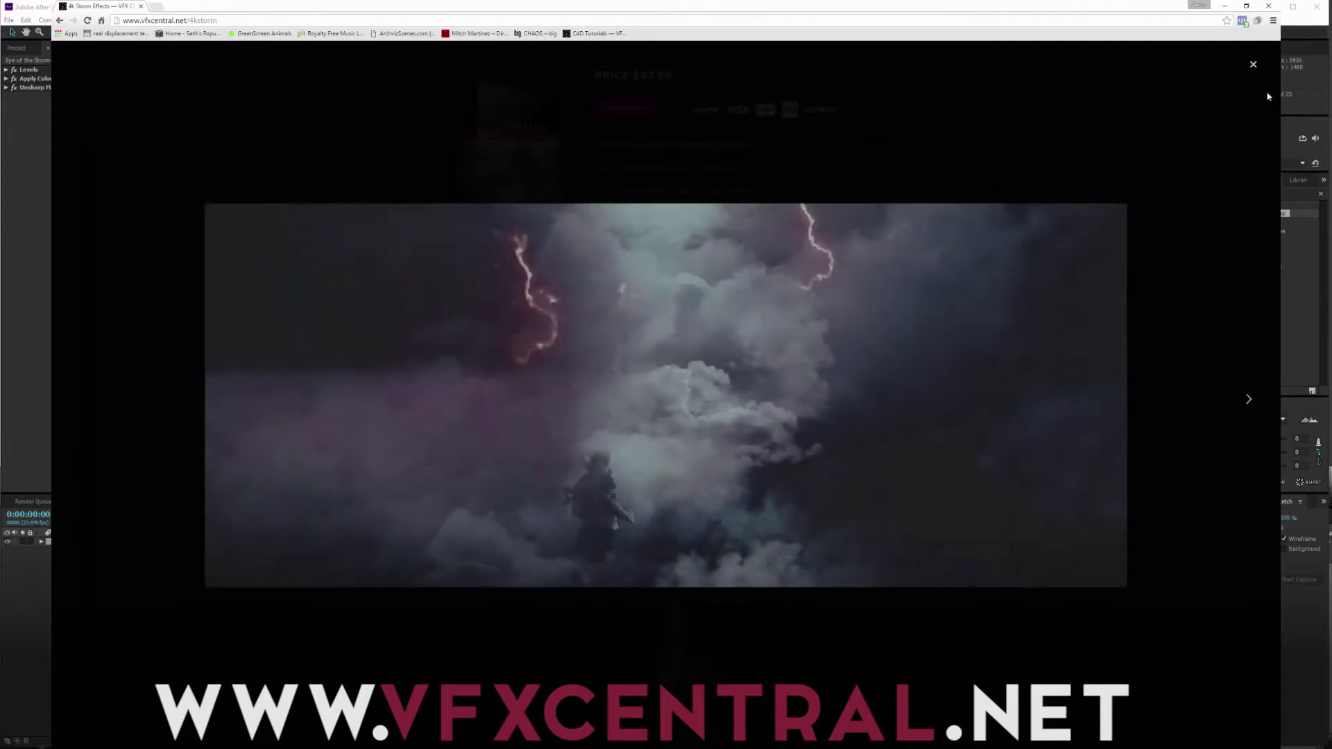
pyautogui.click(1252, 68)
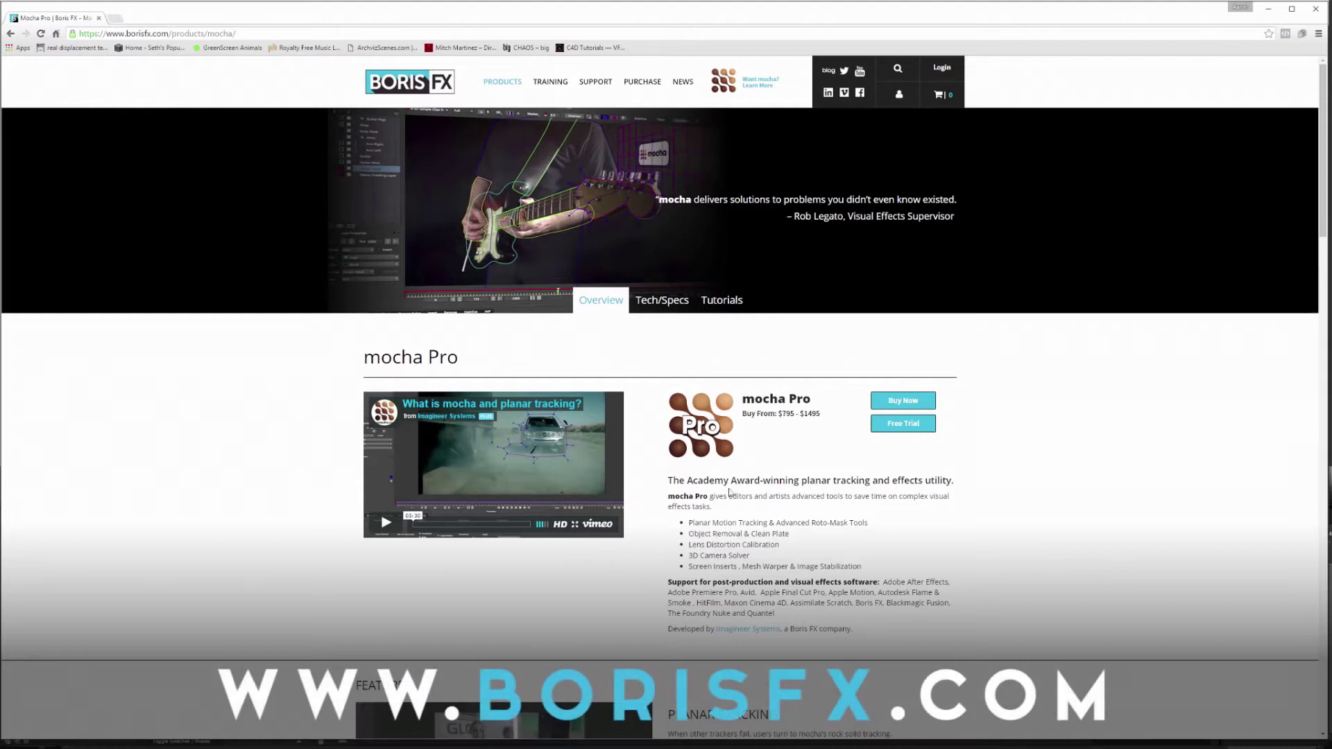
# Review the mocha Pro and Continuum Complete product pages on the Boris FX website
pyautogui.scroll(-2, 847, 493)
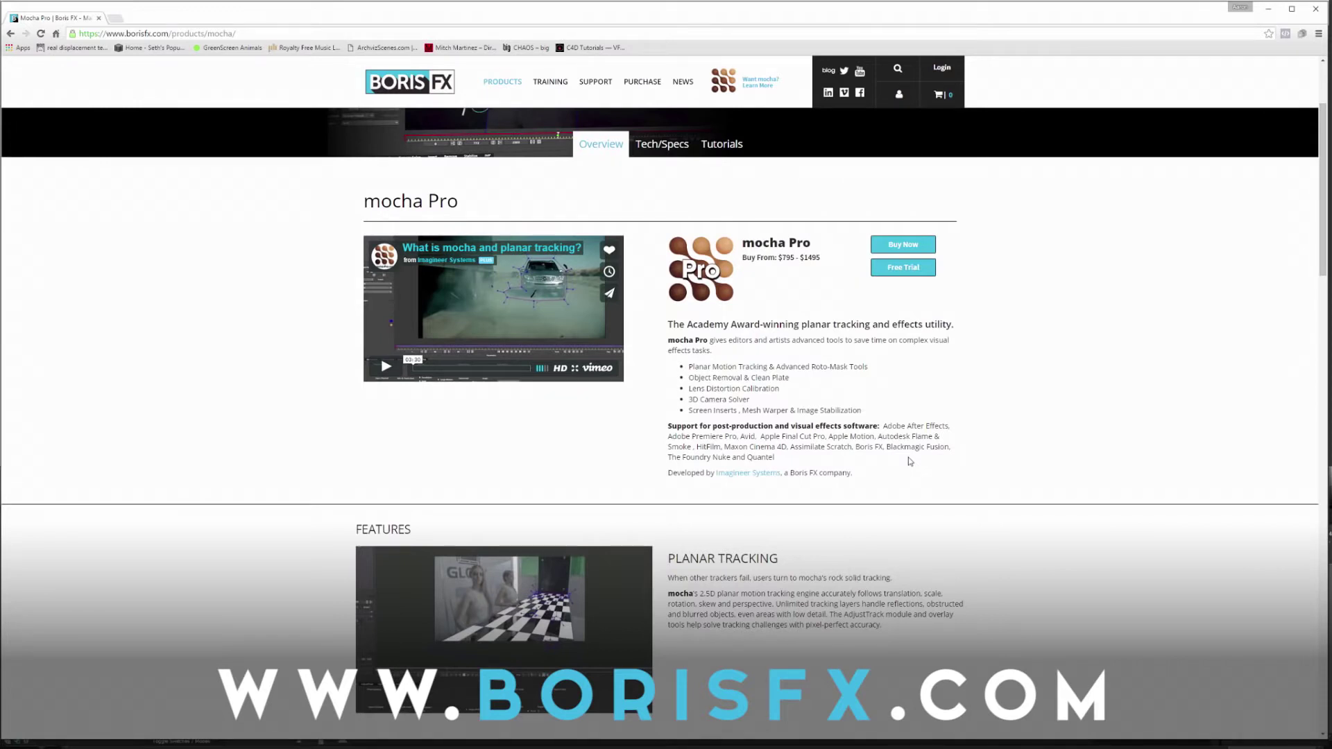
pyautogui.scroll(-6, 867, 445)
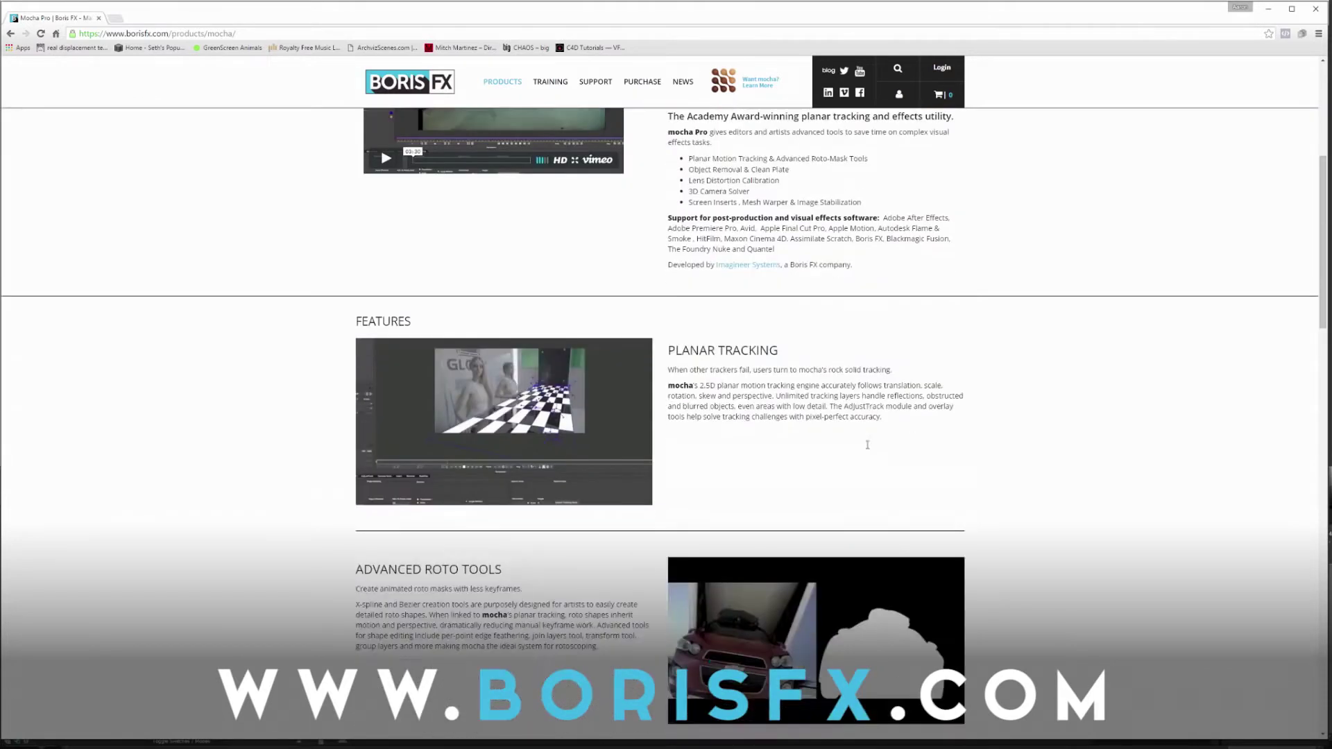
pyautogui.scroll(-3, 867, 454)
pyautogui.scroll(-2, 866, 455)
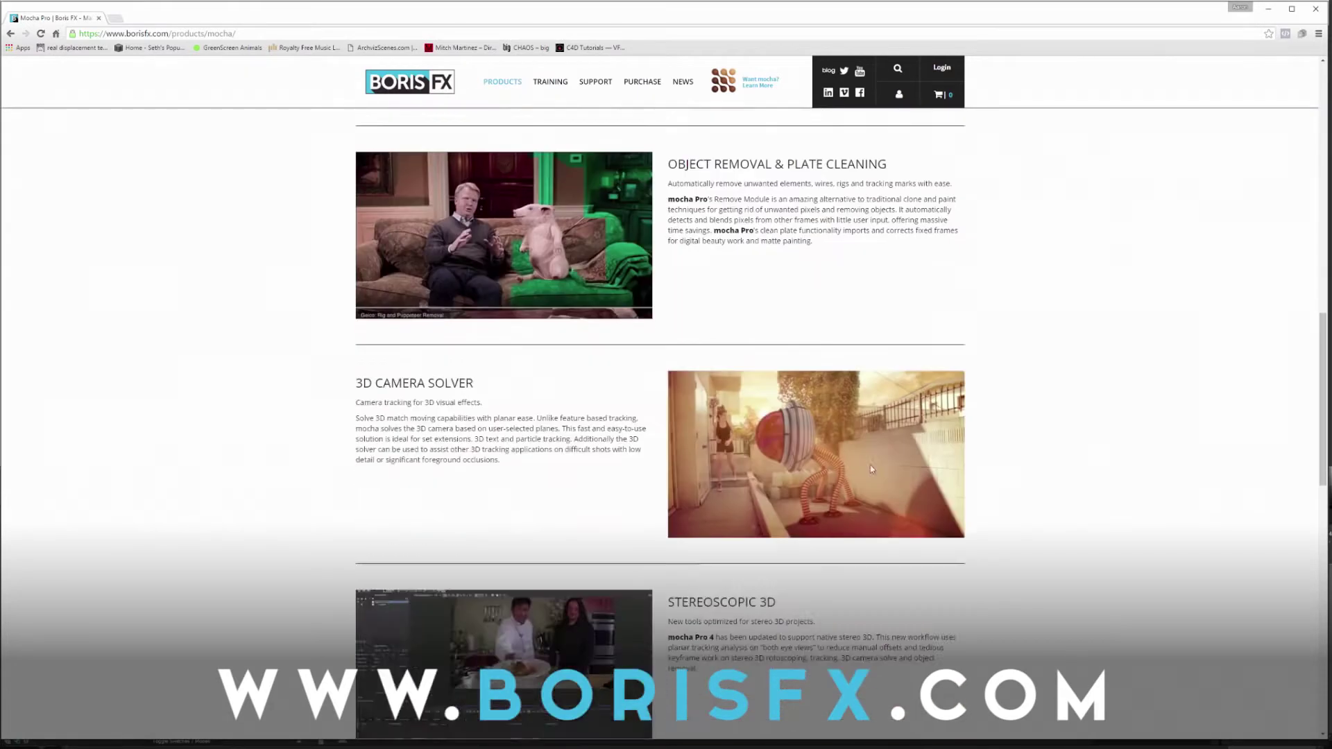
pyautogui.scroll(8, 861, 461)
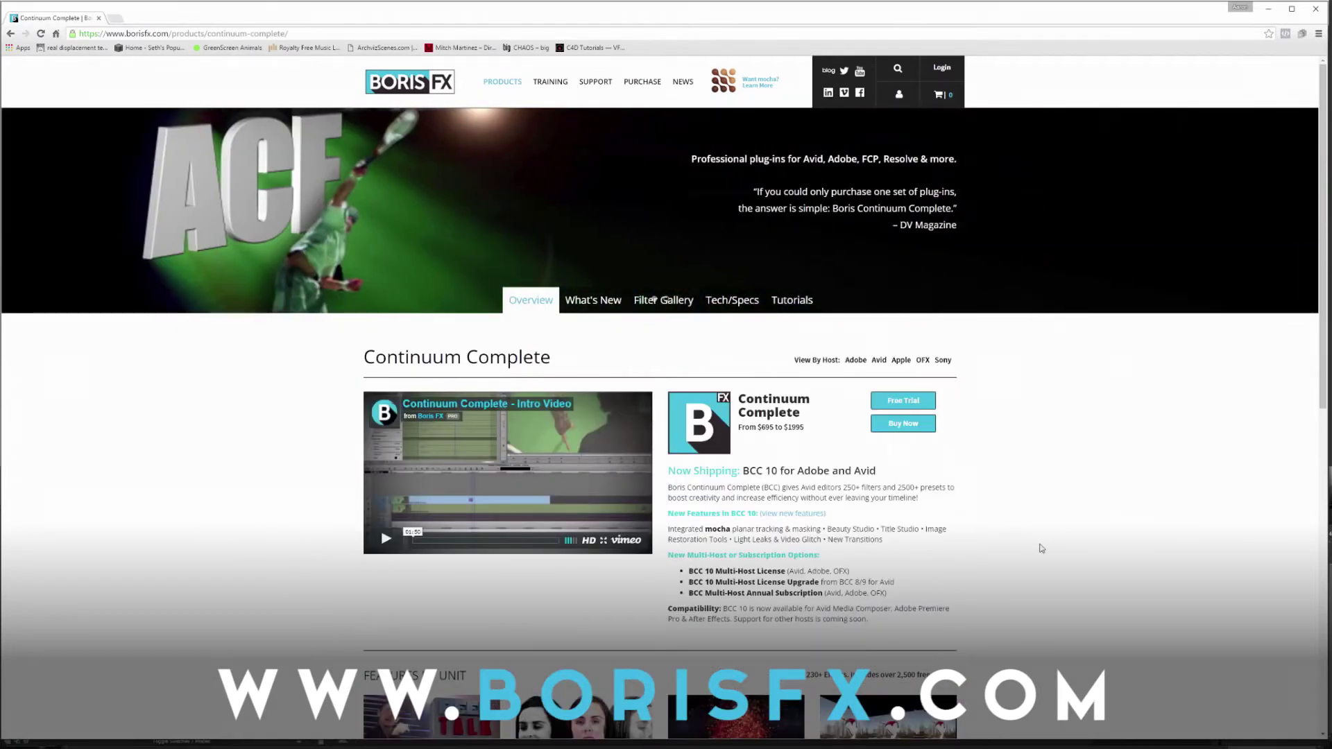
pyautogui.scroll(-2, 1034, 539)
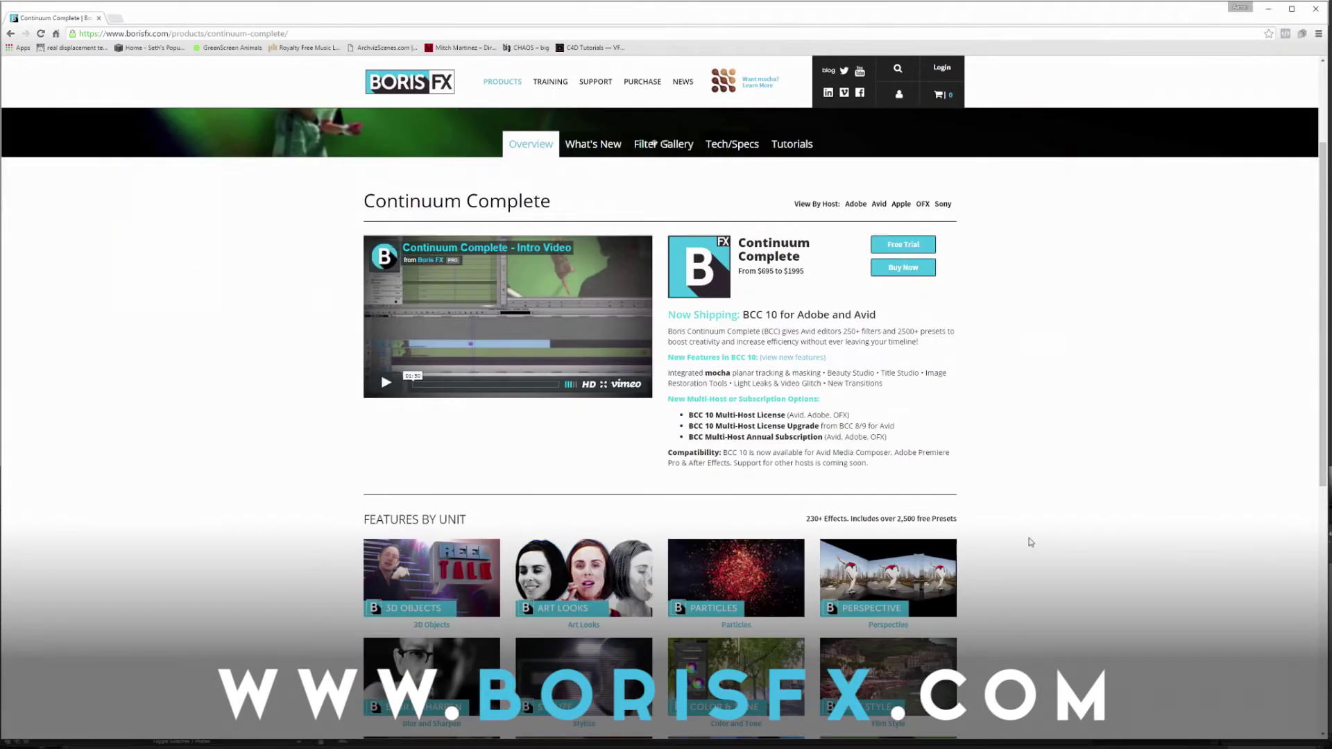
pyautogui.scroll(-2, 1029, 540)
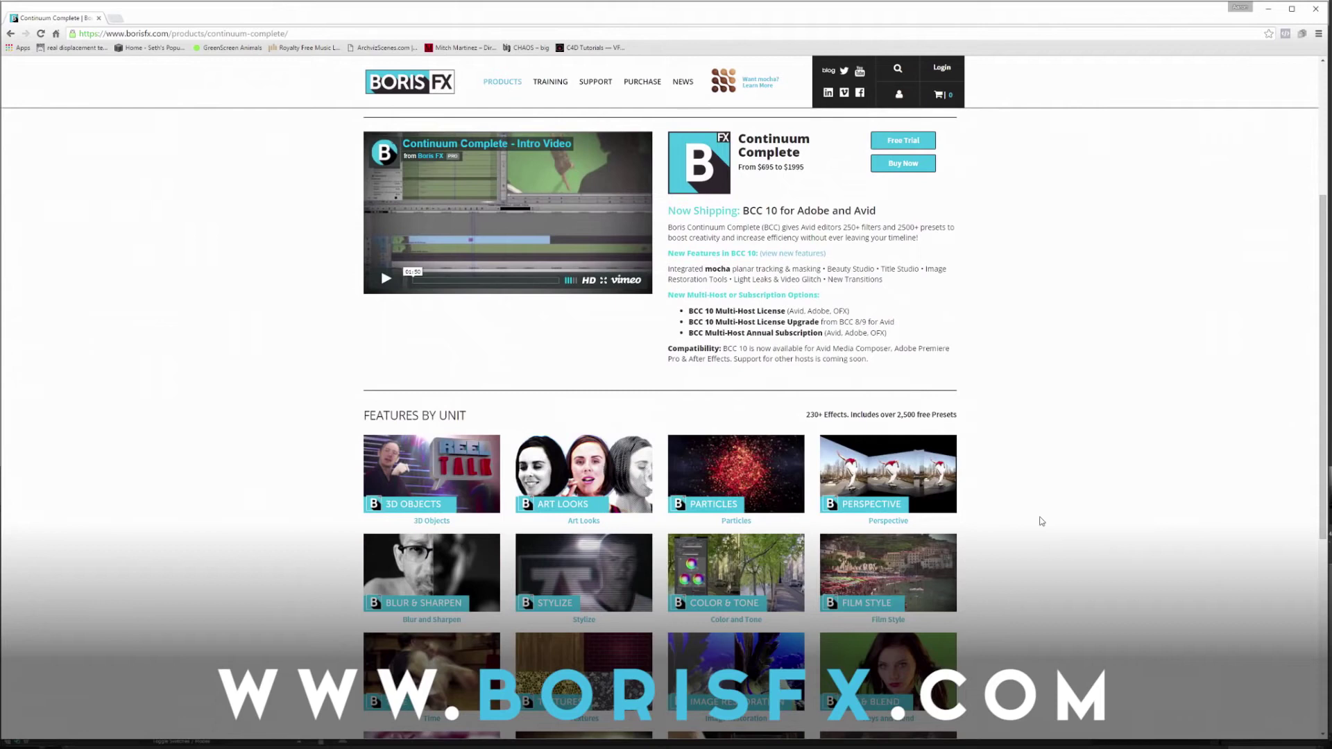
pyautogui.scroll(-2, 1042, 503)
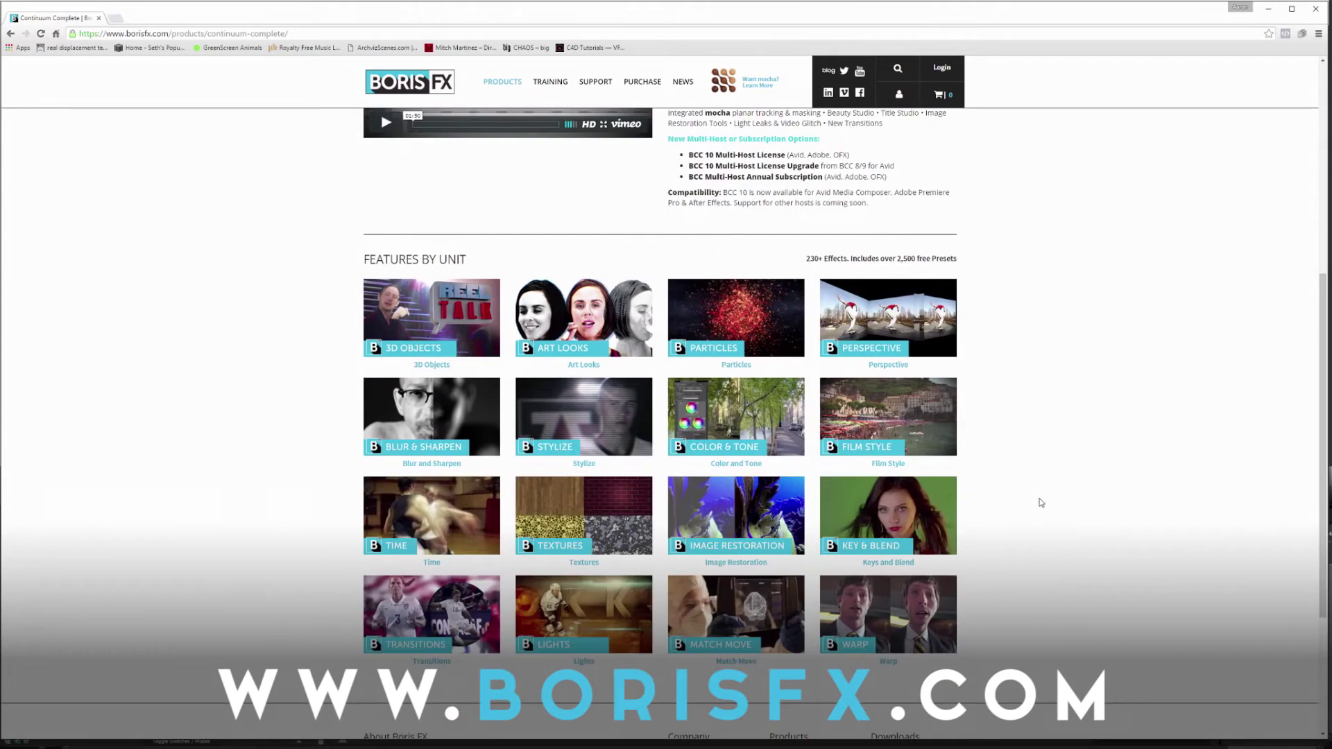
pyautogui.scroll(4, 1032, 495)
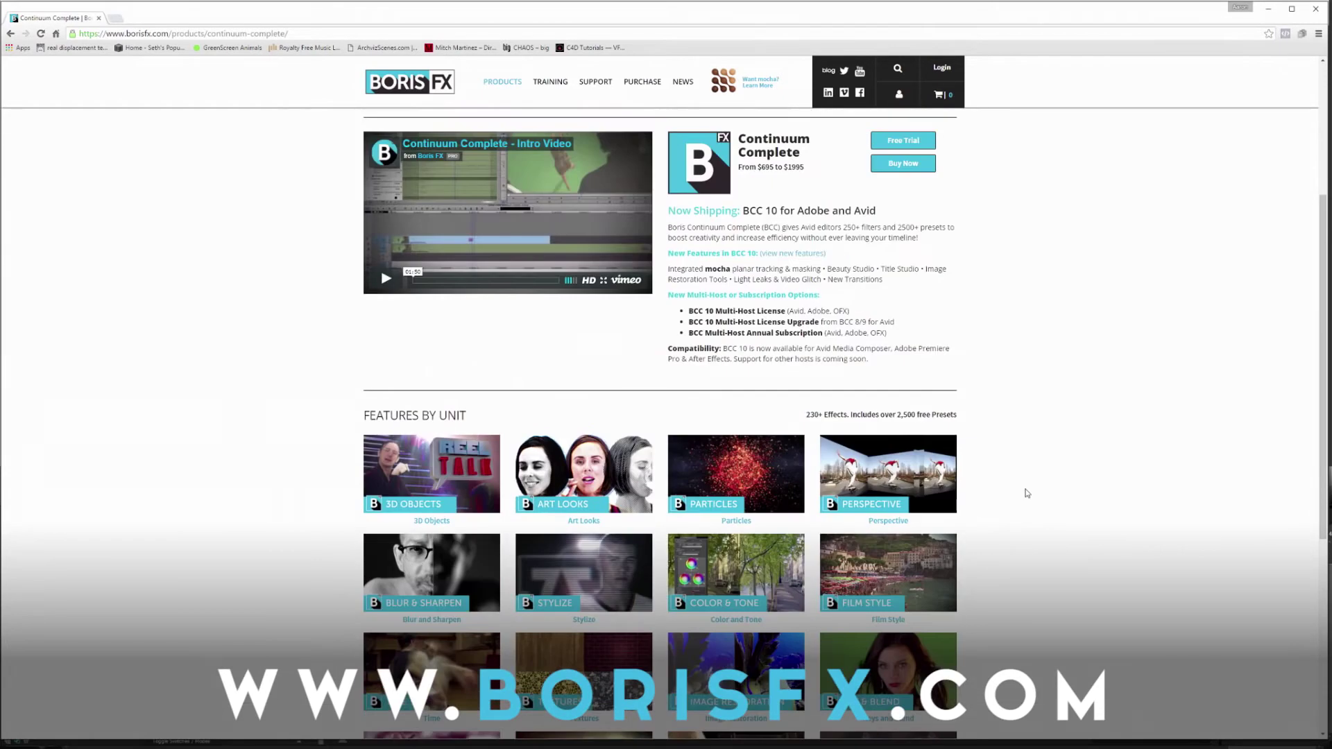